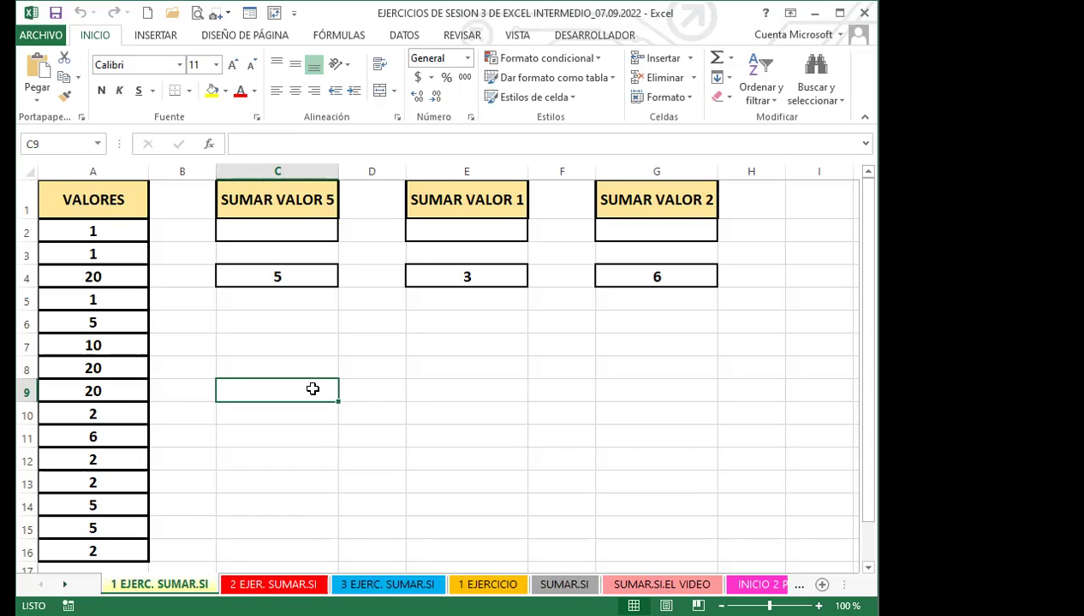
Step: Enter =SUMAR.SI(A2:A16;5) in cell C2 to add up the values equal to 5
click(265, 235)
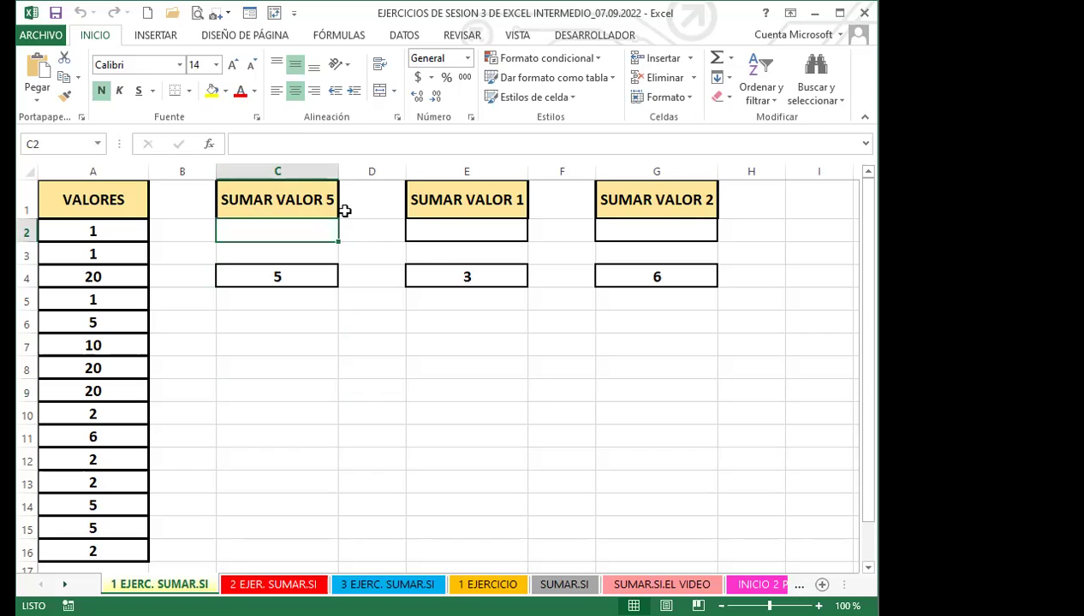
text(=)
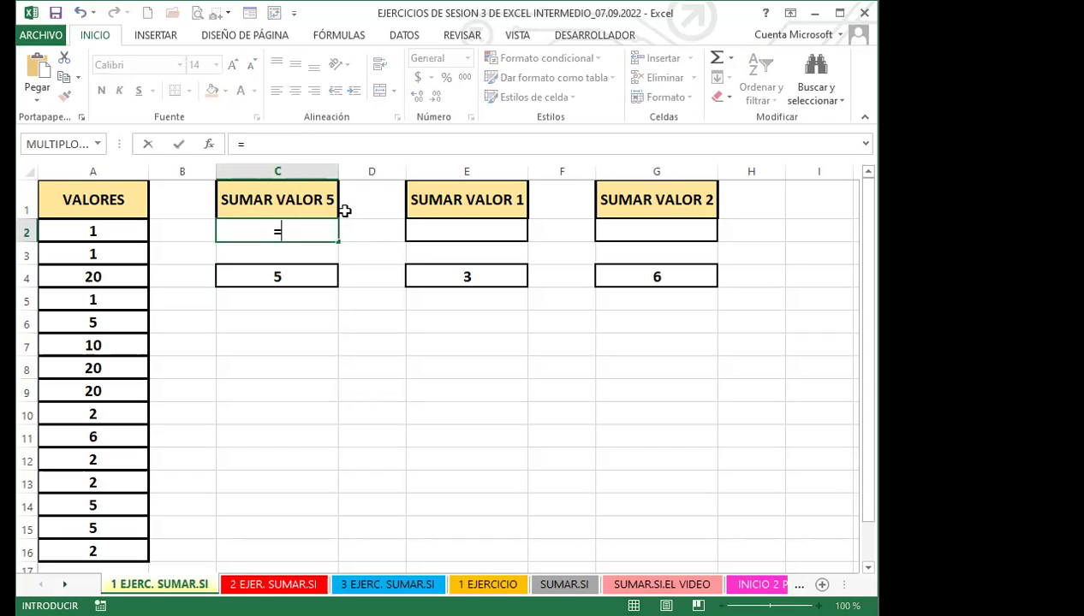
text(sumar)
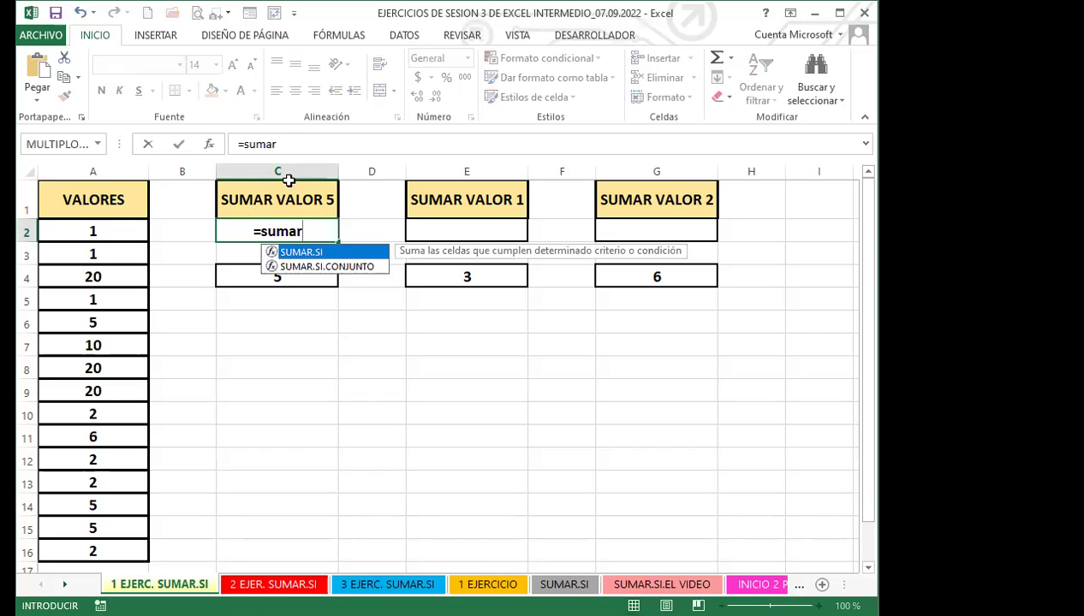
double_click(298, 259)
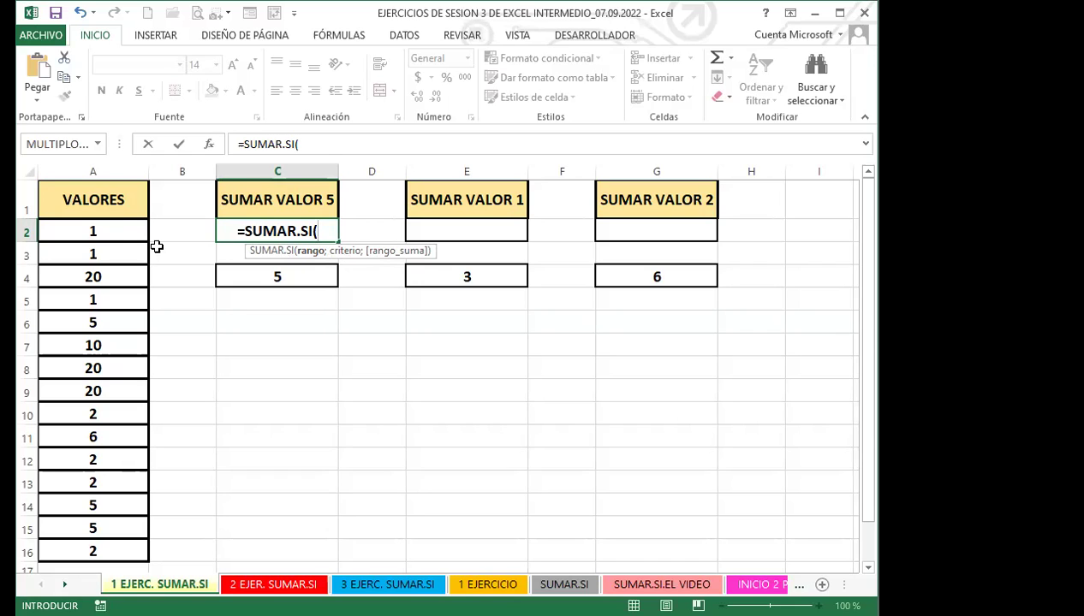
drag(122, 232, 113, 254)
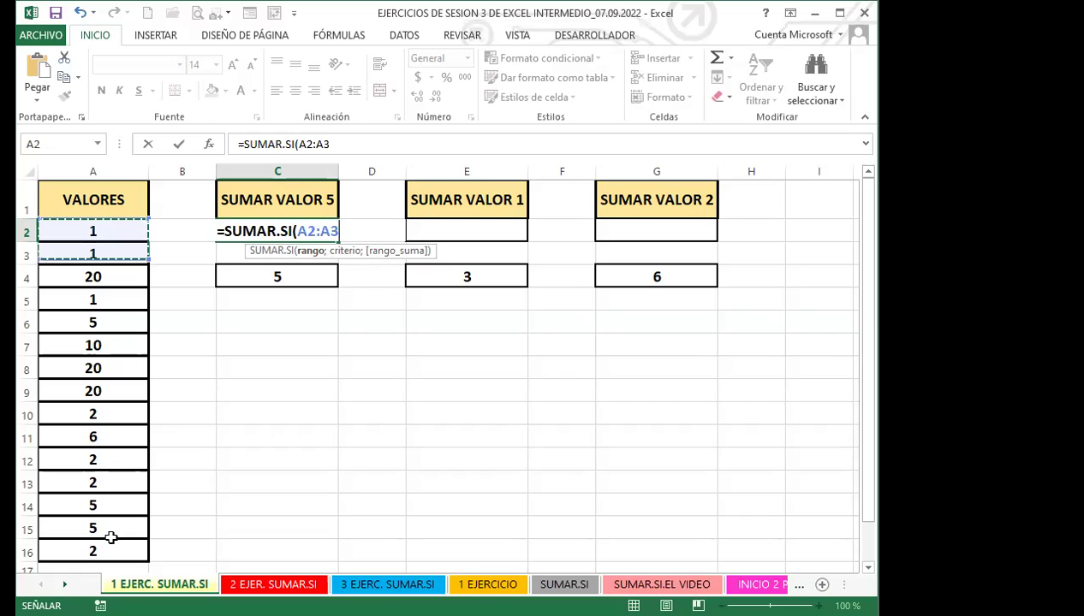
shift+click(111, 550)
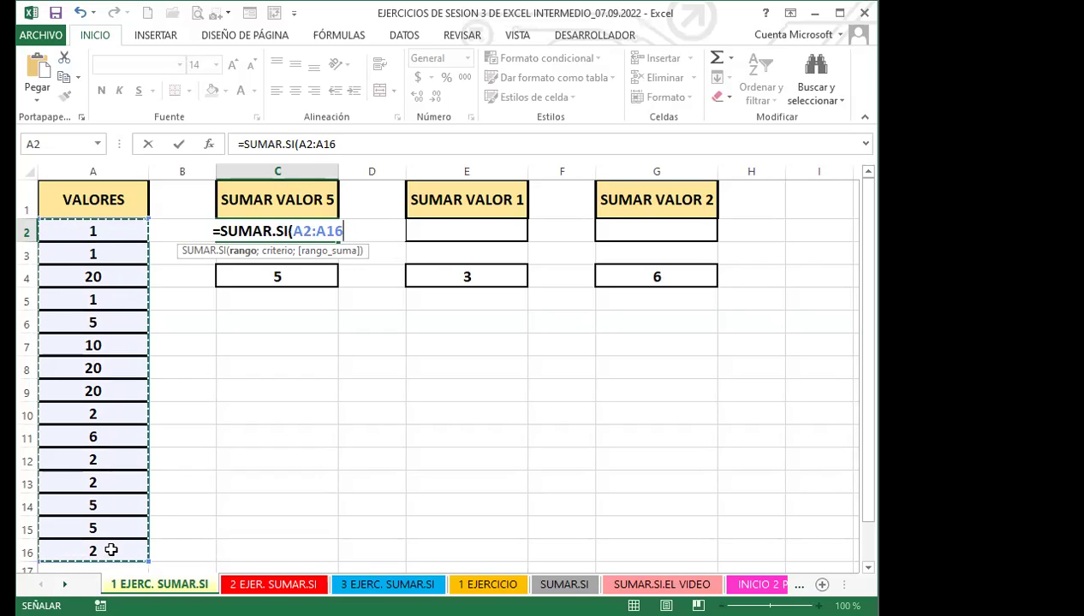
text(;)
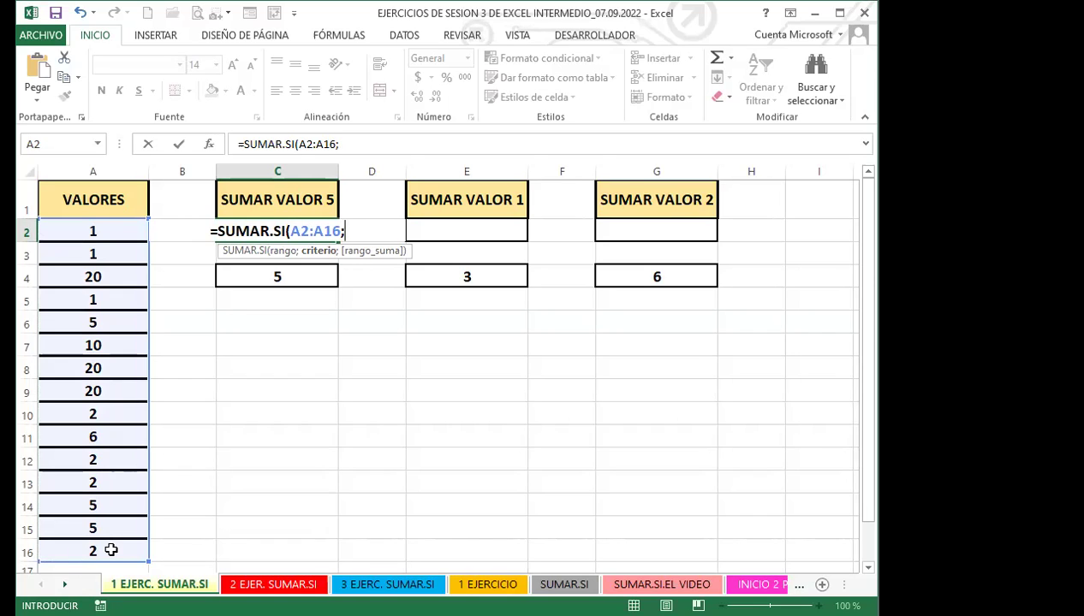
text(5)
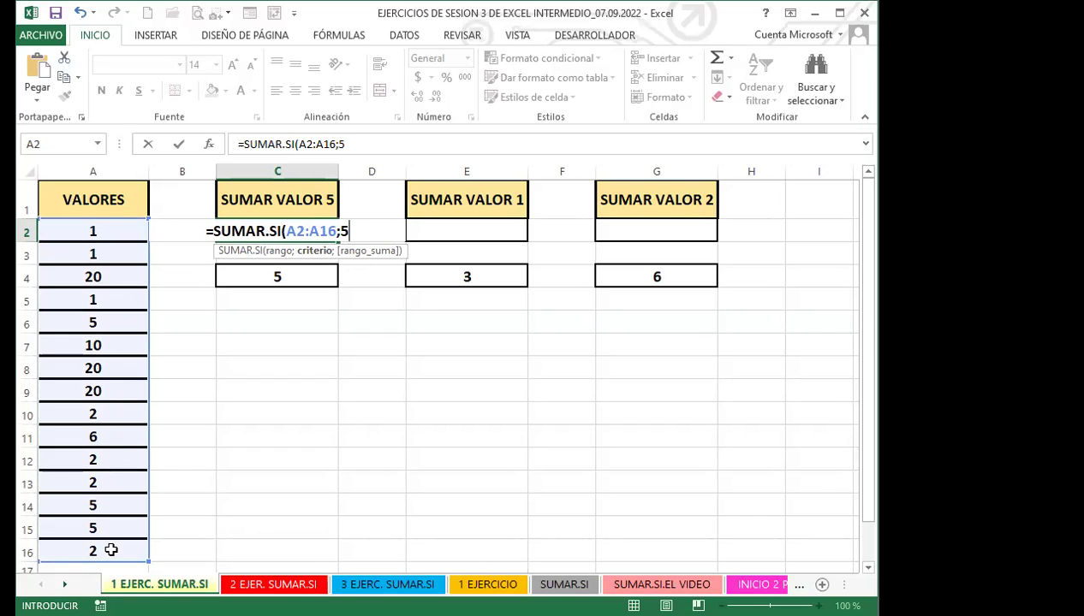
text())
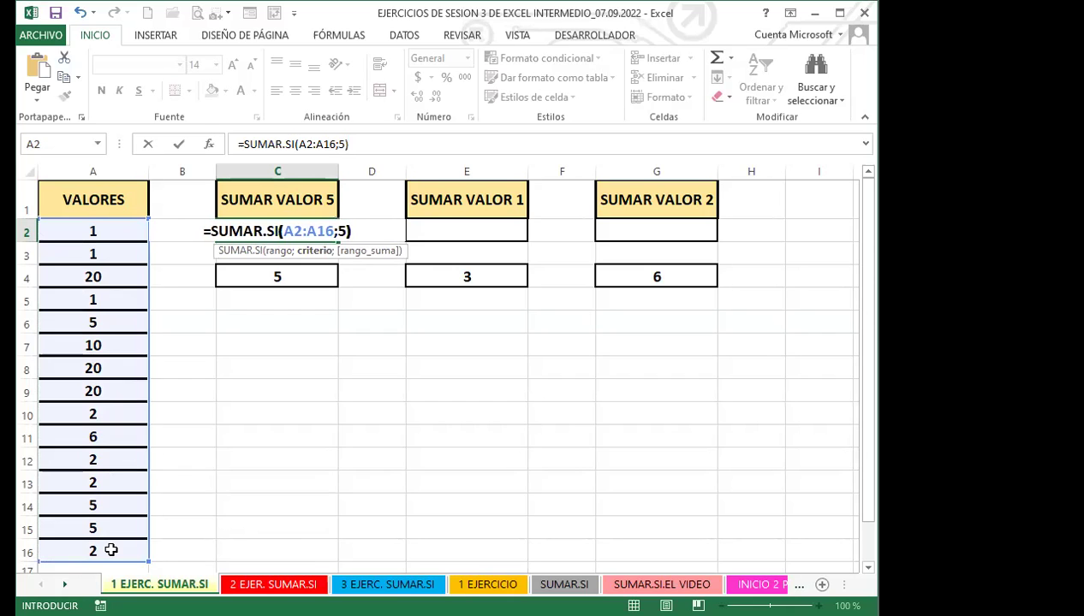
key(Return)
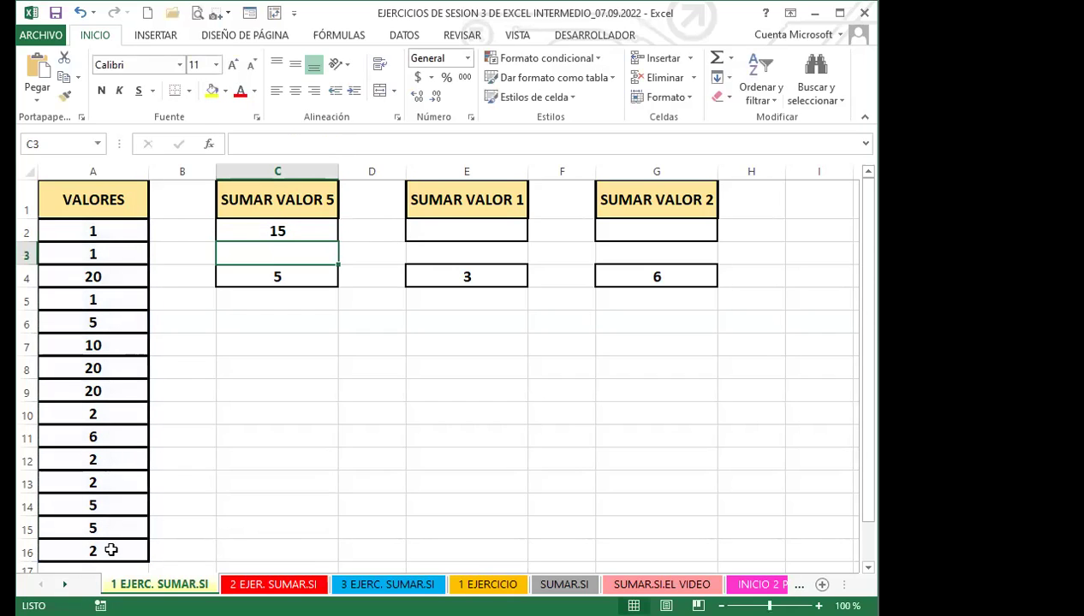
click(306, 230)
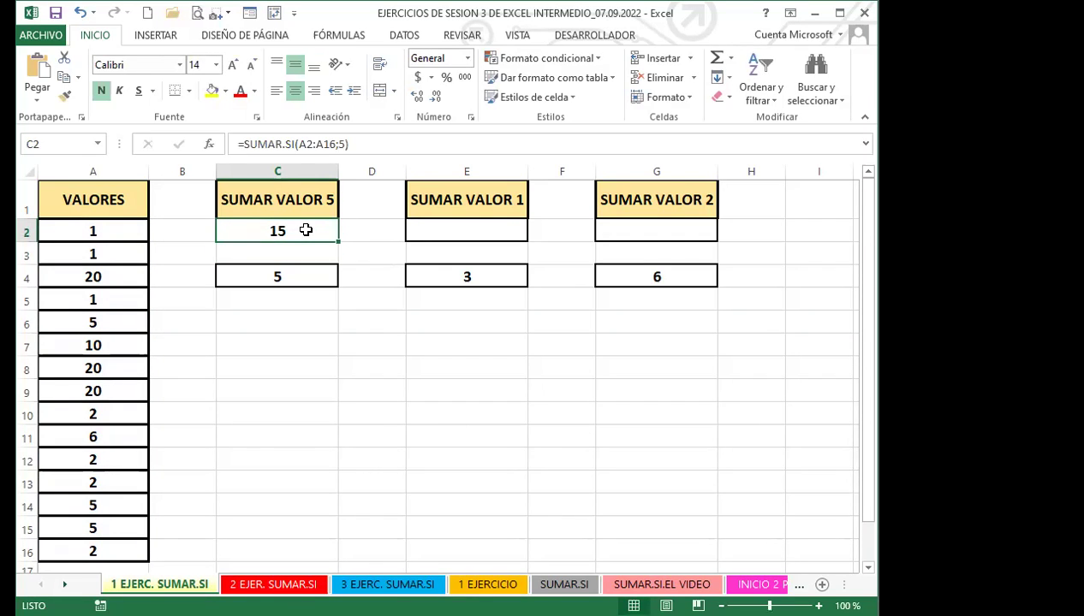
Step: Add the three cells containing 5 manually in cell B11 with the formula =A6+A14+A15
click(195, 436)
text(=)
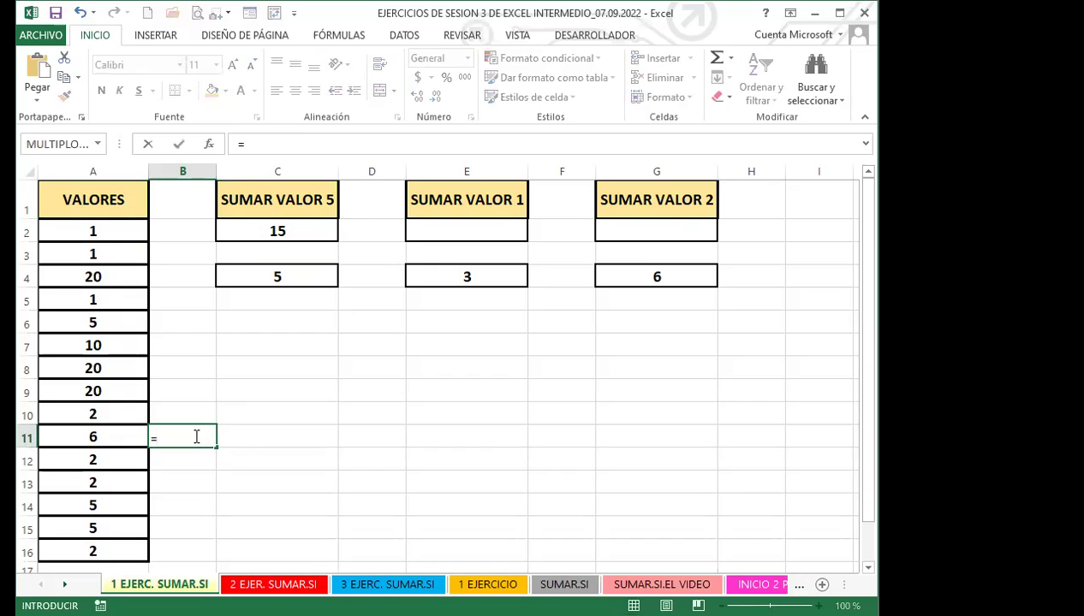
click(108, 322)
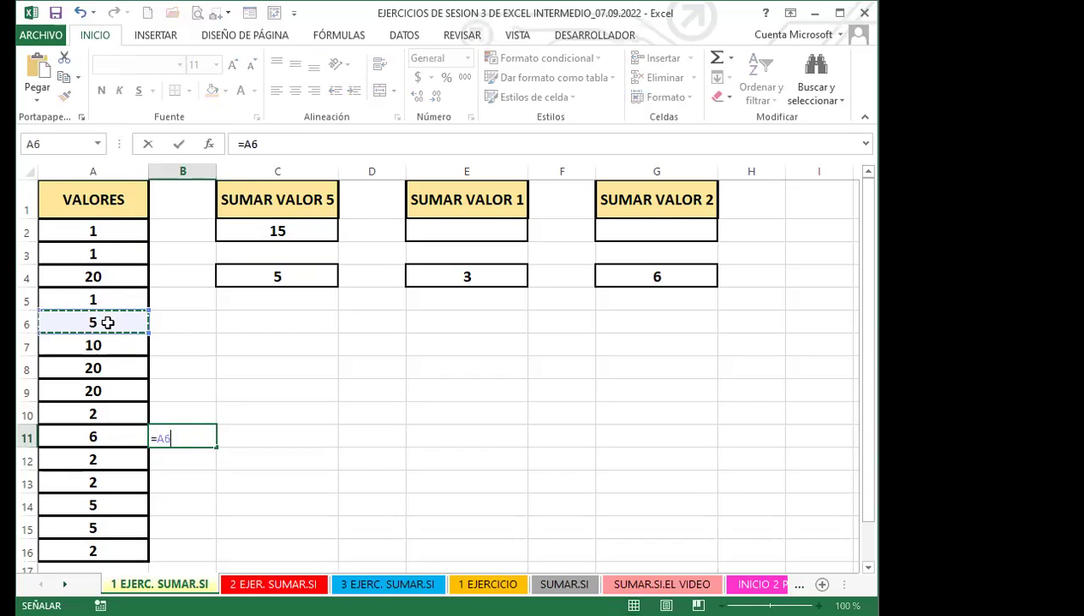
text(+)
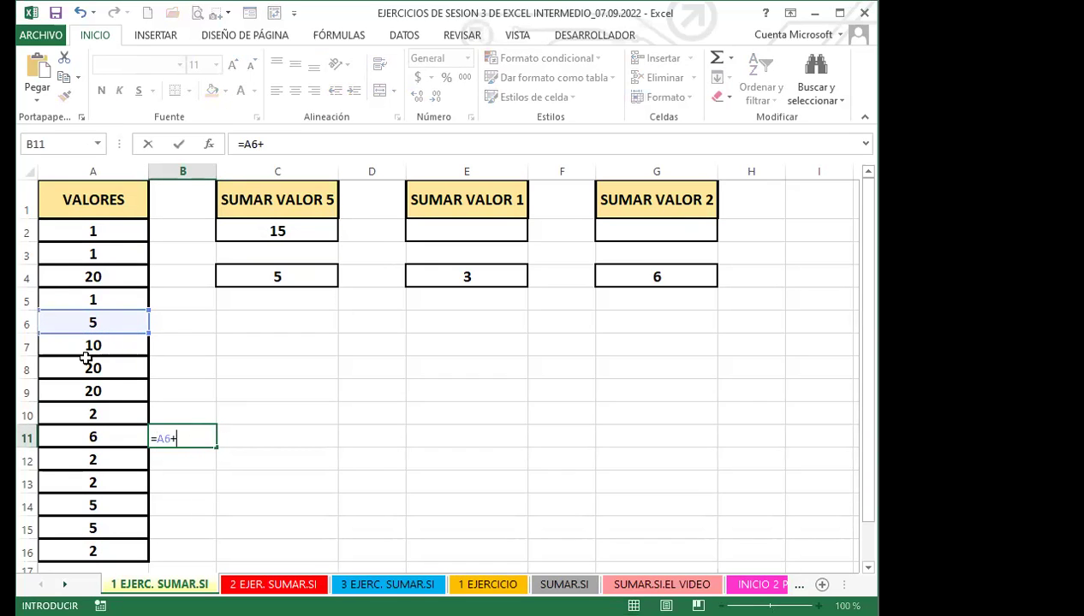
click(110, 508)
text(+)
click(104, 528)
key(Return)
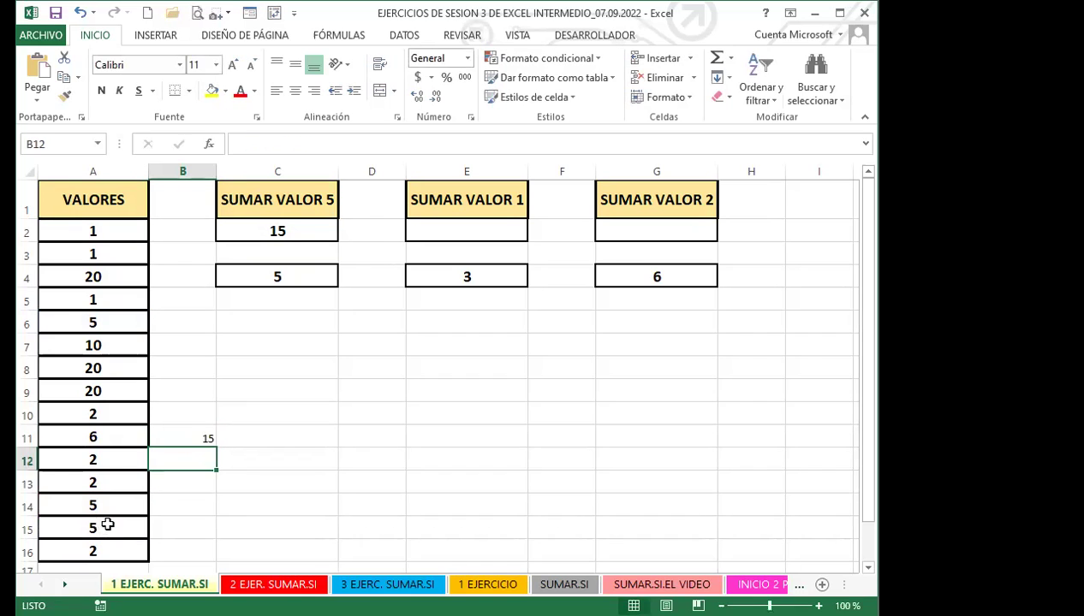
click(176, 431)
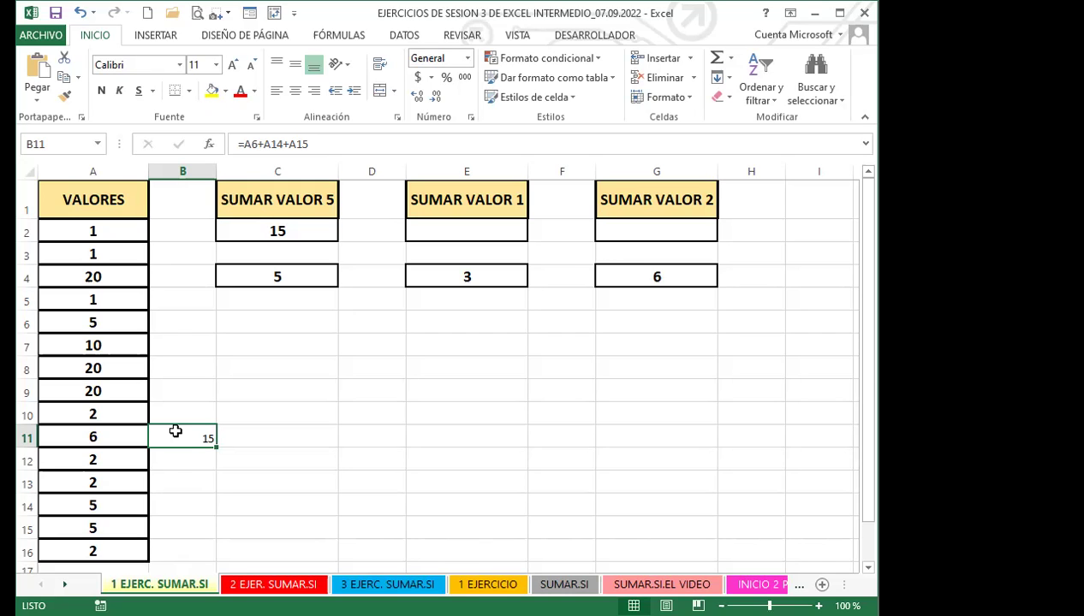
Step: Enter =SUMAR.SI(A2:A16;1) in cell E2 to add up the values equal to 1
click(455, 236)
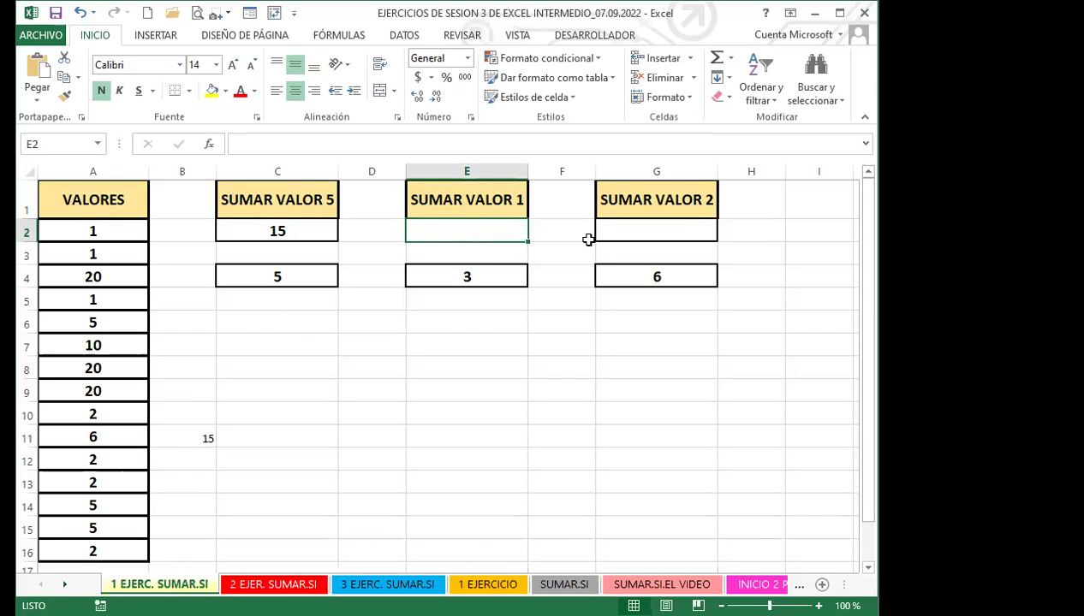
text(=)
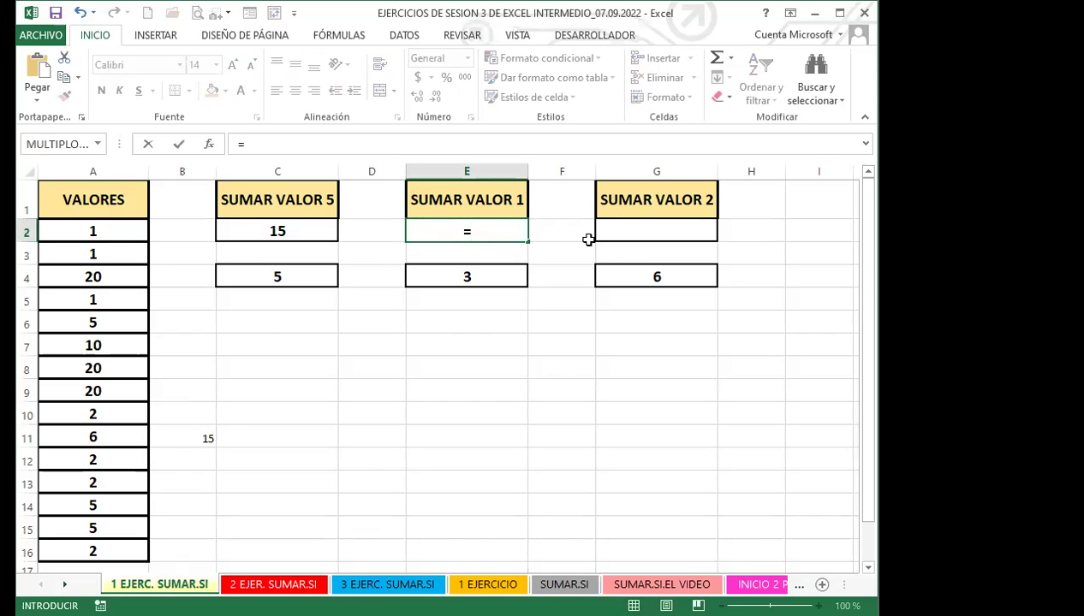
text(sum)
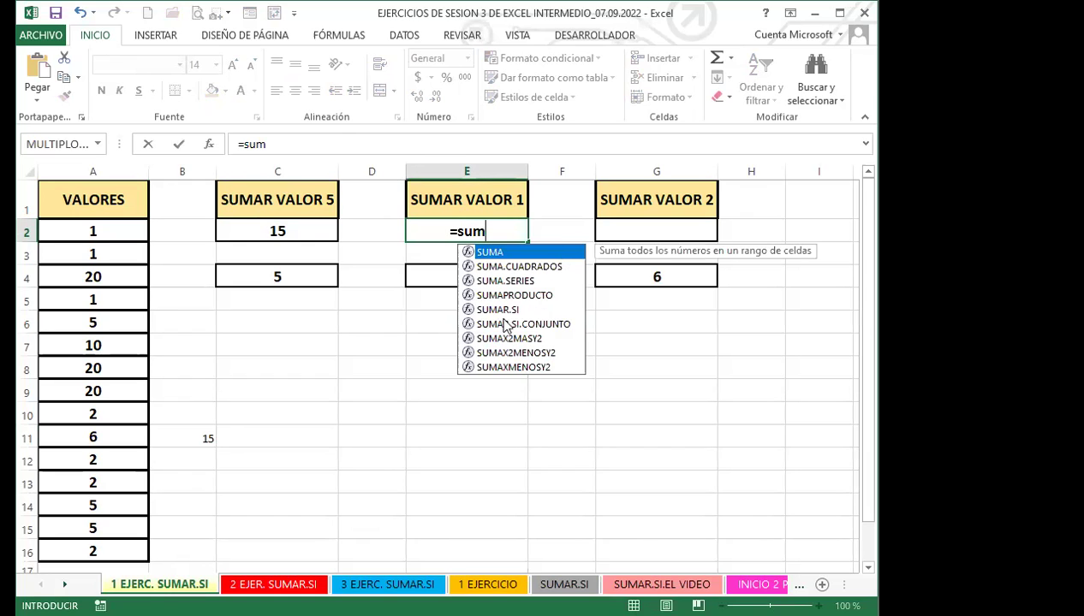
click(498, 310)
key(Tab)
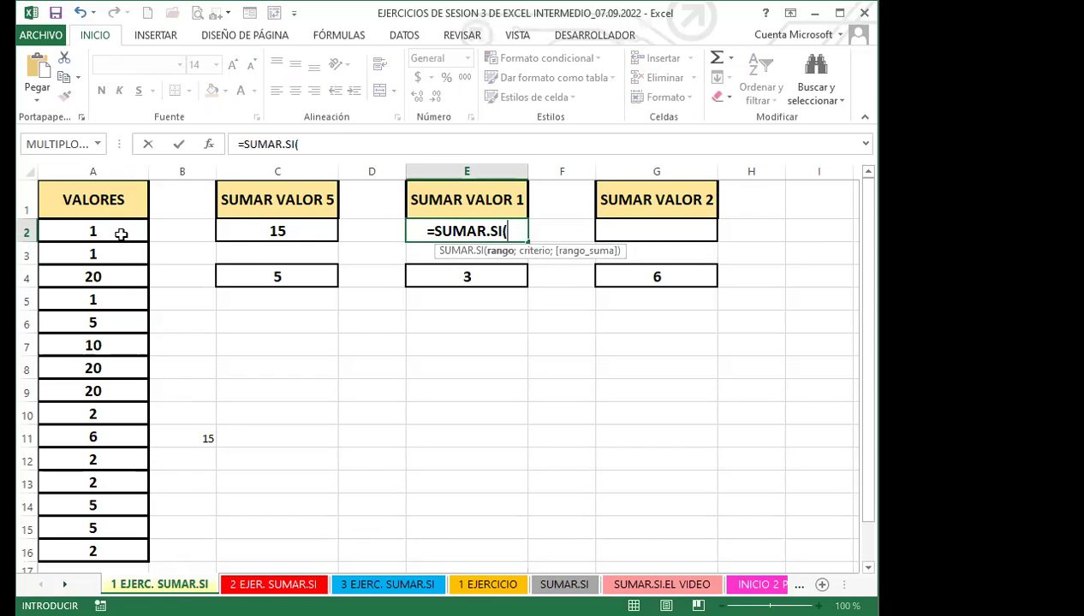
drag(121, 232, 122, 248)
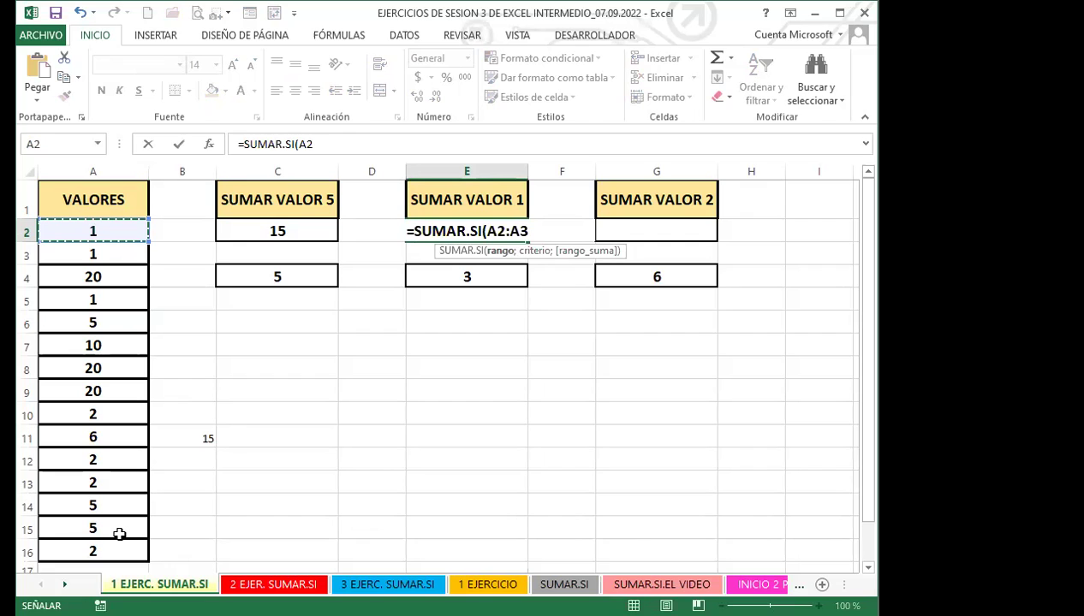
drag(119, 549, 120, 549)
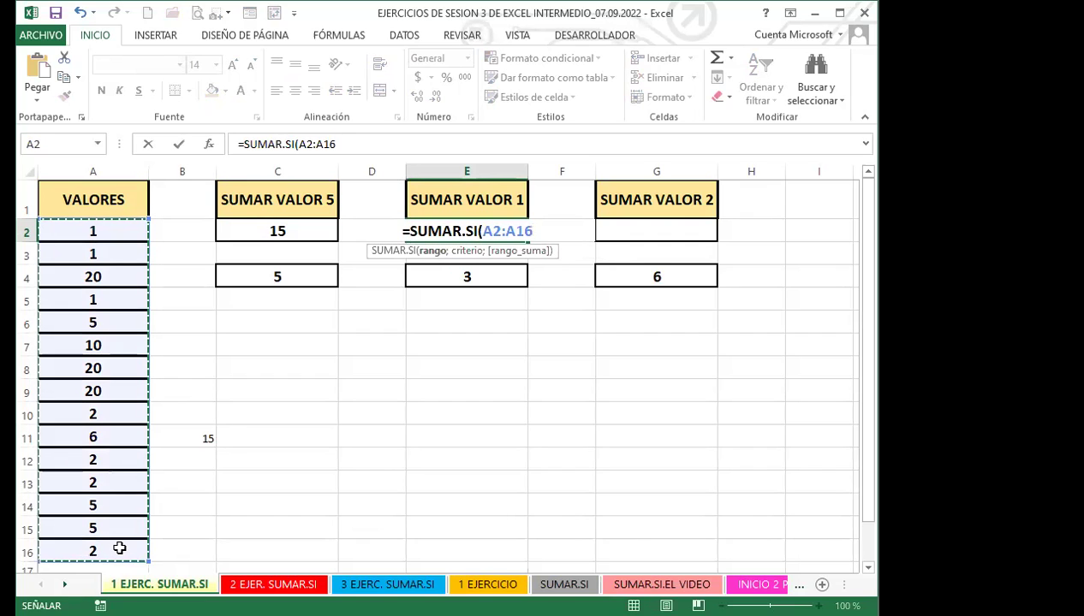
text(;)
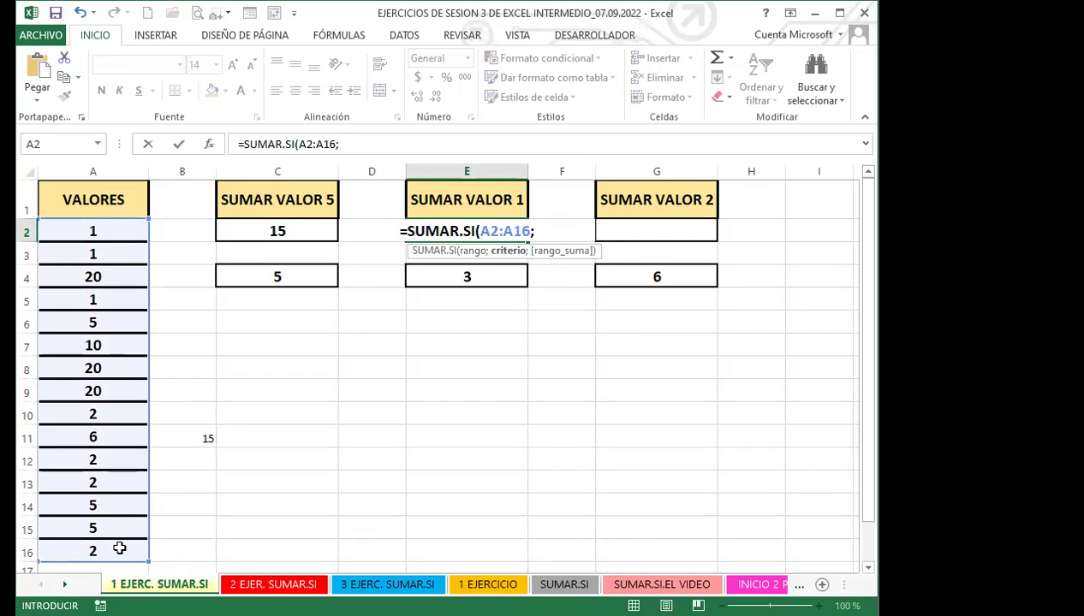
text(1)
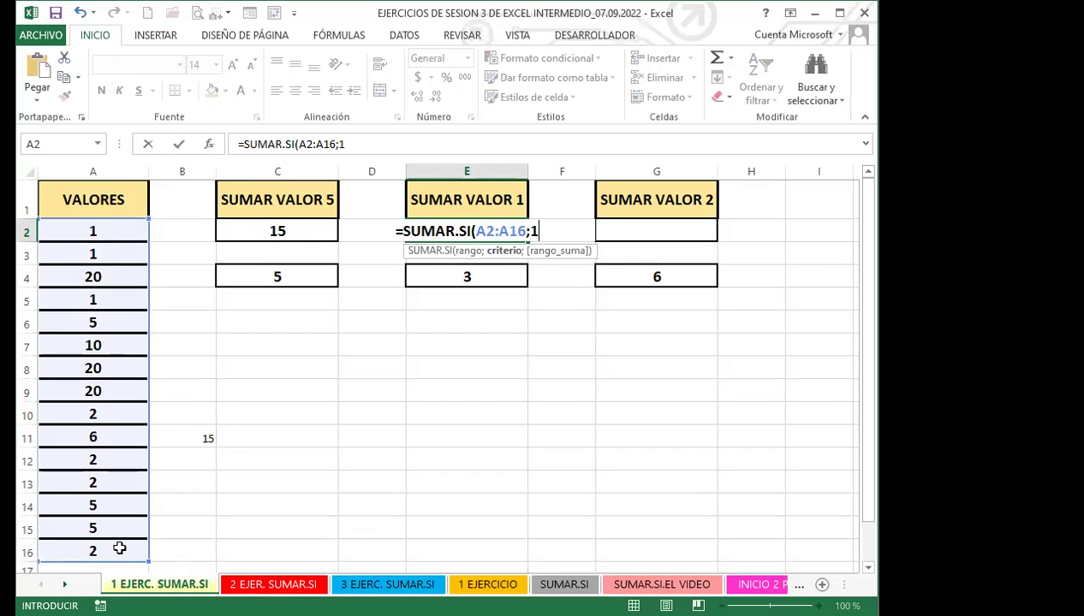
key(Return)
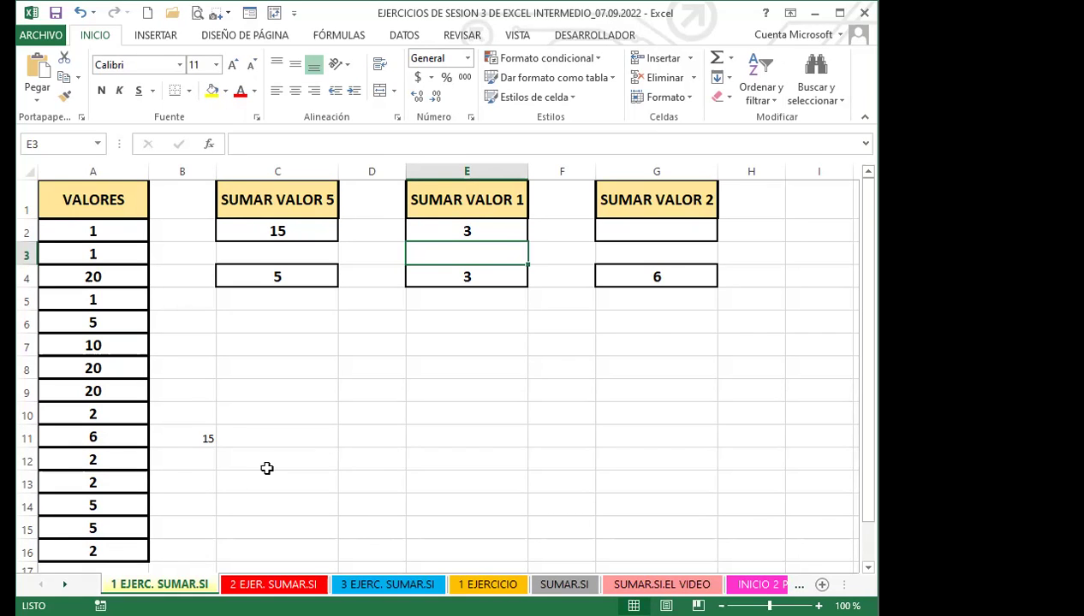
Step: Enter =SUMAR.SI(A2:A16;2) in cell G2 to add up the values equal to 2
click(683, 235)
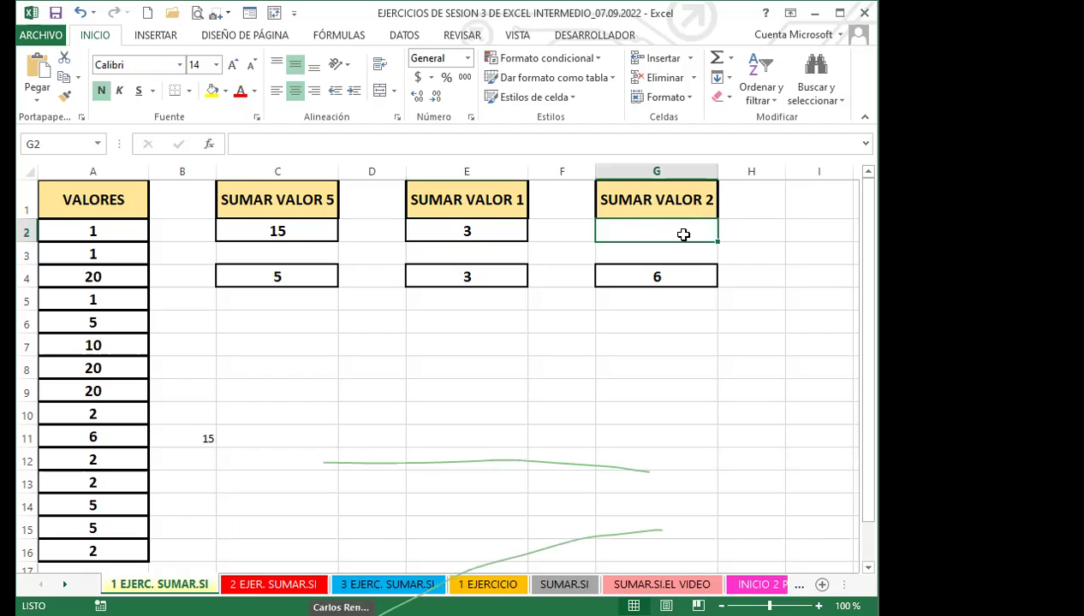
text(=)
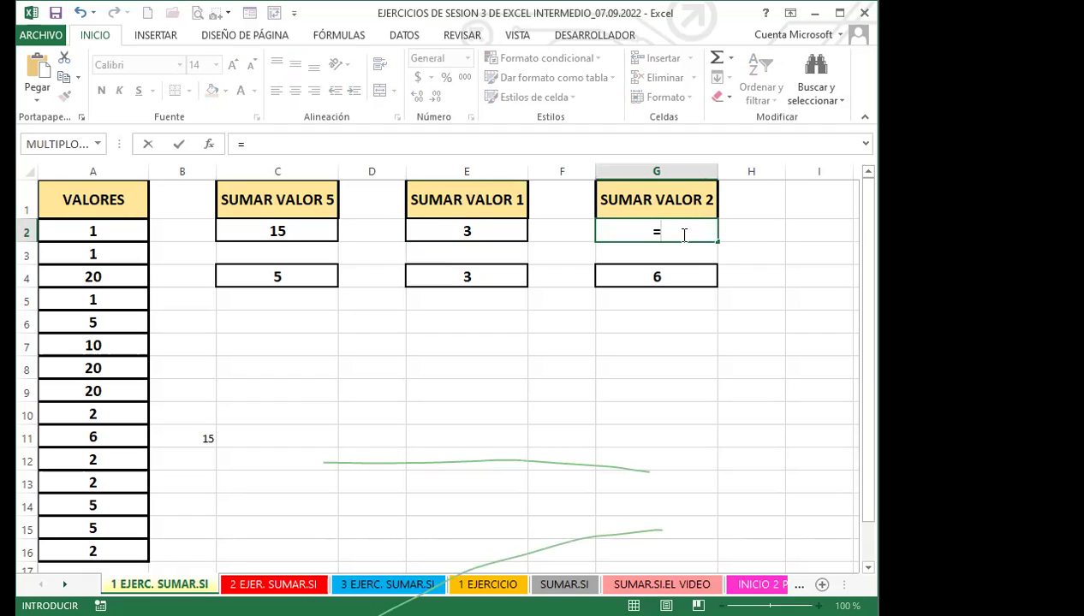
text(sumar)
double_click(676, 251)
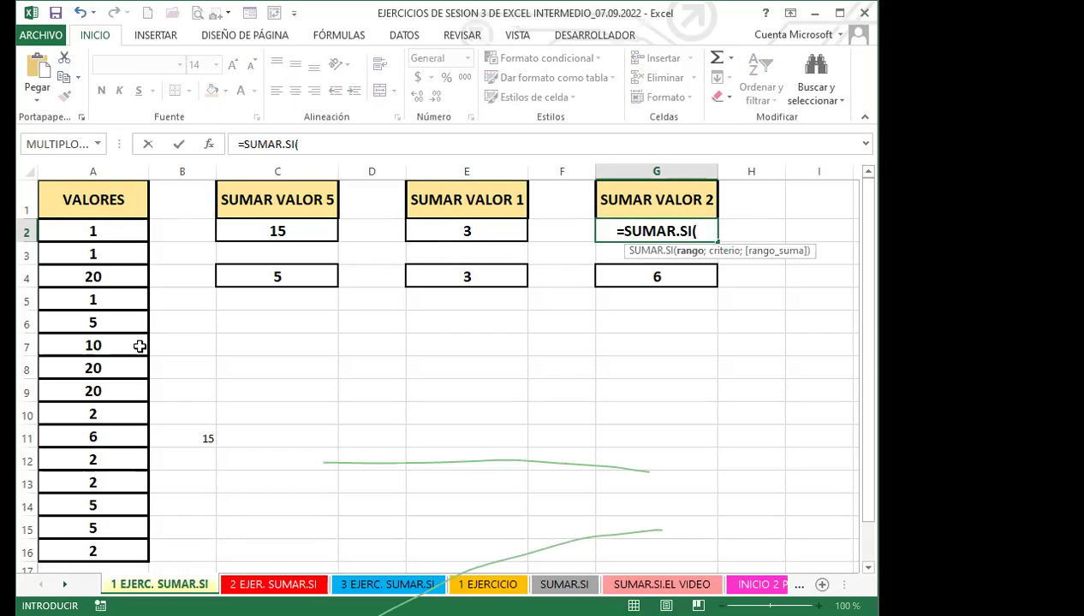
drag(117, 229, 100, 551)
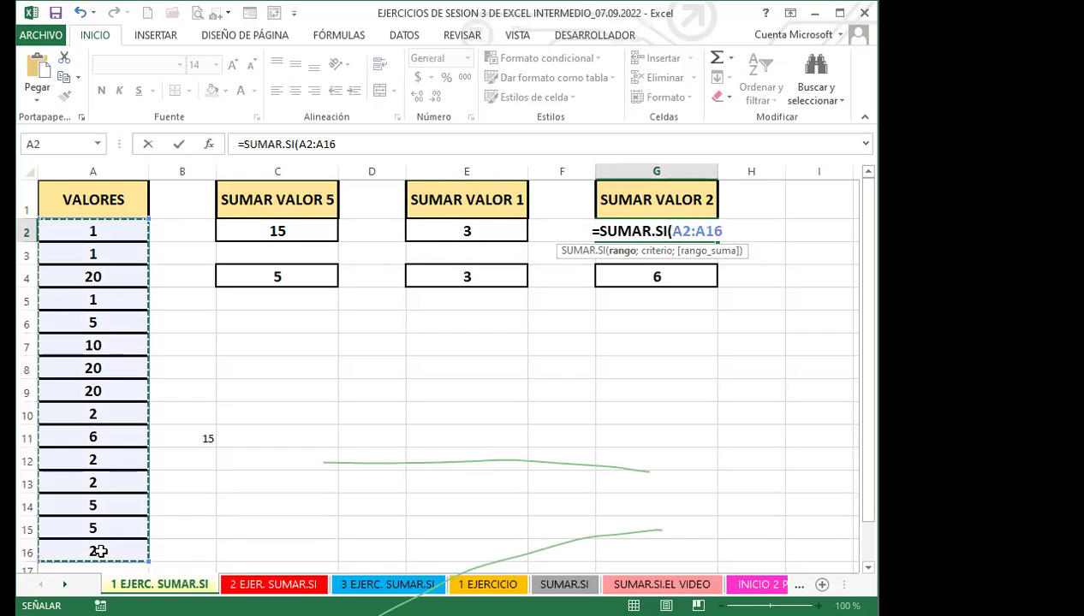
text(;)
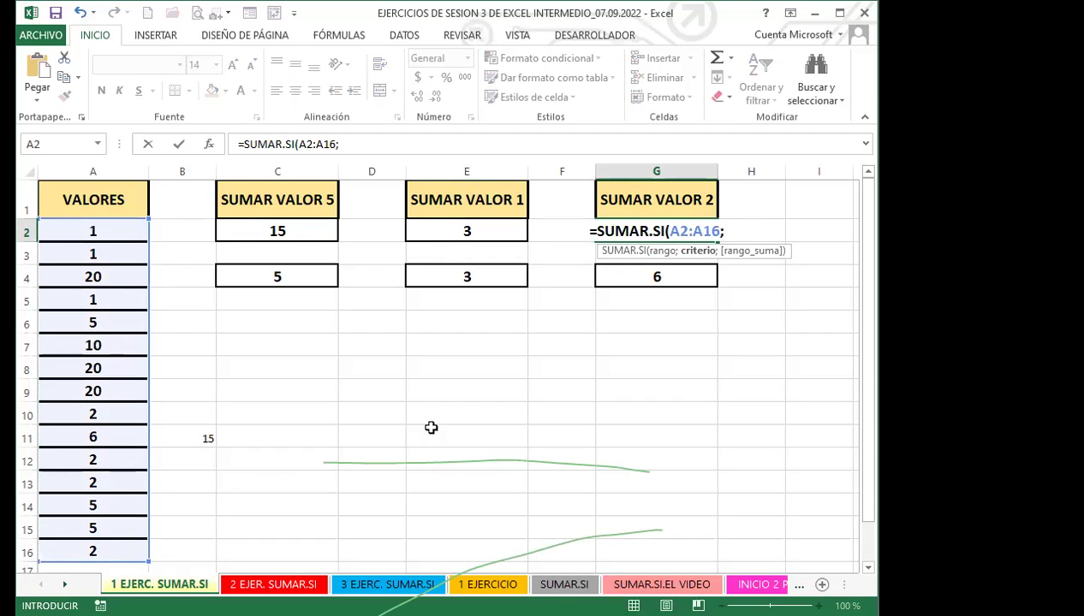
text(2)
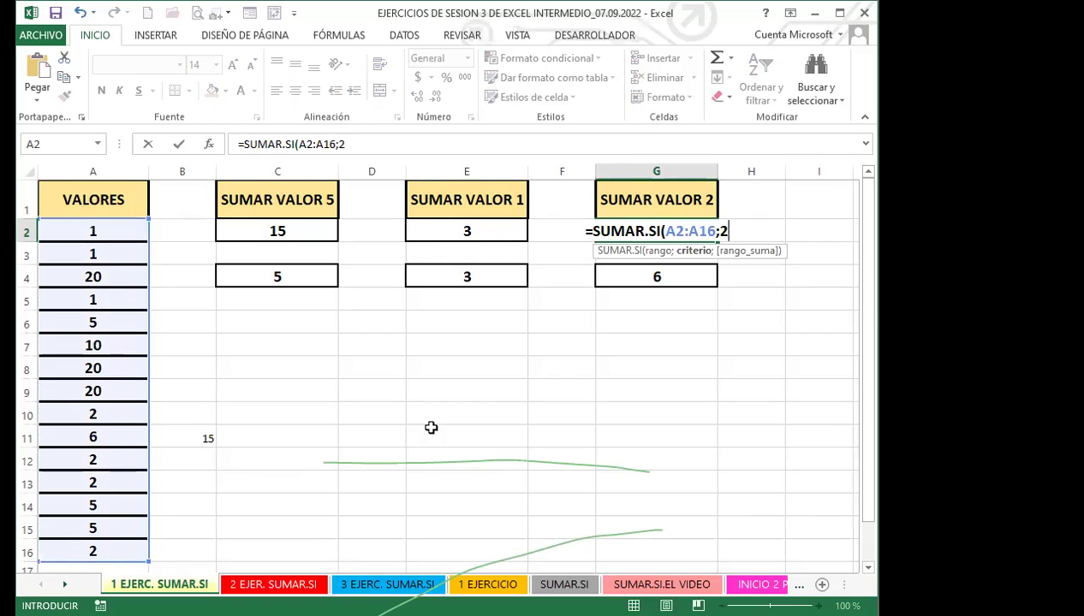
key(Return)
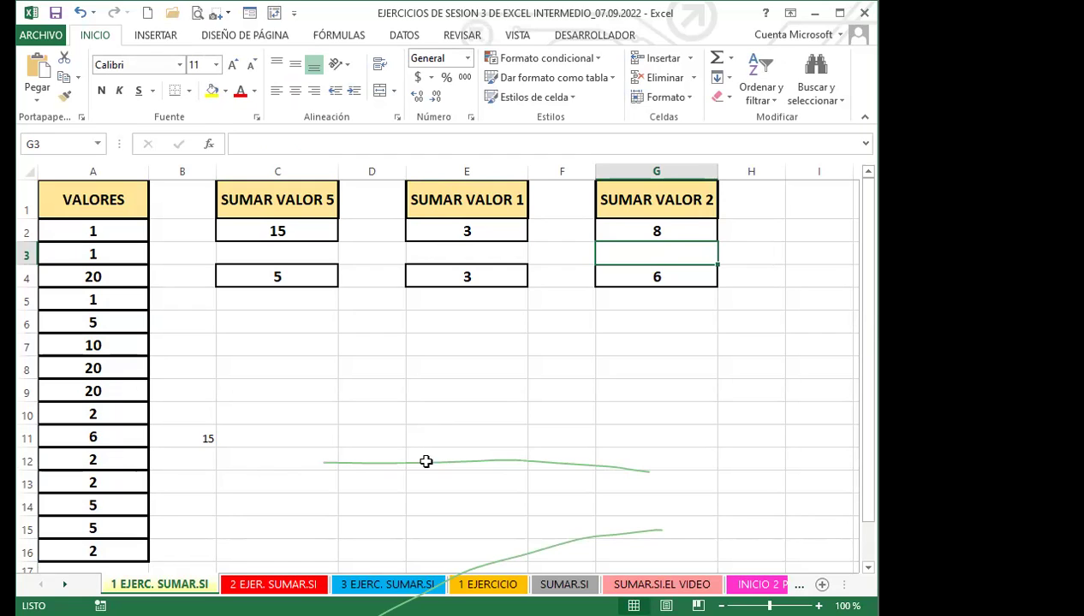
click(730, 489)
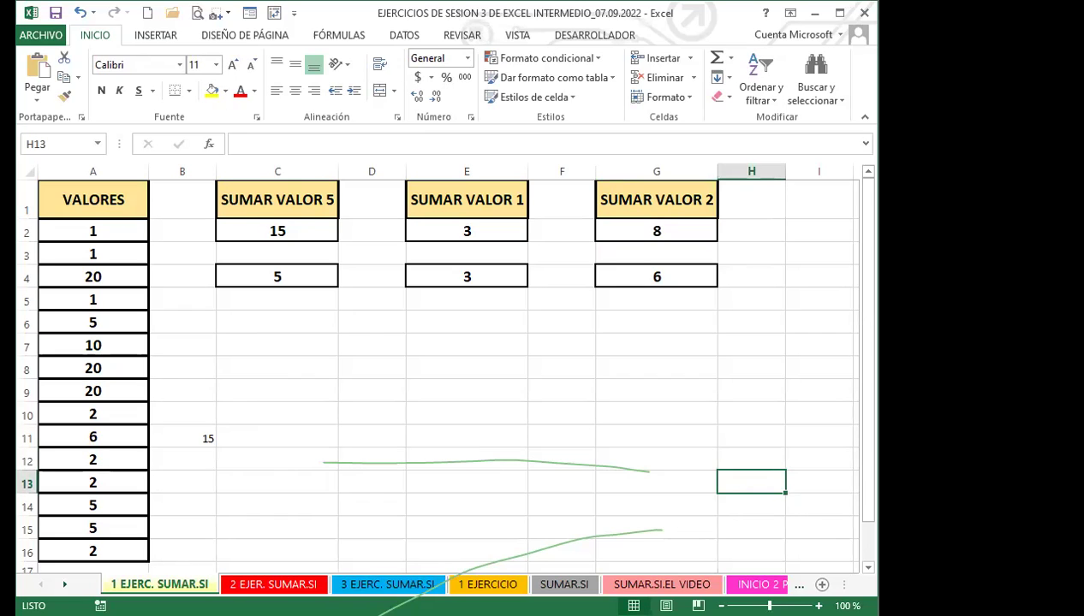
Step: Enter =SUMAR.SI(A2:A16;C4) in cell C6, using cell C4 as the criterion
click(265, 329)
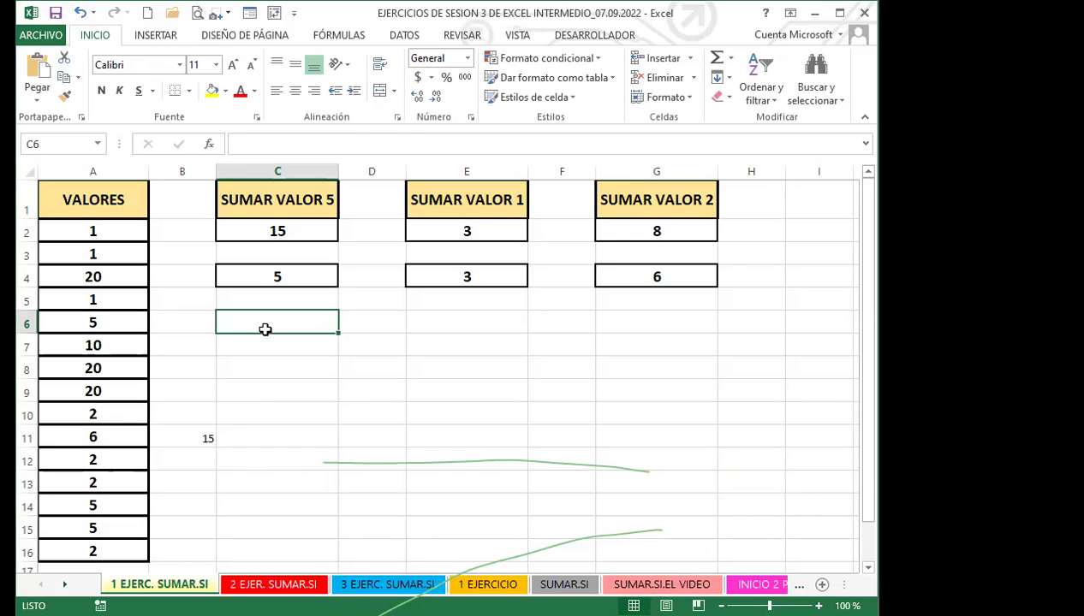
text(=)
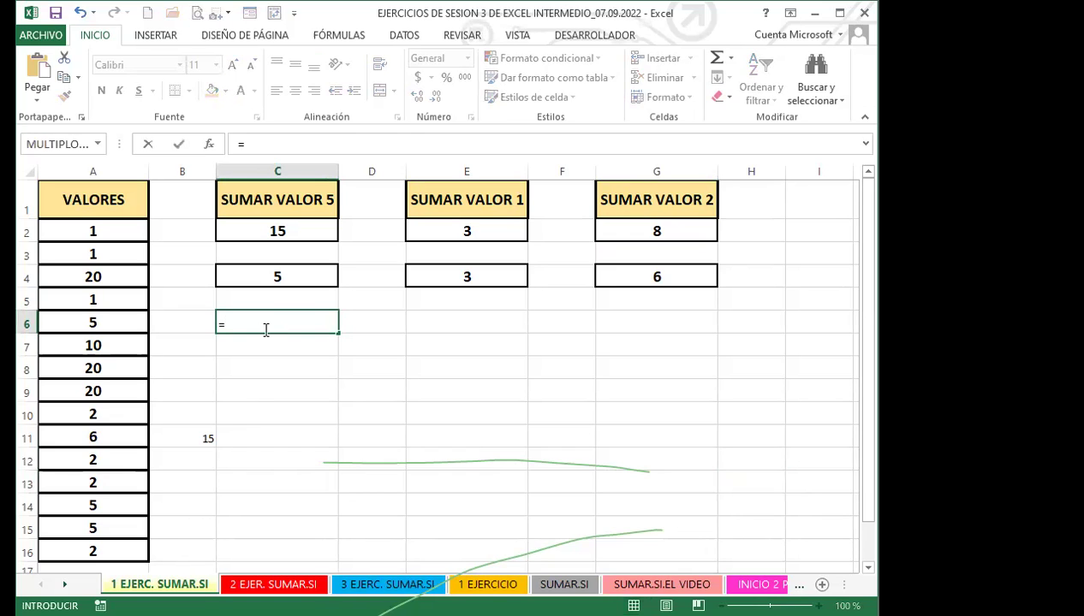
text(suar)
key(BackSpace)
key(BackSpace)
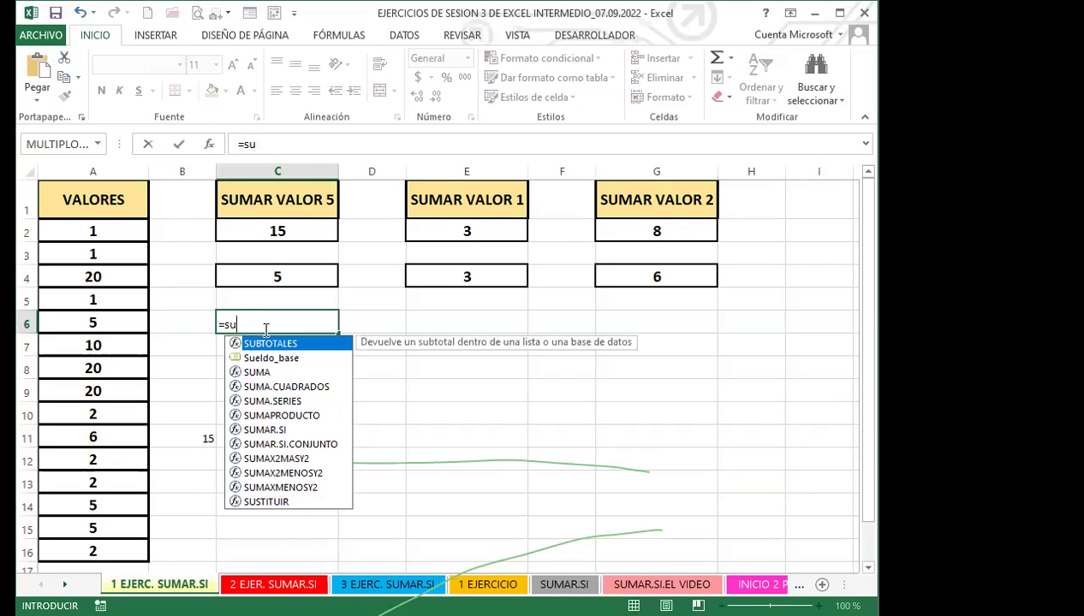
text(mar)
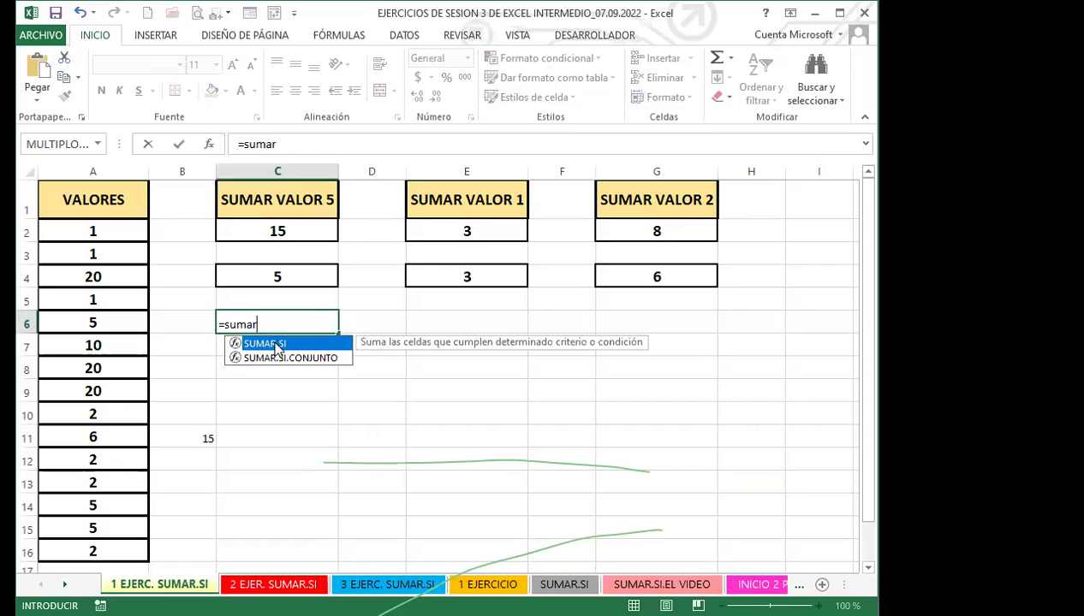
double_click(275, 347)
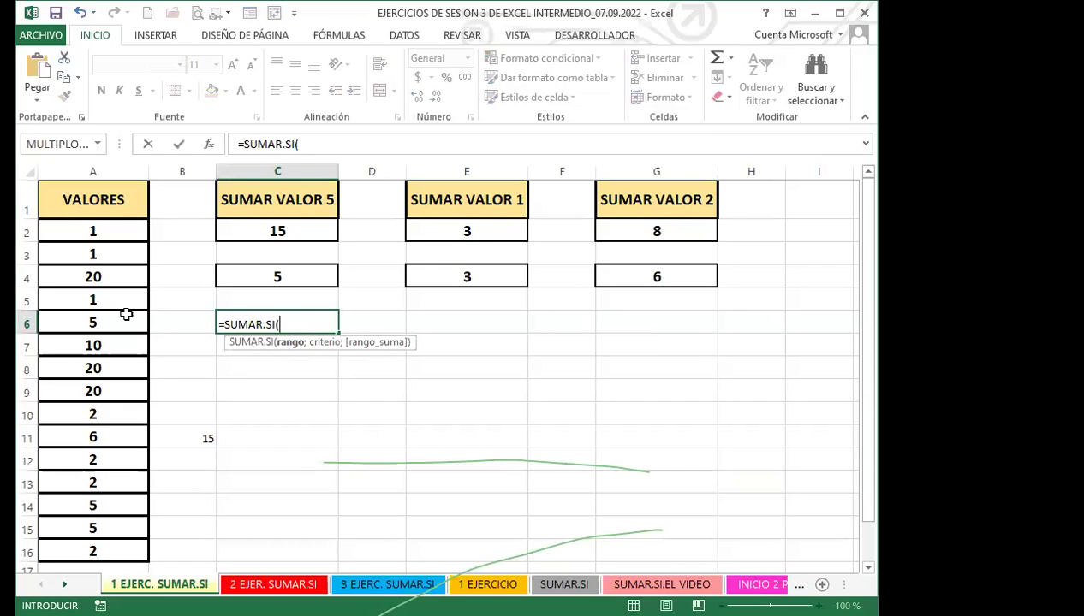
click(118, 232)
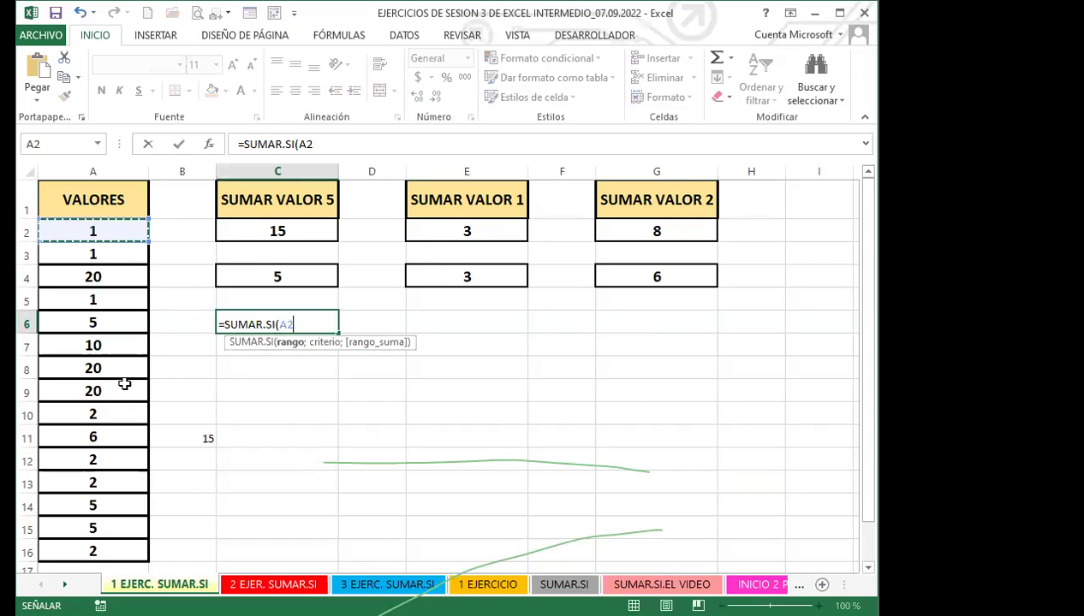
shift+click(127, 554)
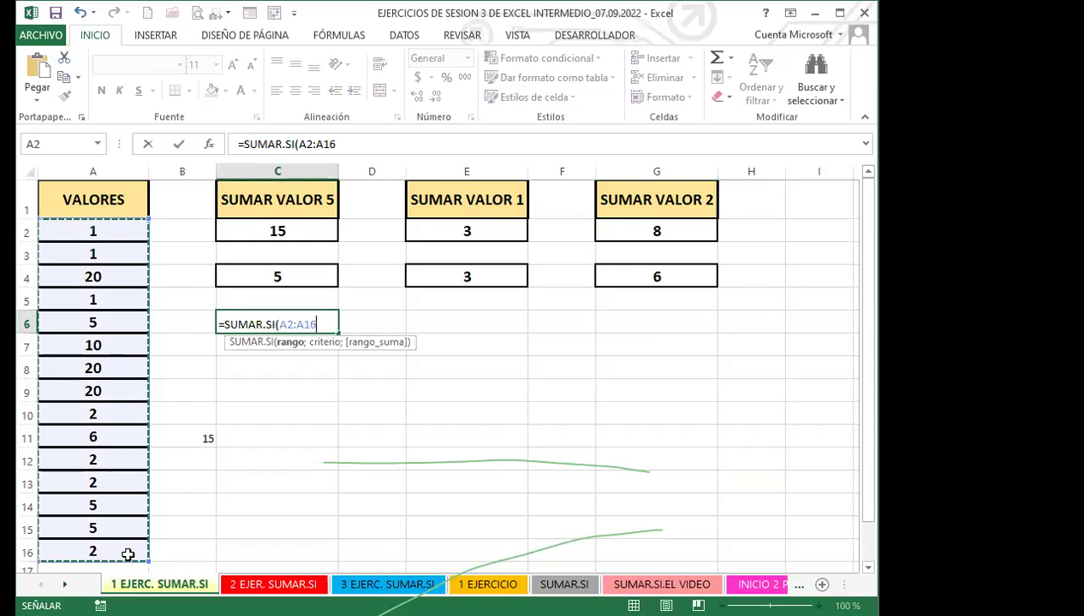
text(;)
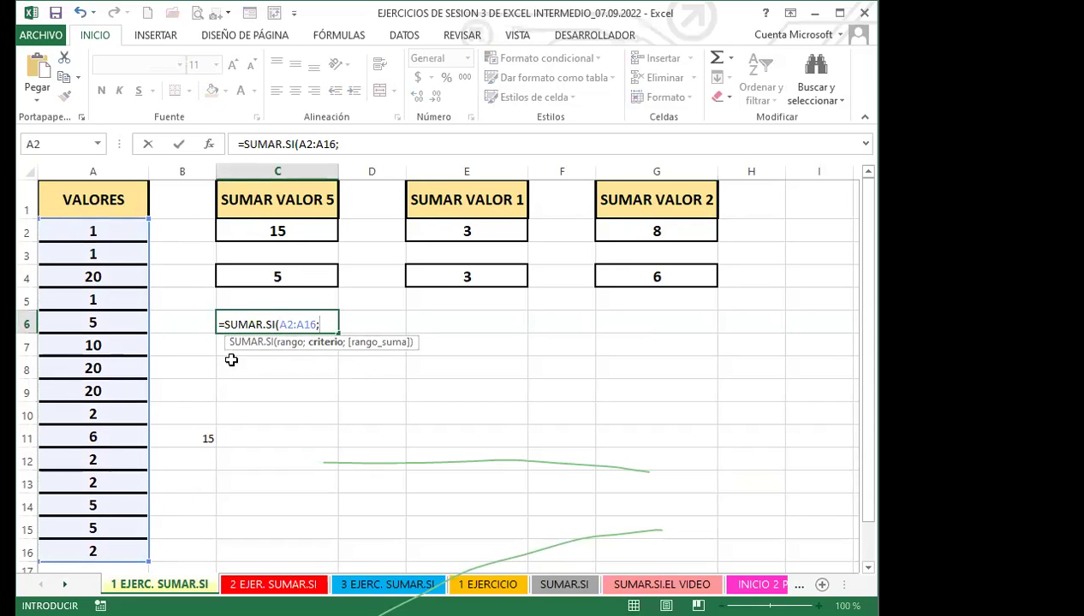
click(291, 274)
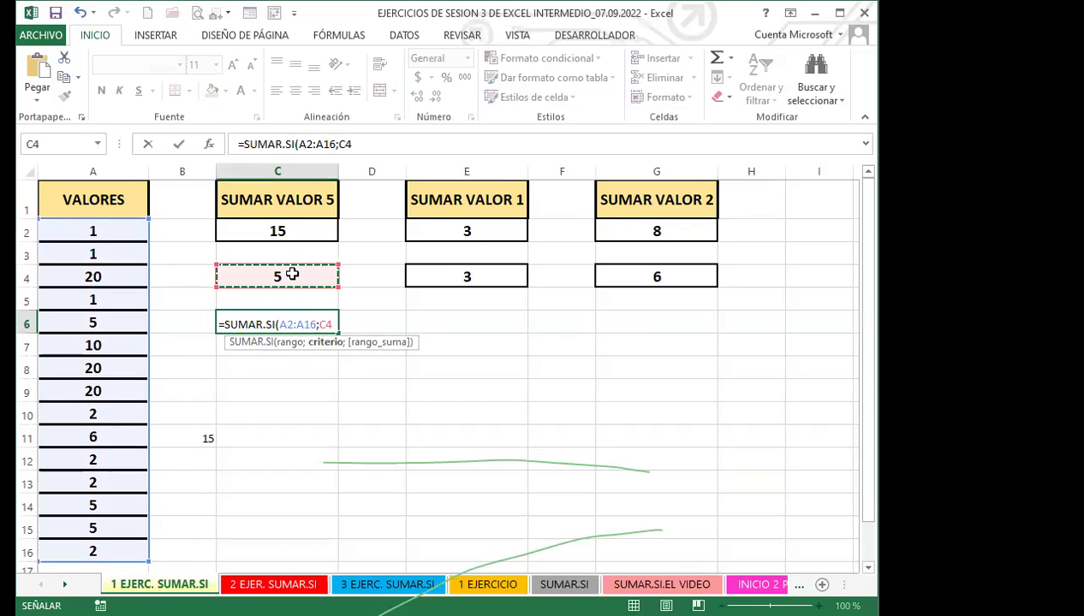
key(Return)
Step: Copy the formatting of cell C2 onto cell C6
click(285, 322)
click(257, 219)
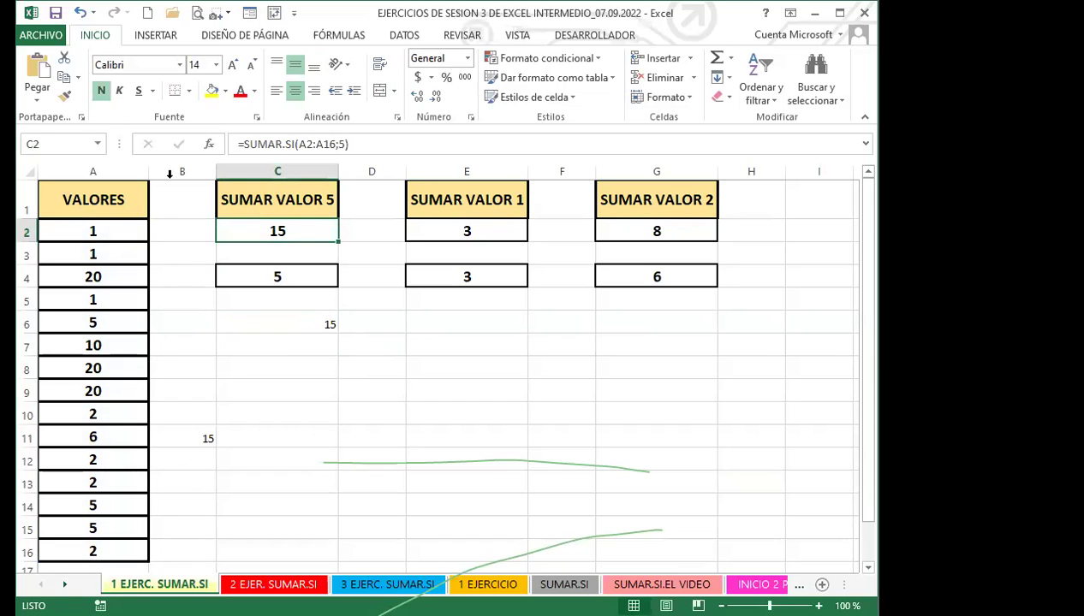
click(65, 95)
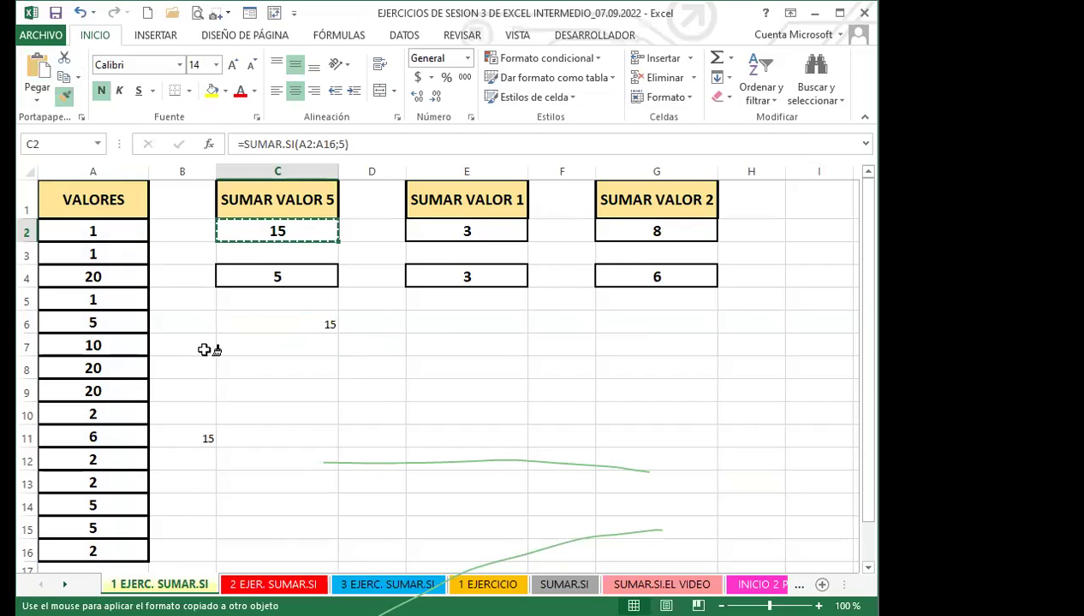
click(272, 320)
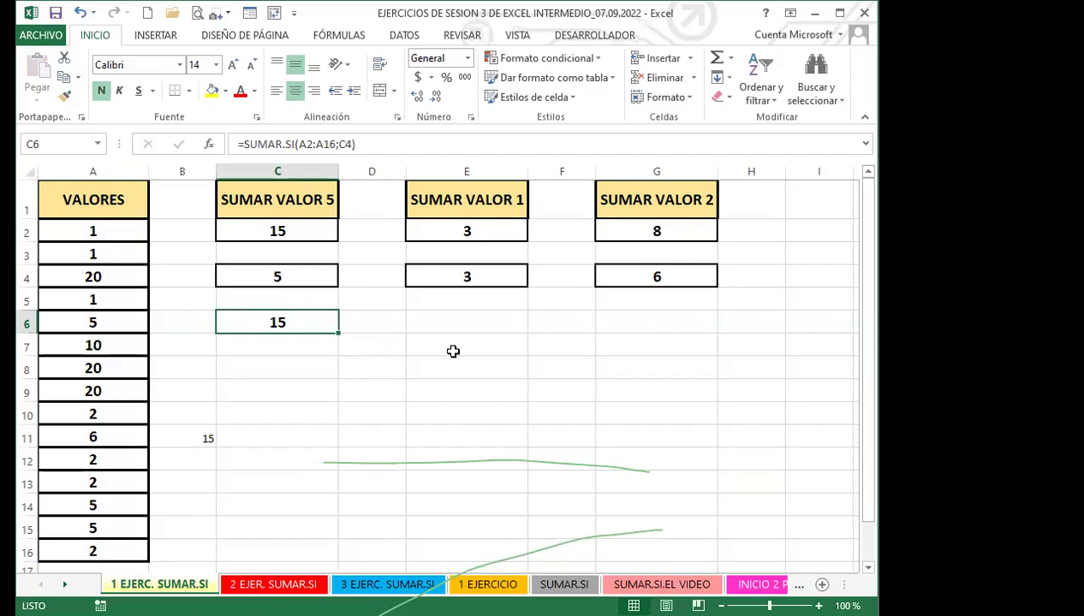
Step: Enter =SUMAR.SI(A2:A16;E4) in cell E6, using cell E4 as the criterion
click(484, 324)
text(=)
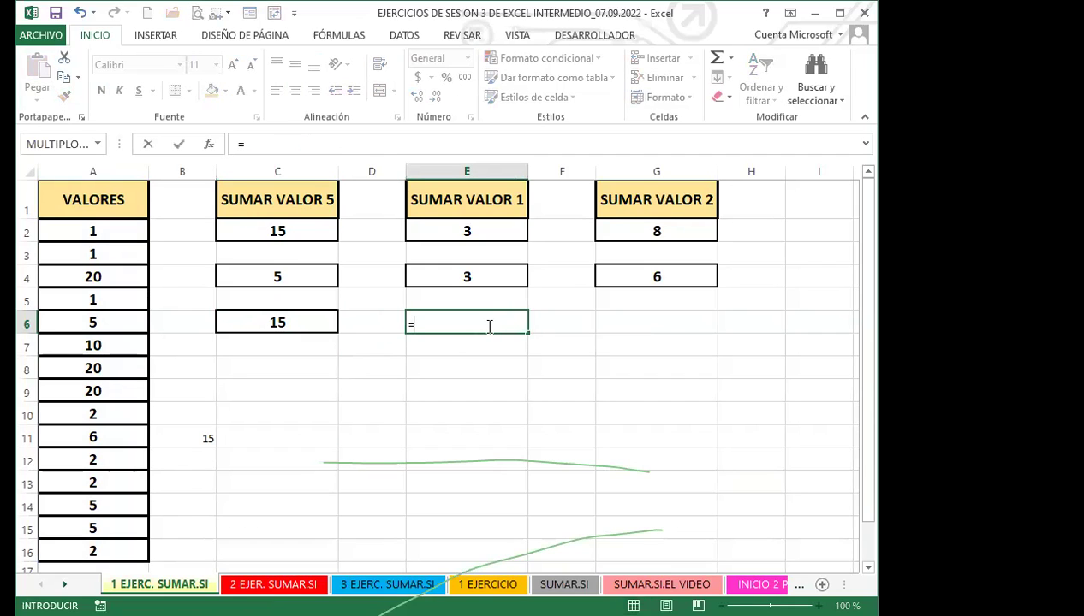
text(sumar)
double_click(467, 345)
click(129, 237)
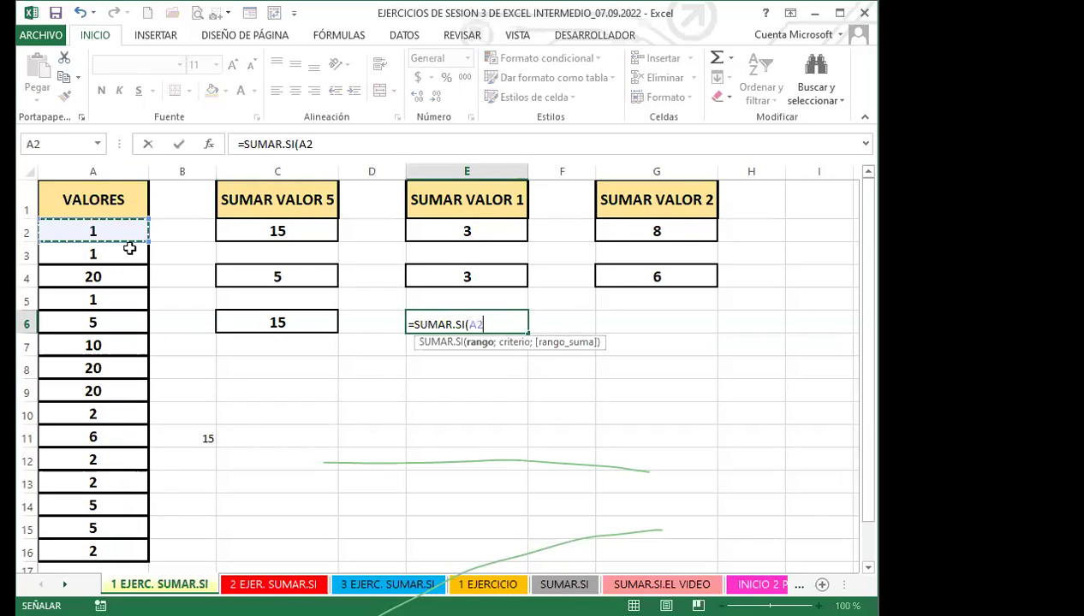
shift+click(93, 551)
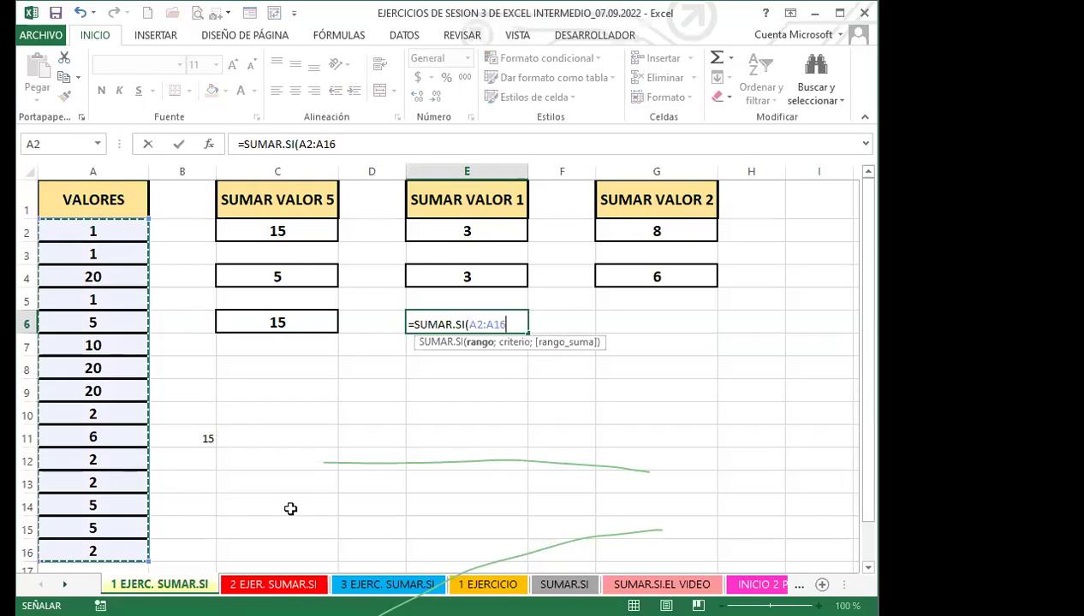
text(;)
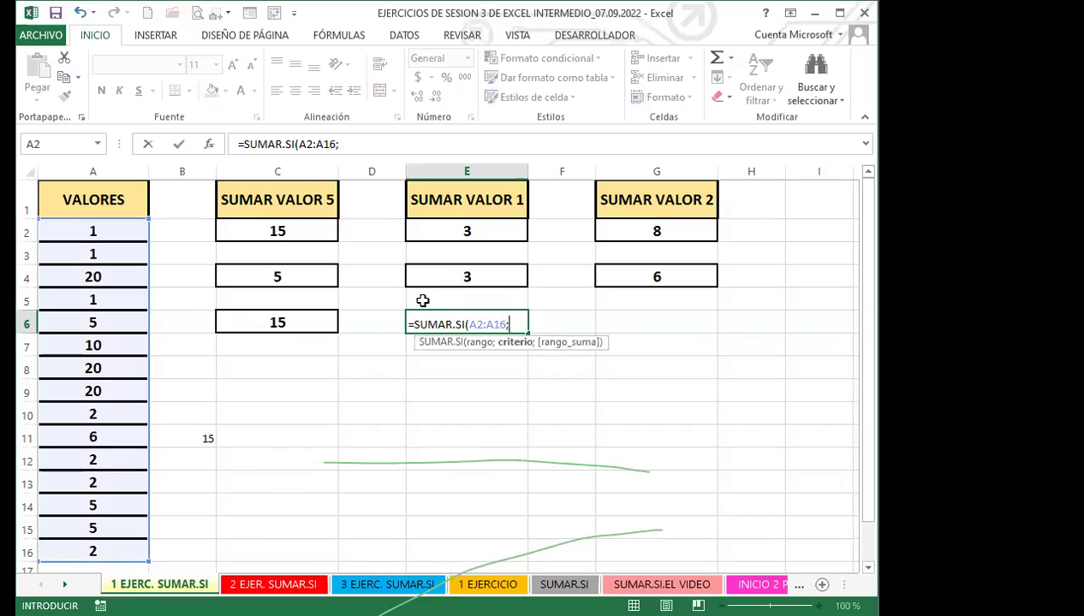
click(496, 270)
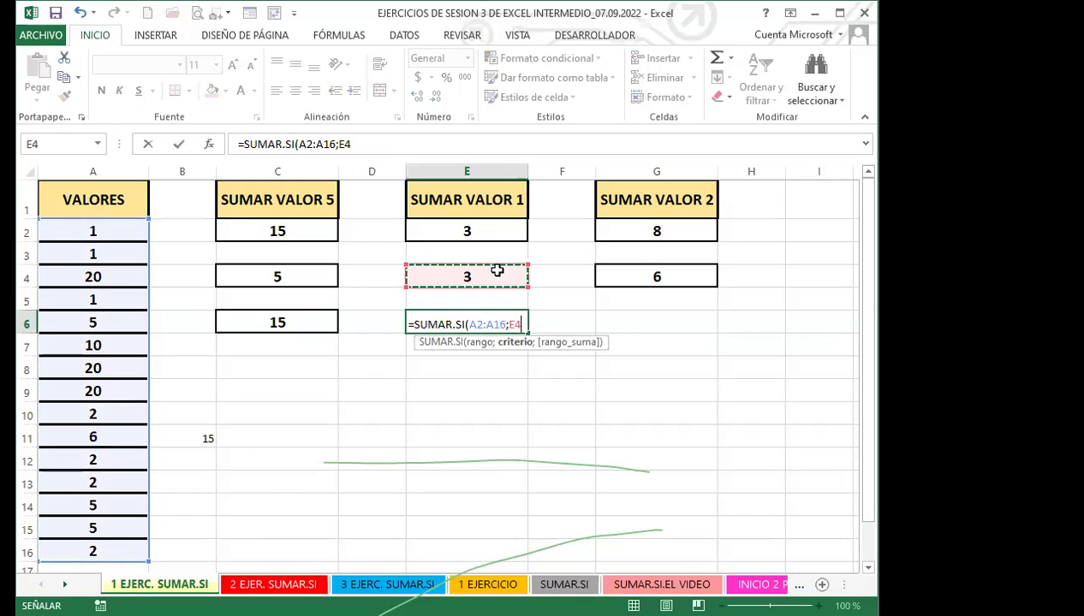
key(Return)
click(463, 323)
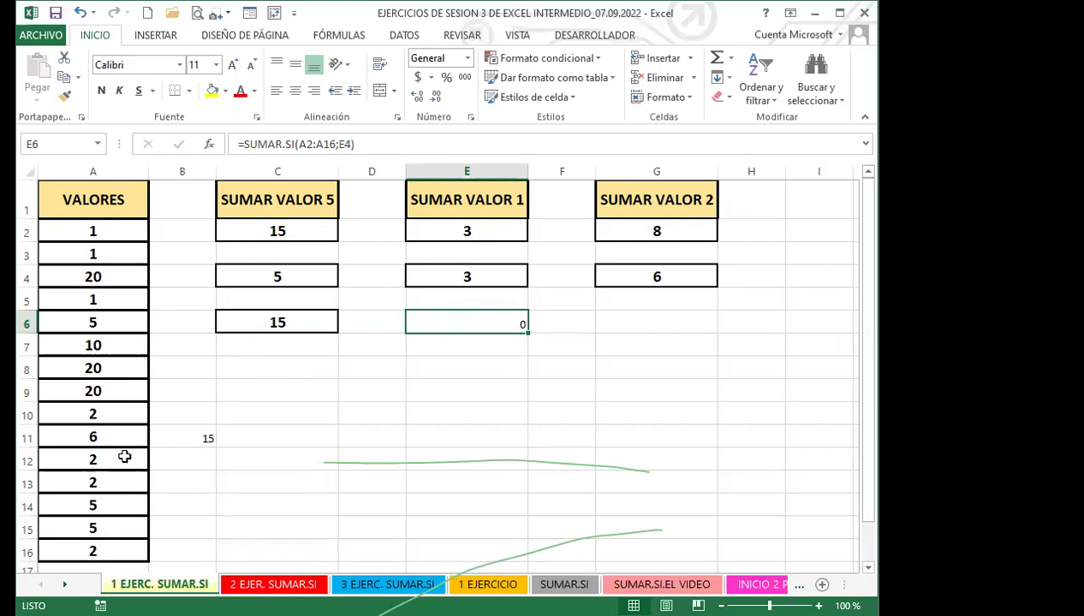
Step: Change the values in cells A9 and A8 of the VALORES column to 3
click(116, 390)
text(3)
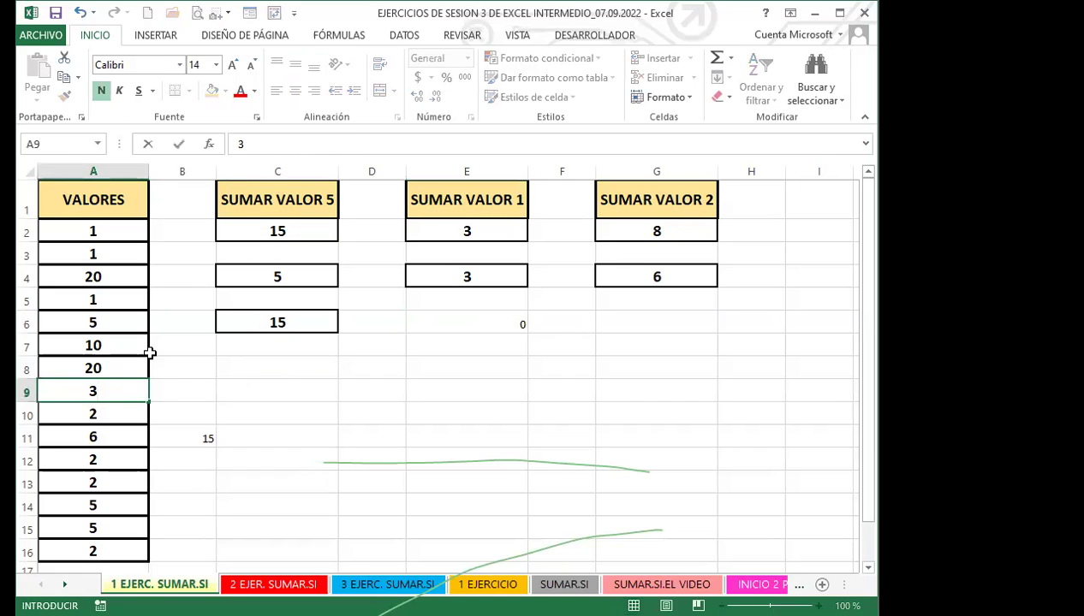
key(Return)
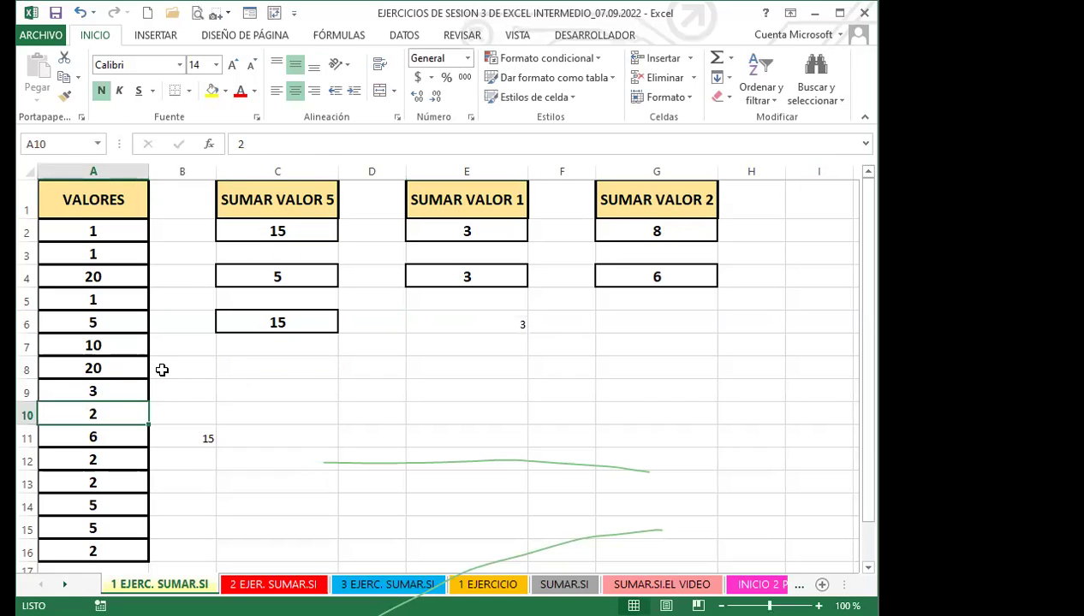
click(457, 322)
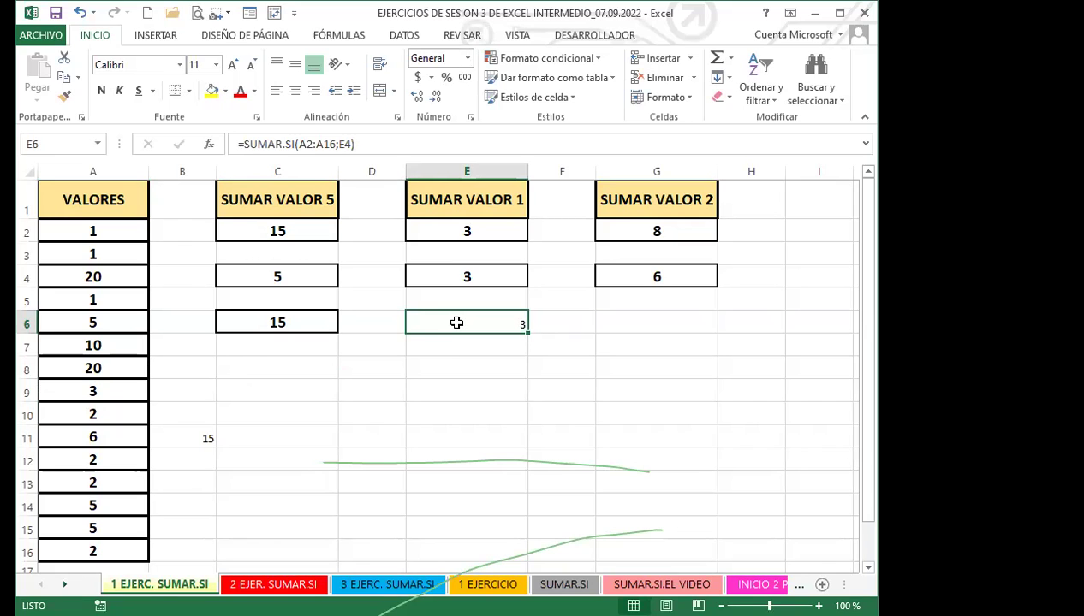
click(113, 369)
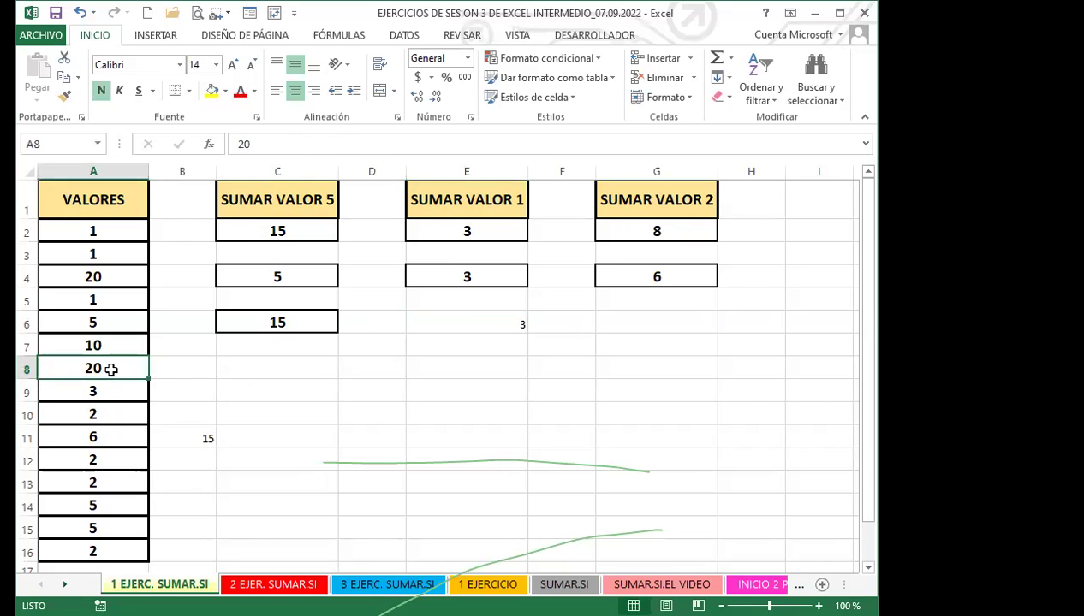
text(3)
click(437, 406)
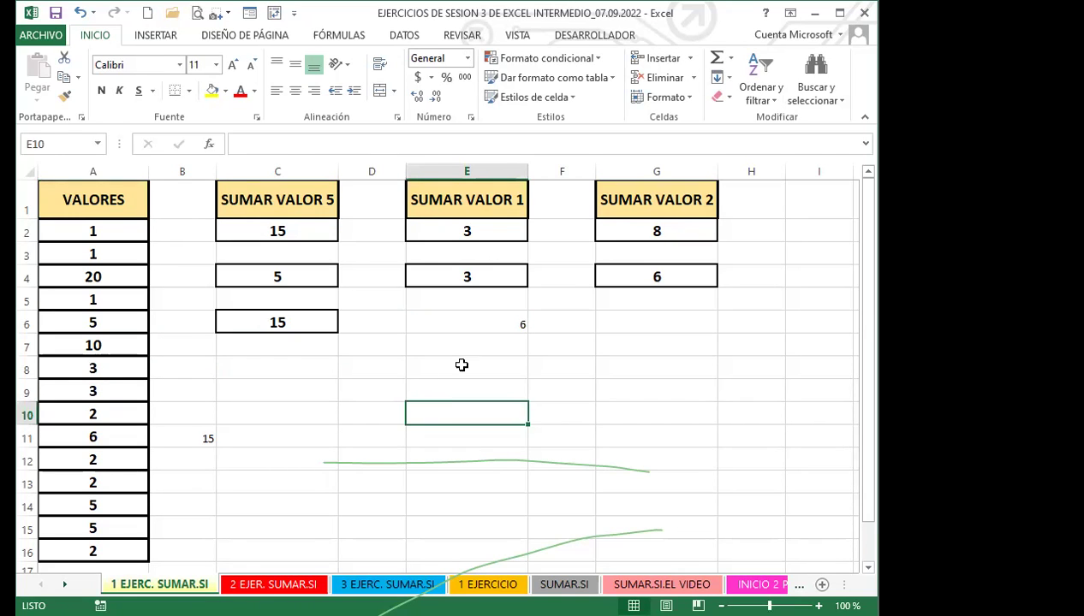
Step: Enter =SUMAR.SI(A2:A16;G4) in cell G6, using cell G4 as the criterion
click(685, 325)
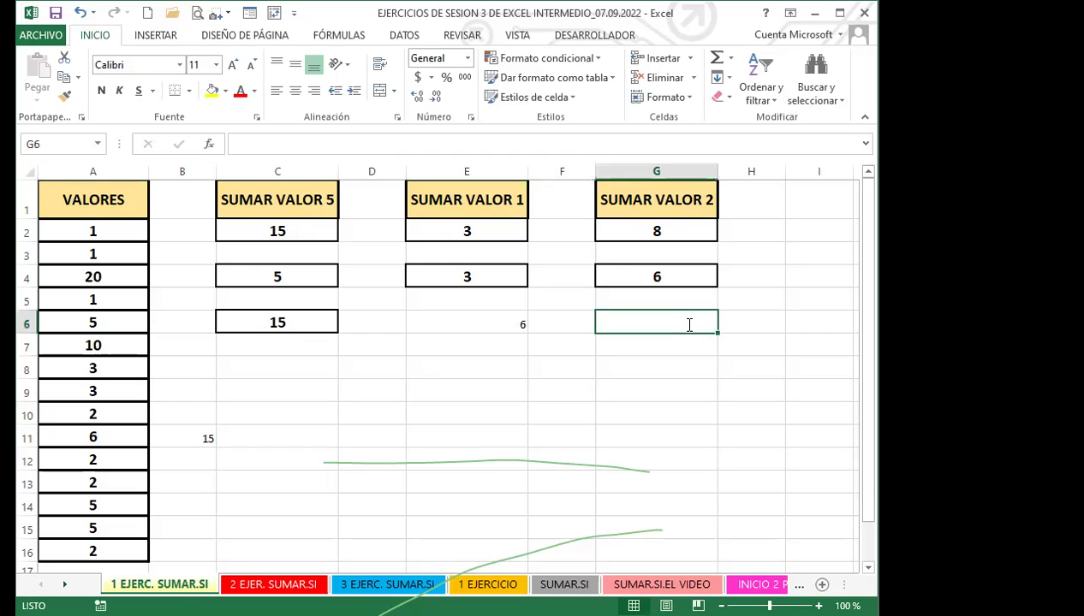
text(=)
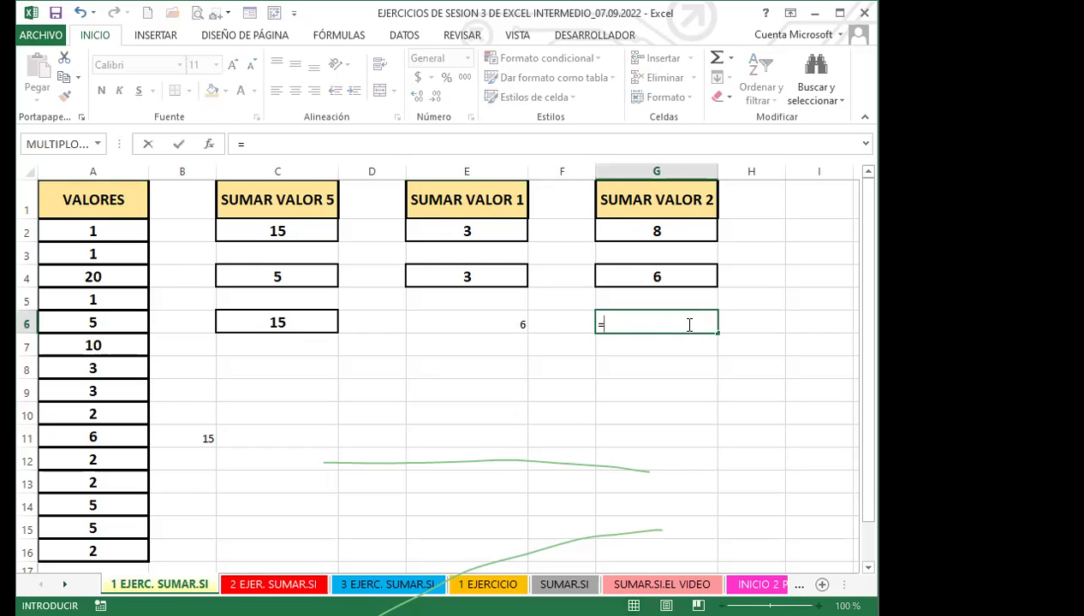
text(sumar)
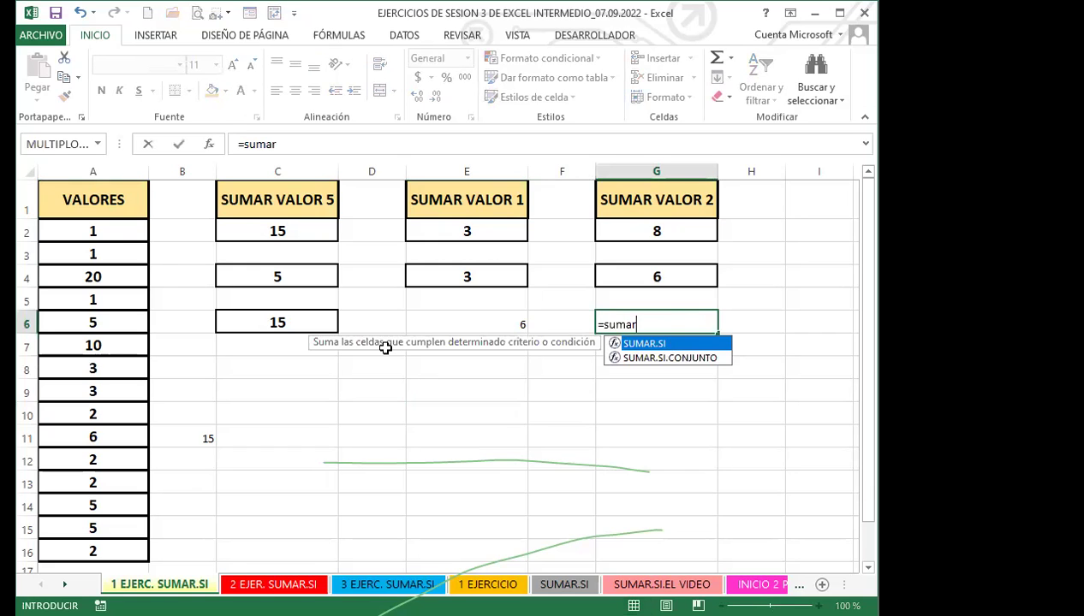
key(Tab)
drag(119, 233, 89, 552)
text(;)
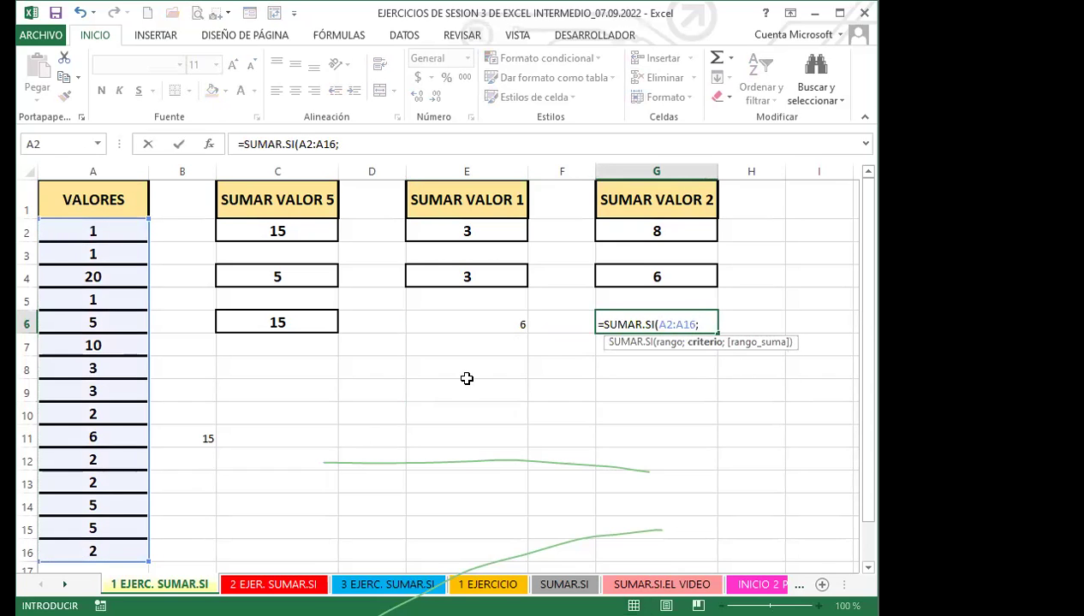
click(684, 277)
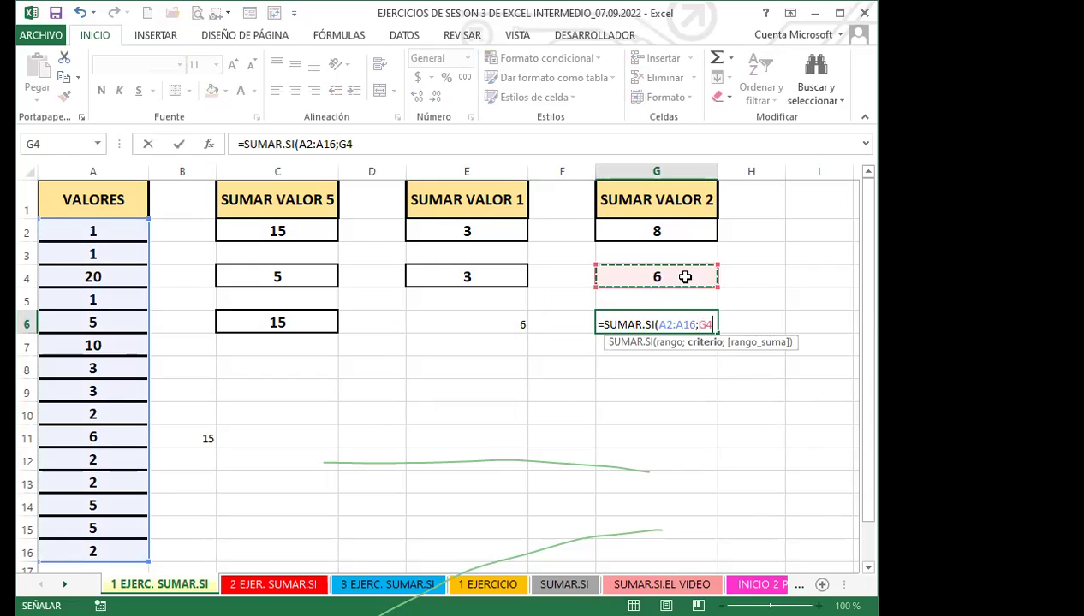
key(Return)
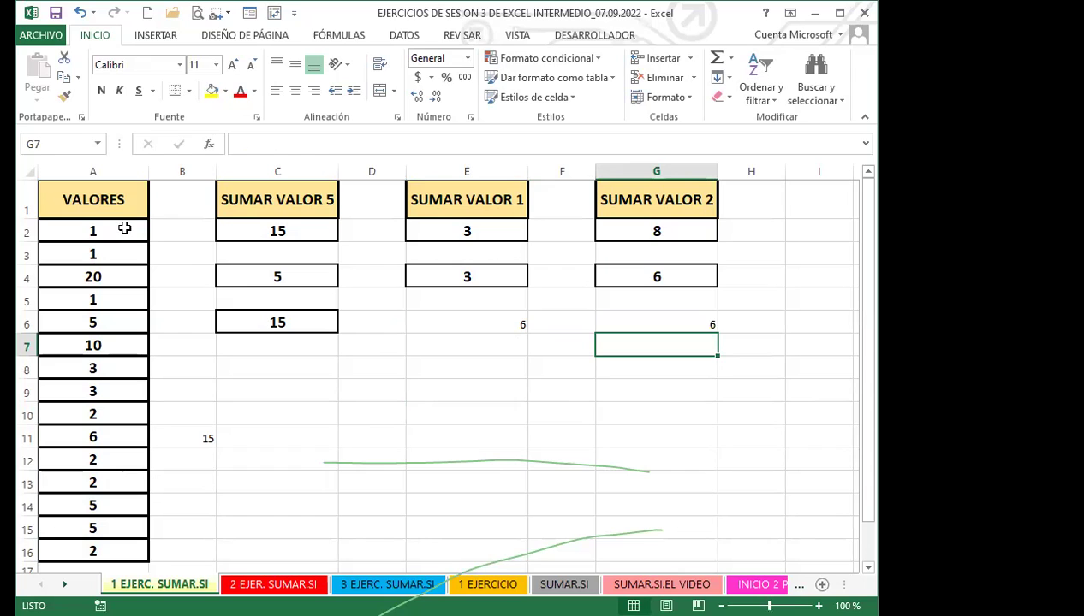
Step: Fill cell A11 in the VALORES column with yellow
click(60, 437)
click(211, 91)
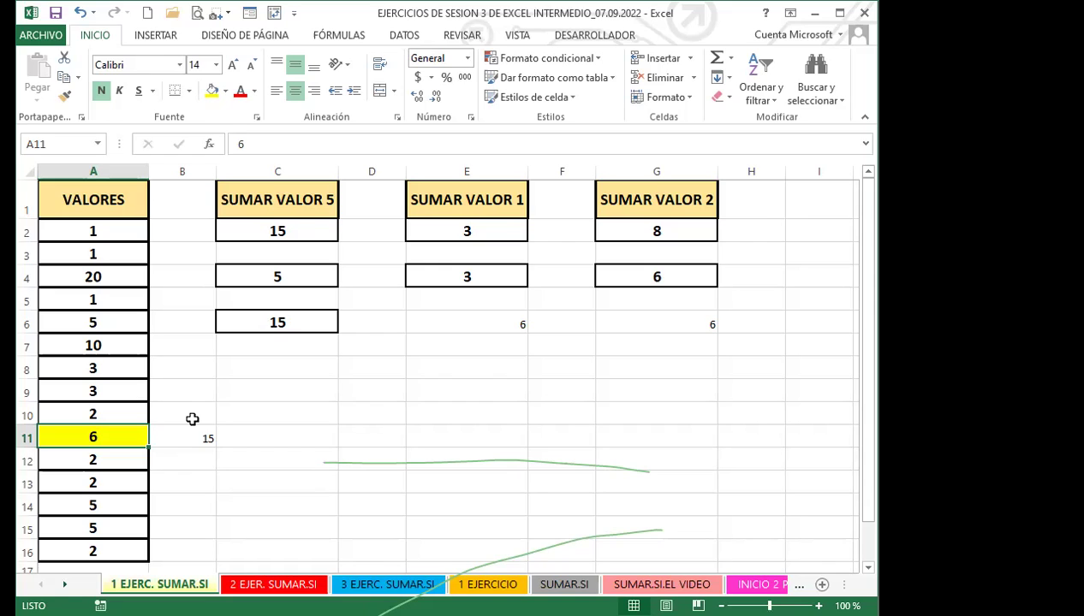
Step: Copy the formatting of cell G4 onto G6 and that of cell E4 onto E6
click(631, 272)
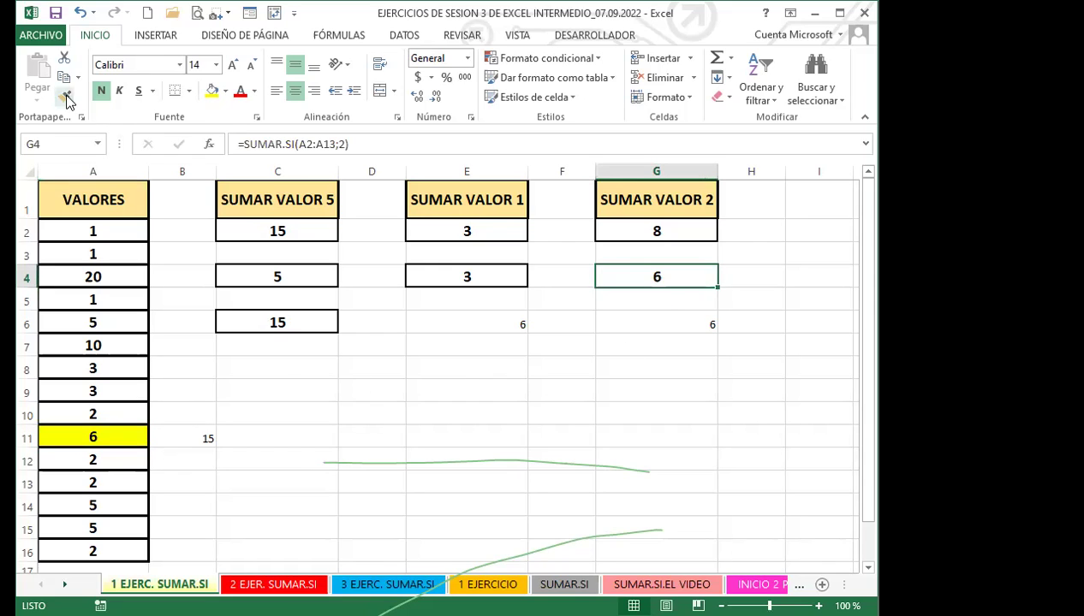
click(68, 99)
click(658, 326)
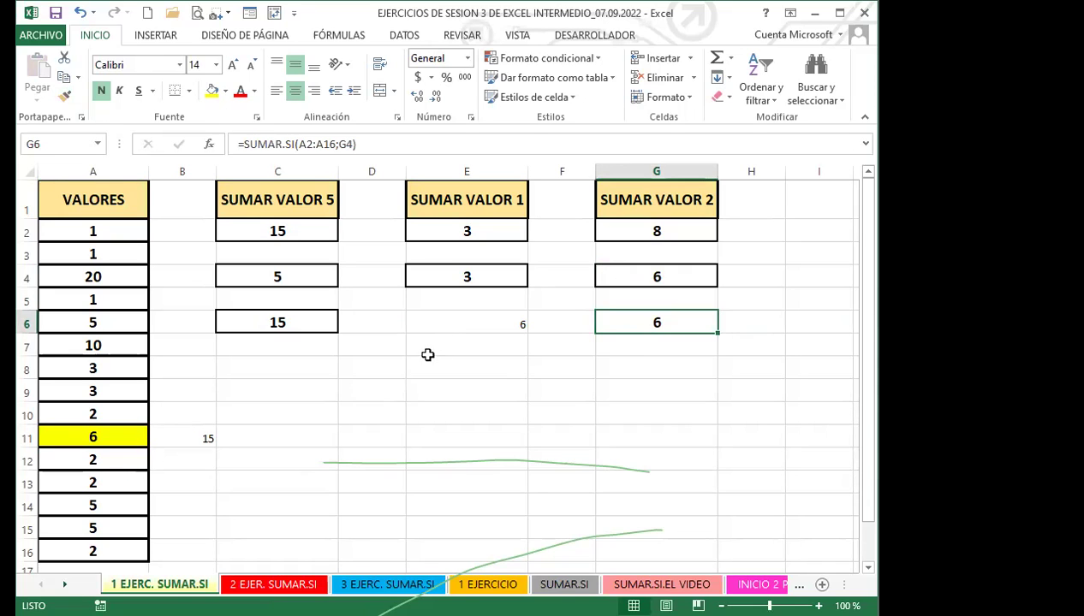
click(435, 283)
click(64, 95)
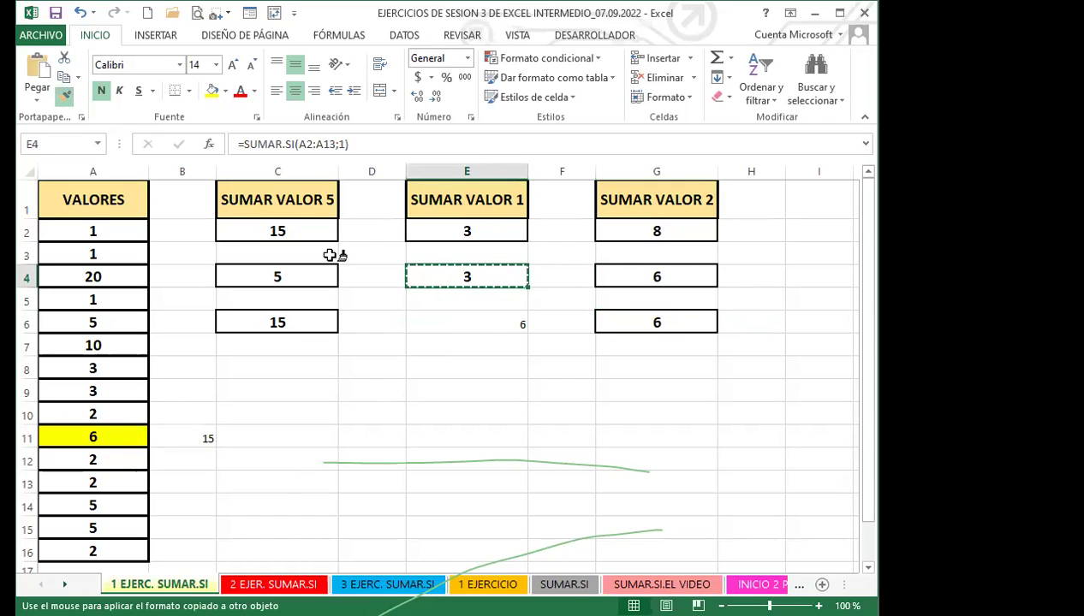
click(449, 316)
click(261, 392)
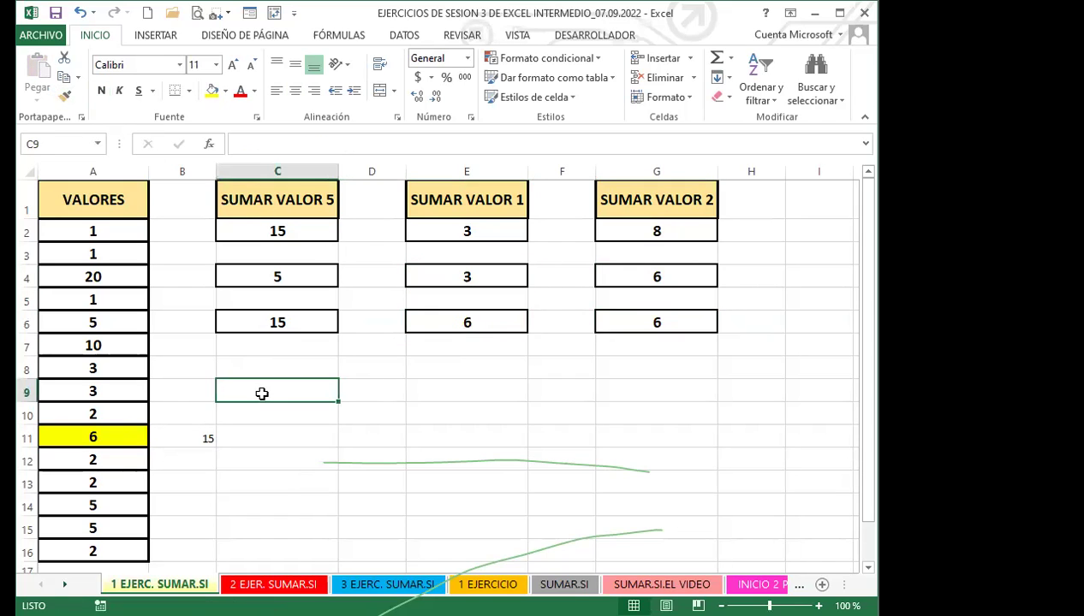
click(560, 463)
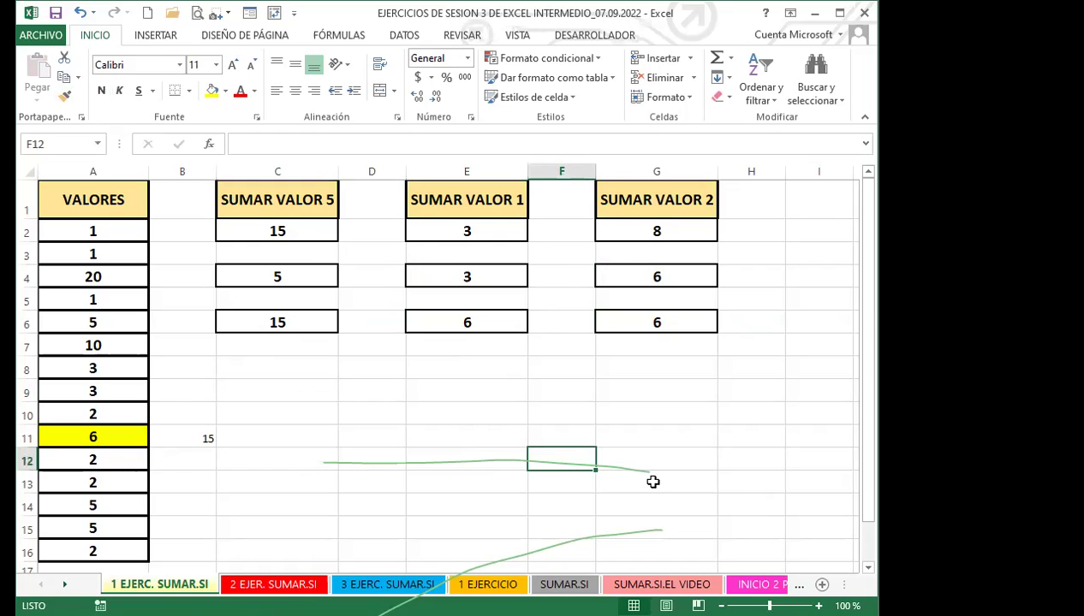
key(Right)
key(Down)
key(Down)
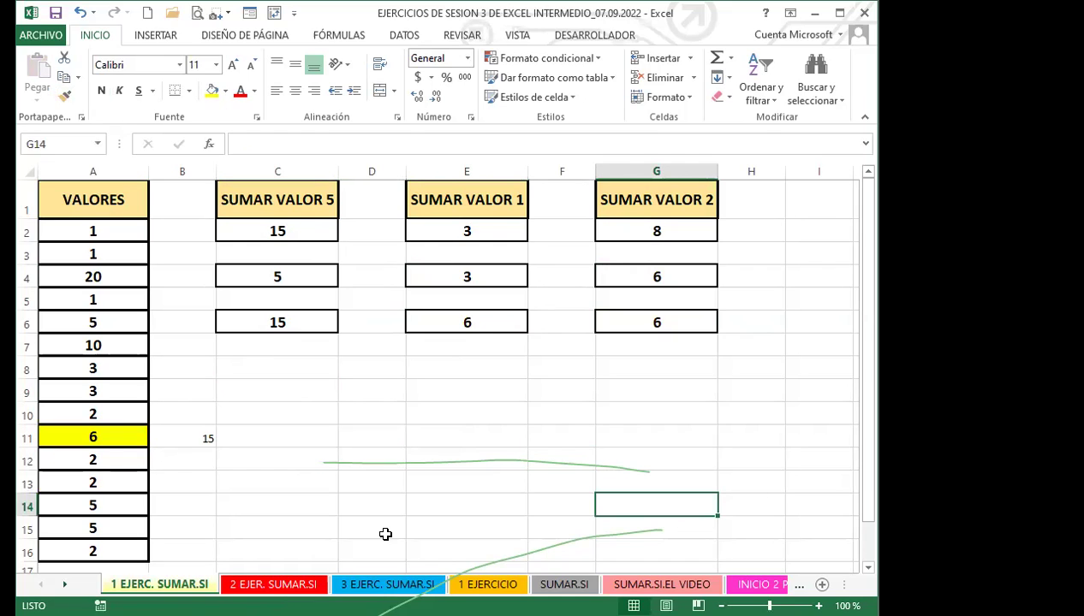
click(386, 534)
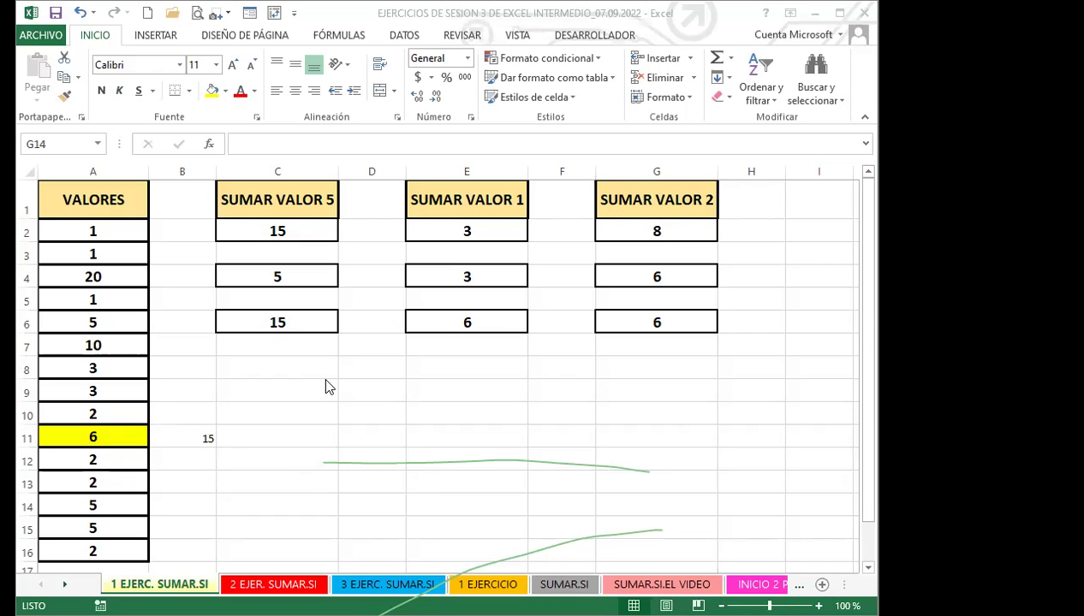
Step: Hide row 3 of the first SUMAR.SI exercise sheet
click(27, 254)
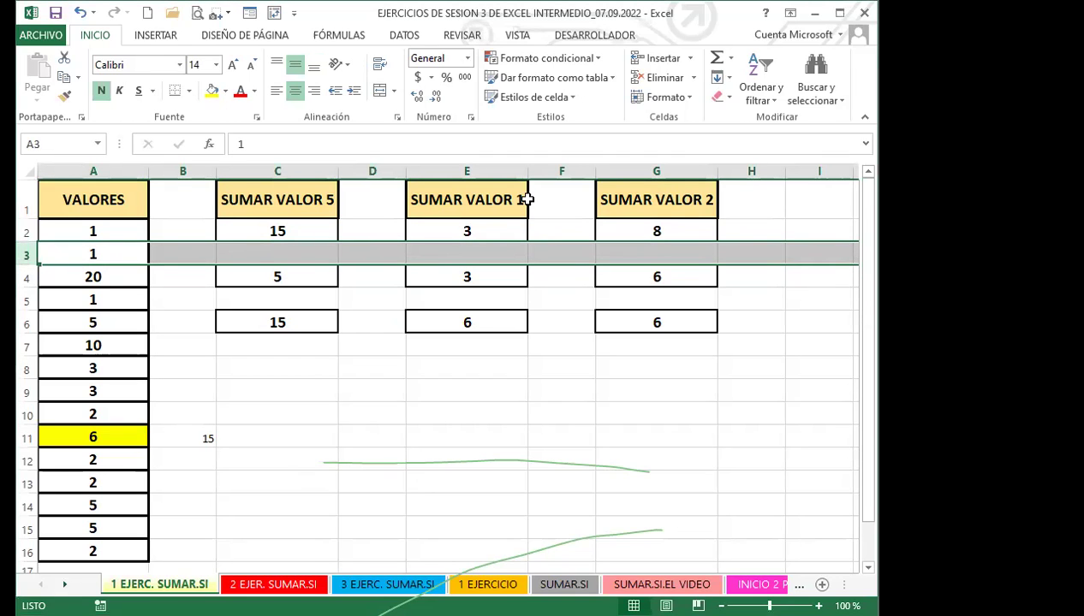
click(682, 96)
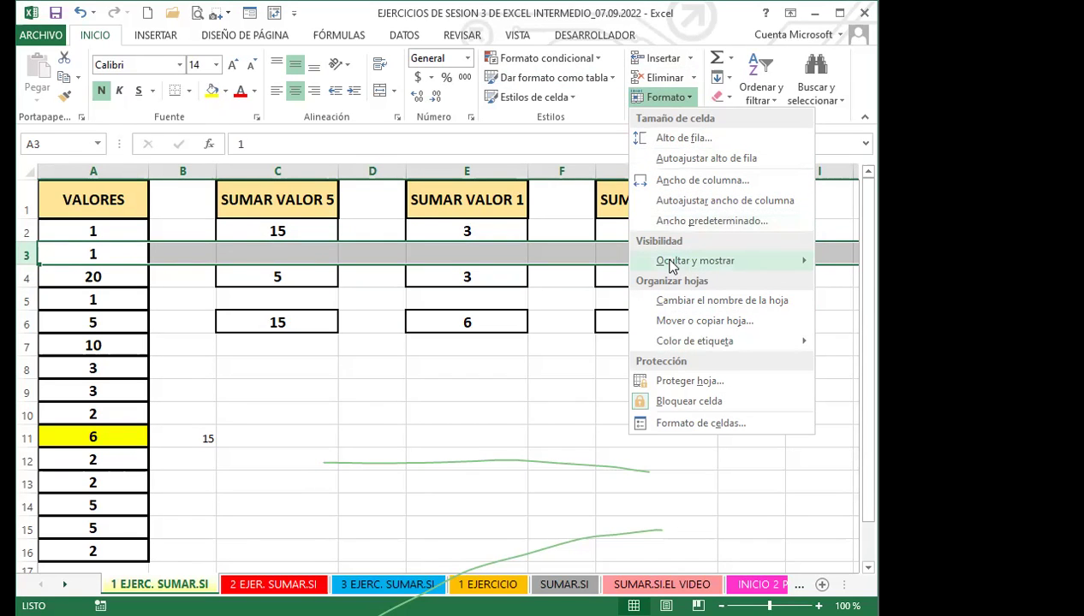
mouse_move(676, 261)
click(553, 259)
click(292, 366)
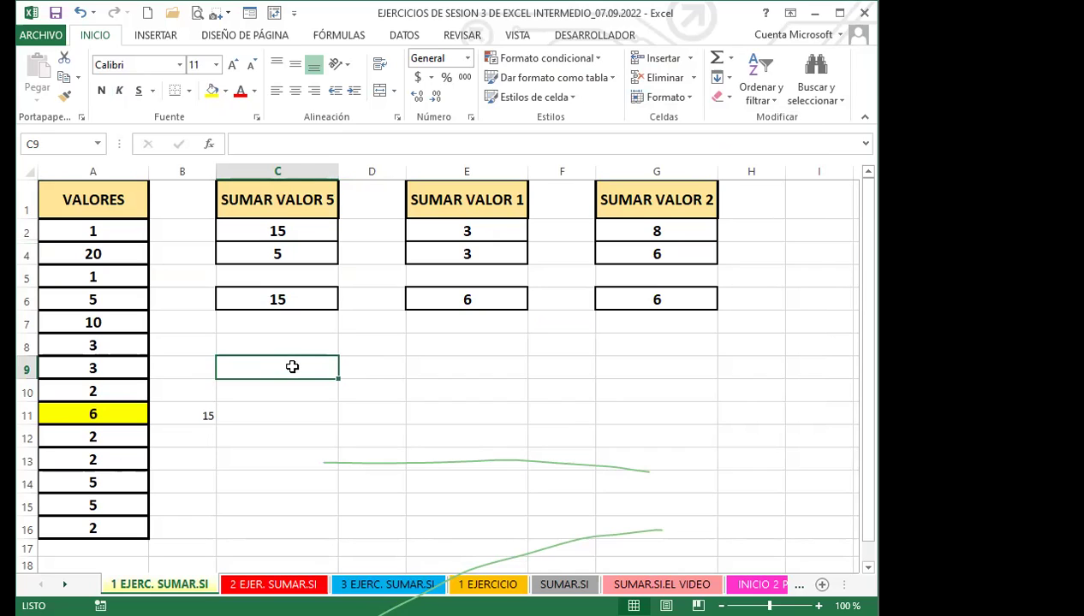
Step: Hide row 11, the row with the yellow cell in the VALORES column
click(499, 253)
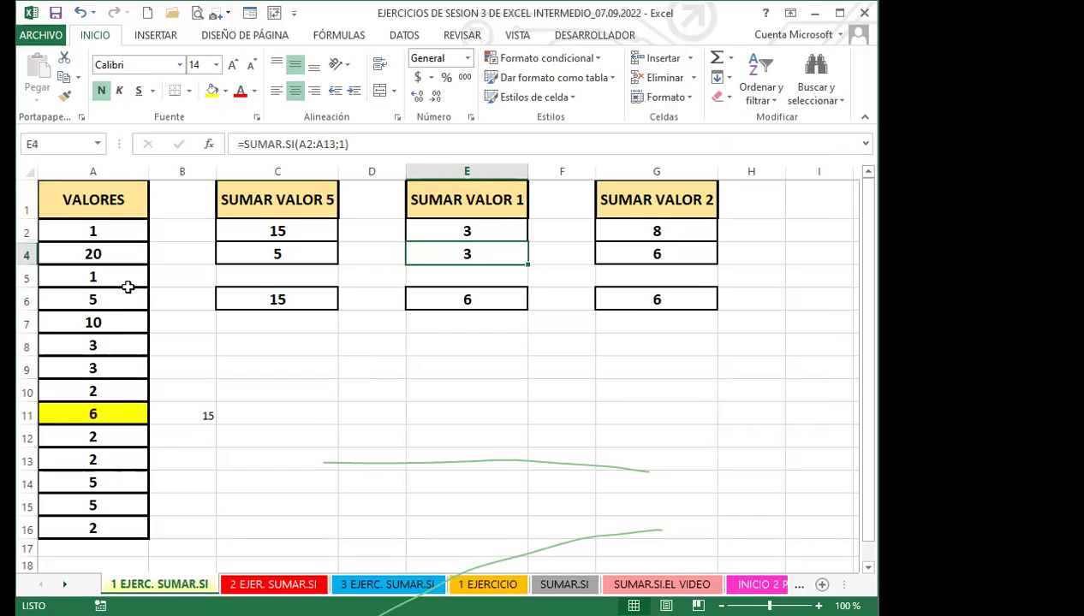
drag(25, 425, 25, 401)
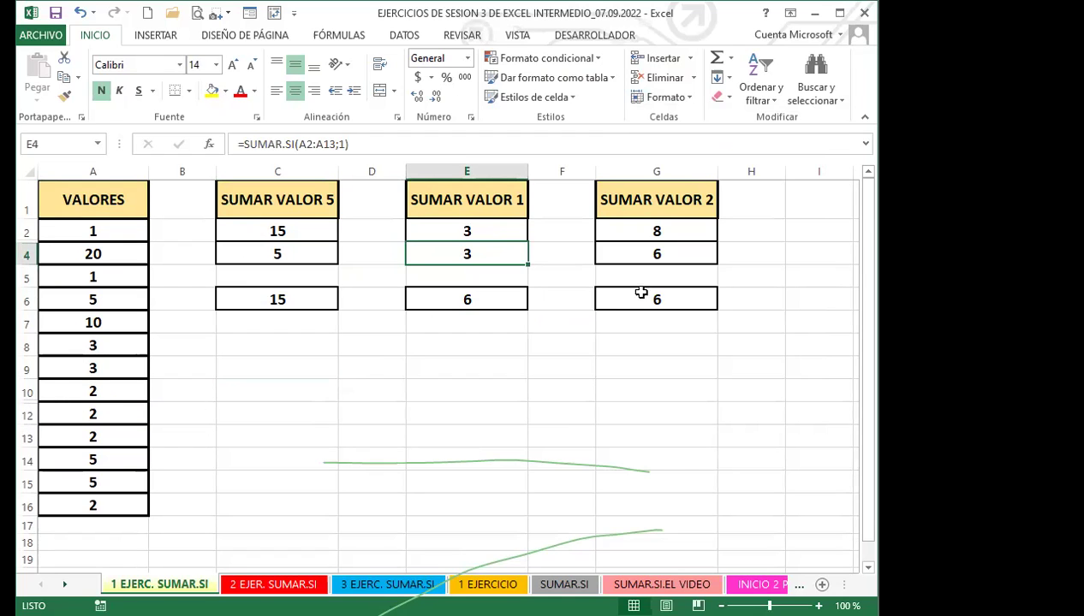
click(218, 436)
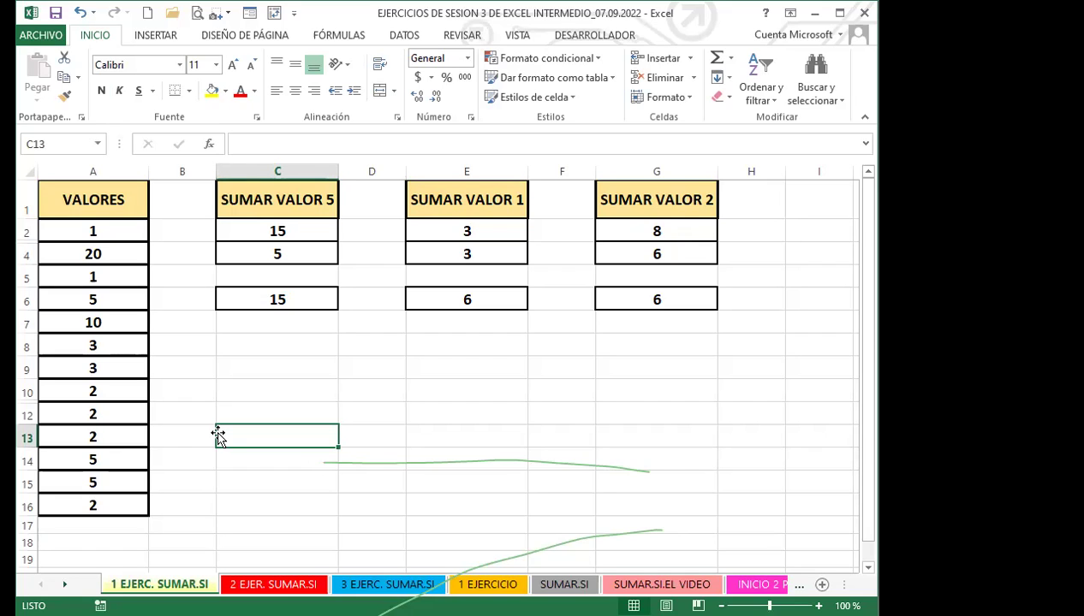
drag(58, 229, 59, 510)
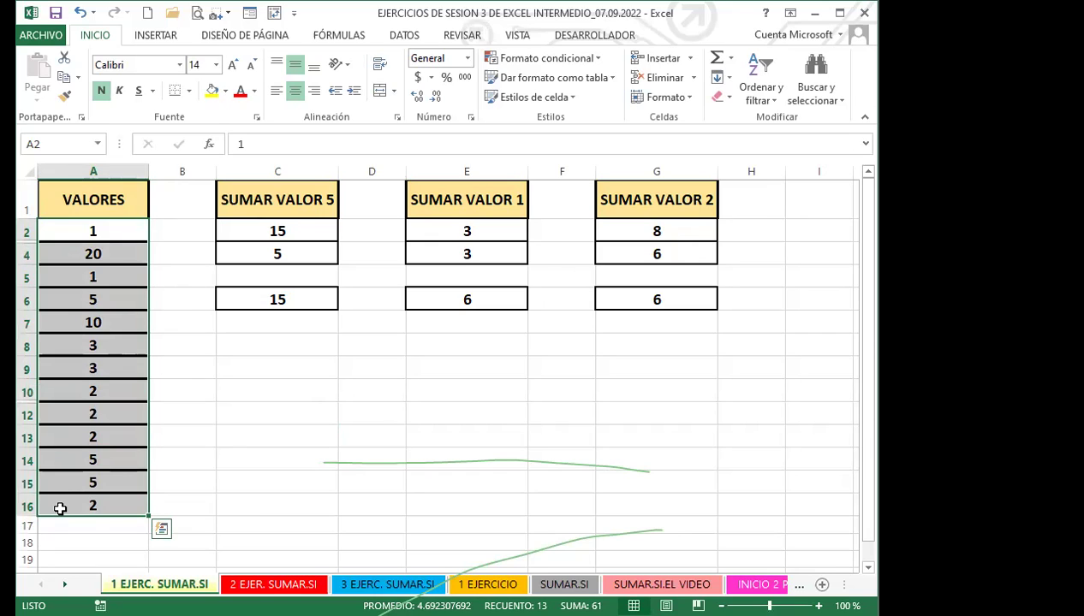
click(63, 78)
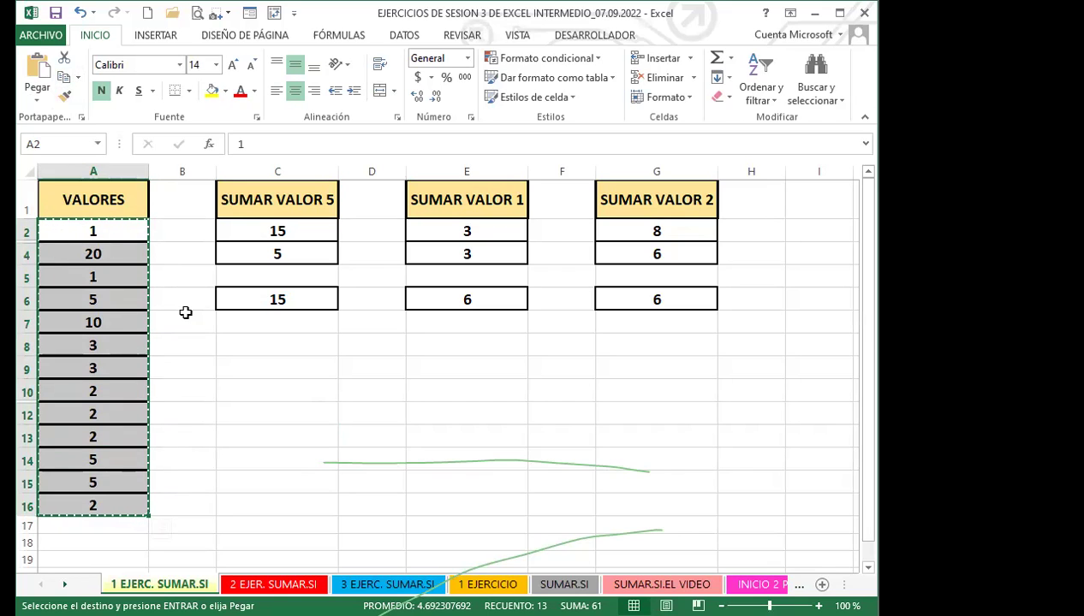
key(Escape)
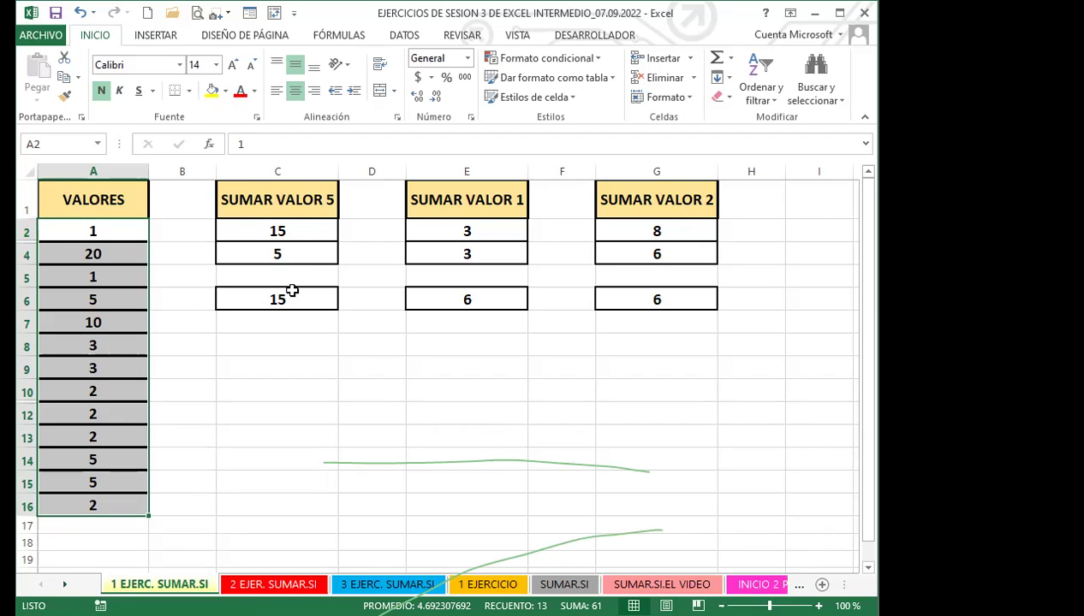
Step: Examine the SUMAR.SI formulas in cells C6 and E4, comparing their ranges and criteria
click(281, 300)
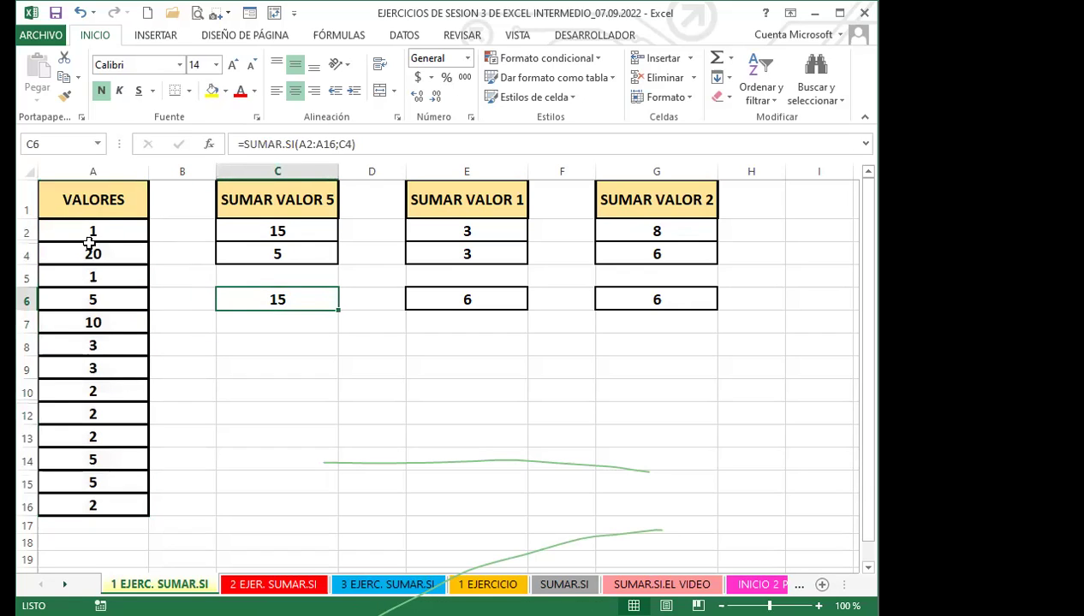
click(444, 252)
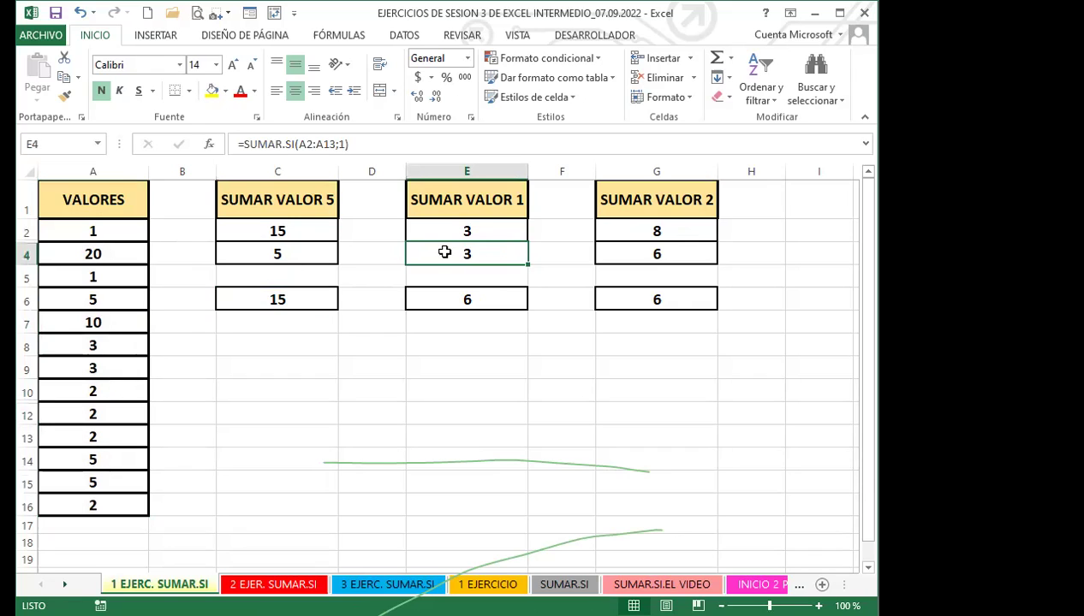
click(229, 356)
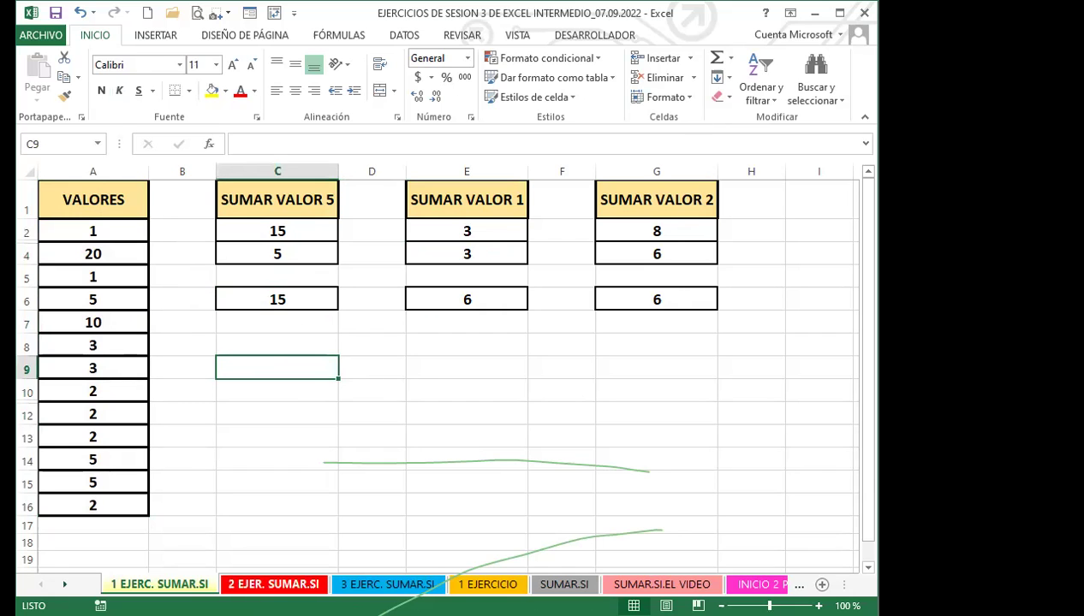
Step: Switch to the 2 EJER. SUMAR.SI sheet
click(290, 587)
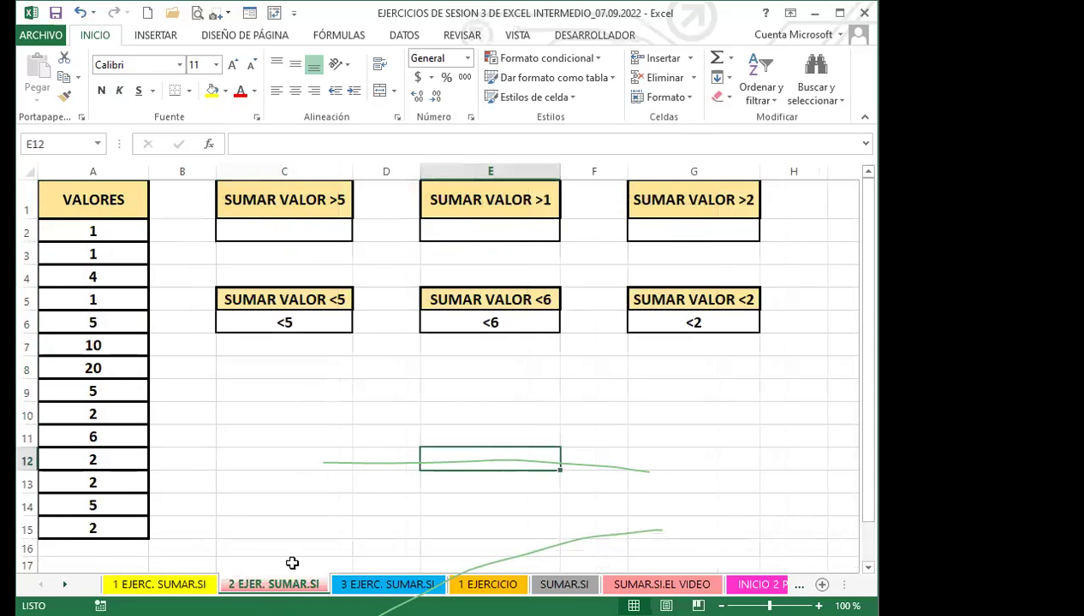
click(358, 444)
click(563, 453)
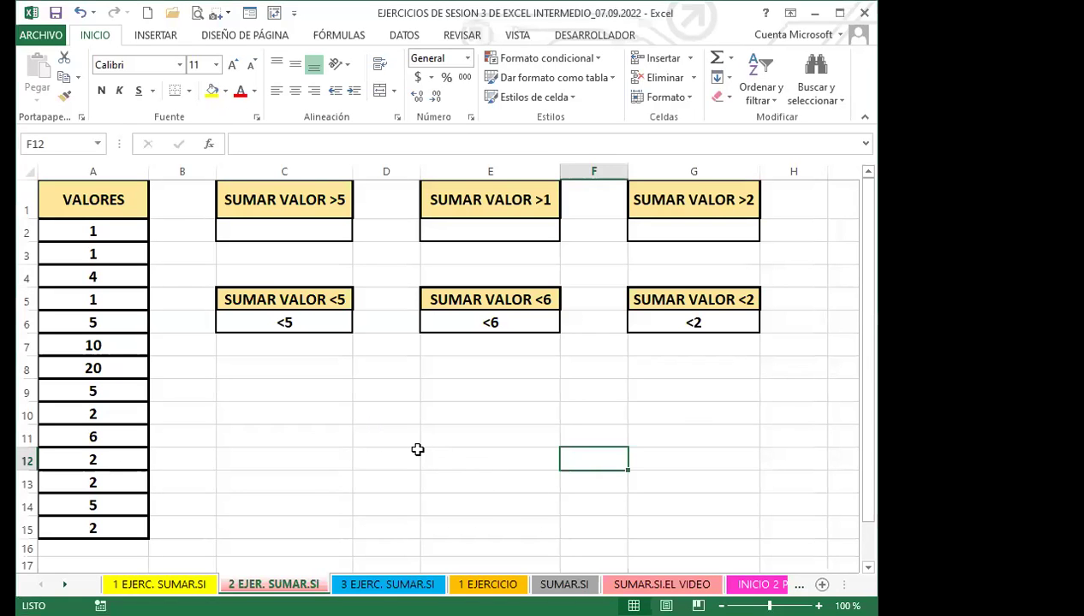
click(321, 409)
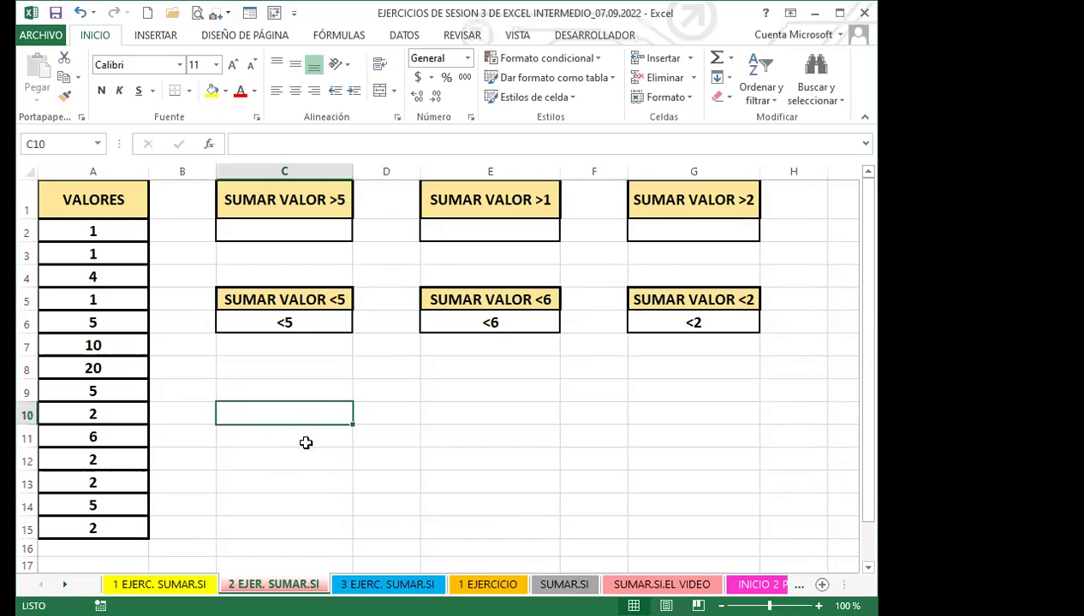
drag(302, 438, 307, 452)
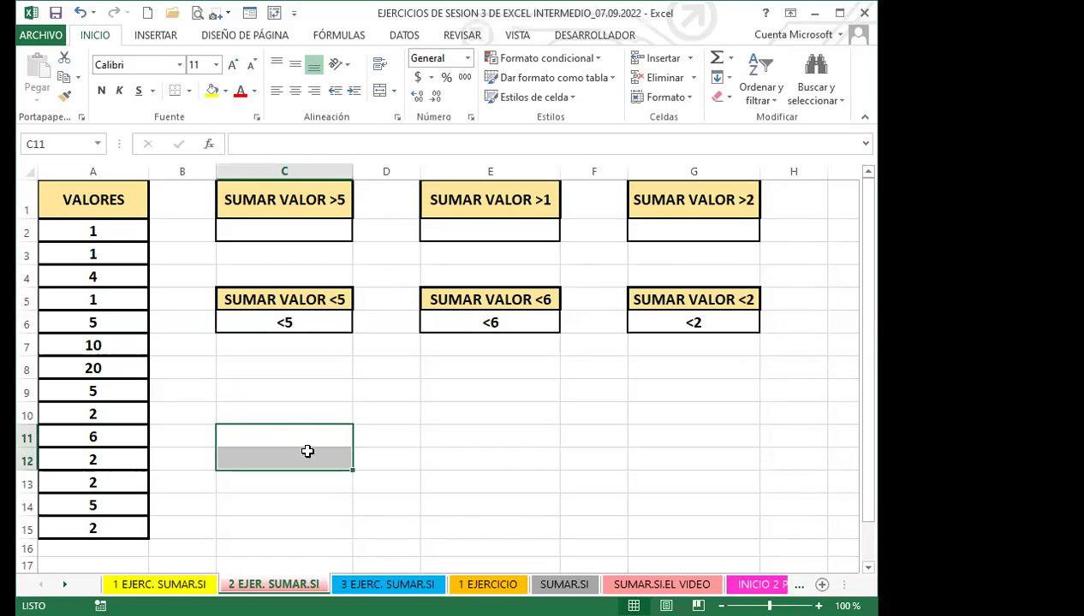
click(585, 460)
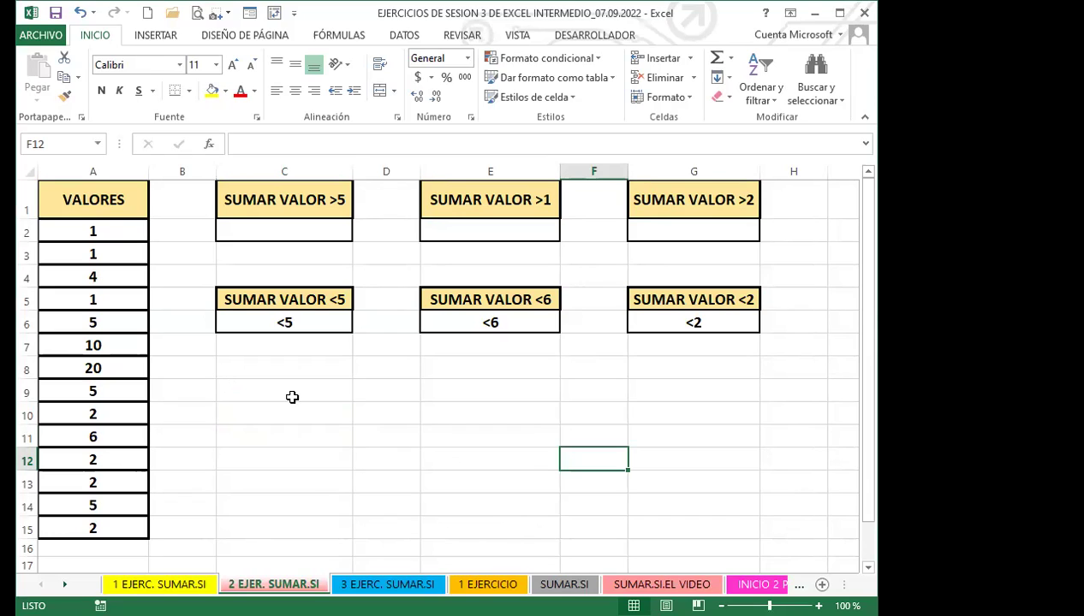
Step: Start a SUMAR.SI formula in cell C2 under SUMAR VALOR >5, with A2:A15 as its range
click(311, 230)
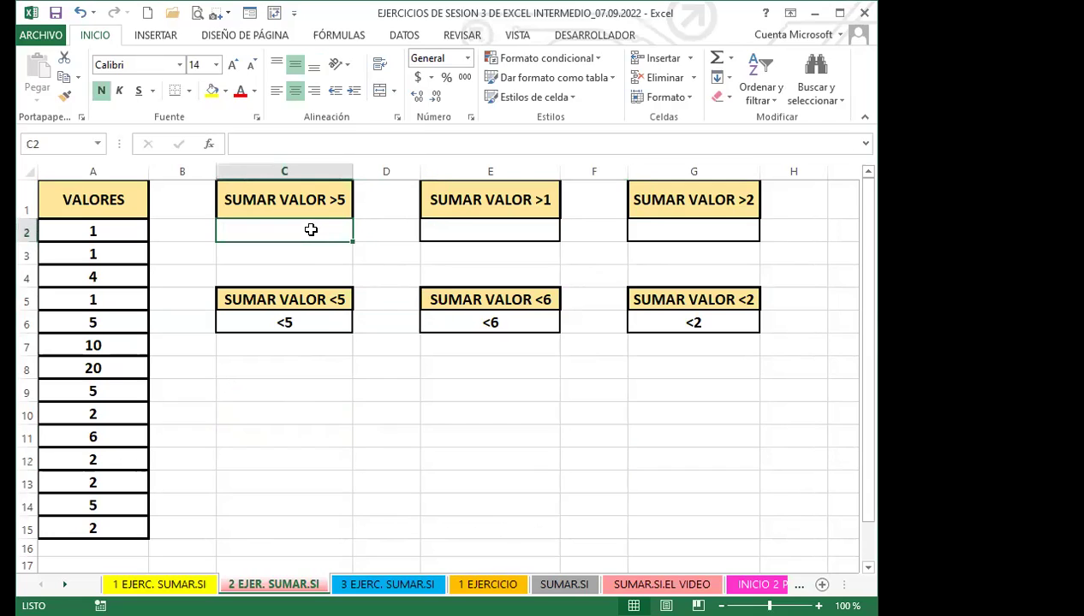
text(=)
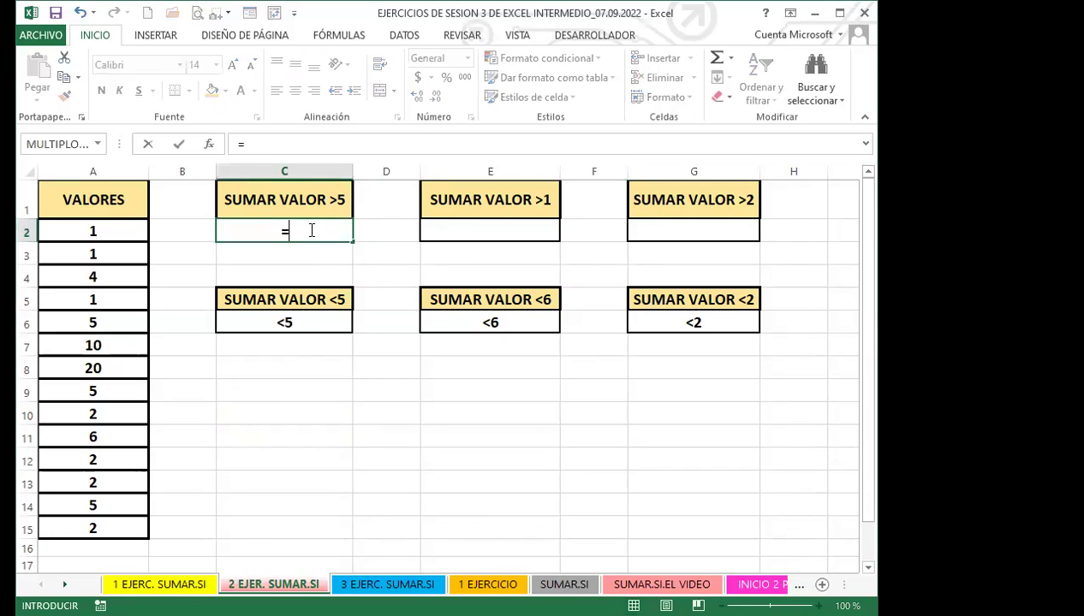
text(umar)
key(BackSpace)
key(BackSpace)
key(BackSpace)
key(BackSpace)
text(su)
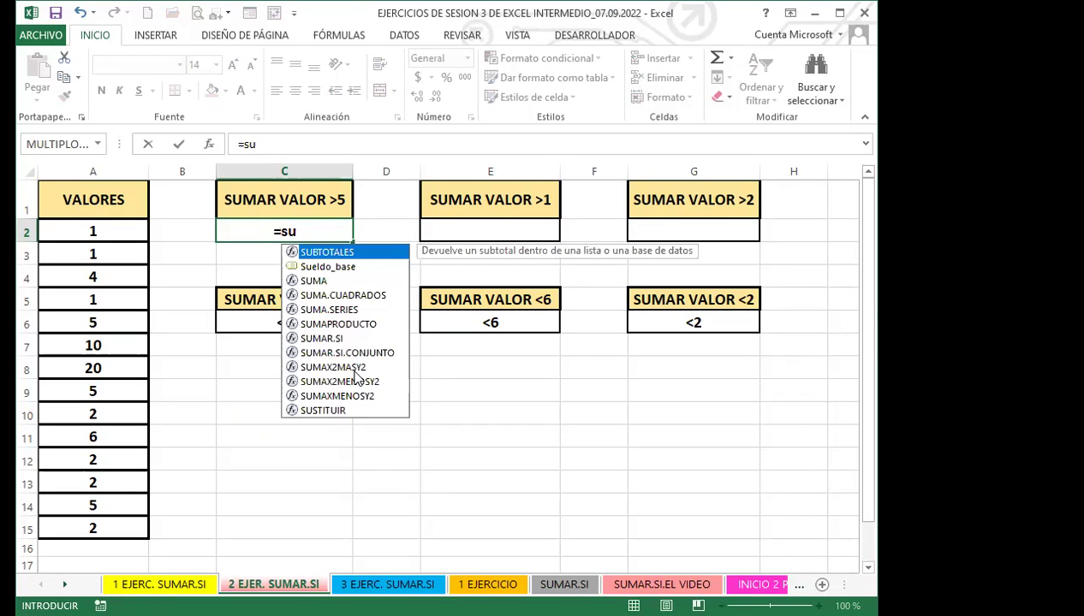
click(336, 339)
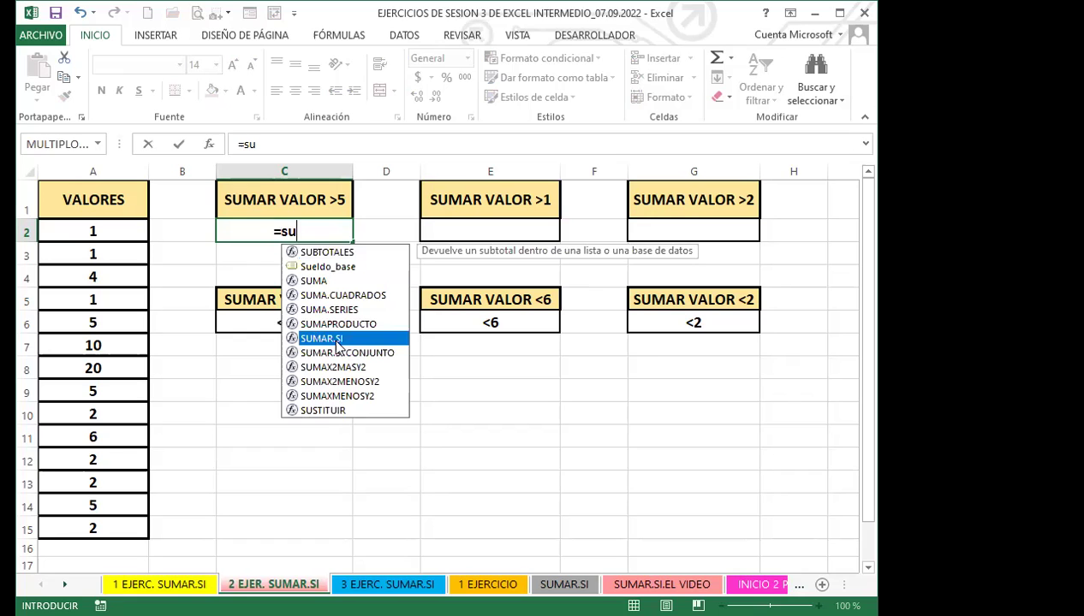
key(Tab)
key(Left)
key(Left)
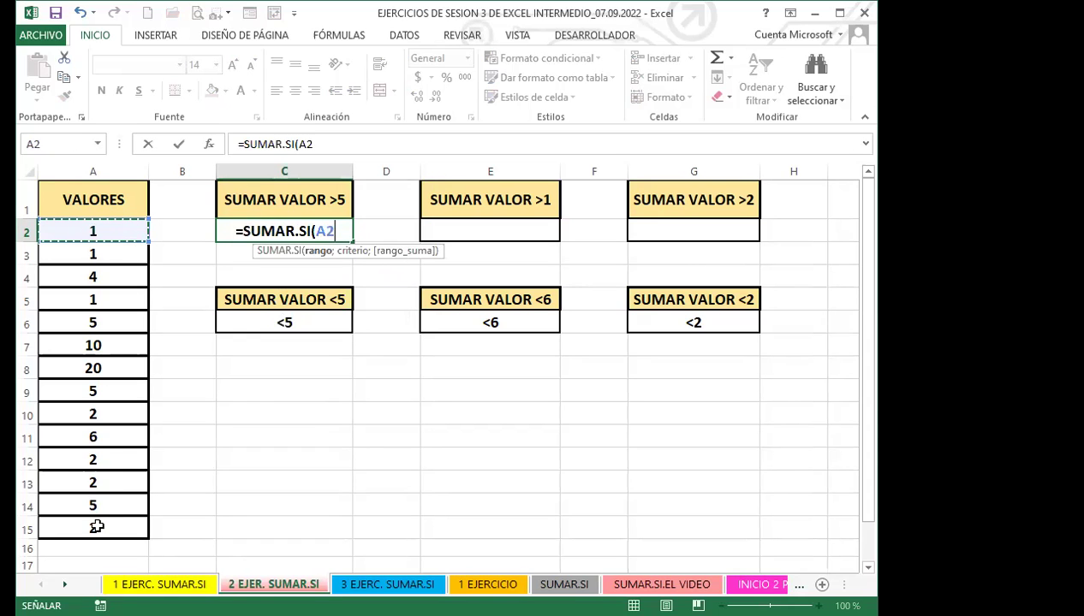
key(ctrl+shift+Down)
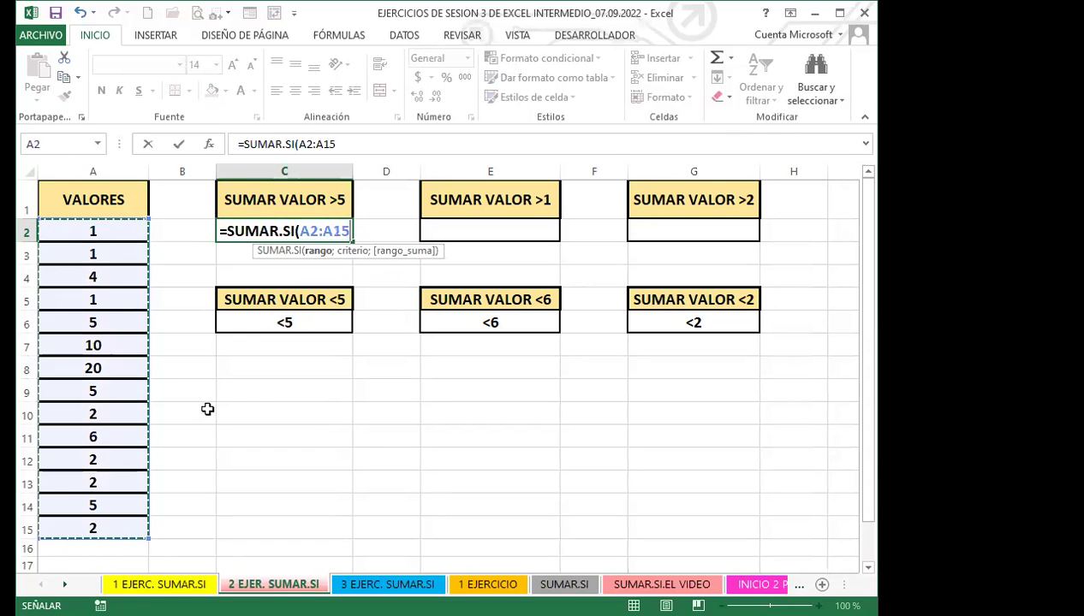
Step: Complete the formula in C2 with the quoted criterion ">5", giving =SUMAR.SI(A2:A15;">5")
text(;)
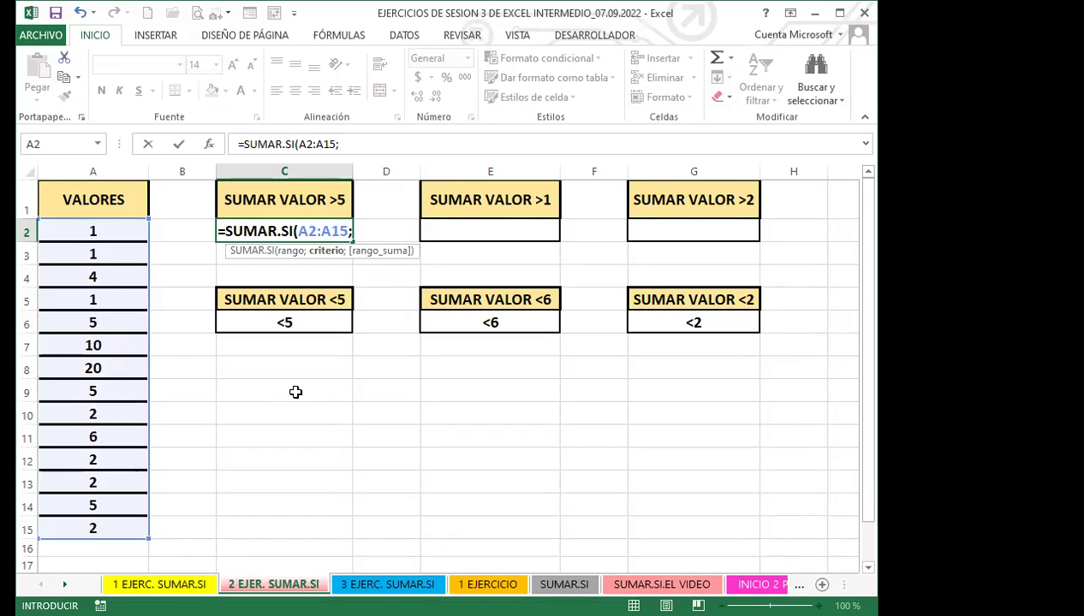
text(")
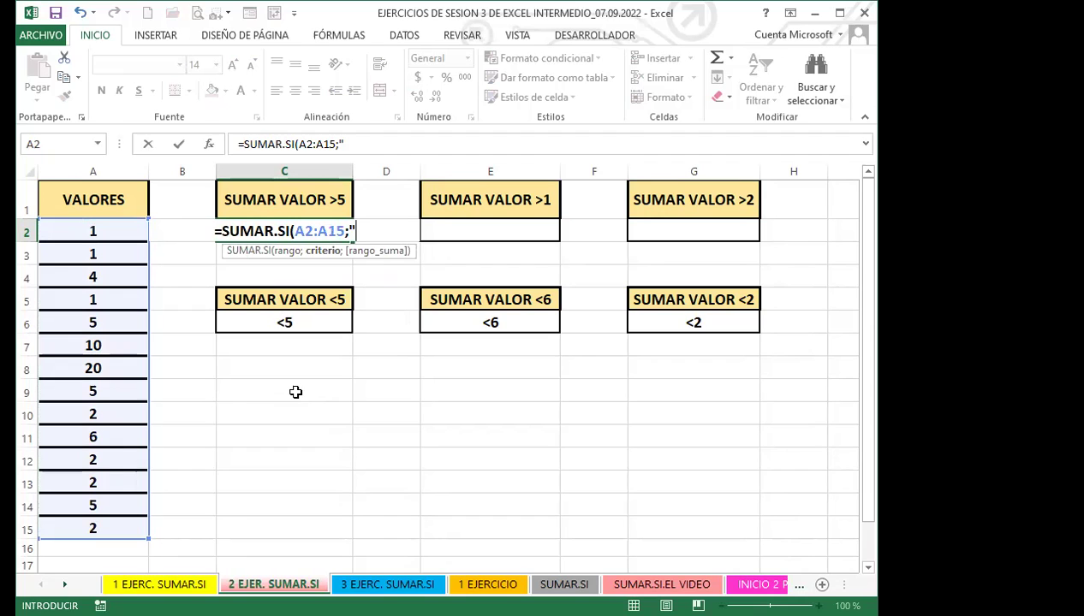
key(Return)
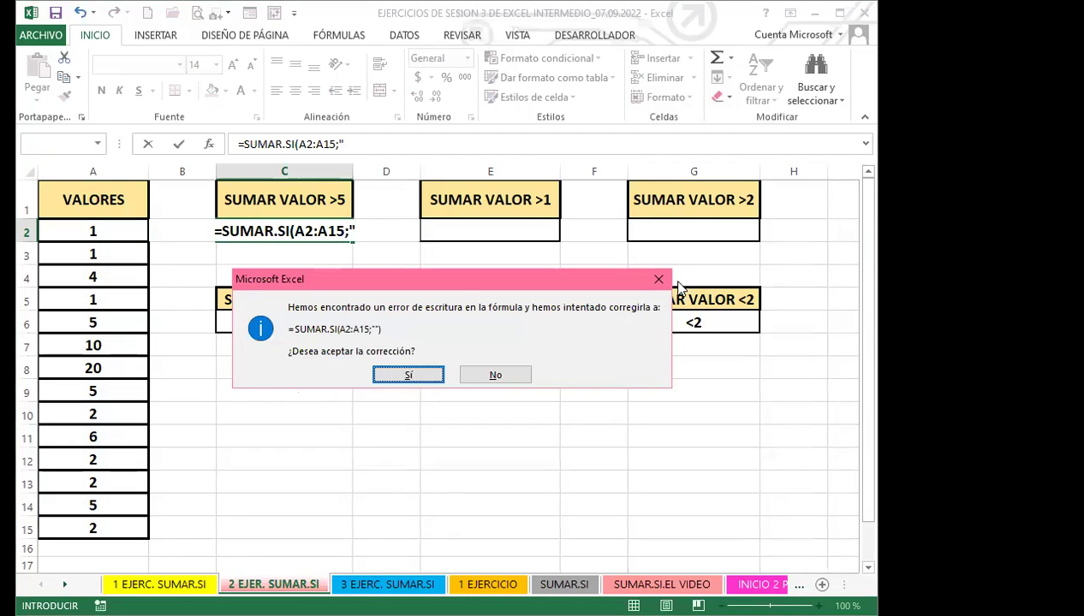
click(659, 280)
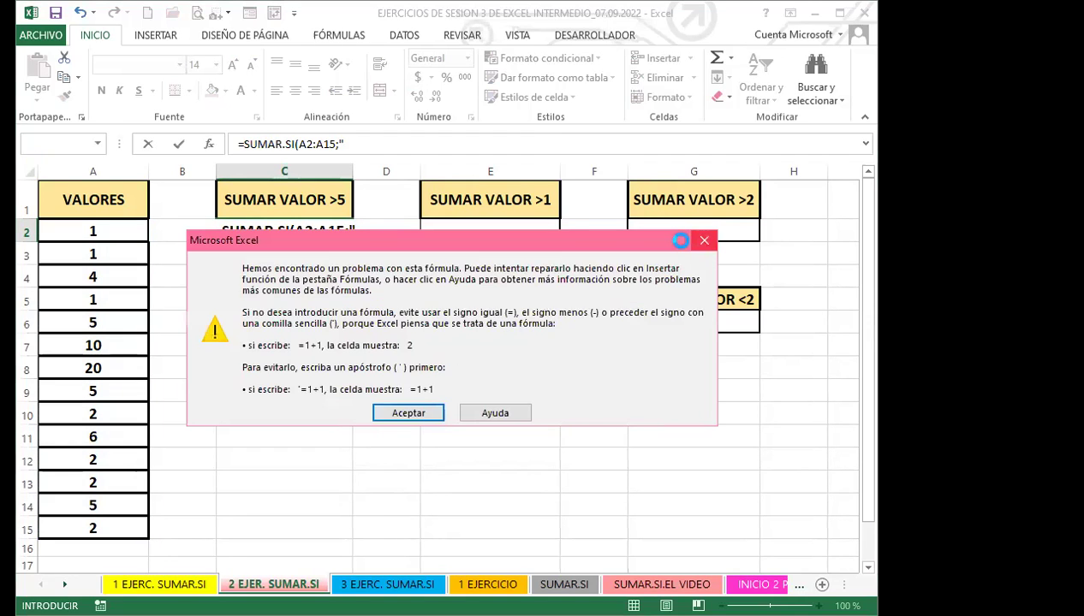
key(Return)
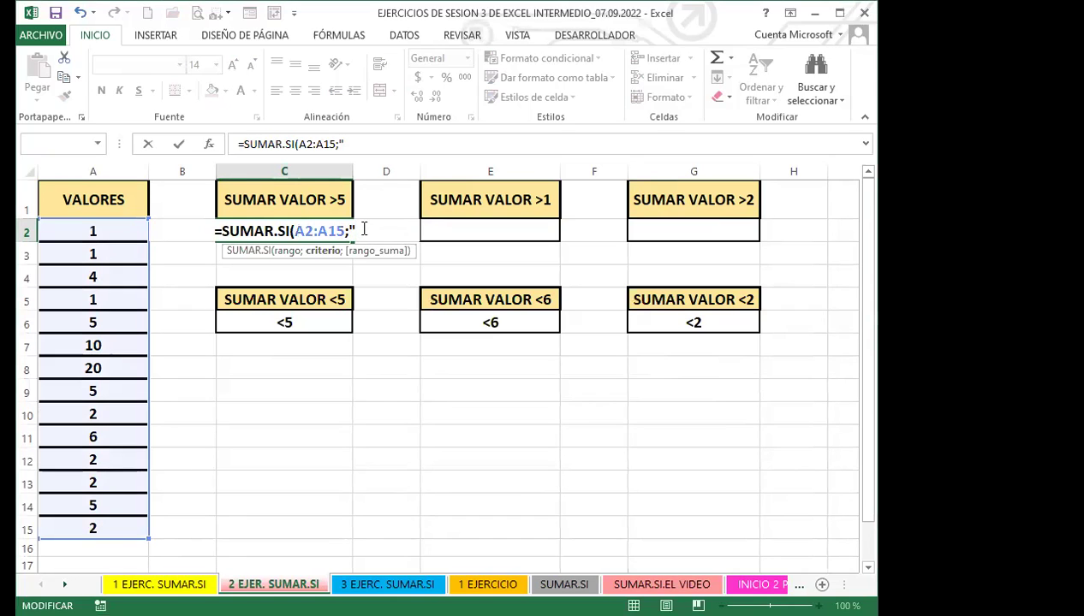
text(>)
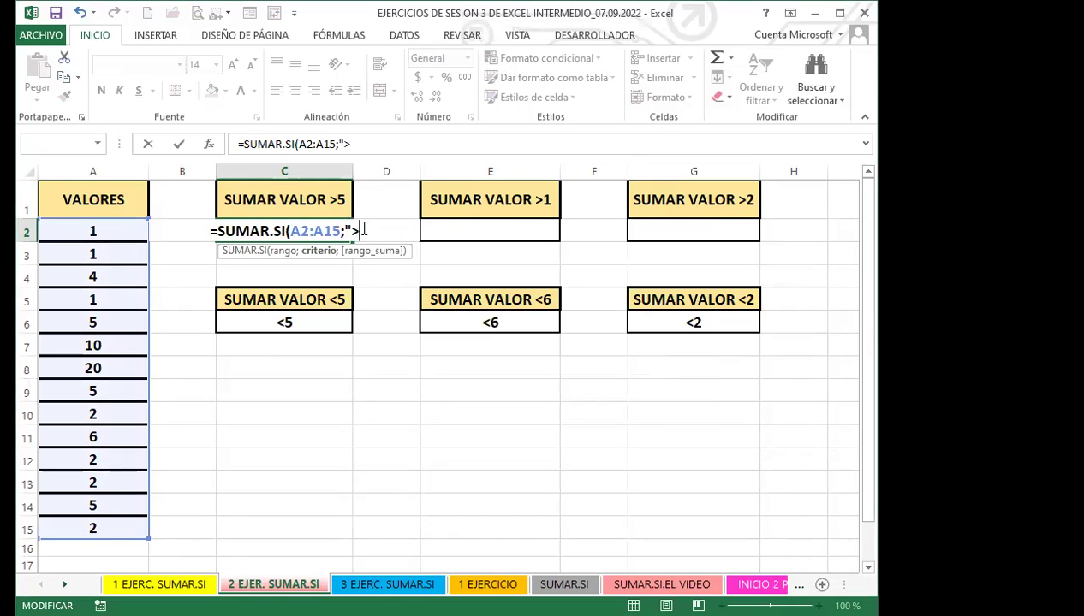
text(5)
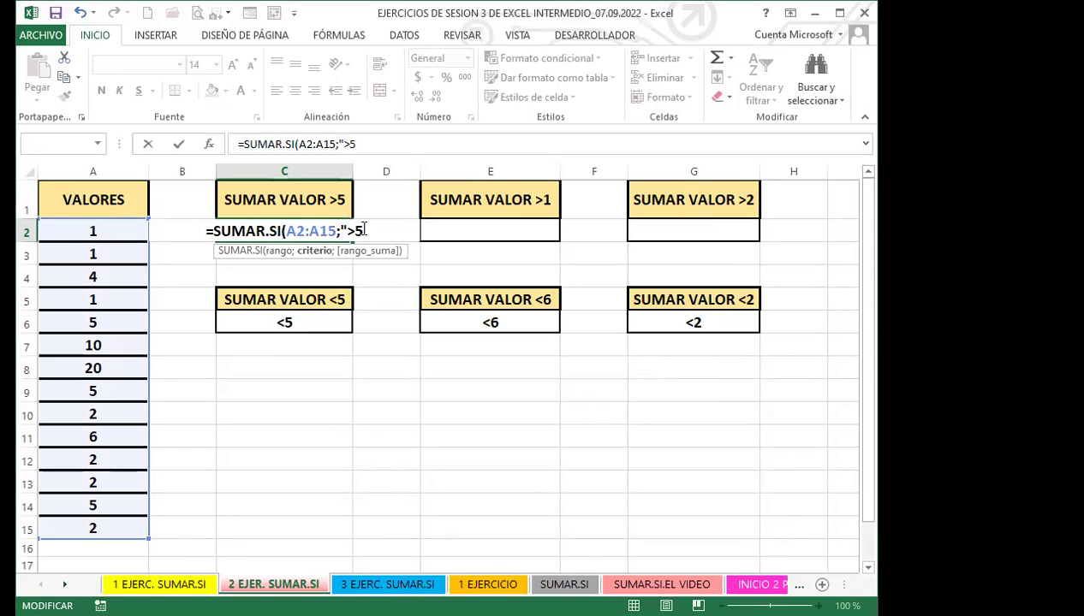
text("))
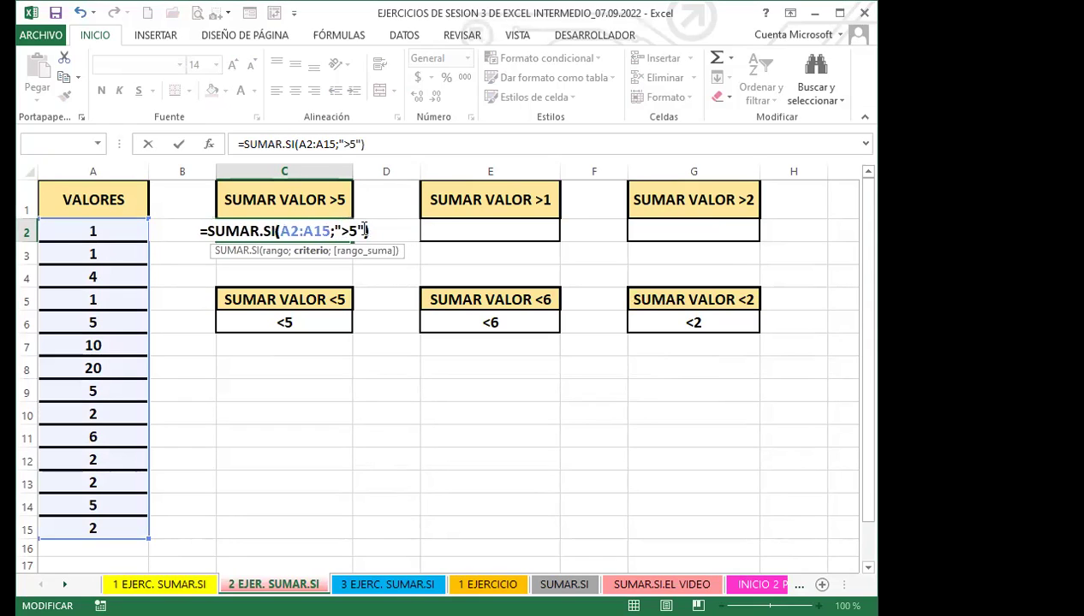
key(Return)
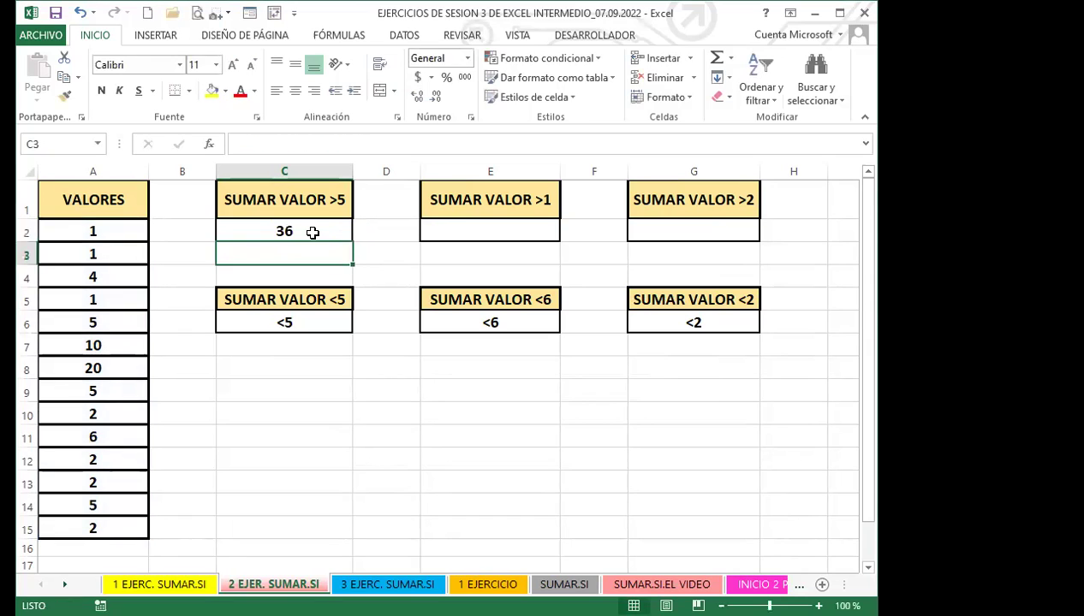
Step: Try the SUMAR.SI formula in C2 with its criterion unquoted, as =SUMAR.SI(A2:A15;>5)
click(283, 229)
click(354, 144)
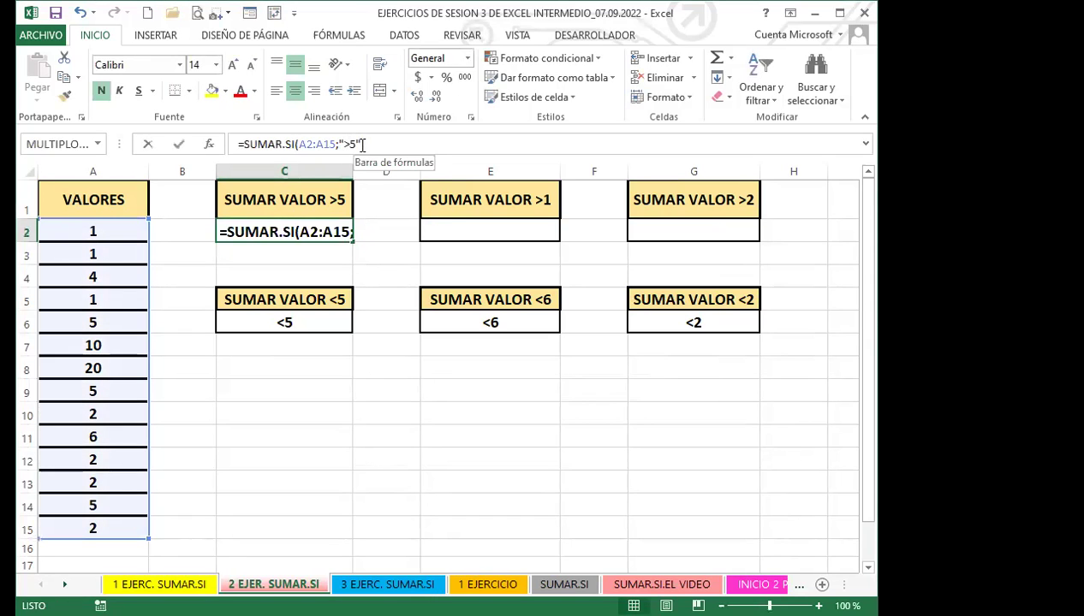
key(BackSpace)
key(BackSpace)
text(5)
click(341, 144)
key(BackSpace)
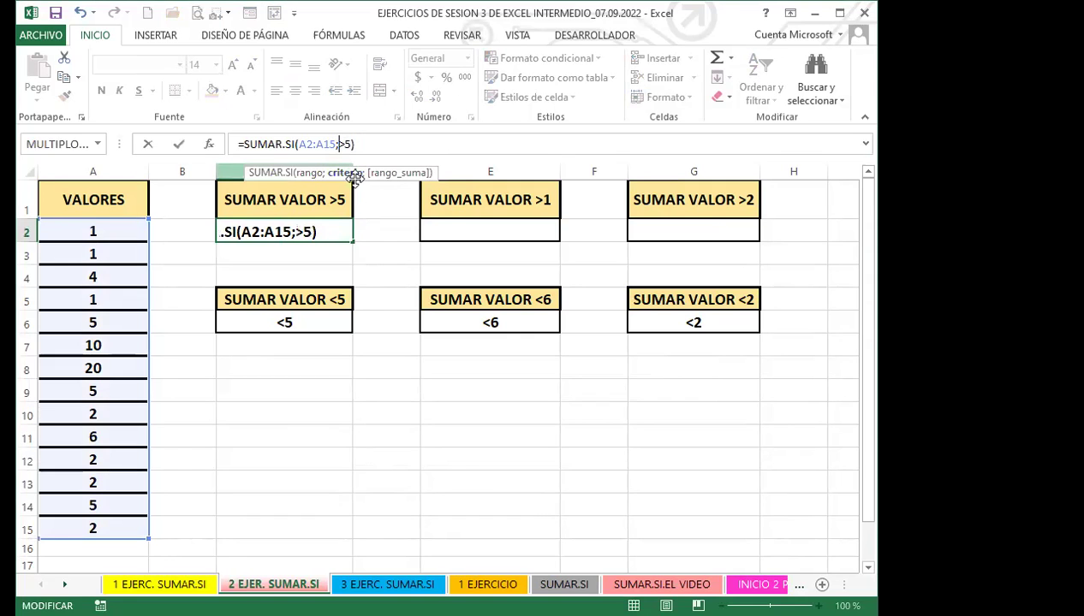
key(Return)
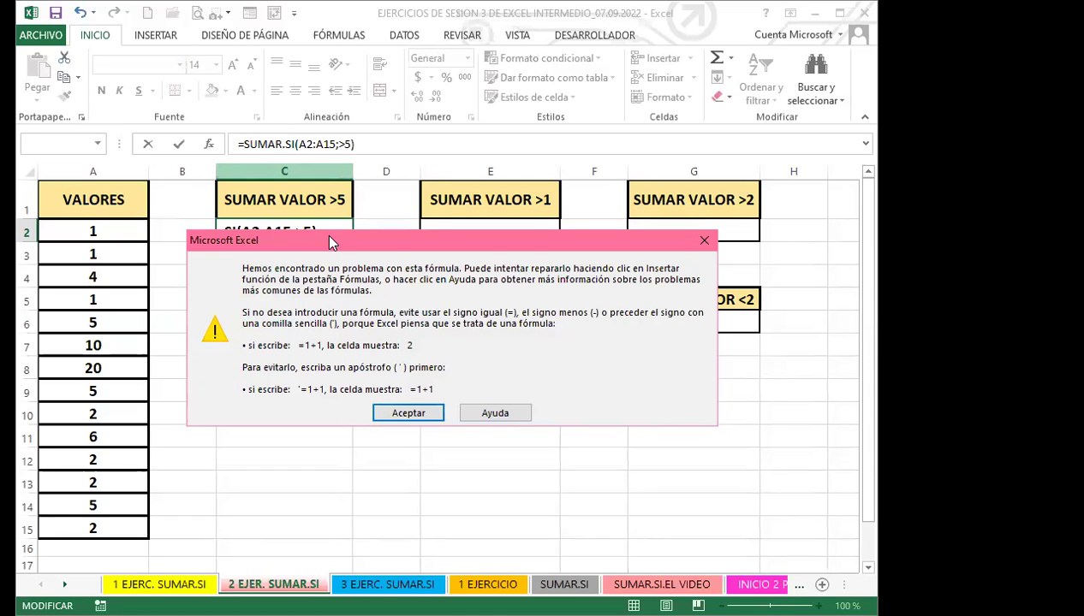
click(702, 241)
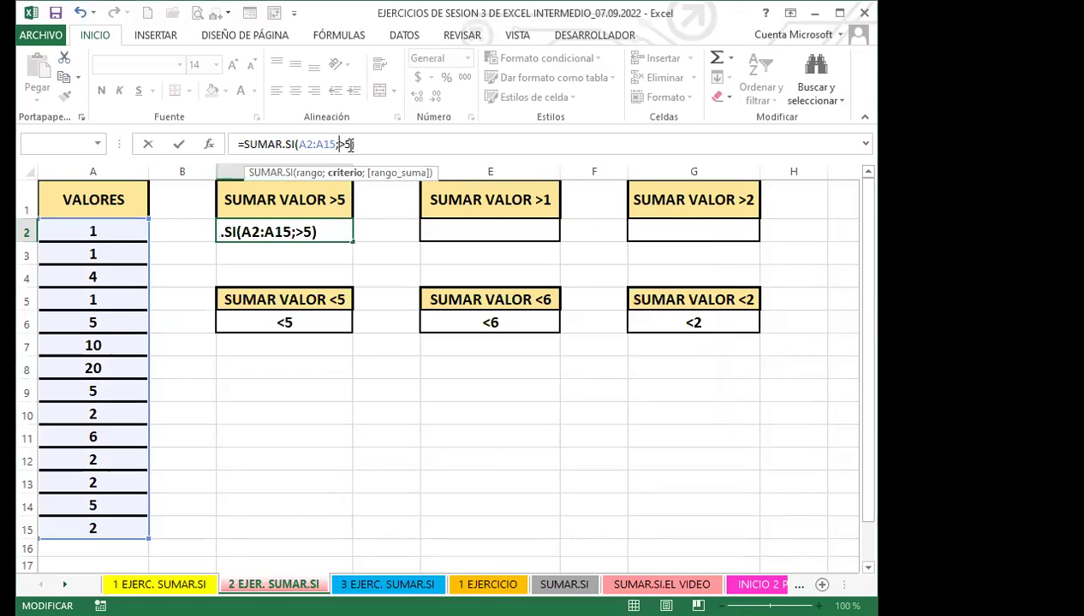
Step: Restore the quotation marks around the >5 criterion in C2, giving =SUMAR.SI(A2:A15;">5")
click(338, 145)
text(")
click(358, 144)
text(")
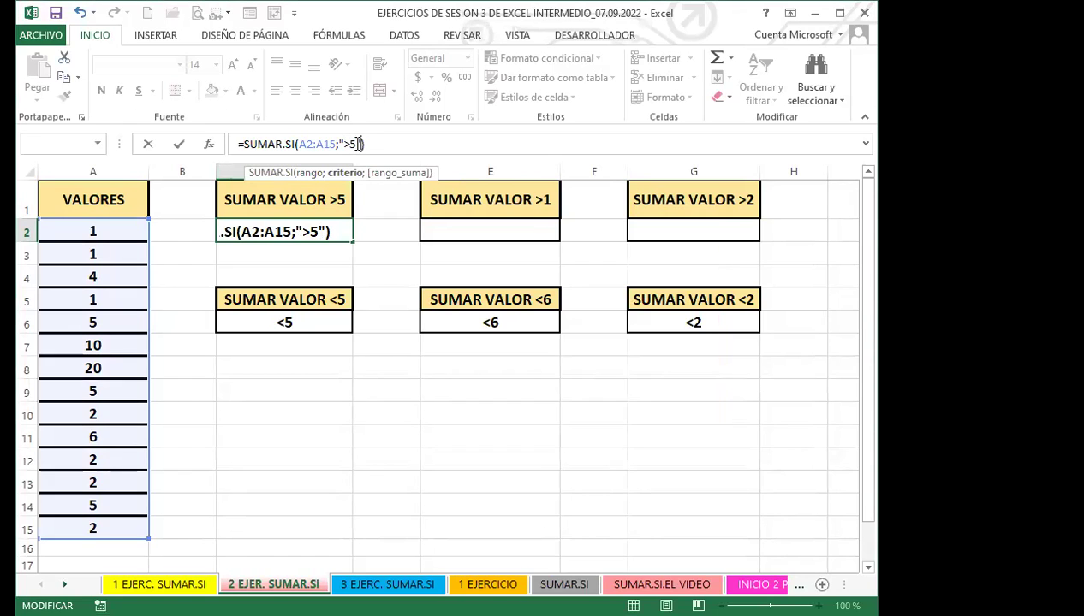
key(Return)
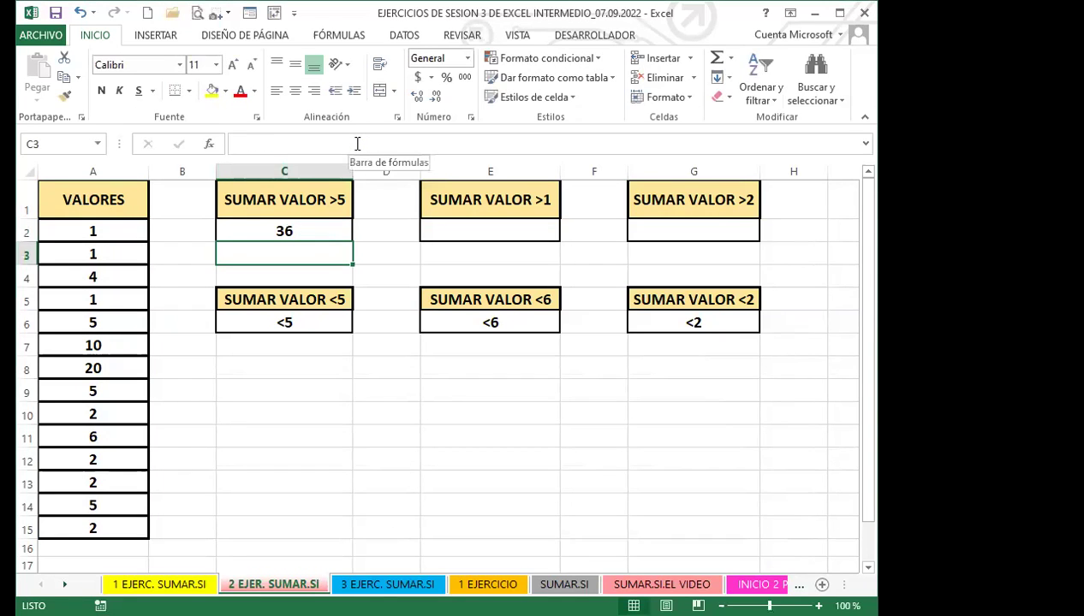
click(335, 233)
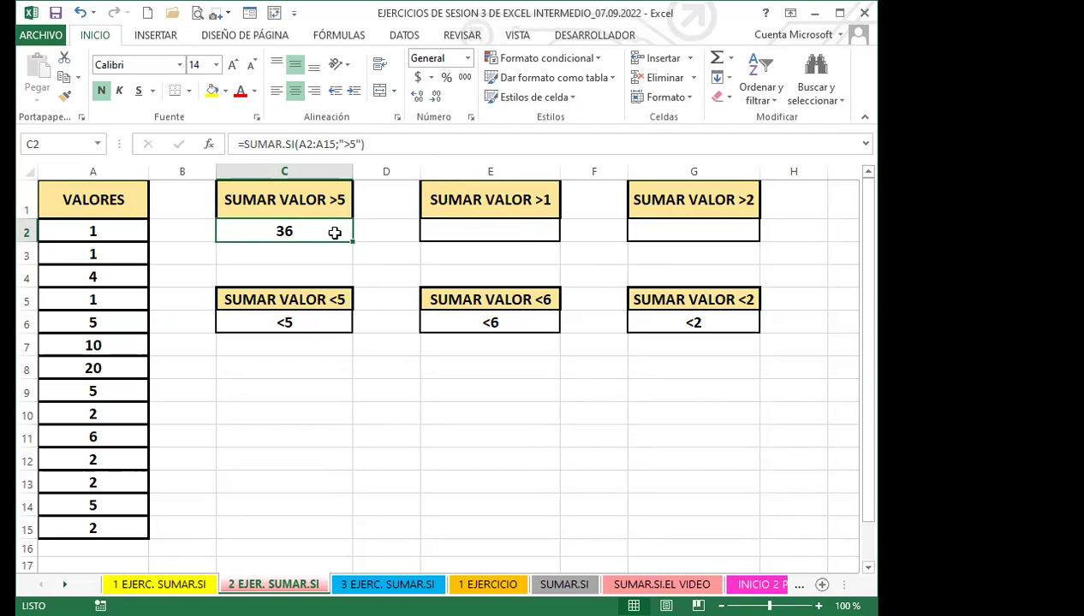
Step: Enter =SUMAR.SI(A2:A15;">1") in cell E2 under SUMAR VALOR >1
click(517, 232)
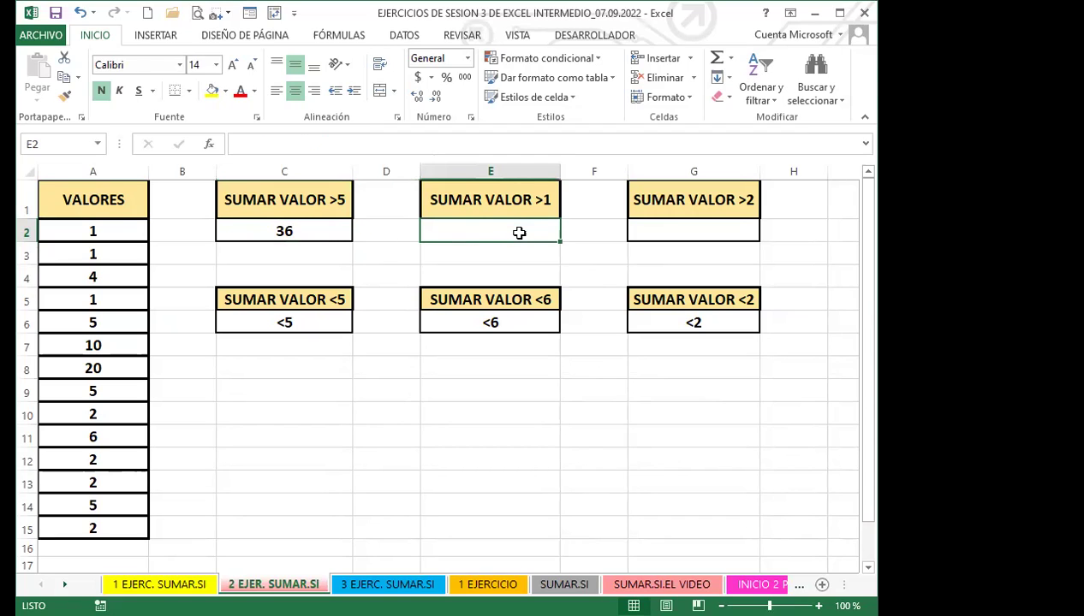
text(=)
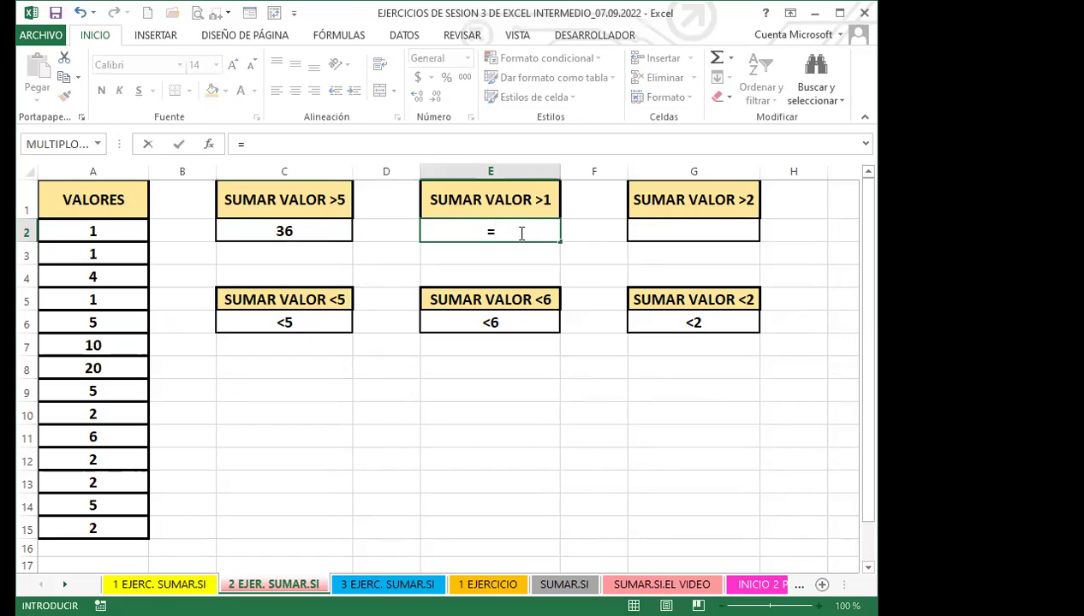
text(sumar)
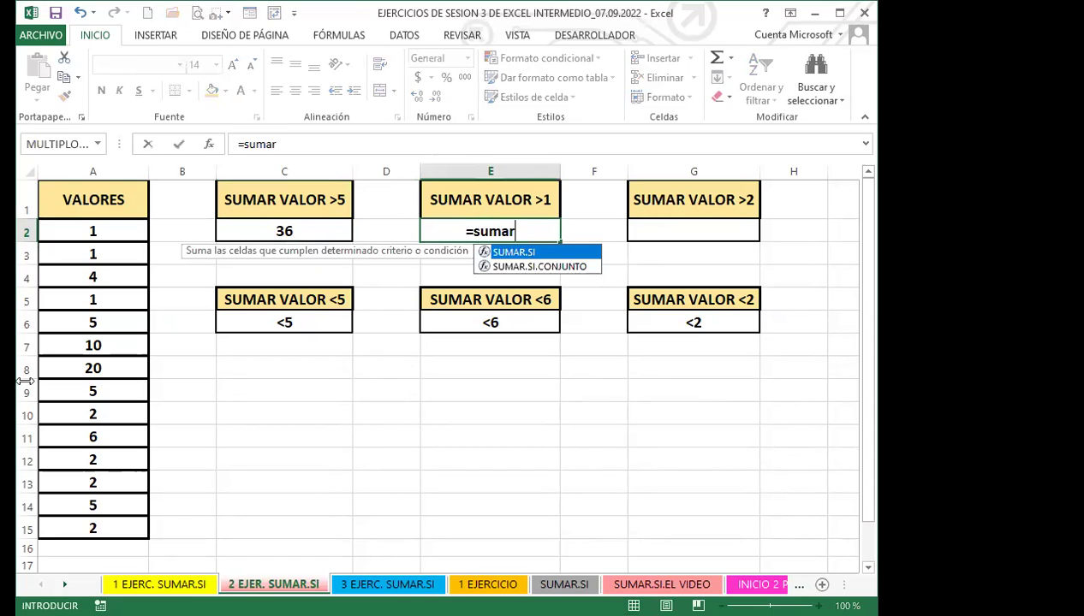
double_click(524, 254)
click(108, 229)
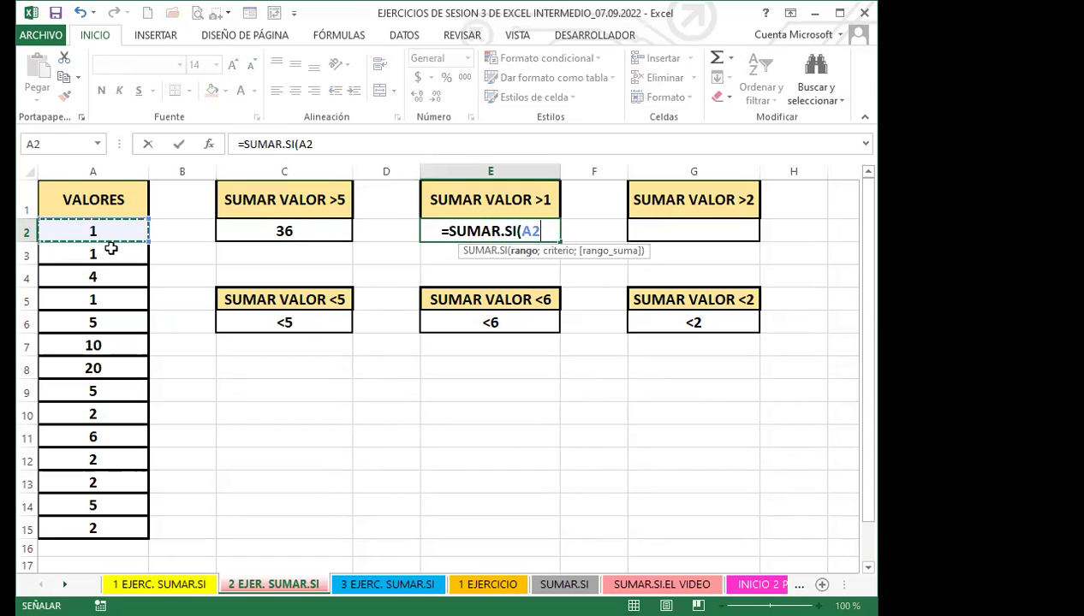
shift+click(111, 529)
text(;")
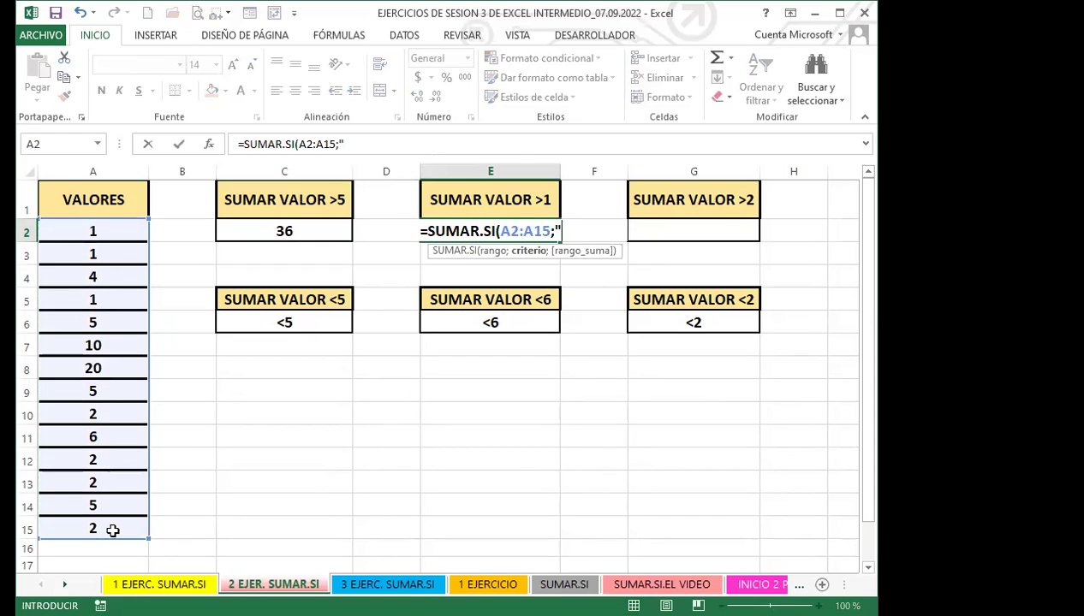
text(>1)
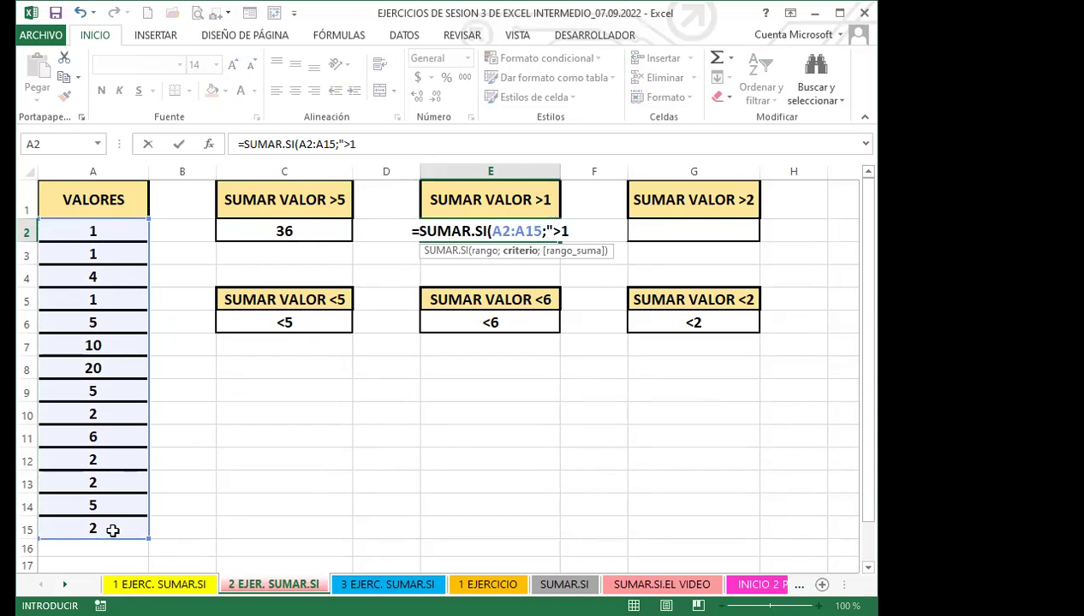
text(")
key(Return)
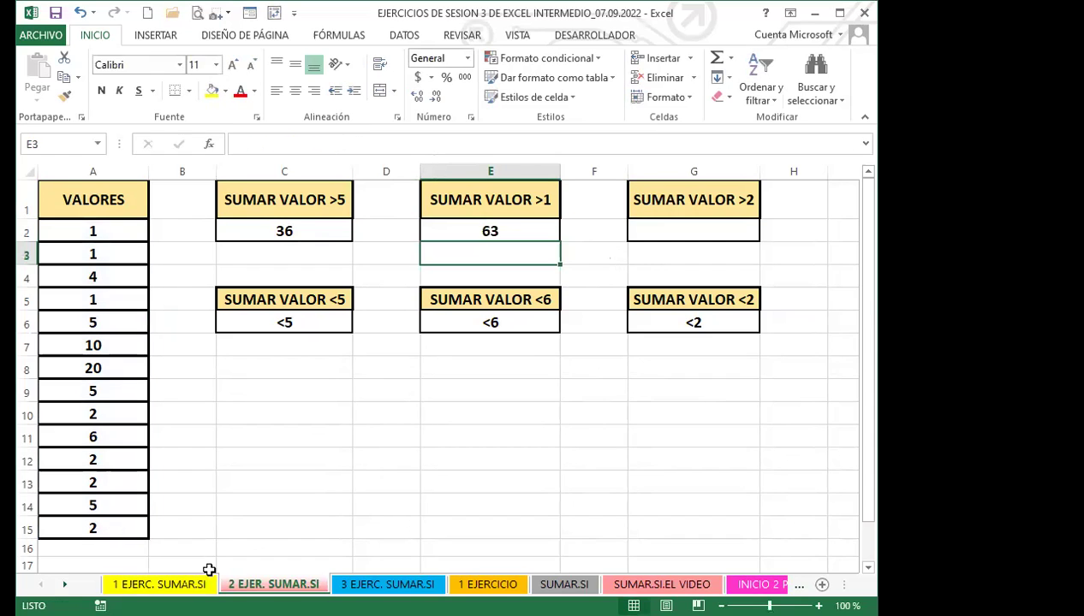
click(516, 227)
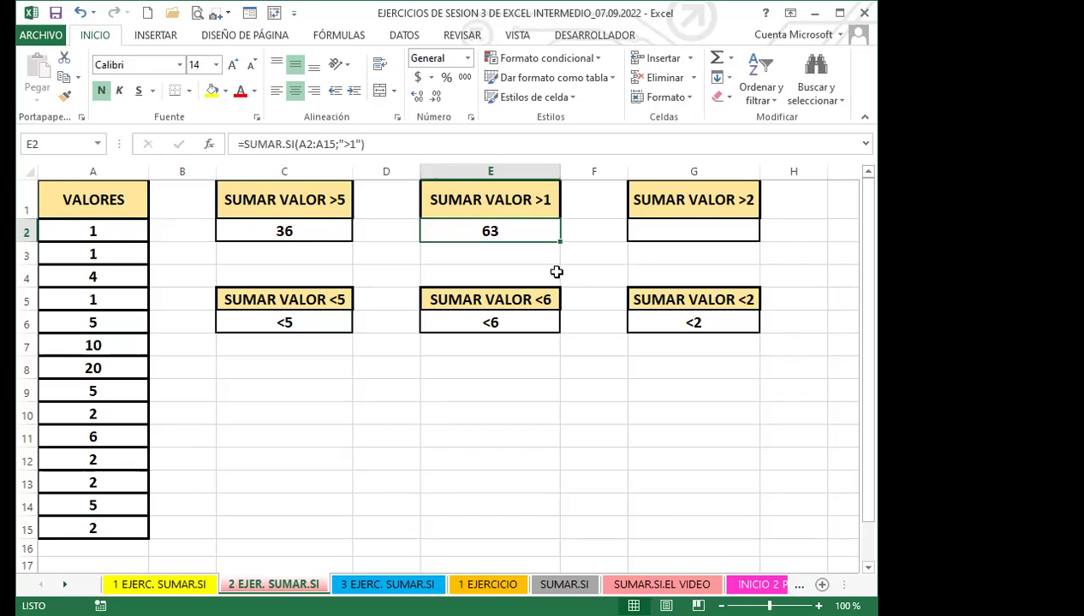
Step: Start a SUMAR.SI formula in cell G2 under SUMAR VALOR >2, with A2:A15 as its range
click(711, 237)
text(=)
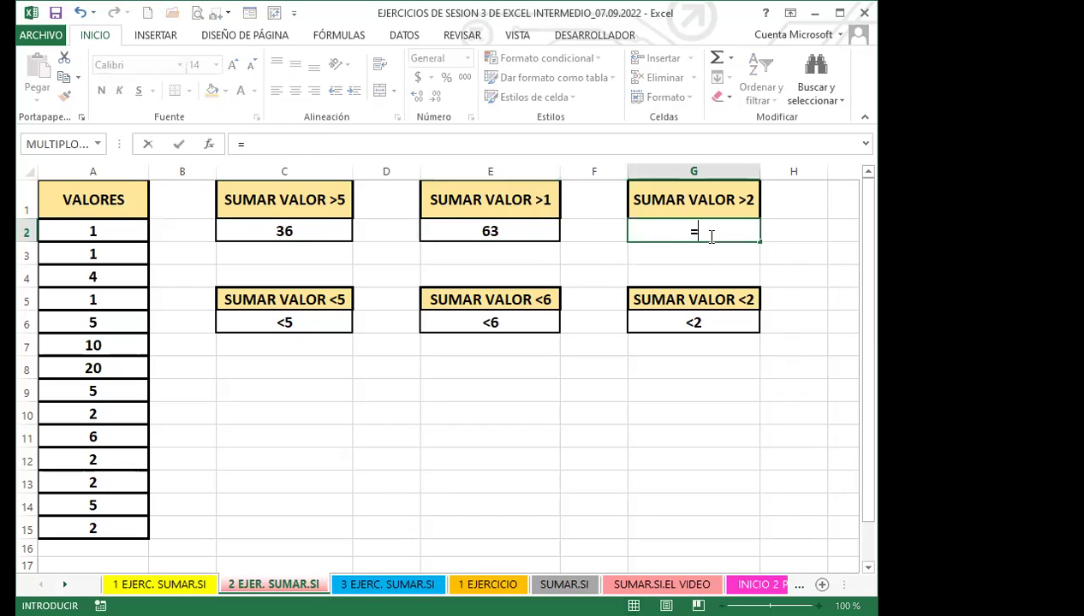
text(uma)
key(BackSpace)
key(BackSpace)
key(BackSpace)
text(sum)
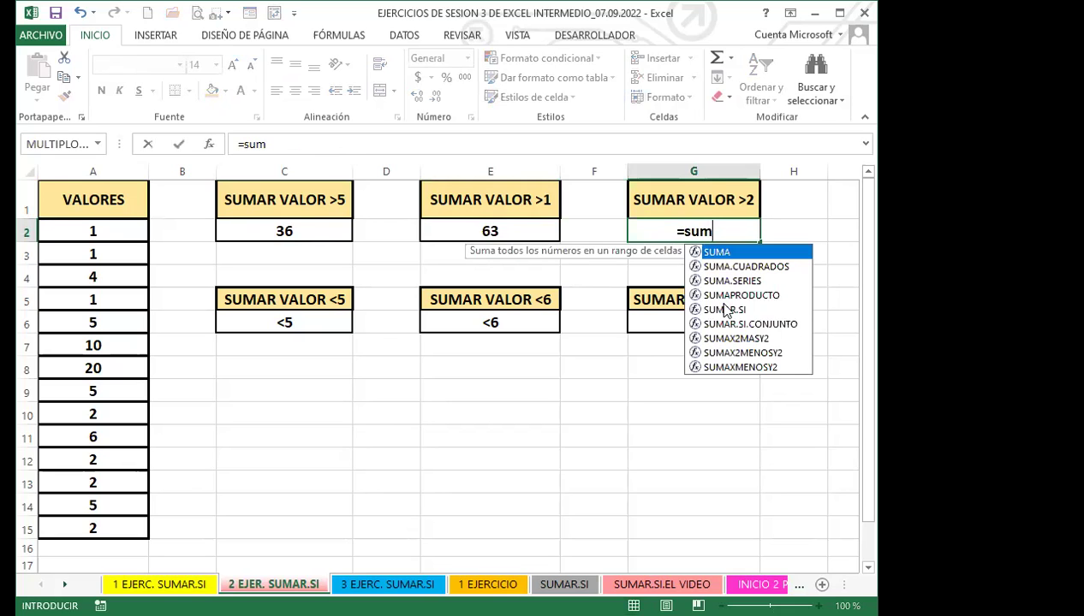
click(724, 307)
key(Tab)
drag(99, 233, 93, 528)
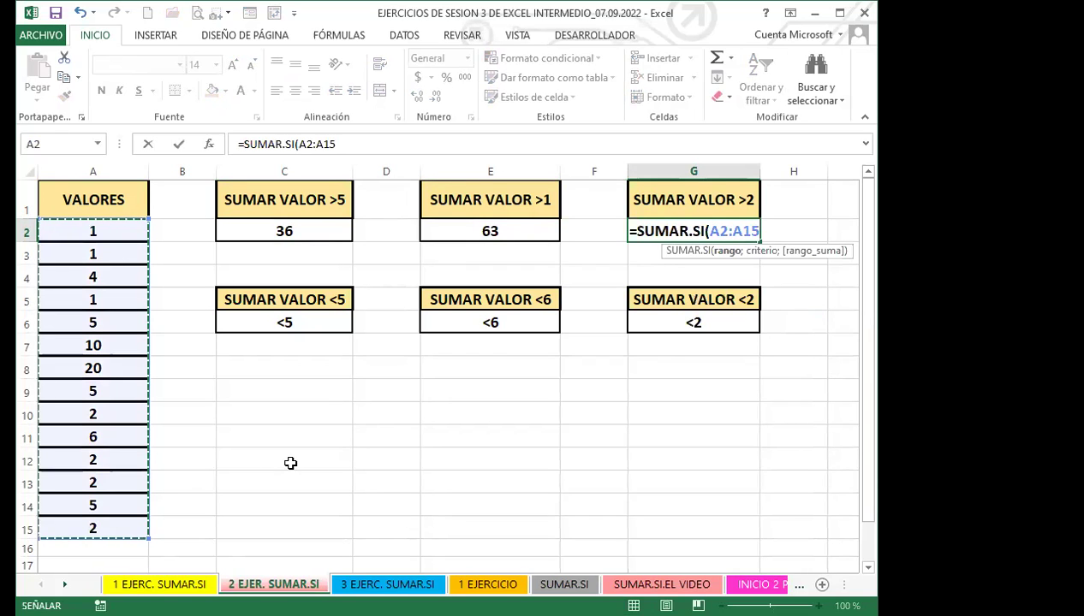
Step: Complete the formula in G2 with the quoted criterion ">2", giving =SUMAR.SI(A2:A15;">2")
text(;)
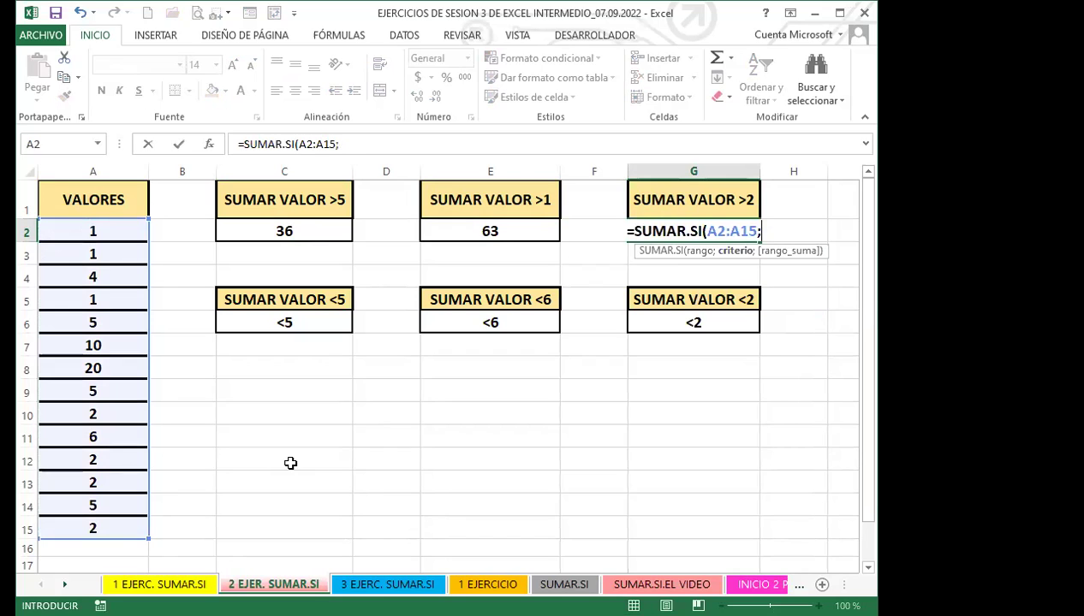
text(")
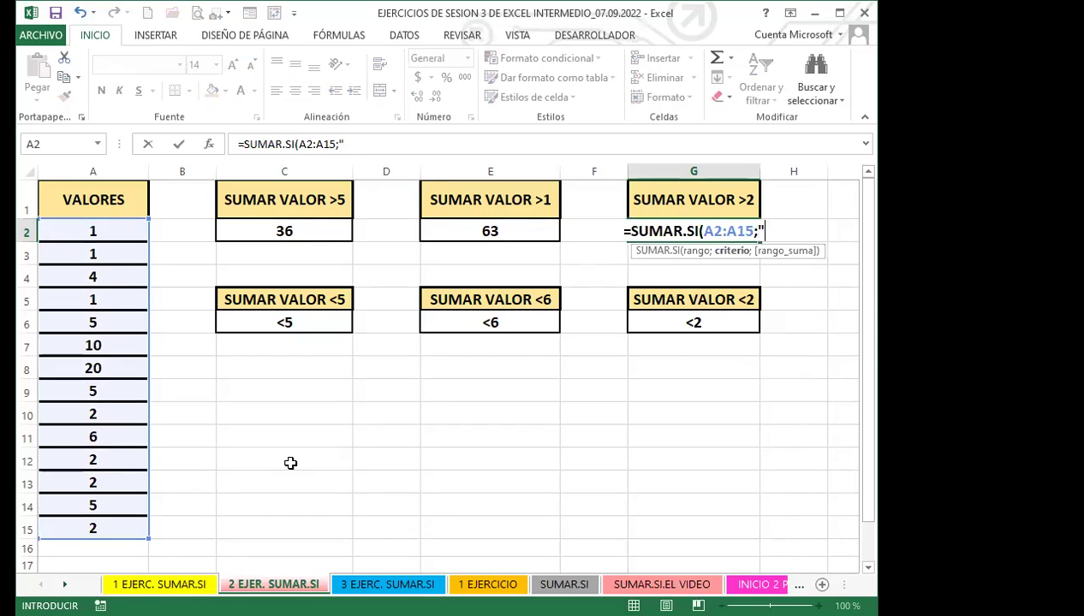
text(>)
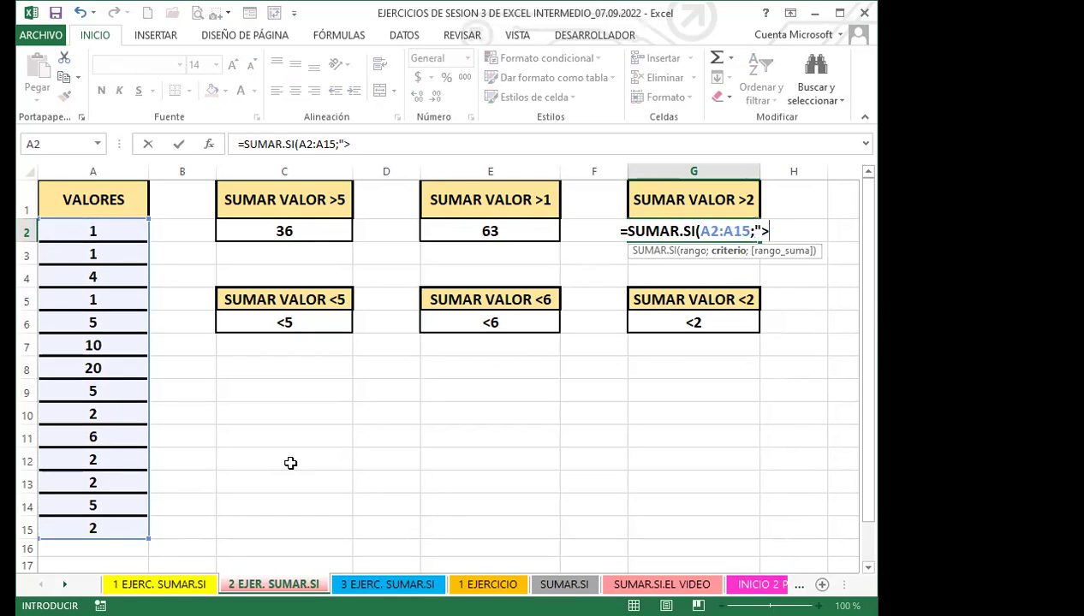
text(2")
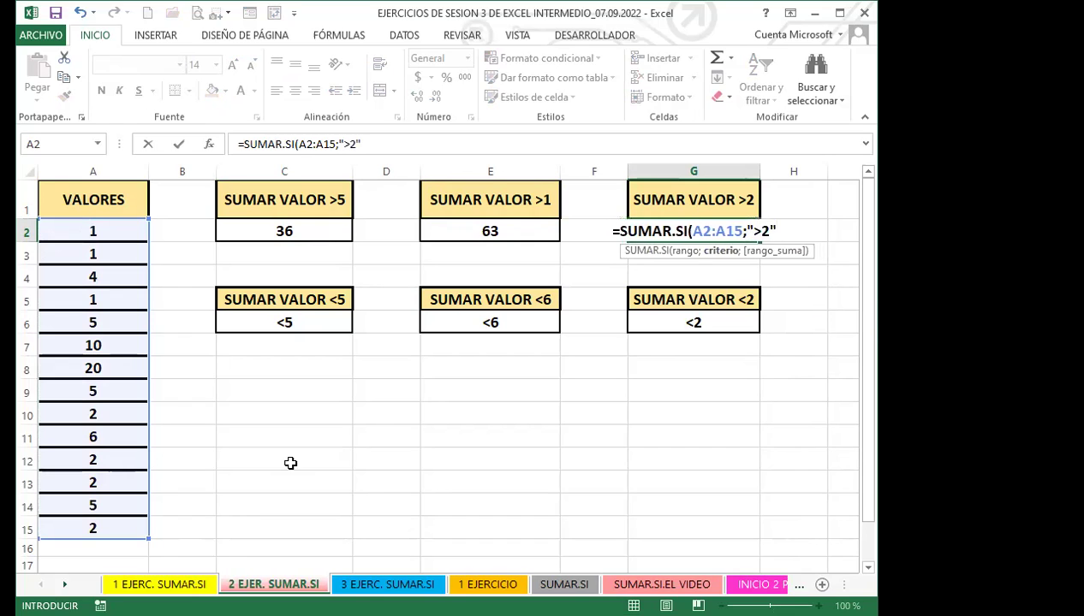
key(Return)
click(671, 229)
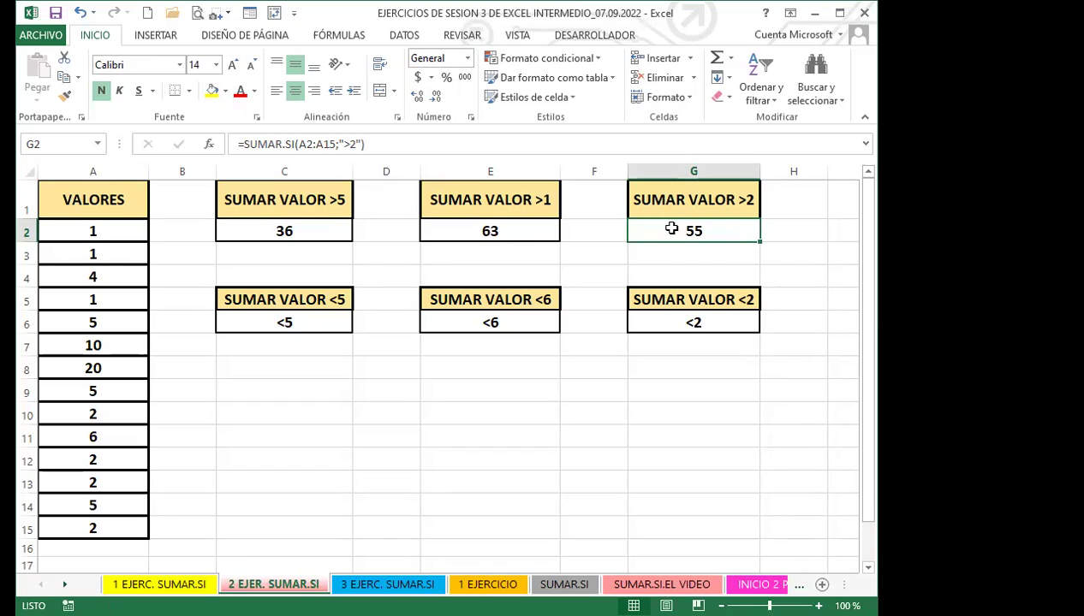
Step: Enter =SUMAR.SI(A2:A15;C6) in cell C8, taking the <5 criterion from cell C6
click(309, 366)
text(=)
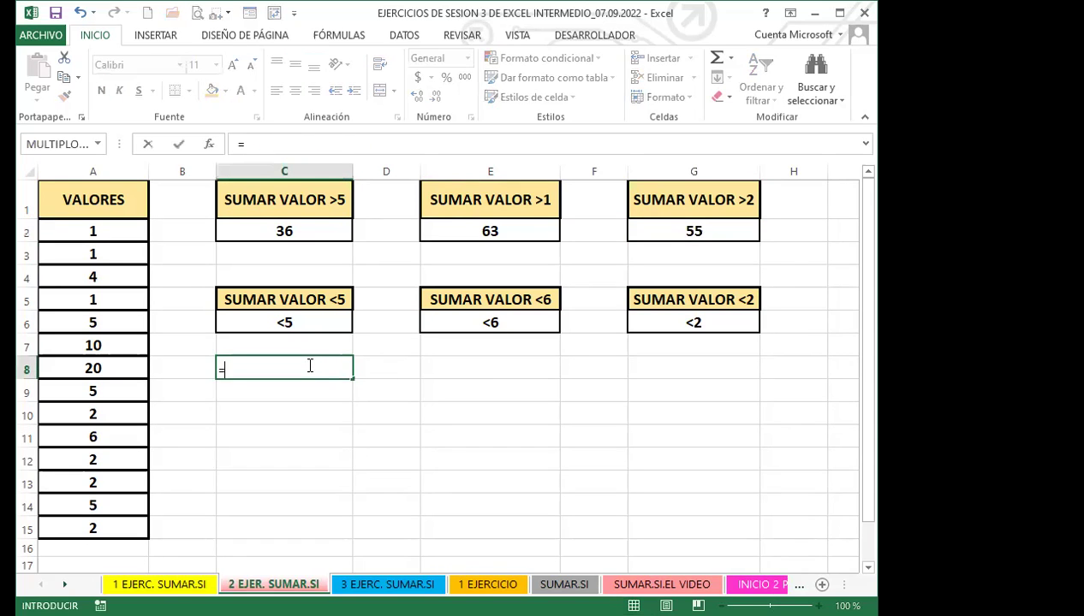
text(sumar)
key(Tab)
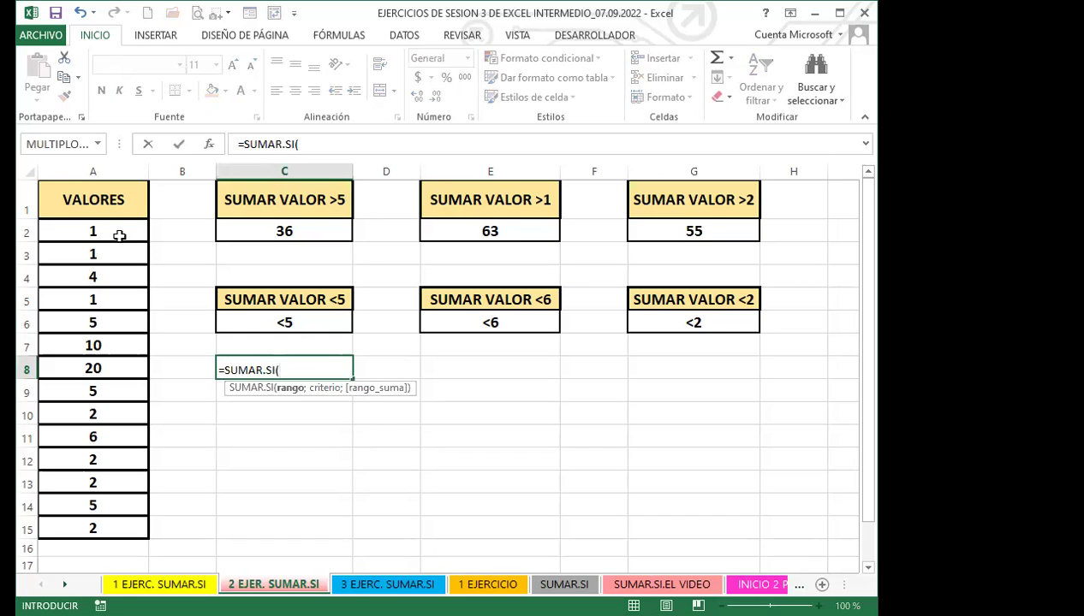
click(119, 235)
shift+click(123, 531)
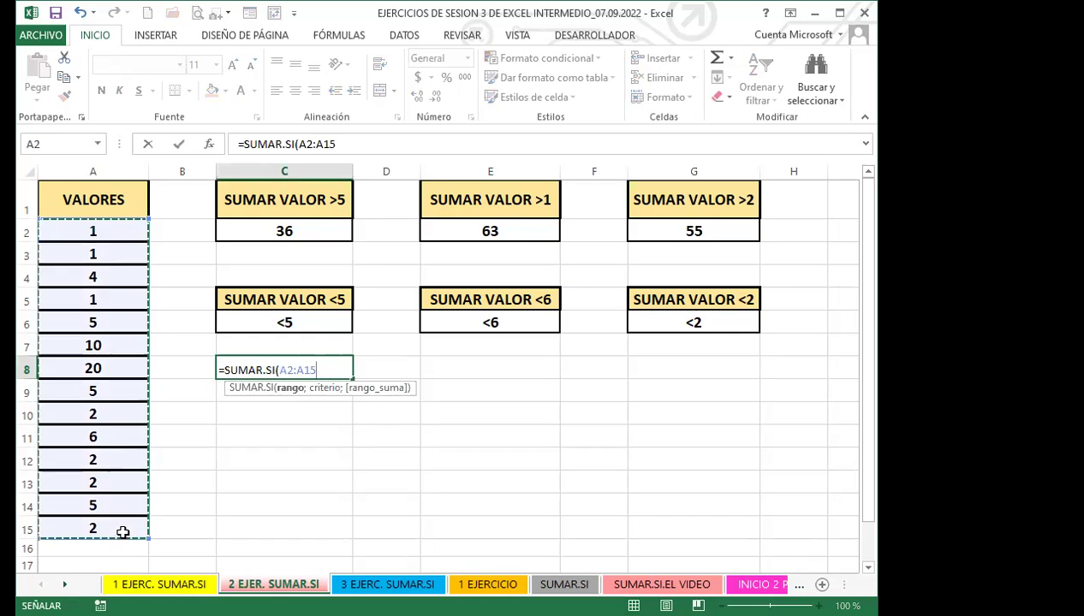
text(;)
click(304, 323)
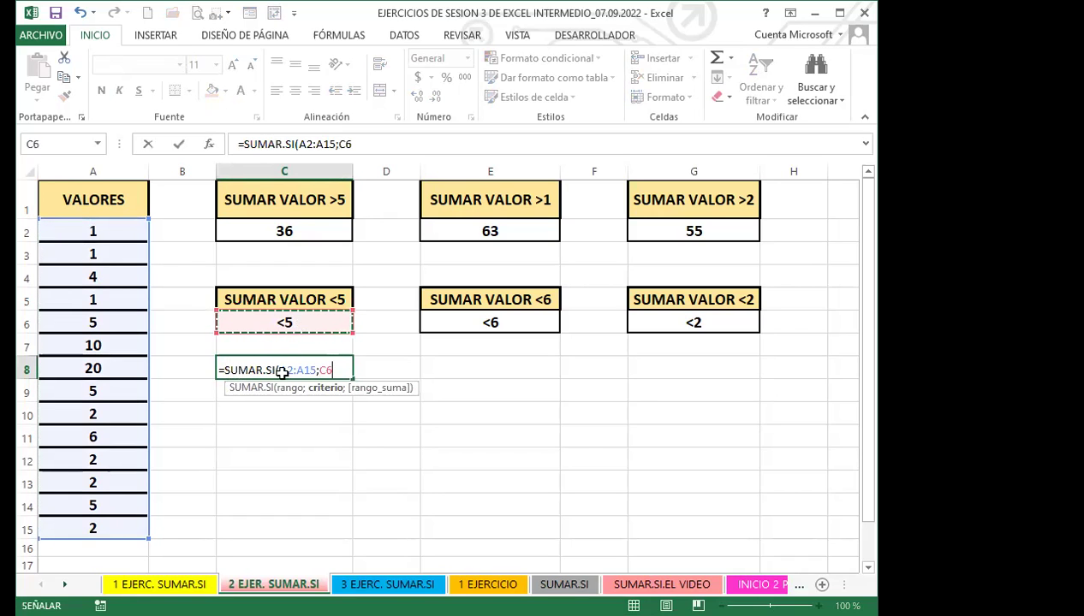
key(Return)
click(282, 373)
Step: Copy the cell formatting of C2 to the result cell C8 and to the range E8:G8
click(278, 228)
click(65, 96)
click(310, 368)
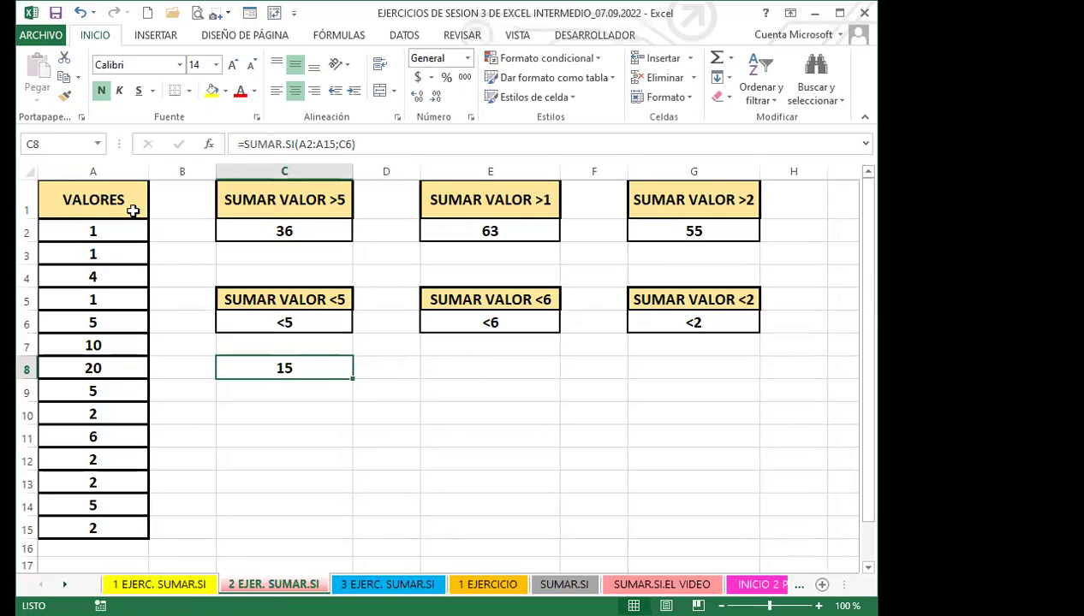
click(66, 97)
drag(492, 369, 672, 368)
Step: Enter =SUMAR.SI(A2:A15;E6) in cell E8, taking the <6 criterion from cell E6
click(499, 370)
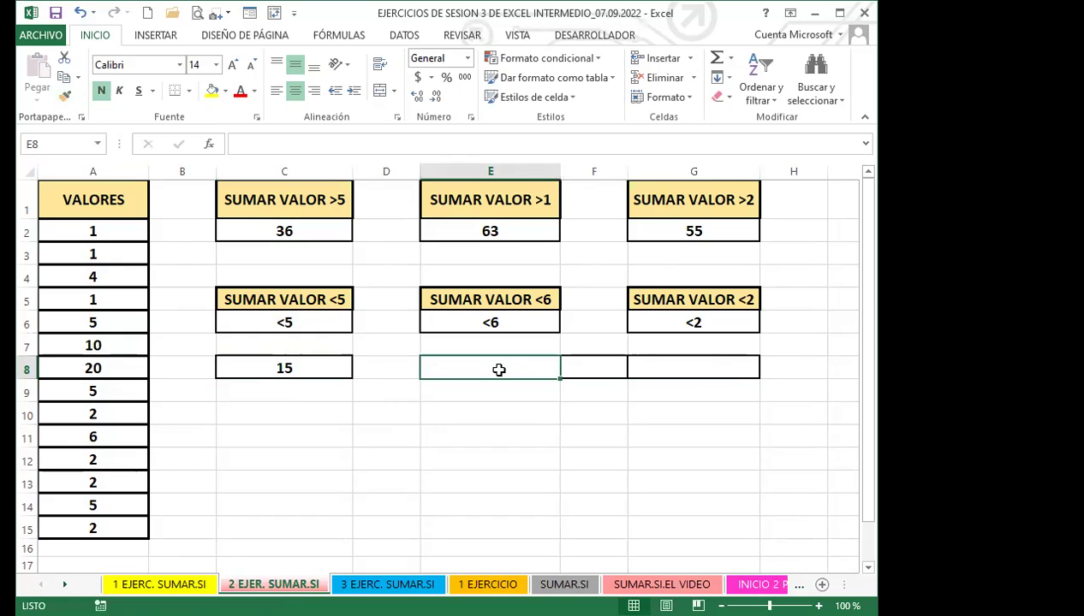
text(=)
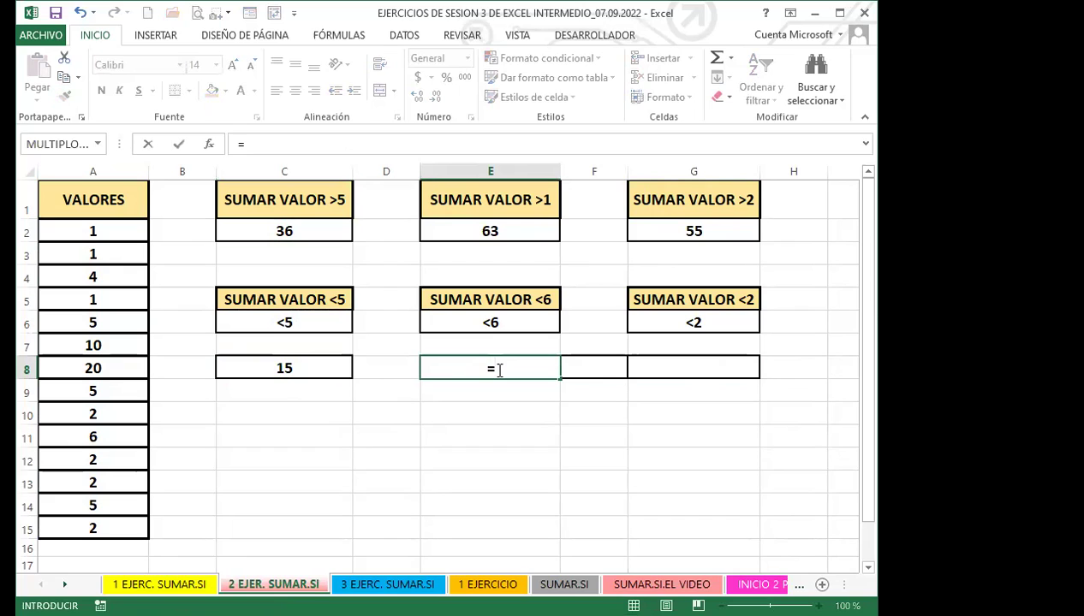
text(sumar)
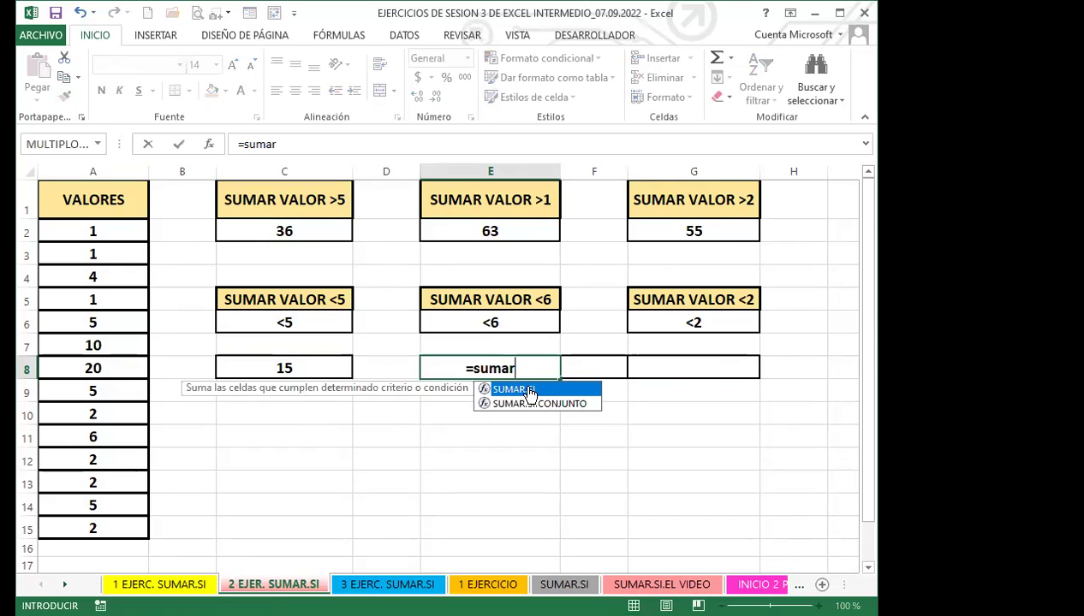
double_click(531, 390)
click(123, 231)
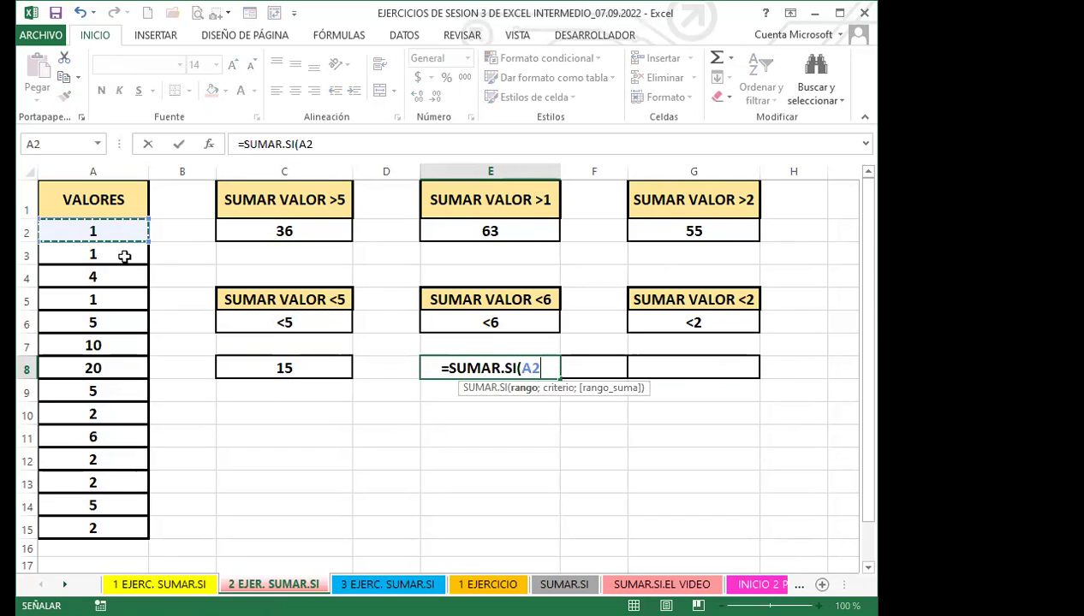
shift+click(122, 519)
text(;)
click(460, 317)
key(Return)
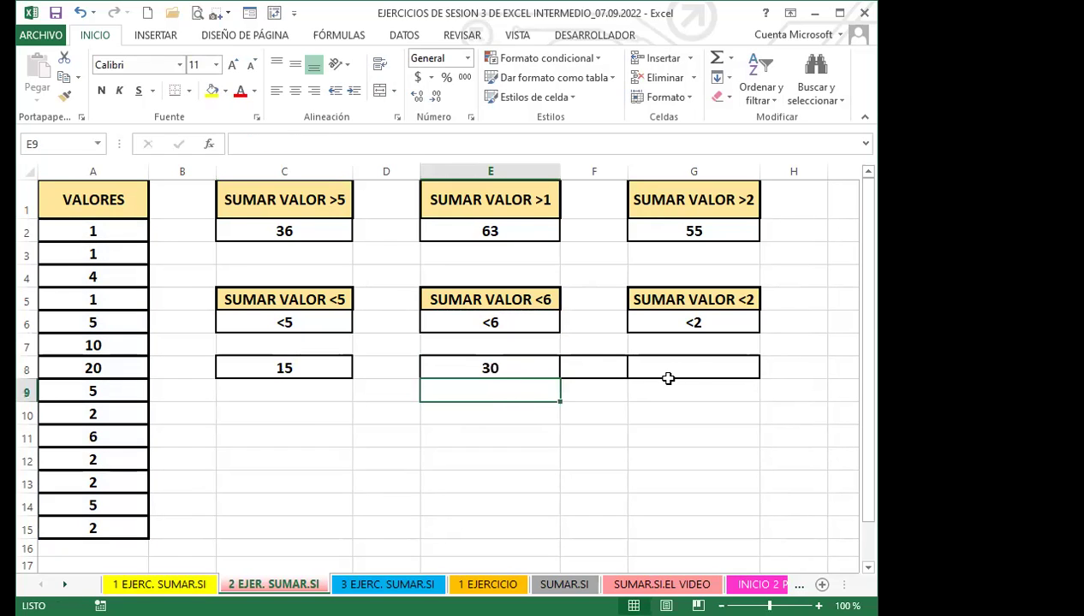
Step: Enter =SUMAR.SI(A2:A15;G6) in cell G8, taking the <2 criterion from cell G6
click(693, 369)
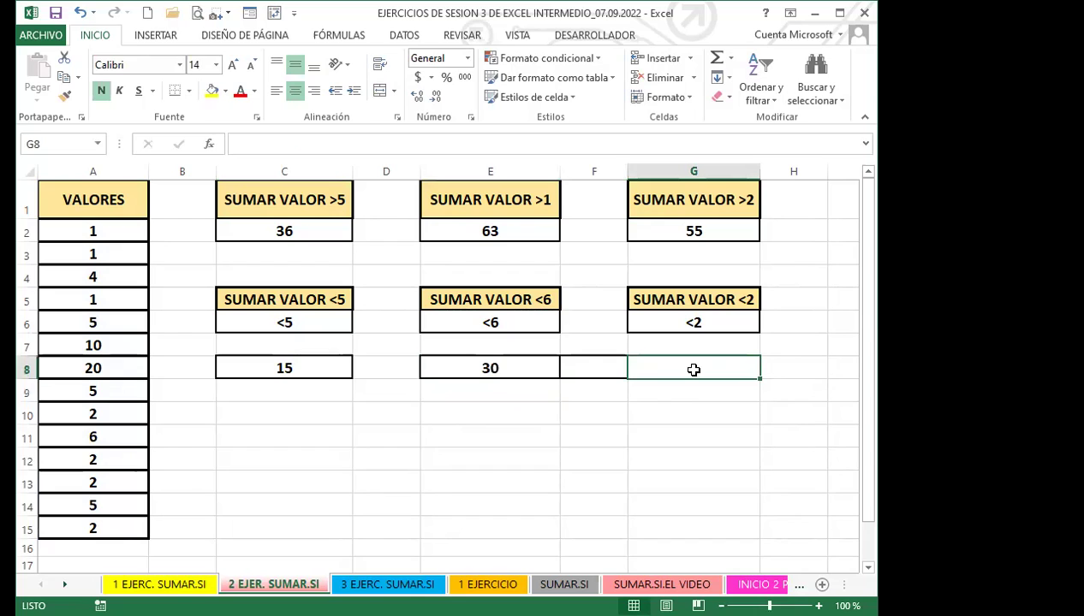
text(=)
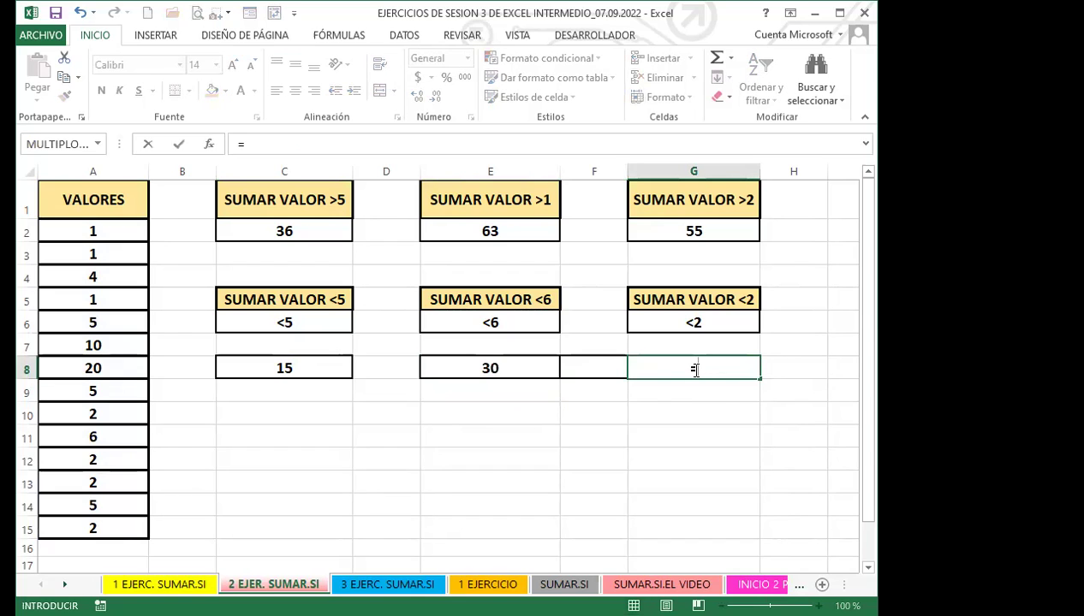
text(sumar)
key(Tab)
click(107, 240)
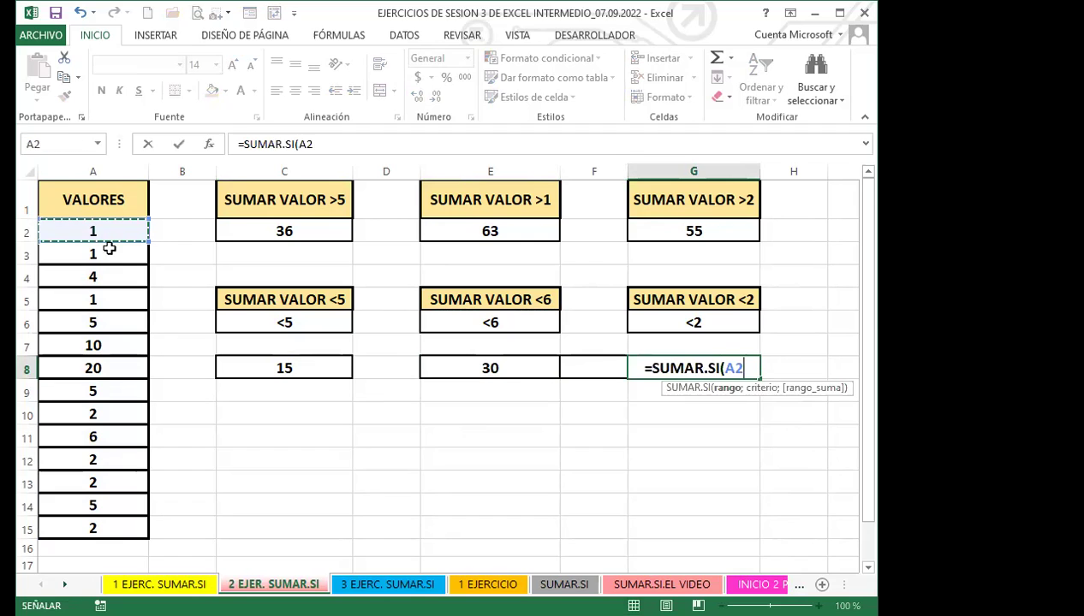
shift+click(106, 526)
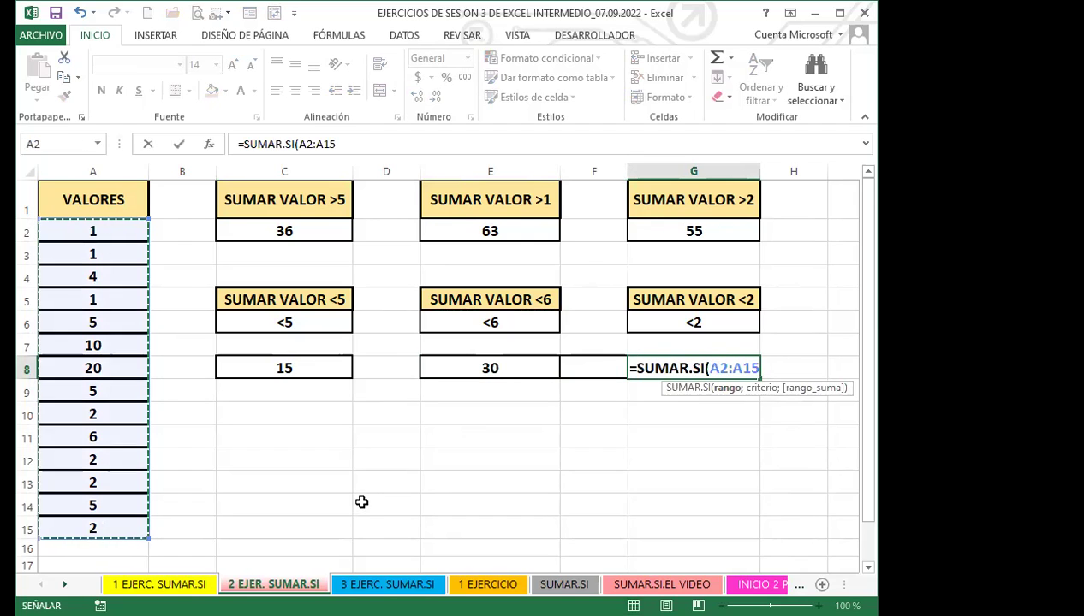
text(;)
click(676, 322)
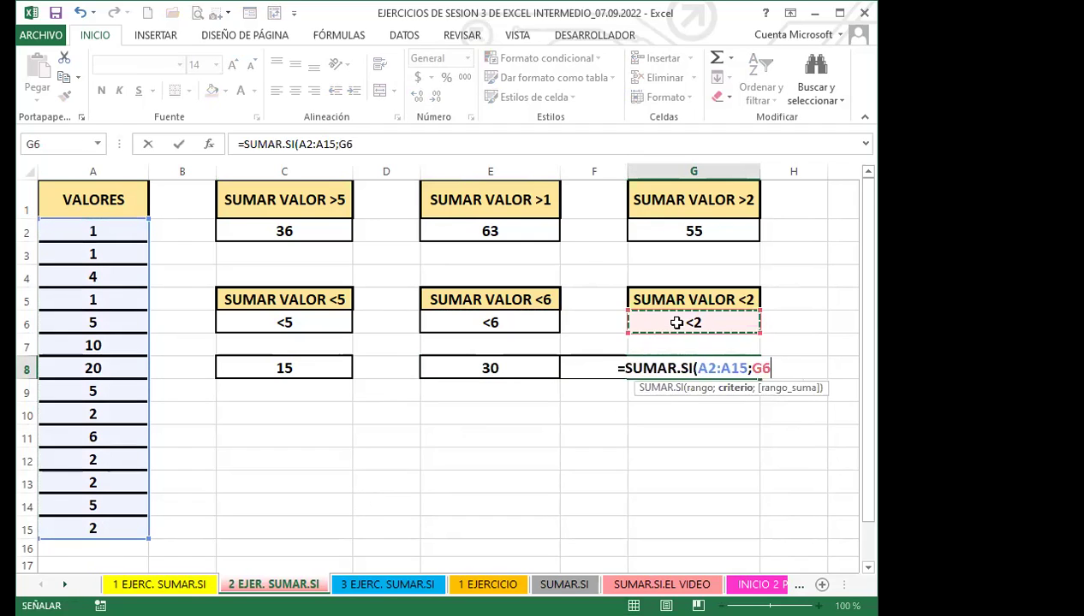
key(Return)
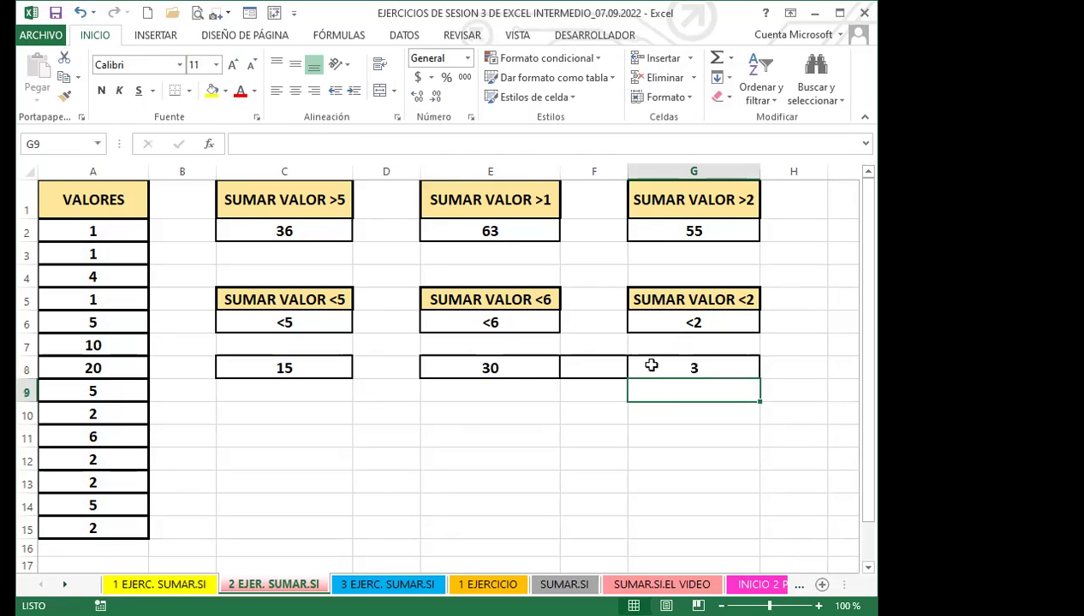
Step: Clear all contents and formatting from the empty bordered cell F8 between the result cells
click(707, 370)
click(581, 371)
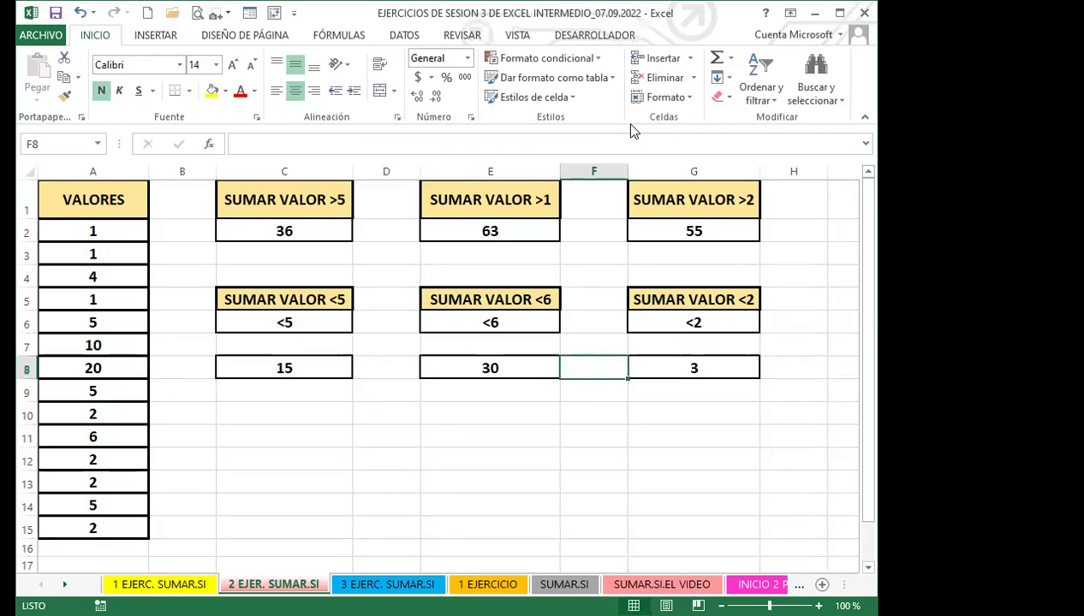
click(728, 99)
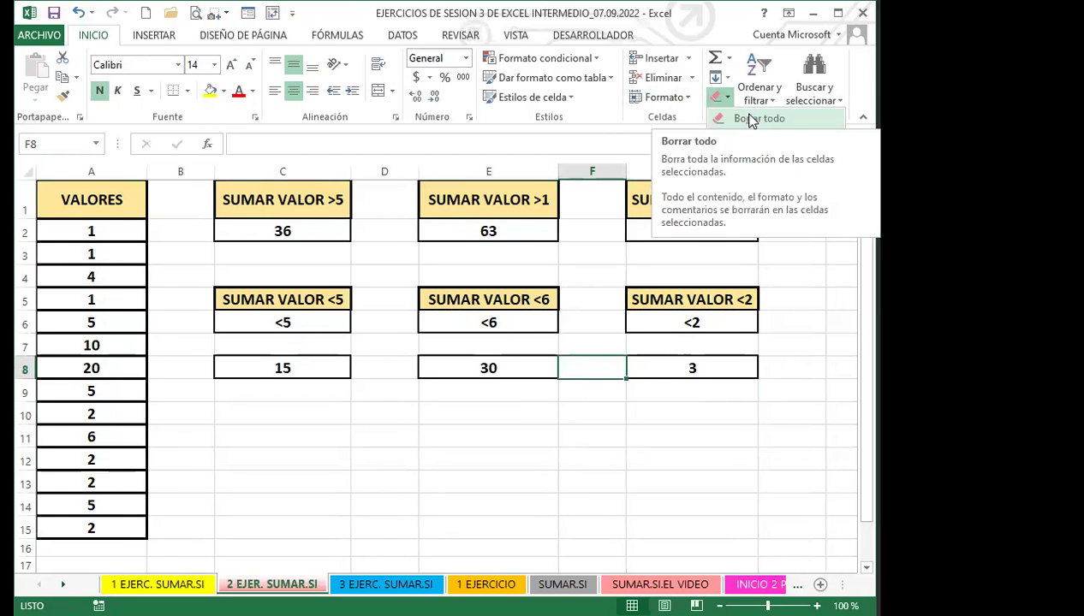
click(583, 423)
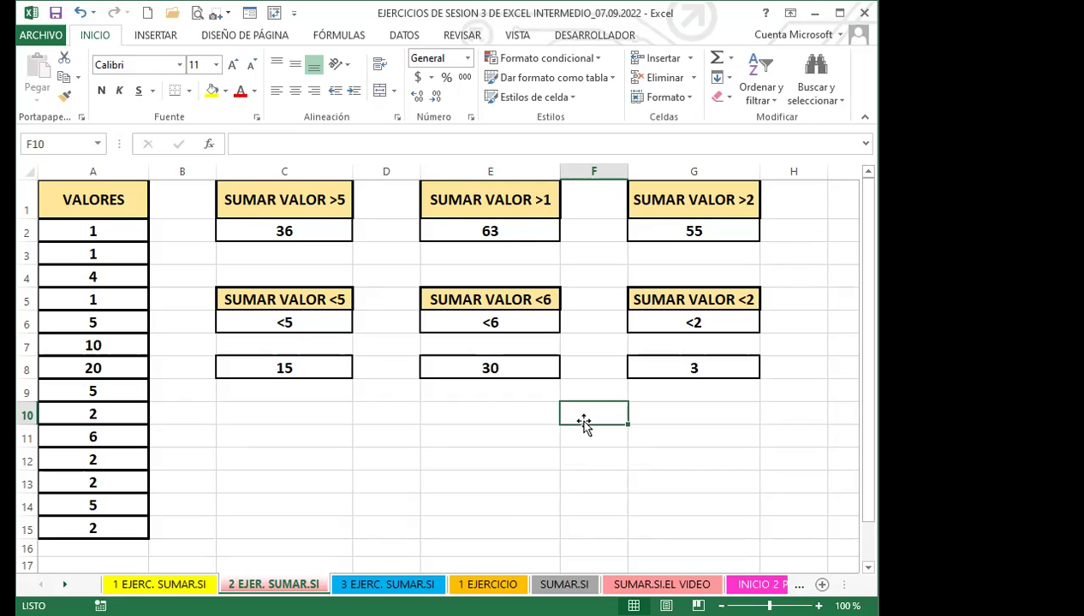
click(414, 435)
click(267, 445)
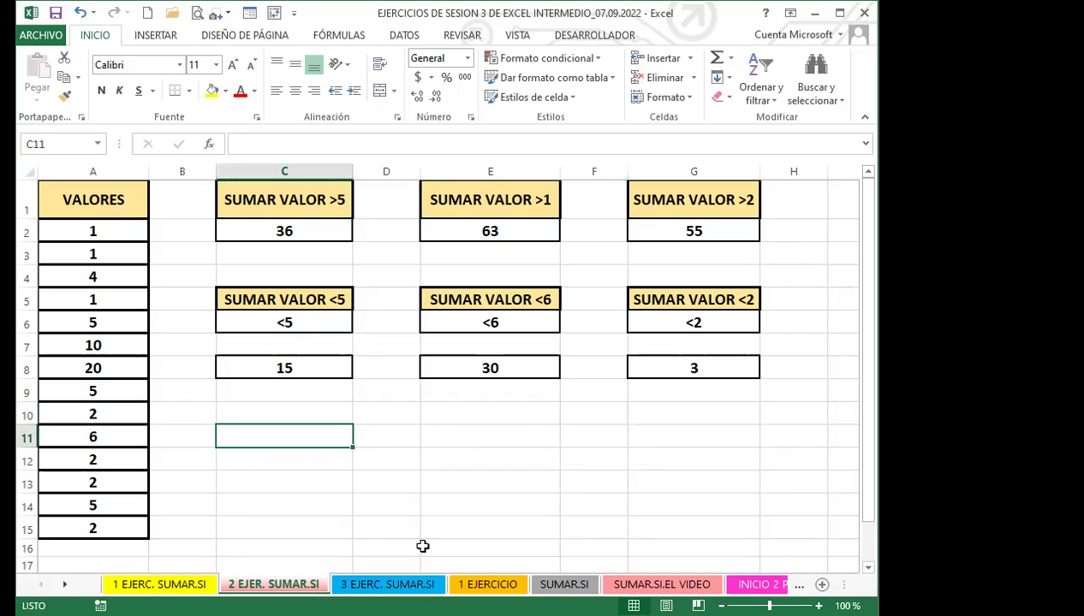
click(424, 545)
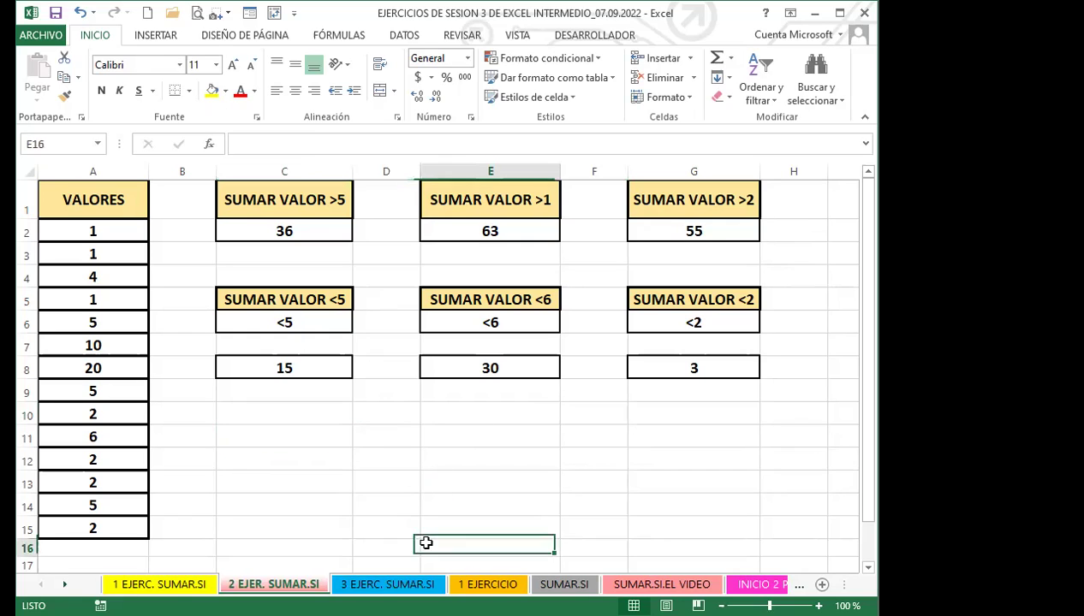
click(341, 462)
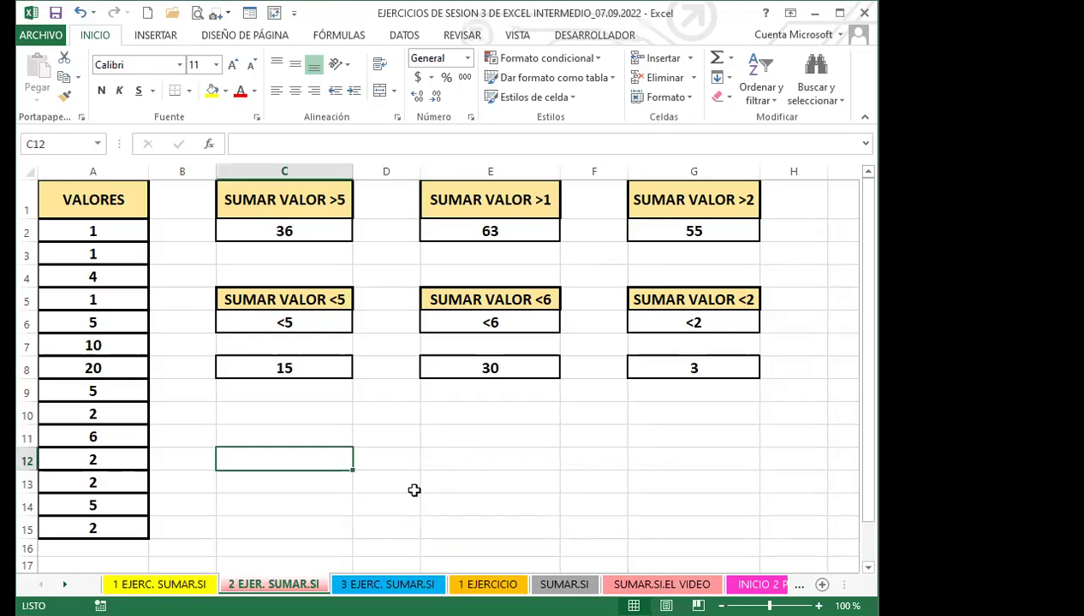
click(390, 584)
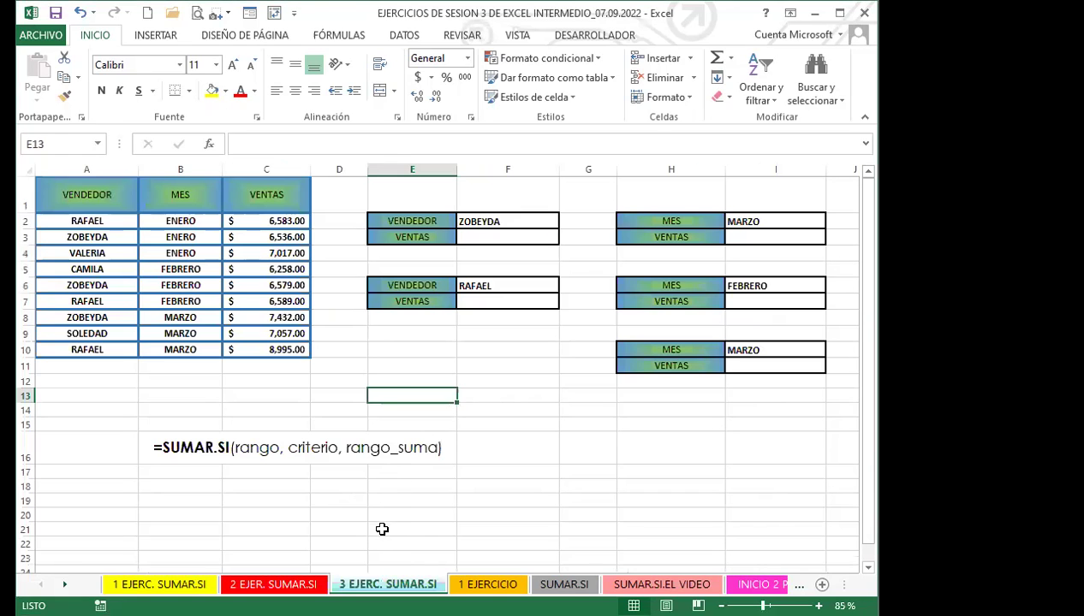
click(491, 585)
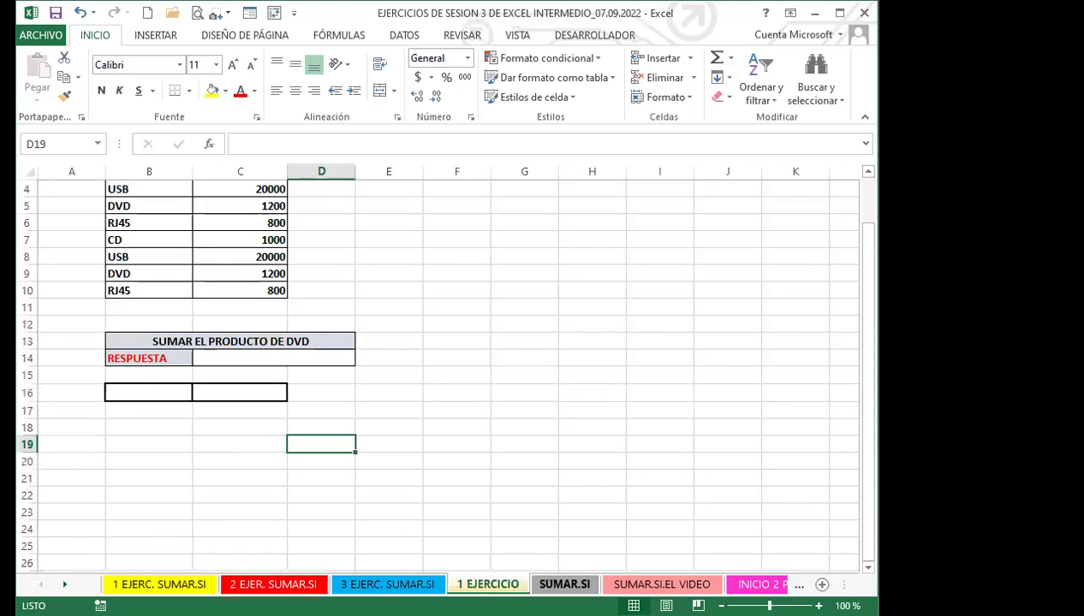
key(ctrl+Page_Up)
click(363, 515)
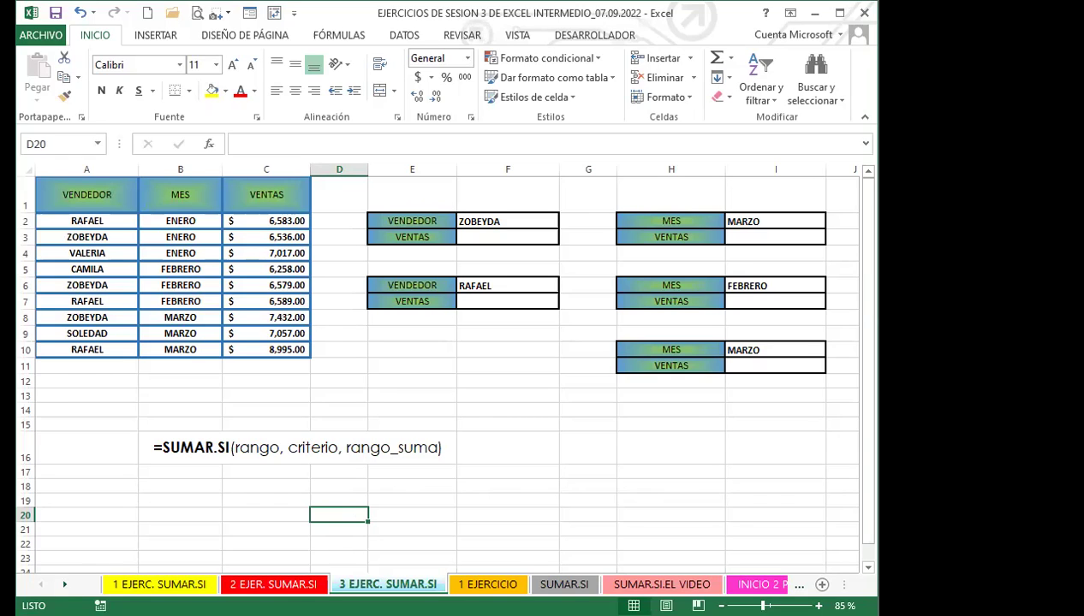
click(299, 584)
click(430, 462)
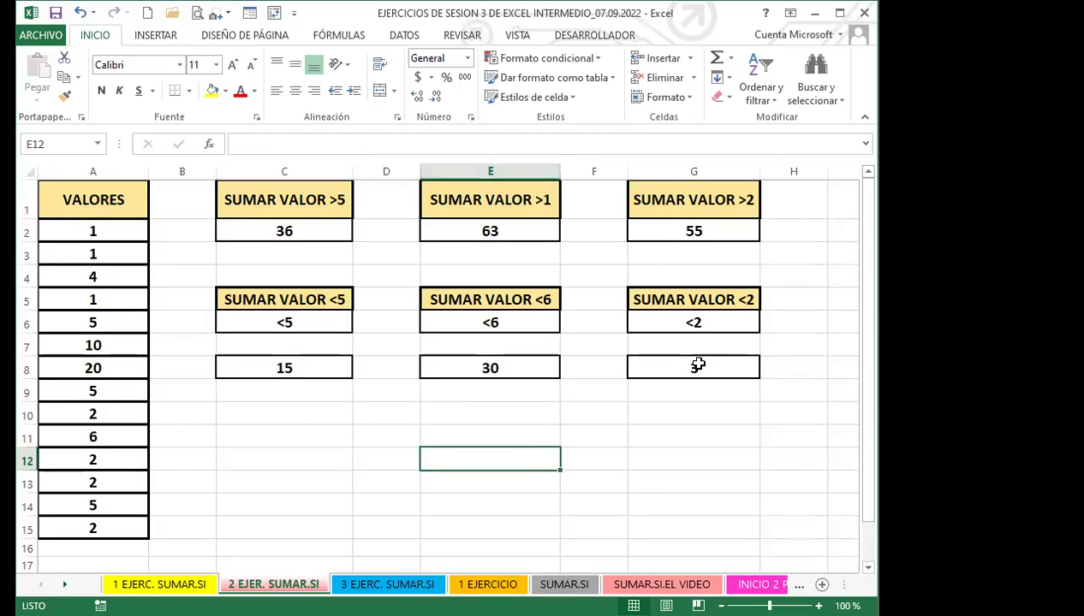
click(326, 475)
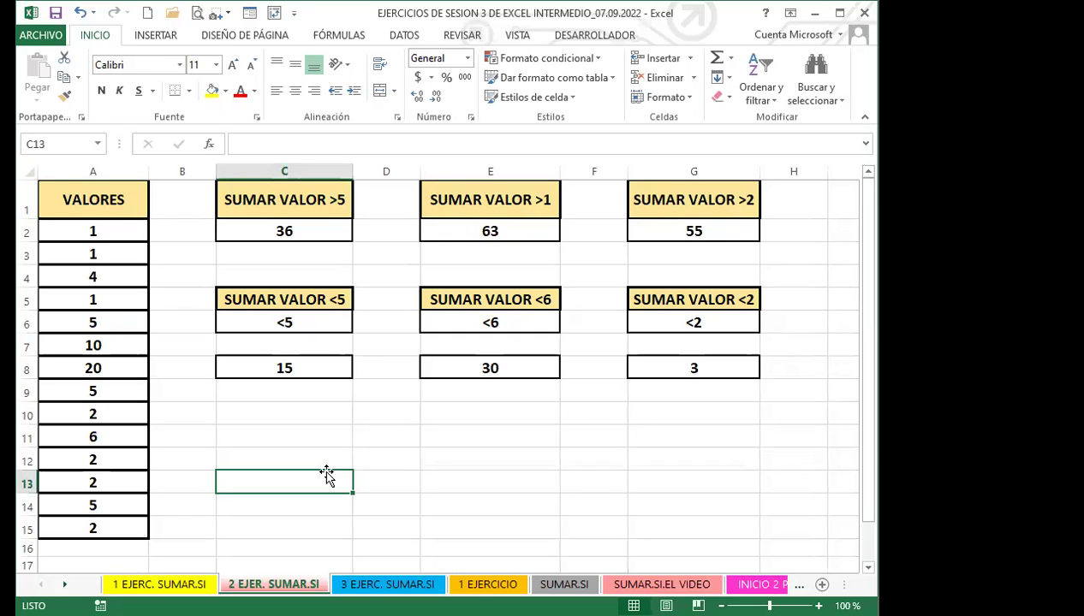
Step: Set the font colour of the criterion in cell C6 to white, matching the cell background
click(301, 320)
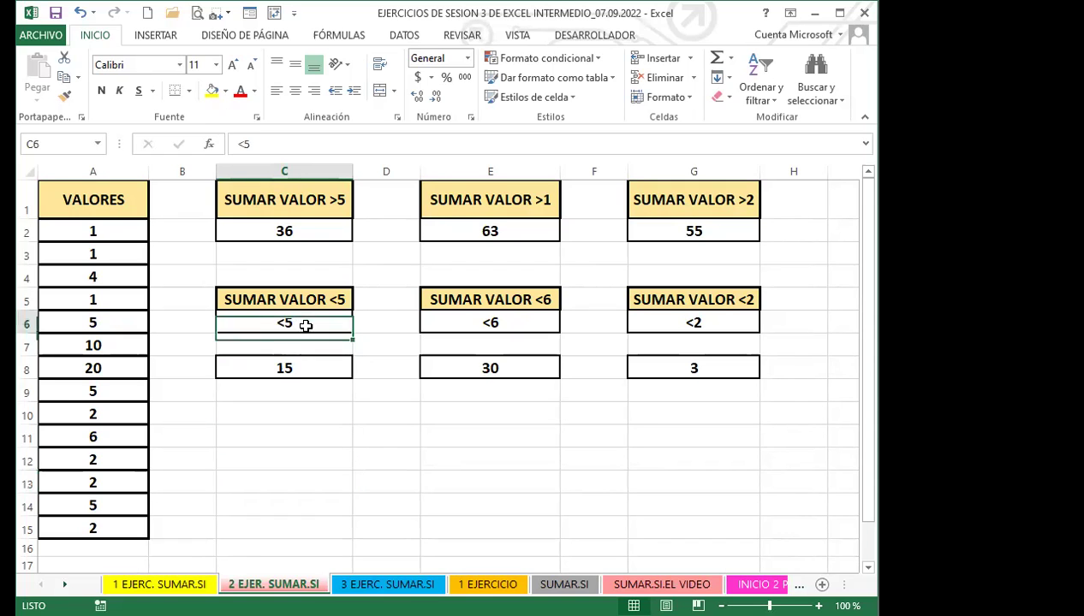
click(254, 91)
click(240, 150)
click(343, 422)
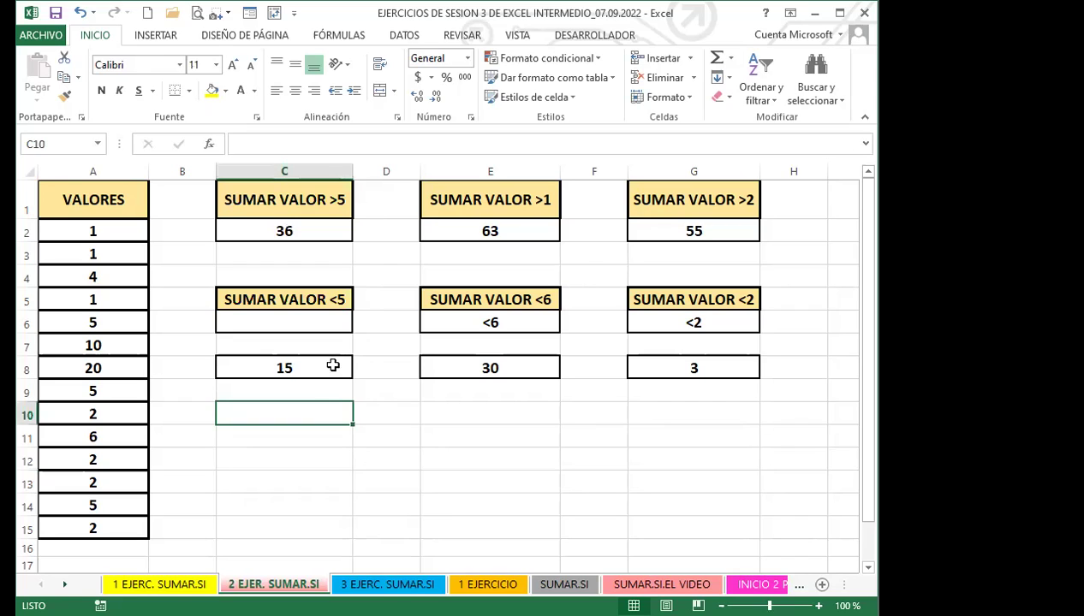
Step: Inspect the stored content of cell C6 and compare the formulas in cells C8 and C2
click(337, 320)
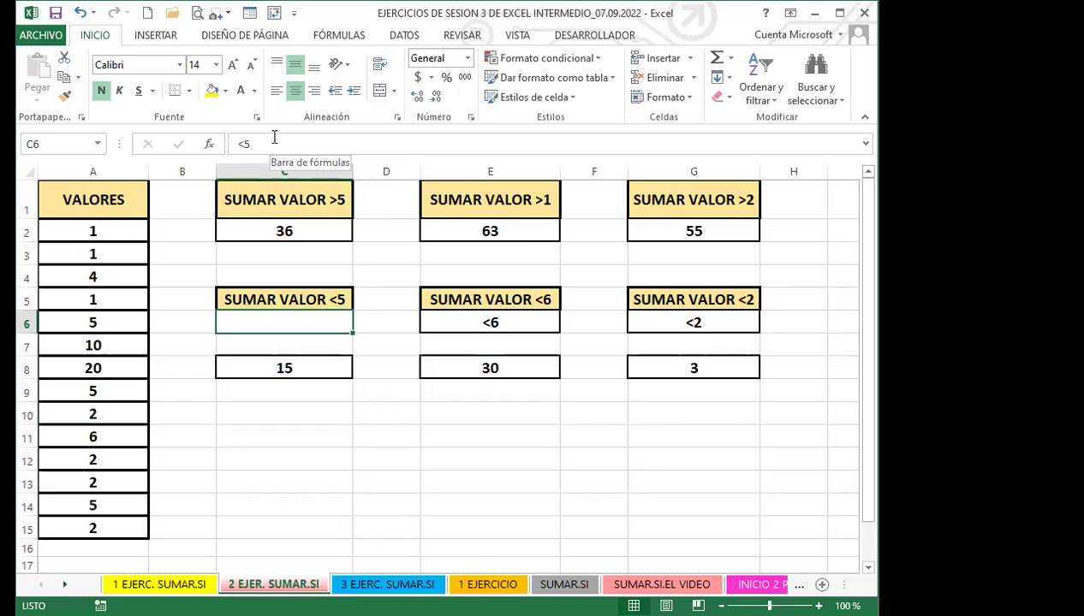
click(273, 438)
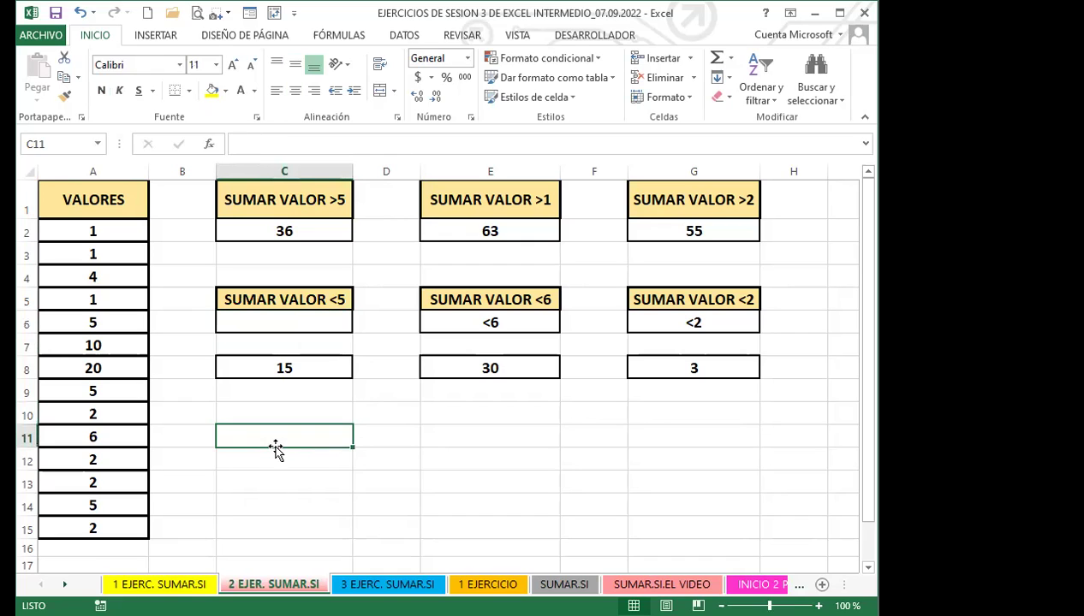
click(331, 366)
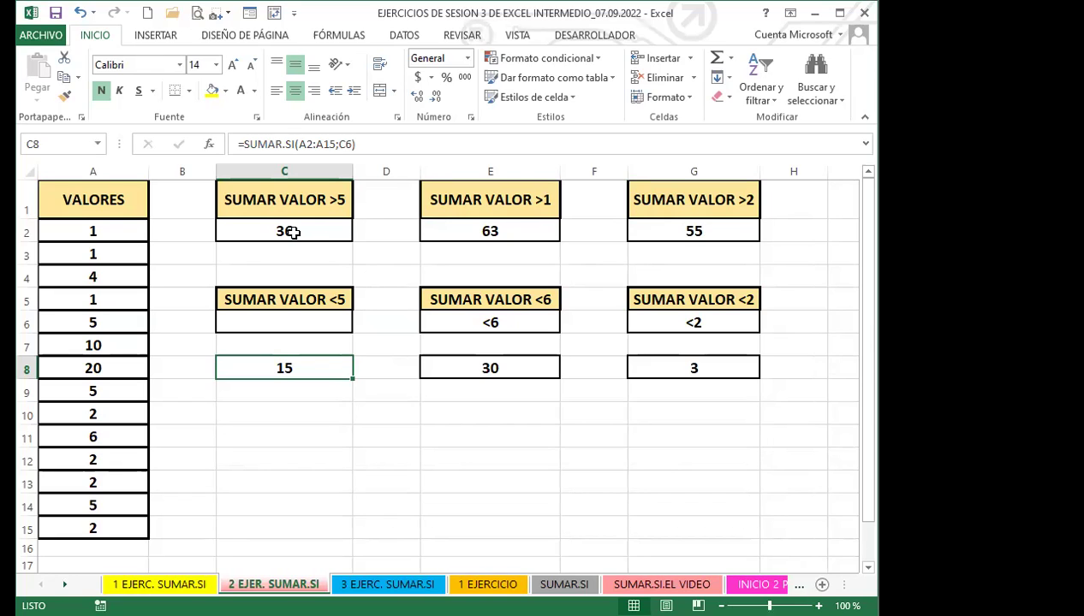
click(322, 230)
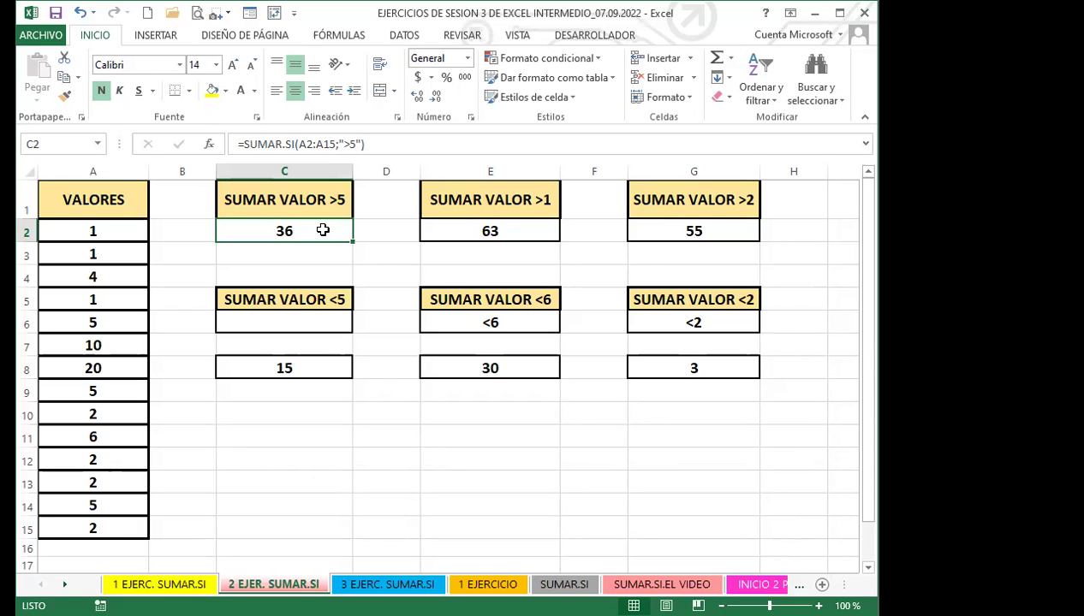
Step: Open the 3 EJERC. SUMAR.SI sheet and review the function's syntax in B16 against the VENDEDOR and VENTAS columns
click(396, 584)
click(470, 441)
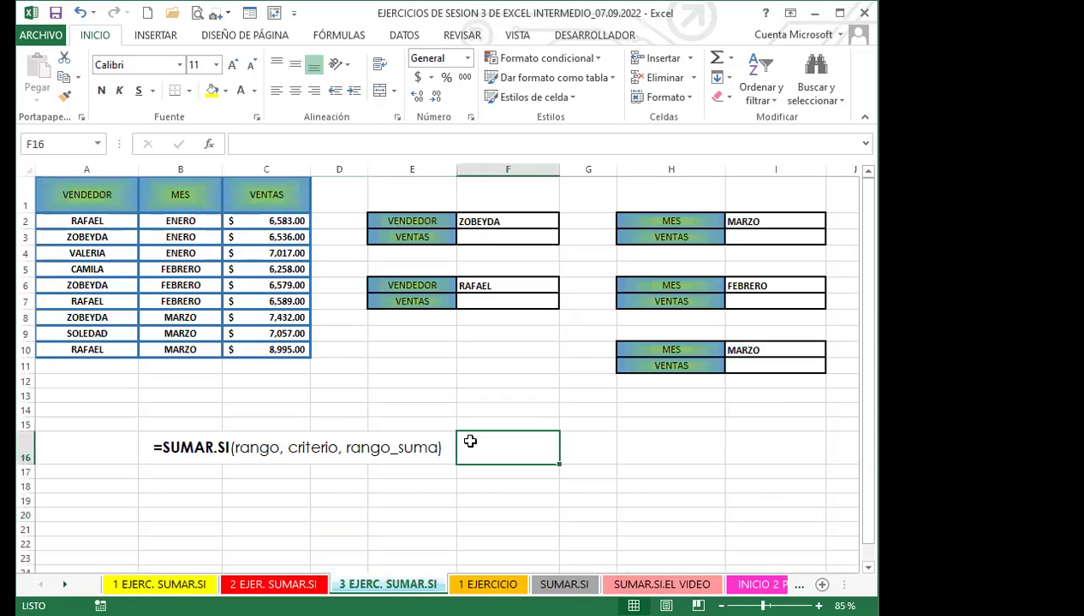
click(176, 449)
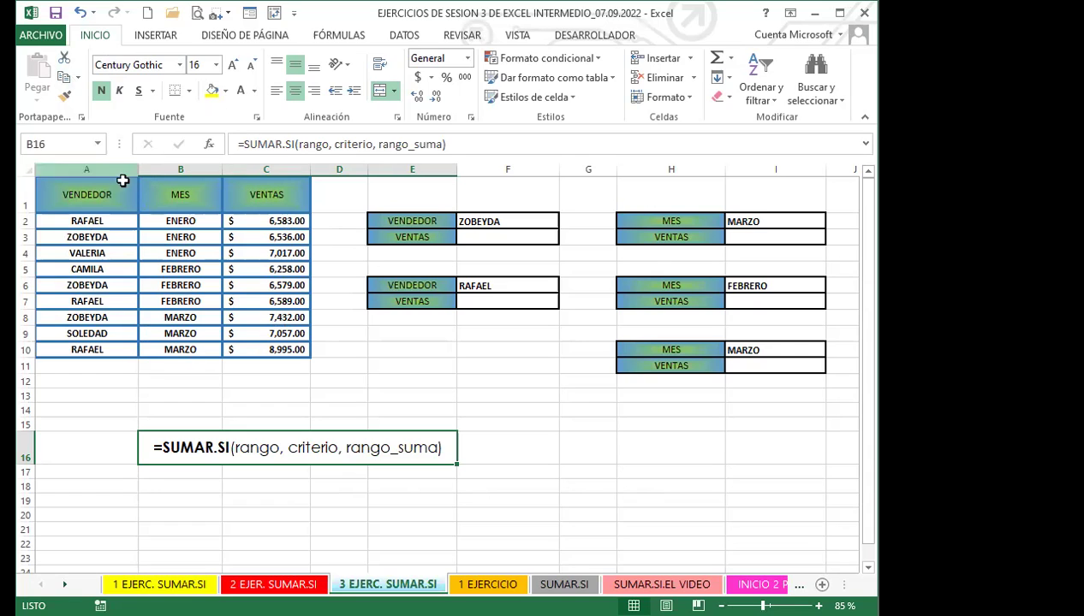
click(102, 350)
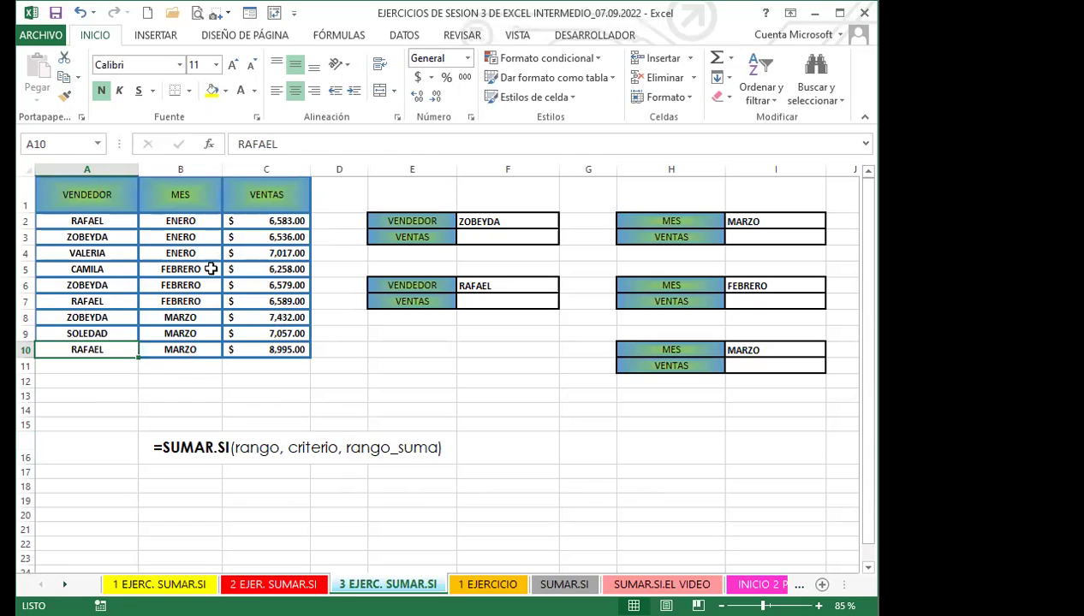
click(256, 335)
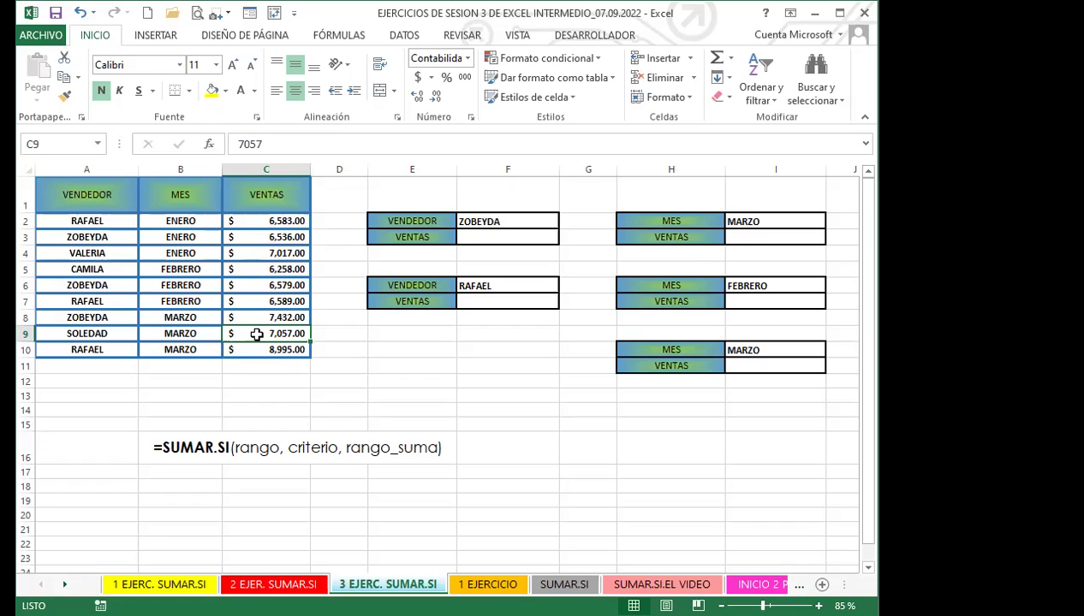
Step: Enter =SUMAR.SI(A2:A10;F2;C2:C10) in F3 to total the VENTAS of the seller named in F2
click(508, 242)
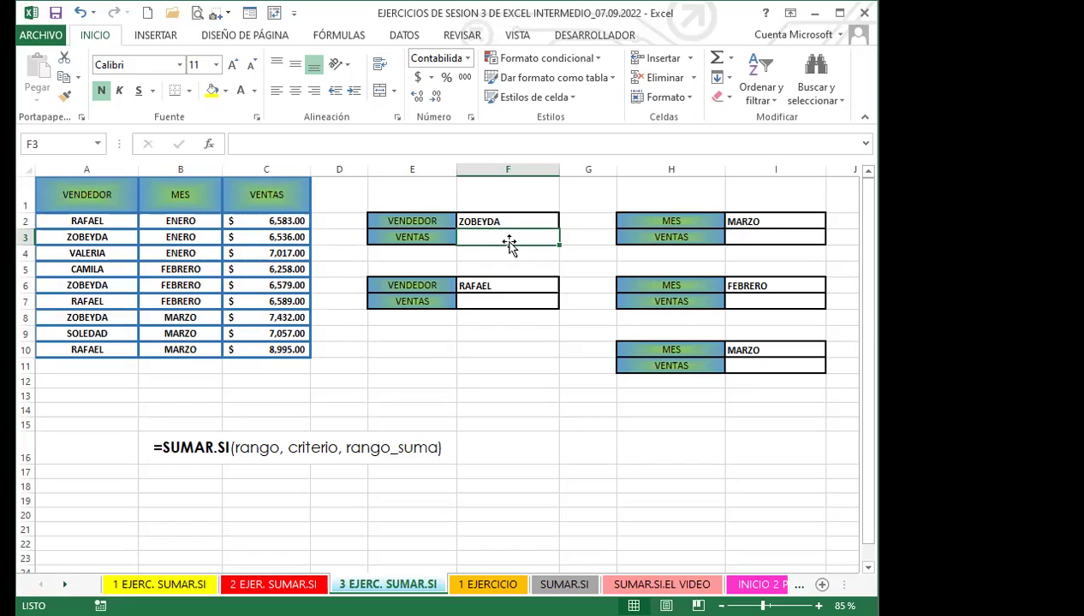
text(=)
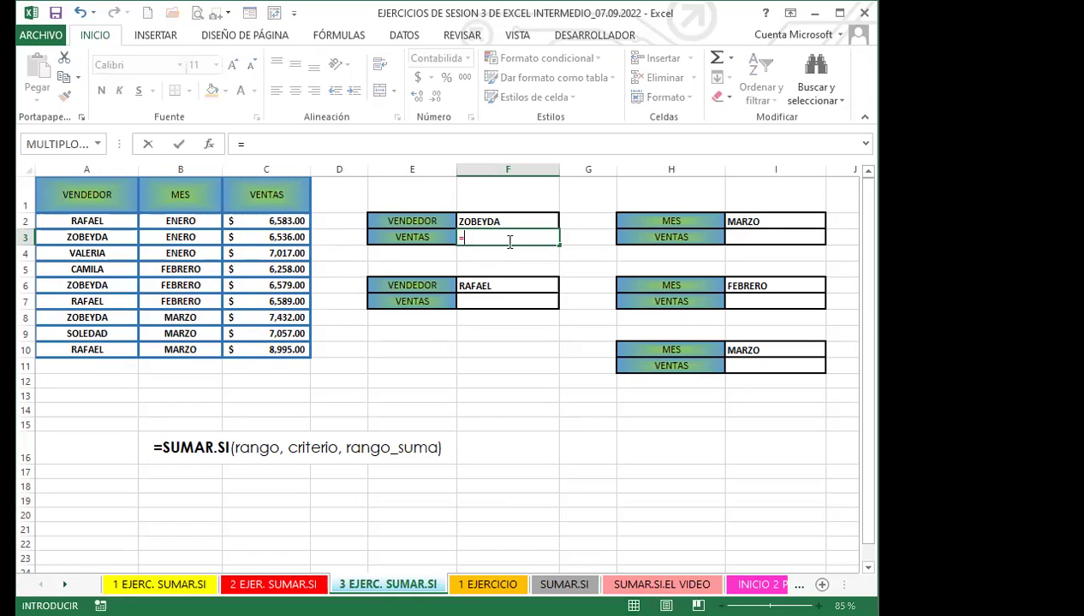
text(sumar)
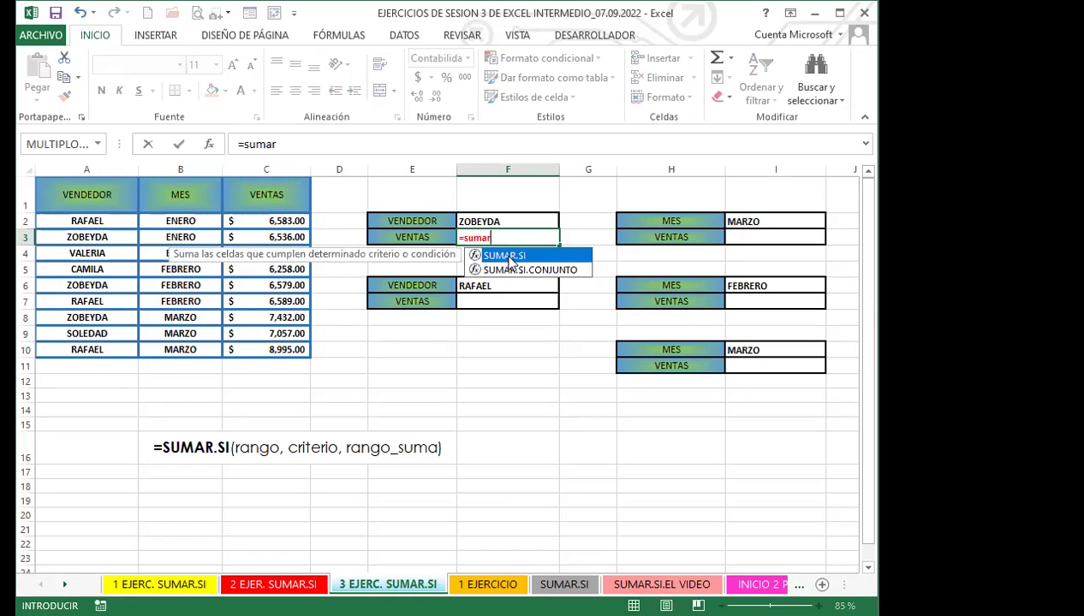
key(Tab)
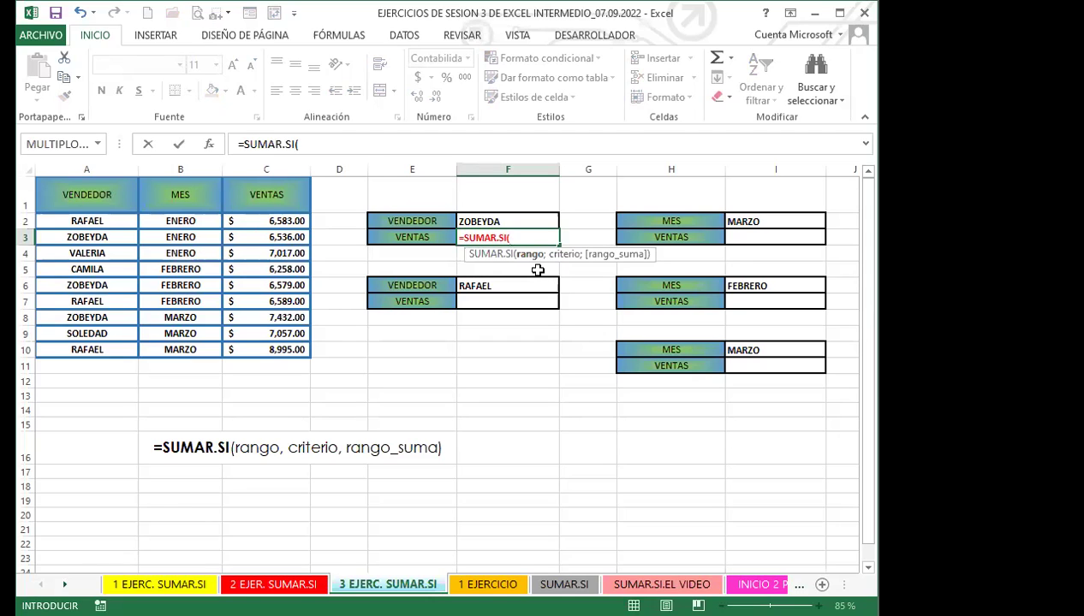
click(104, 224)
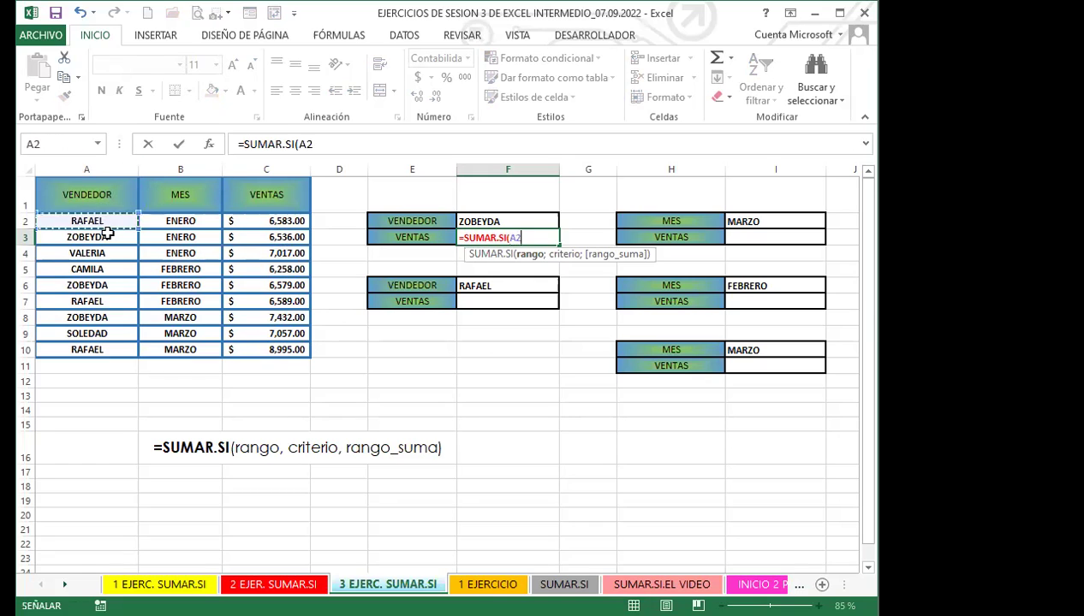
shift+click(100, 349)
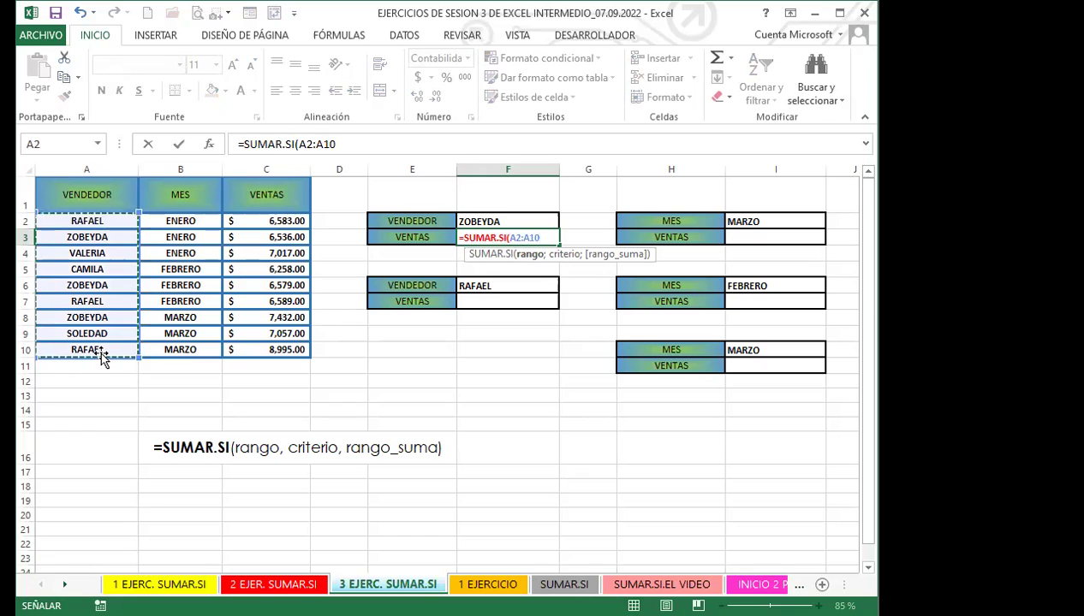
text(;)
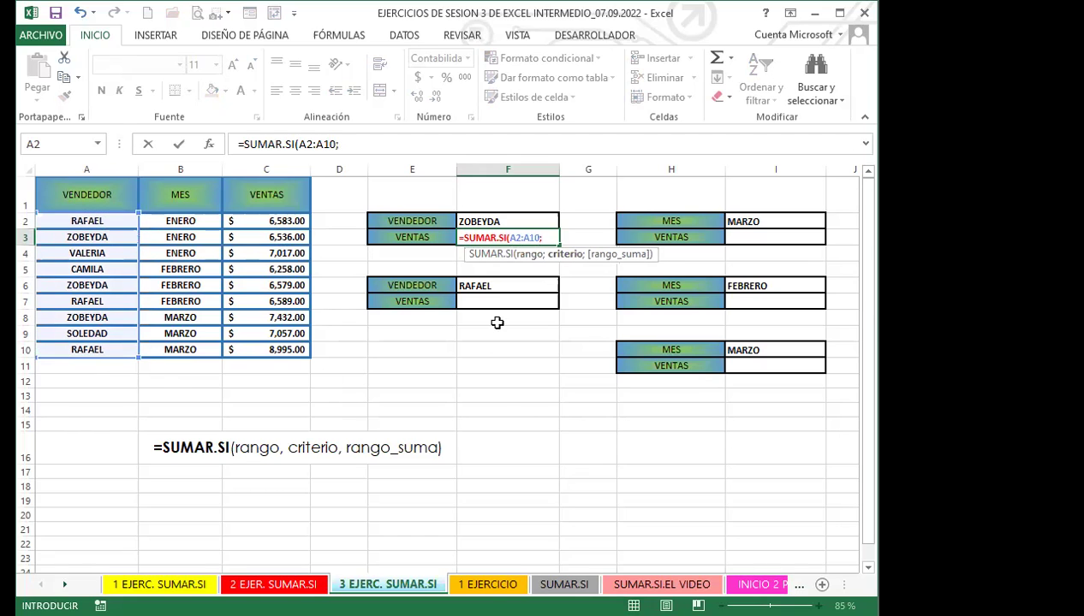
click(514, 220)
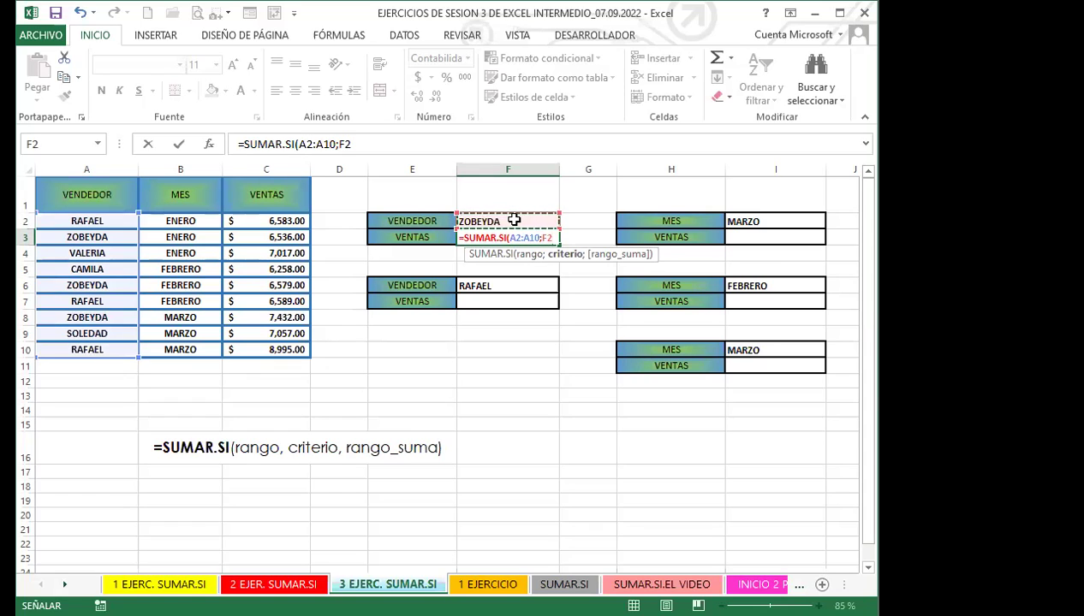
text(;)
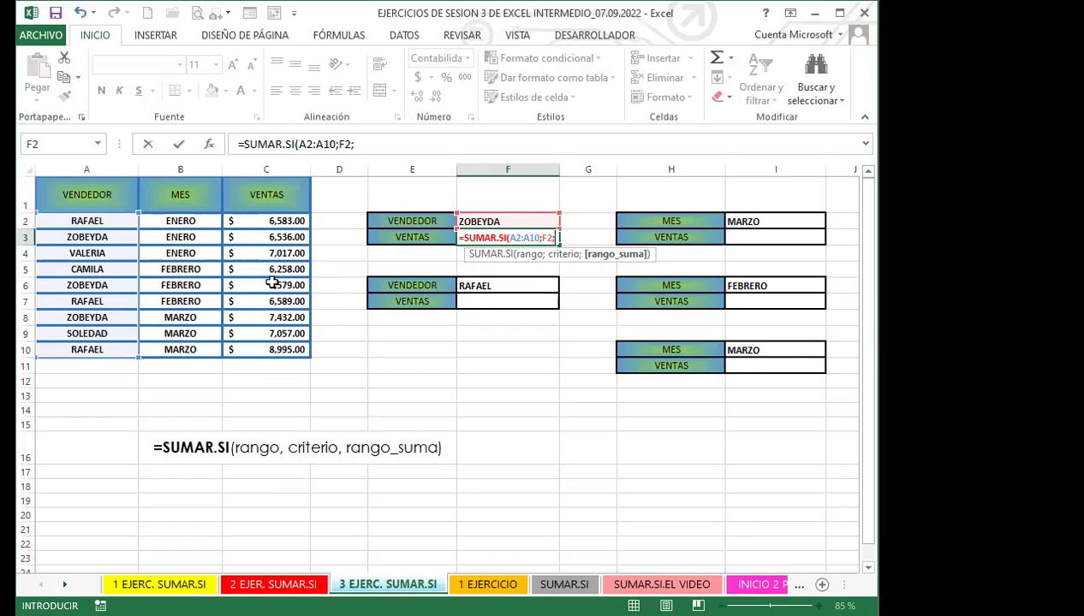
click(263, 221)
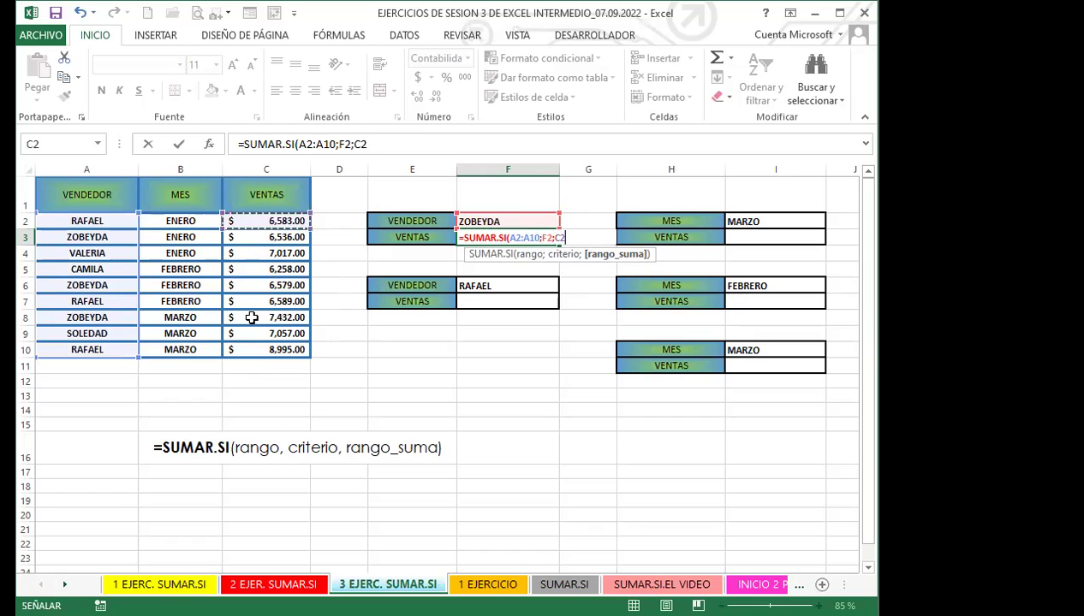
shift+click(252, 347)
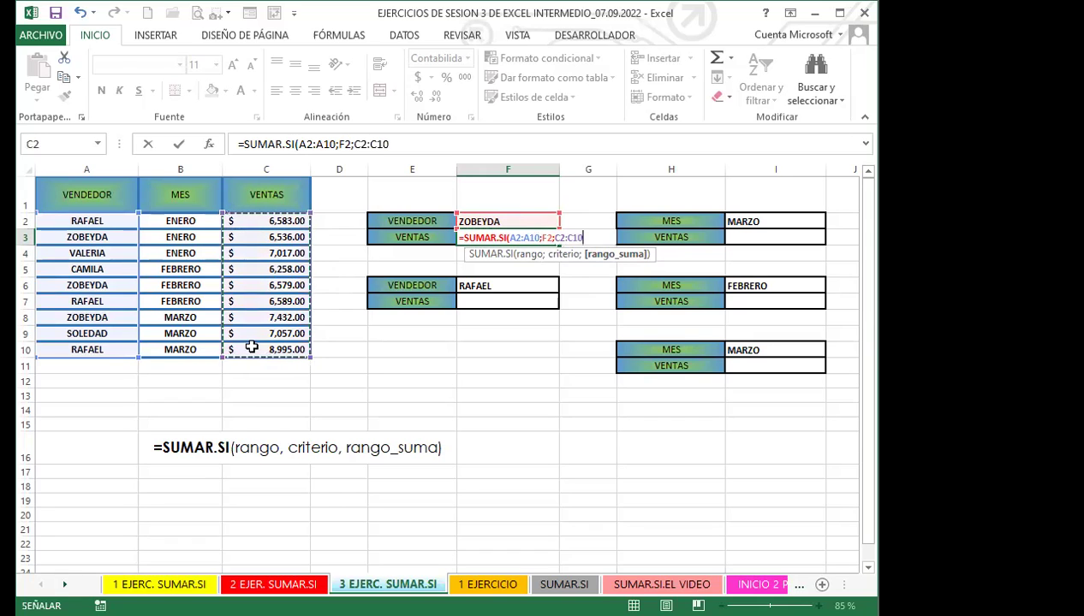
key(Return)
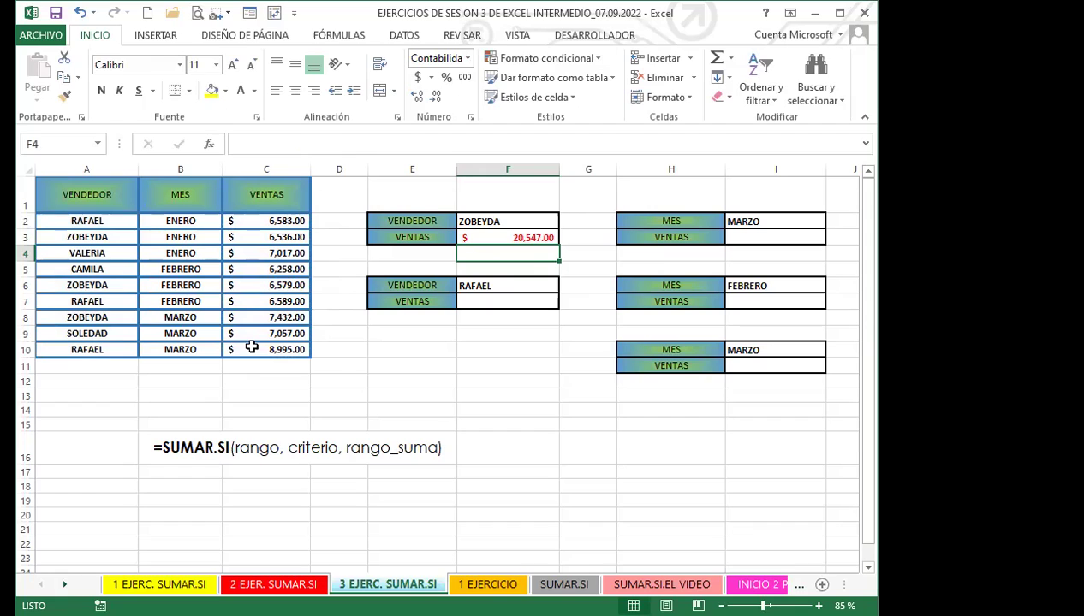
Step: Enter the manual check sum =C3+C6+C8 in D13 for the seller named in F2
click(329, 395)
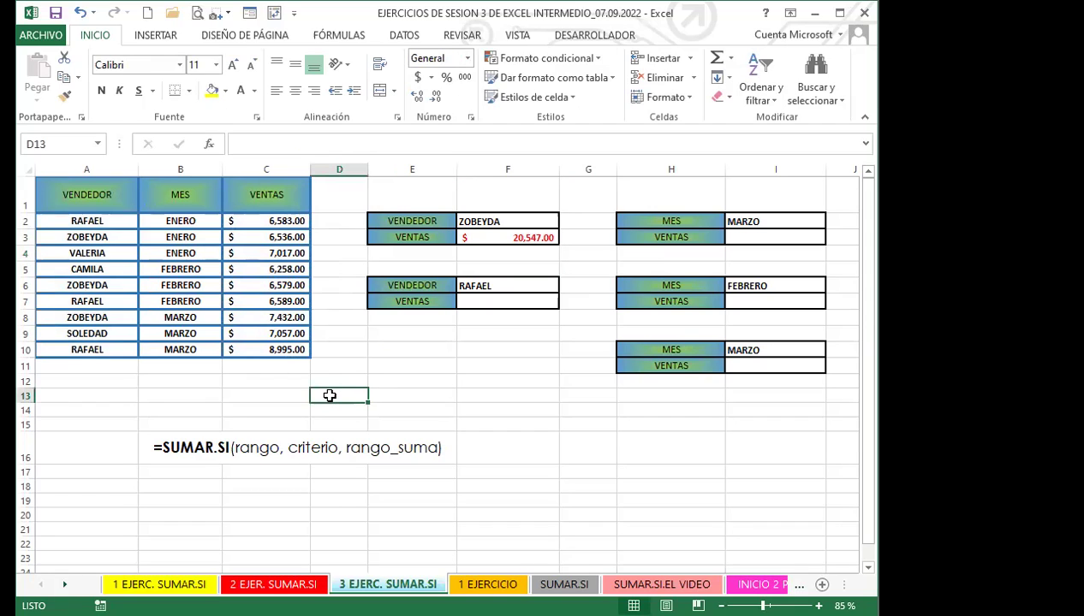
text(=)
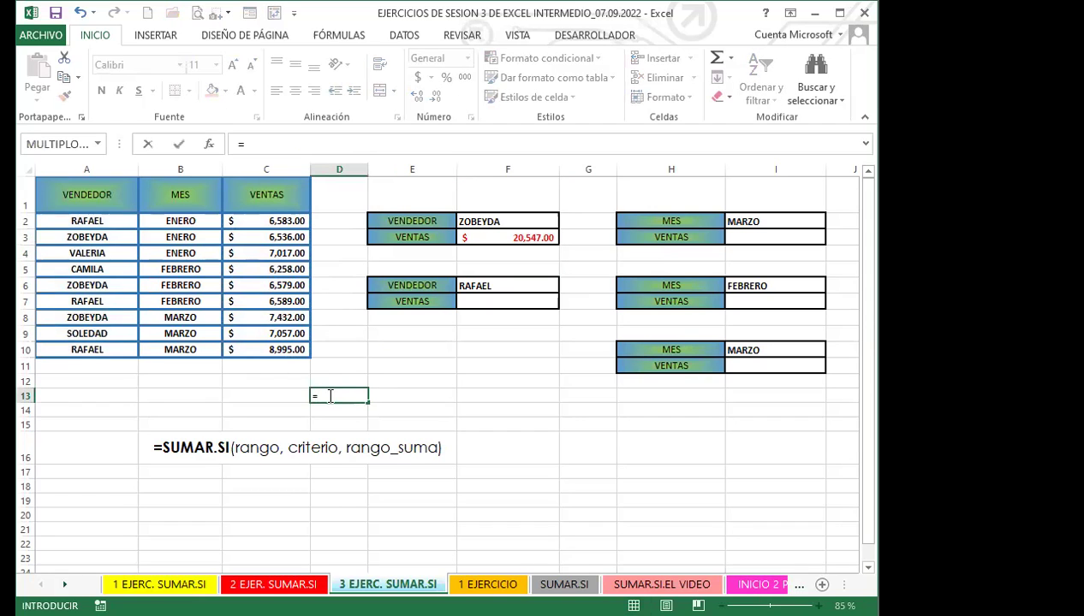
click(261, 236)
text(+)
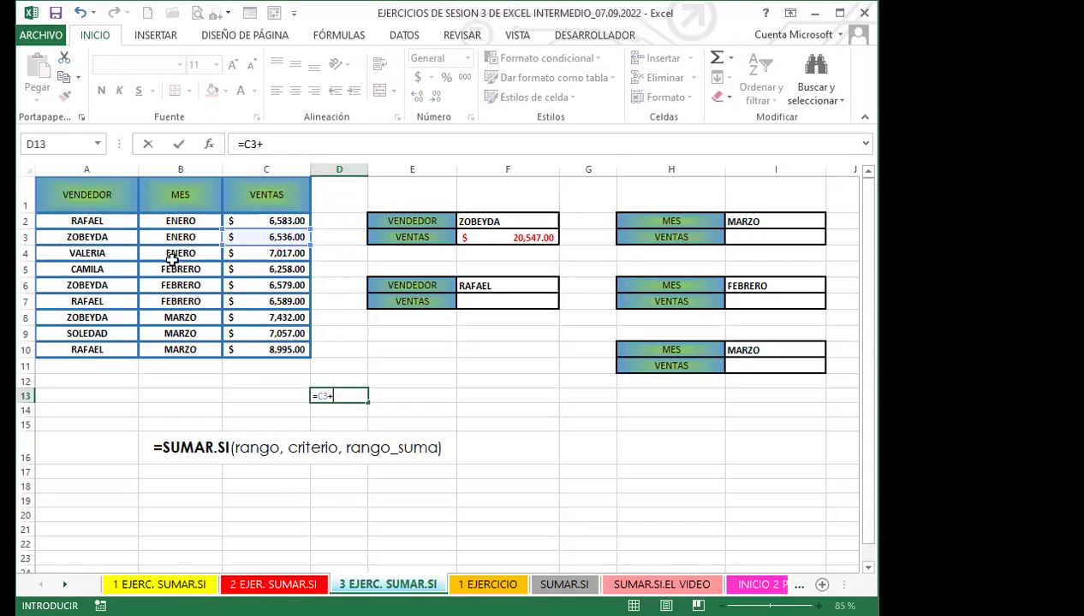
click(274, 288)
text(+)
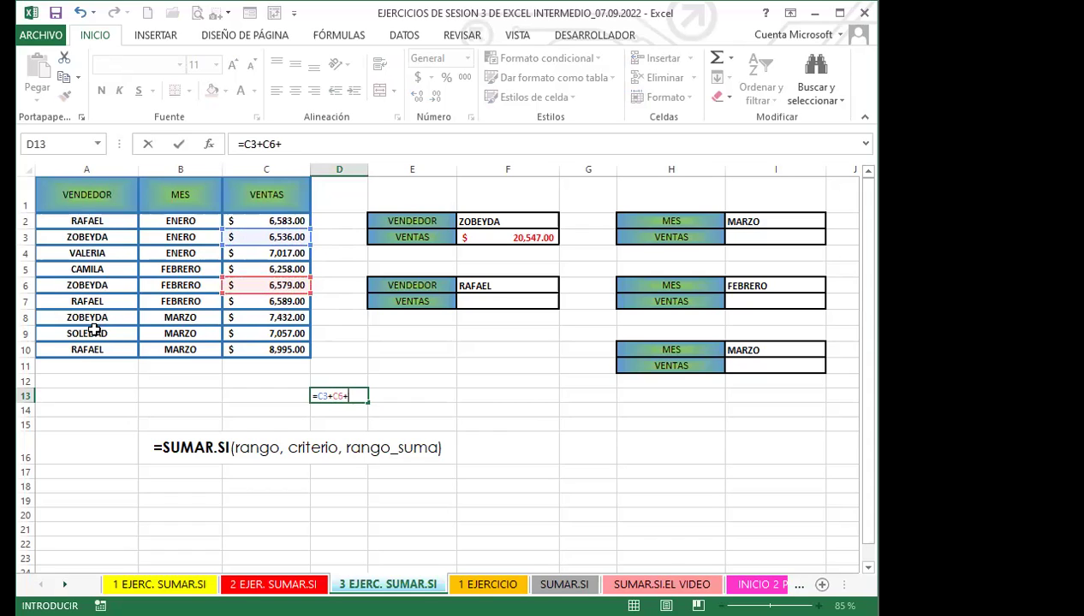
click(261, 317)
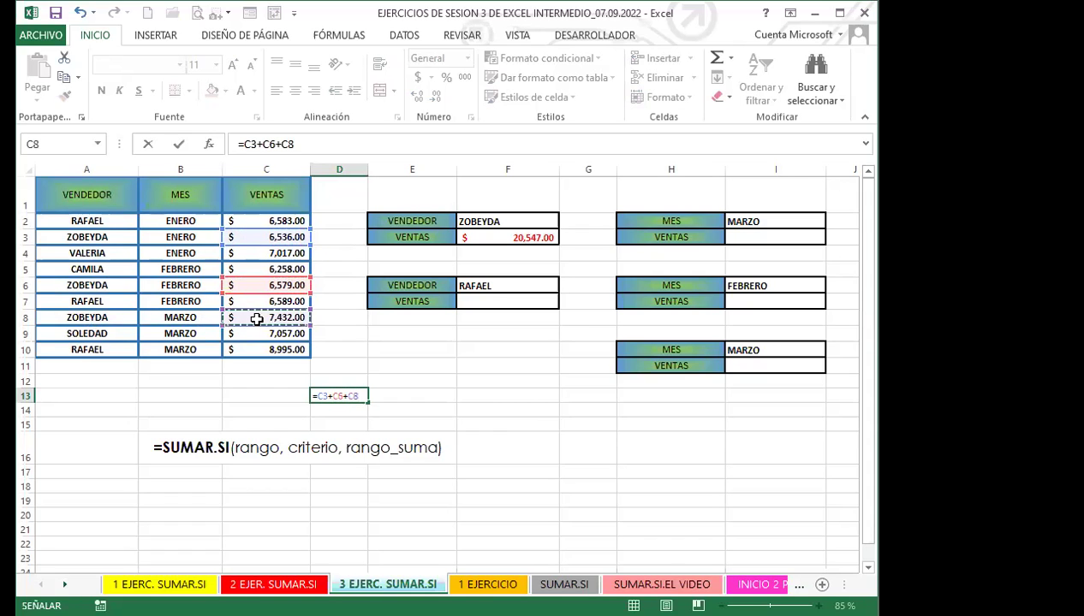
key(Return)
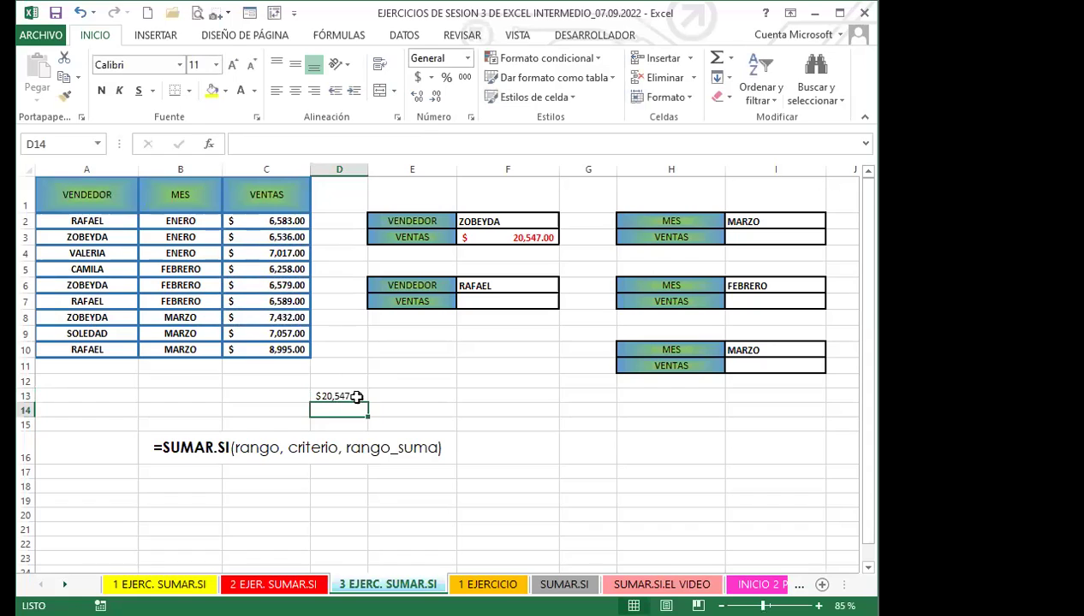
Step: Fill the check total in D13 with yellow and make it bold
click(356, 395)
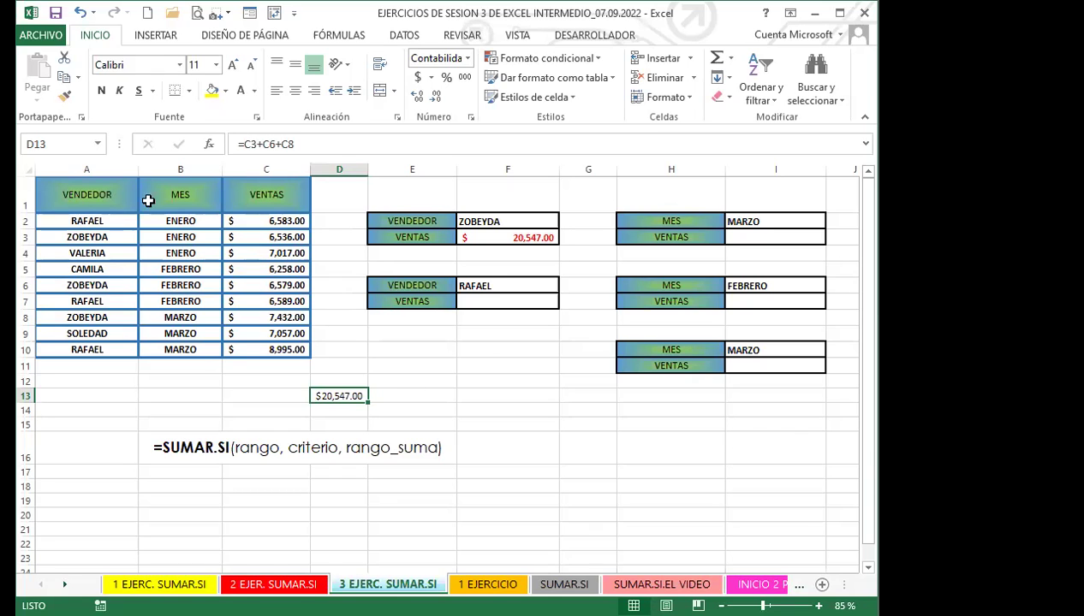
click(211, 91)
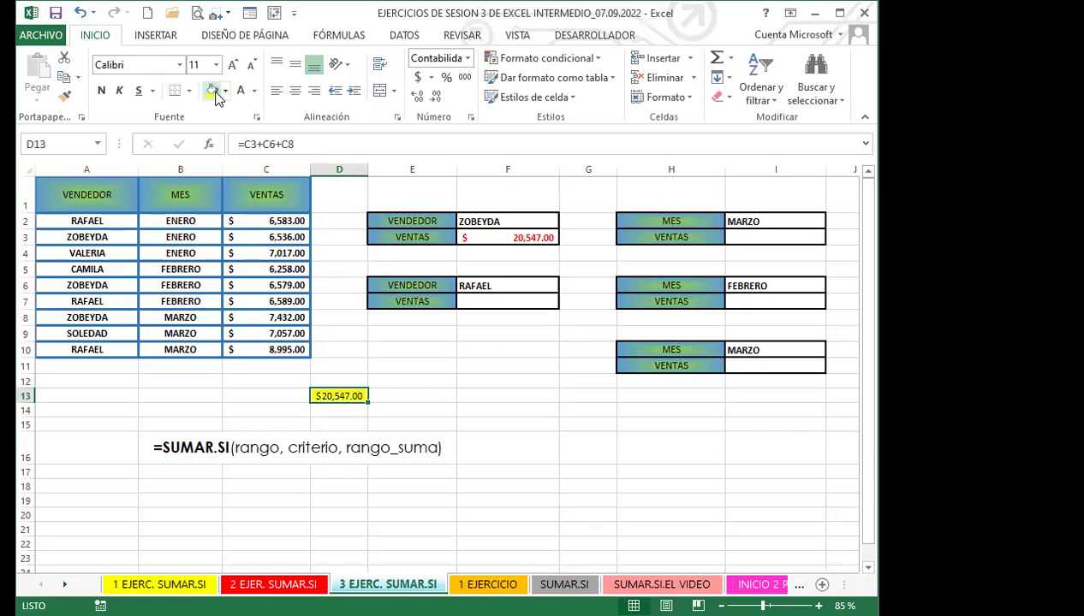
click(101, 91)
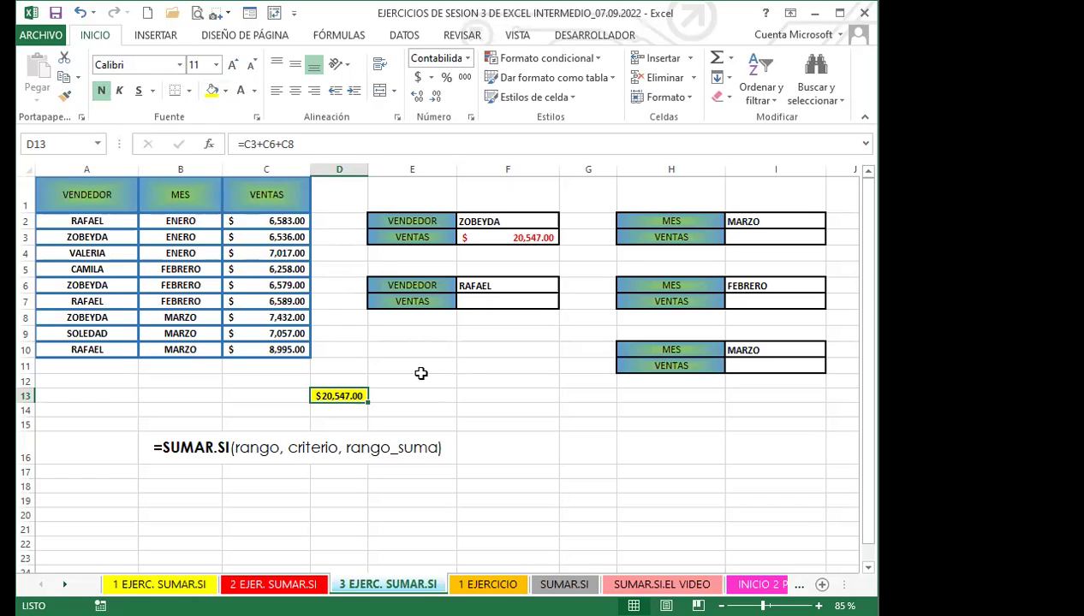
Step: Replace the criterion in F2 with the name of the seller in row 4, in lowercase
click(519, 222)
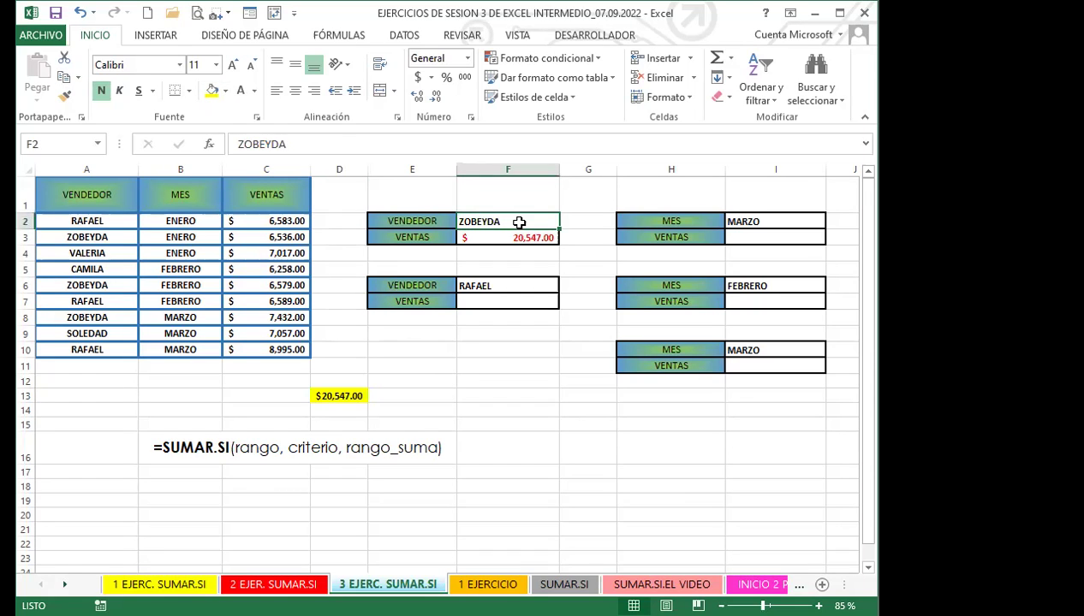
text(valeria)
key(Return)
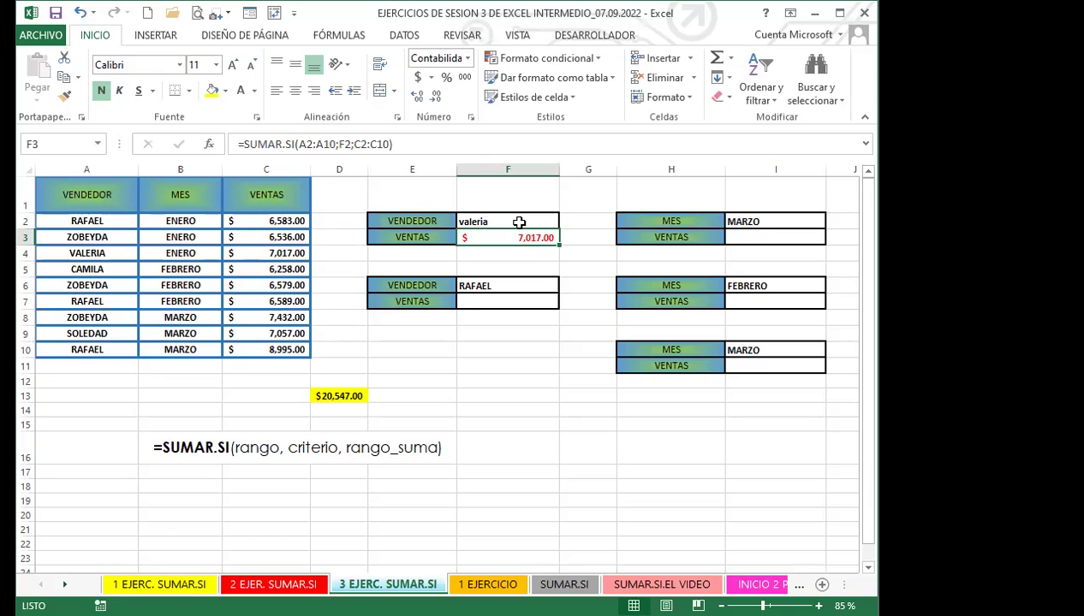
Step: Copy the seller name from A4 into the criterion cell F2 and end the copy mode
click(113, 254)
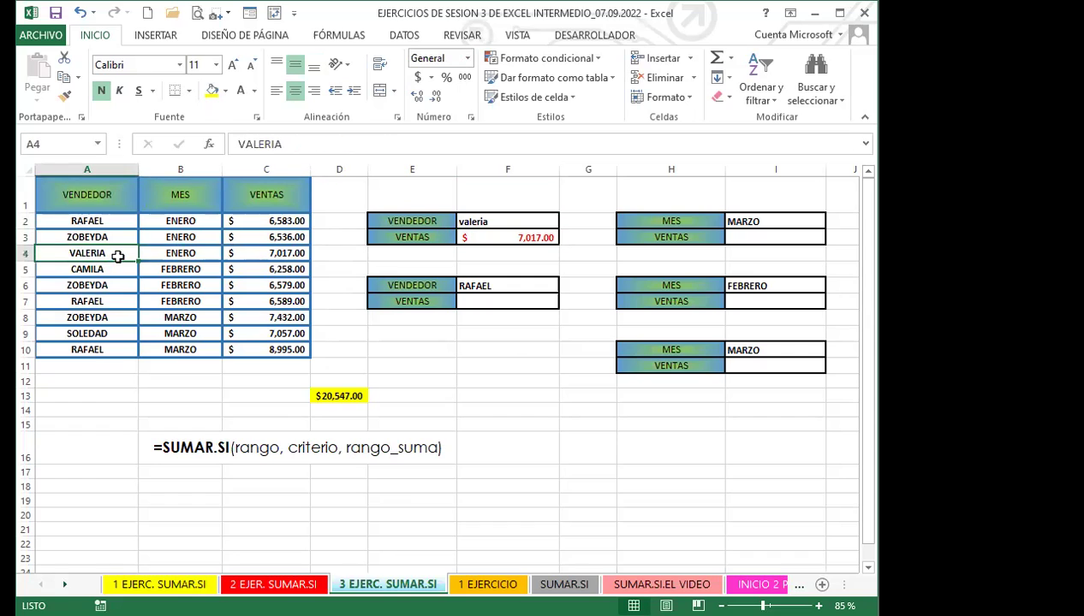
key(ctrl+c)
click(531, 222)
key(ctrl+v)
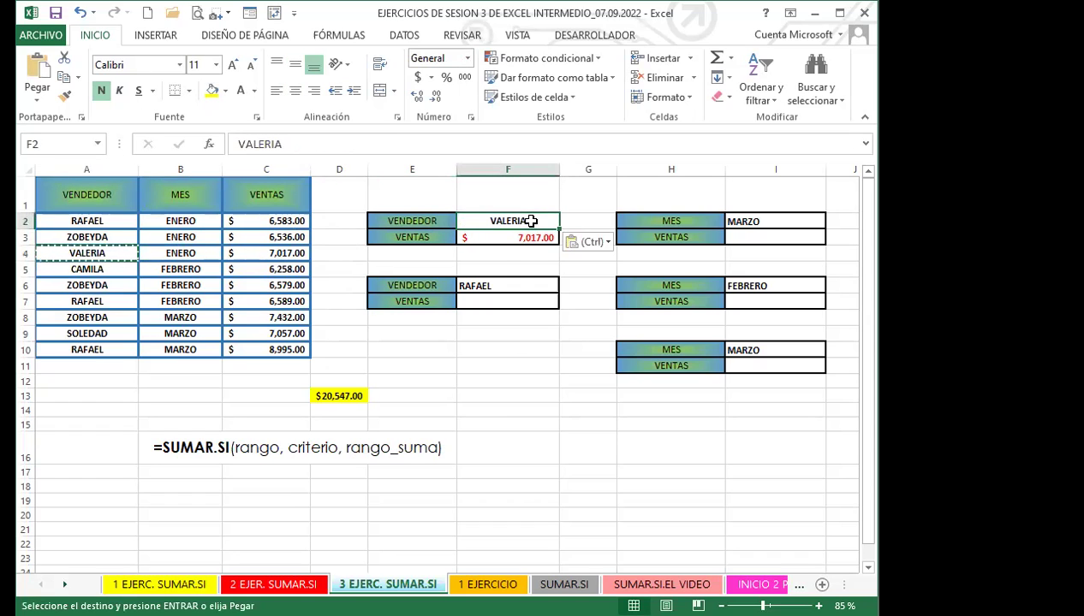
click(505, 255)
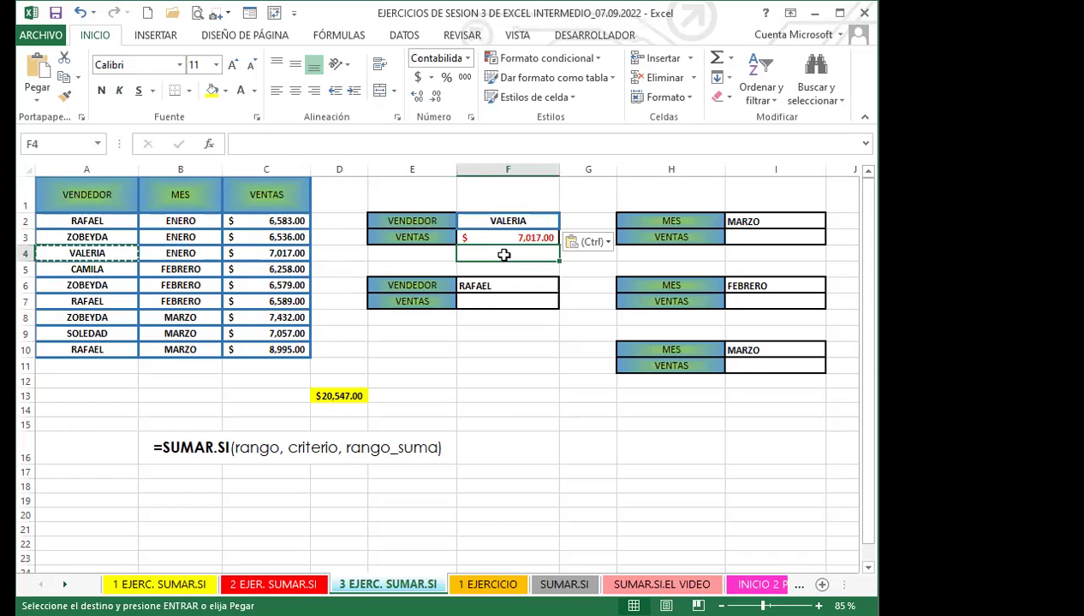
key(Escape)
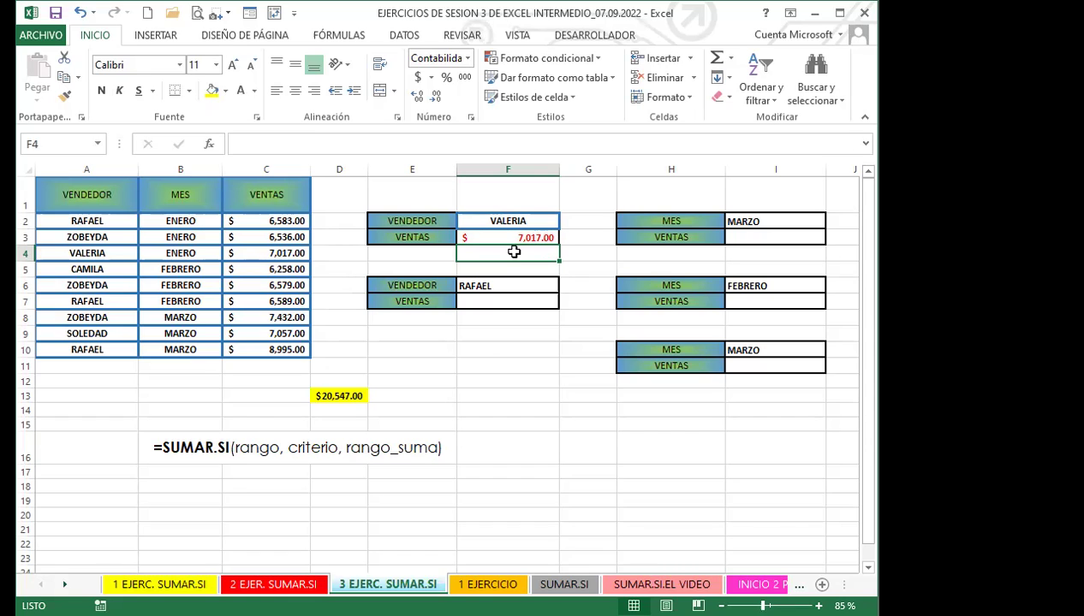
Step: Undo the last two changes to the seller criterion in F2
click(81, 13)
click(81, 12)
click(525, 341)
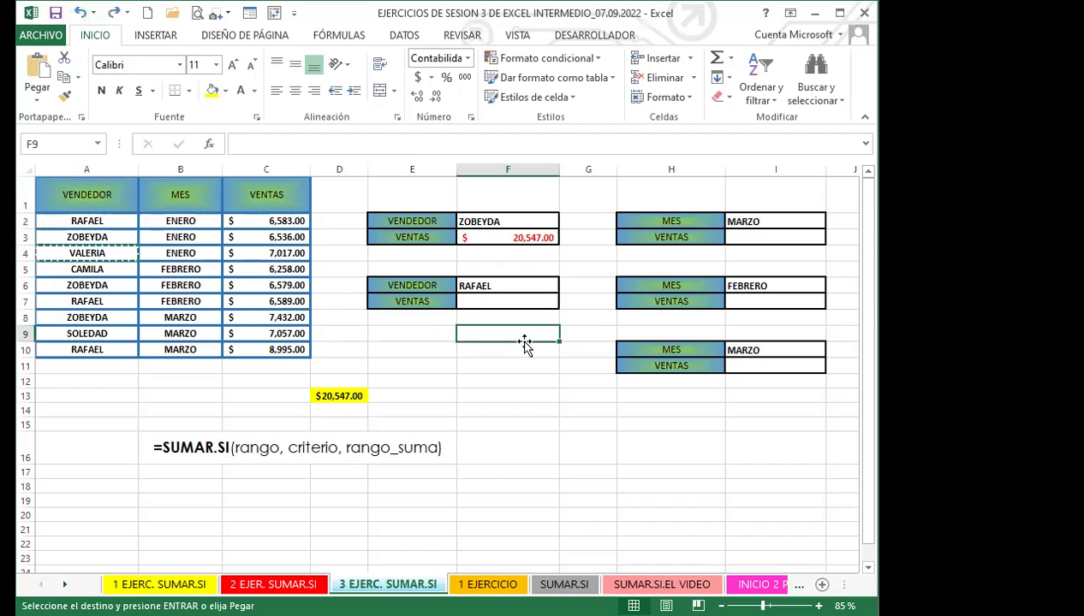
Step: Enter =SUMAR.SI(A2:A10;F6;C2:C10) in F7 to total the VENTAS of the seller named in F6, and check the result
click(513, 301)
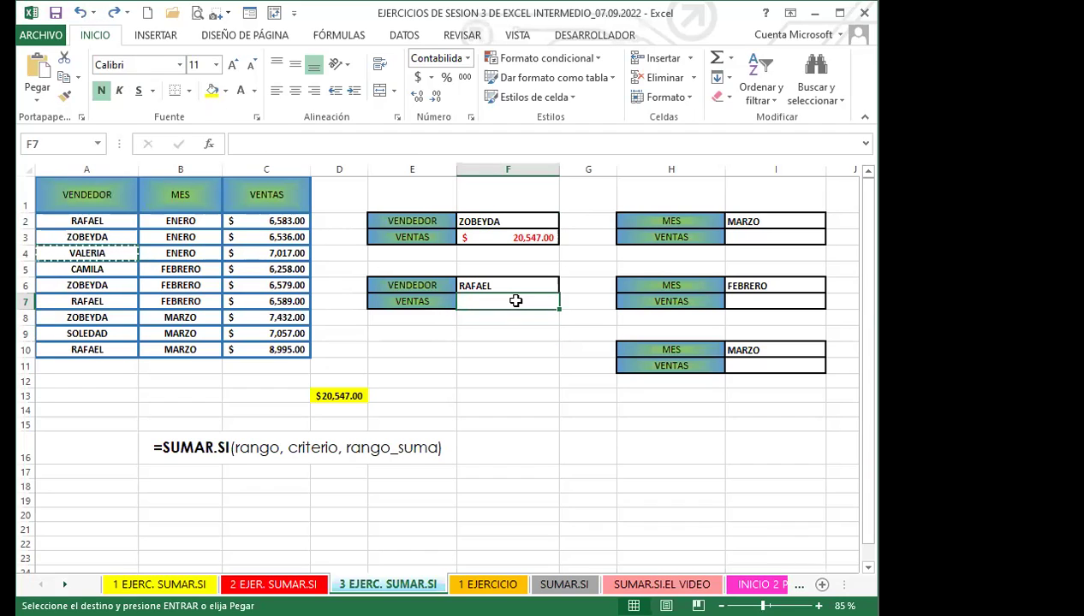
text(=)
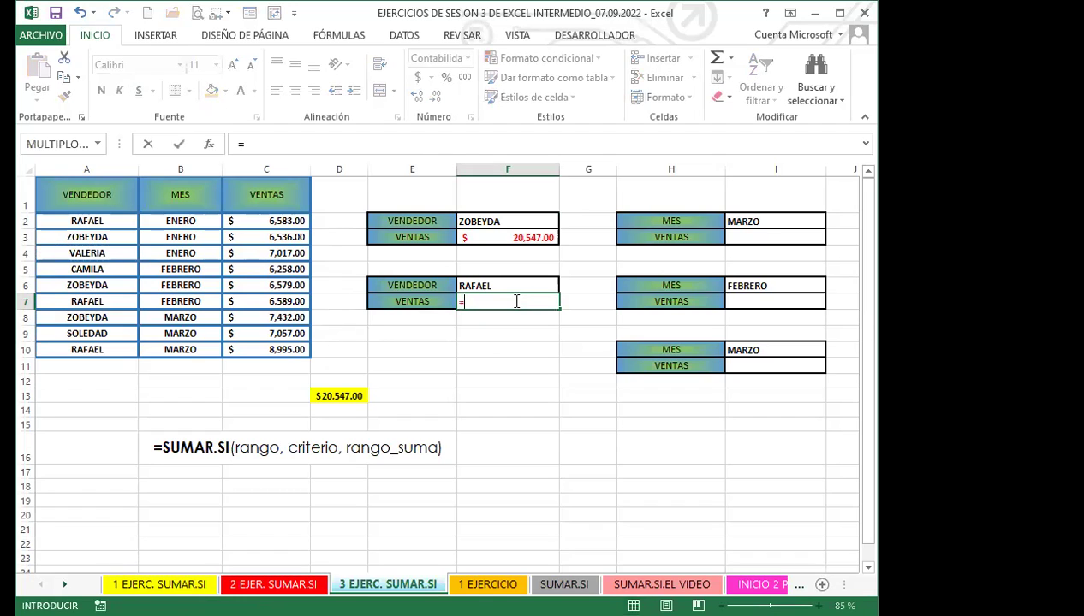
text(sumar)
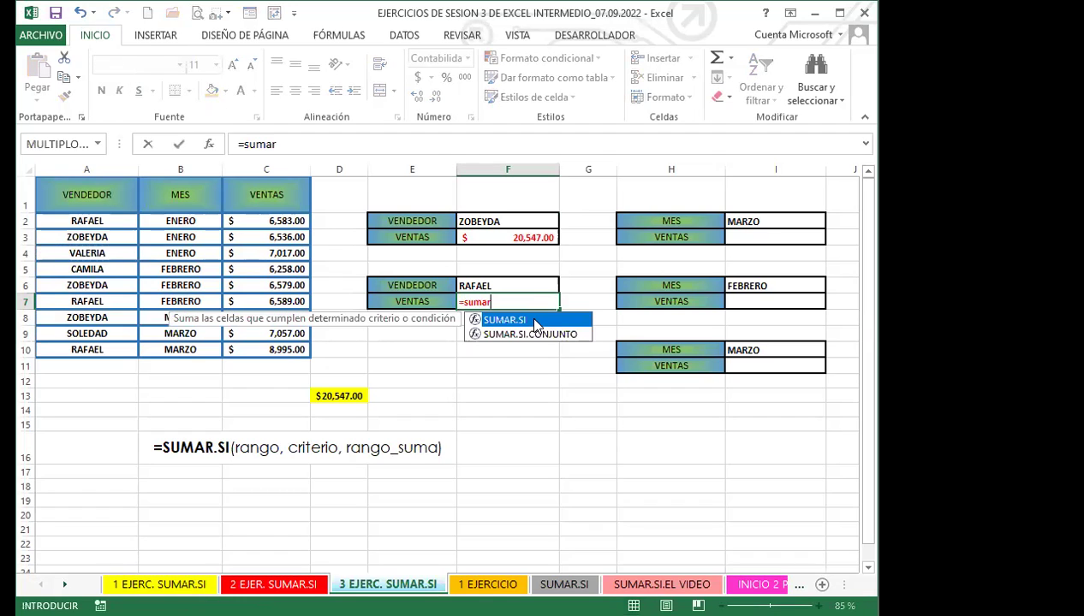
key(Tab)
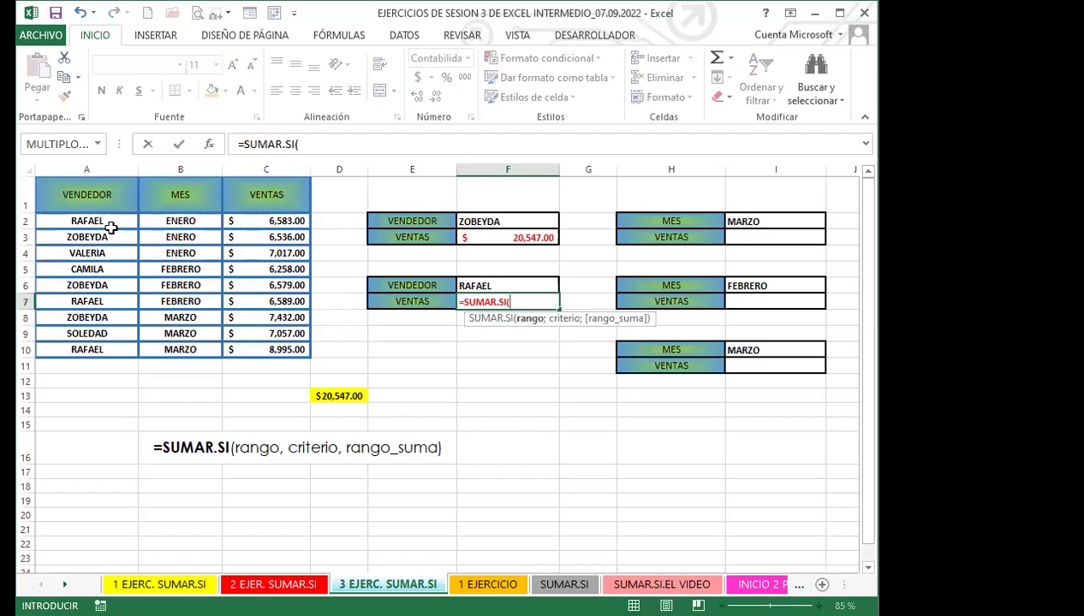
click(108, 221)
shift+click(104, 350)
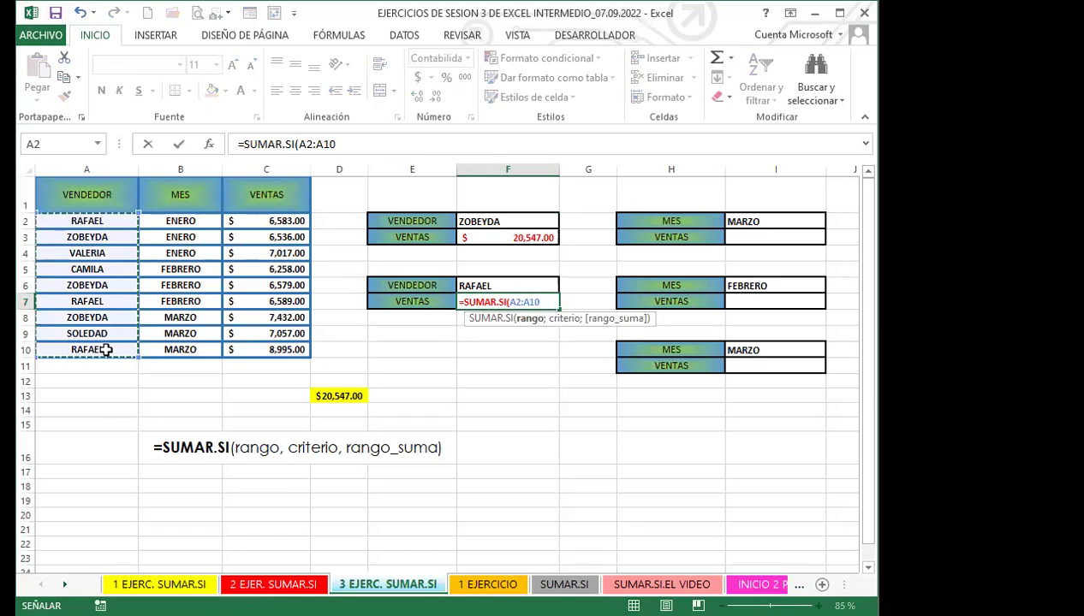
text(;)
click(511, 284)
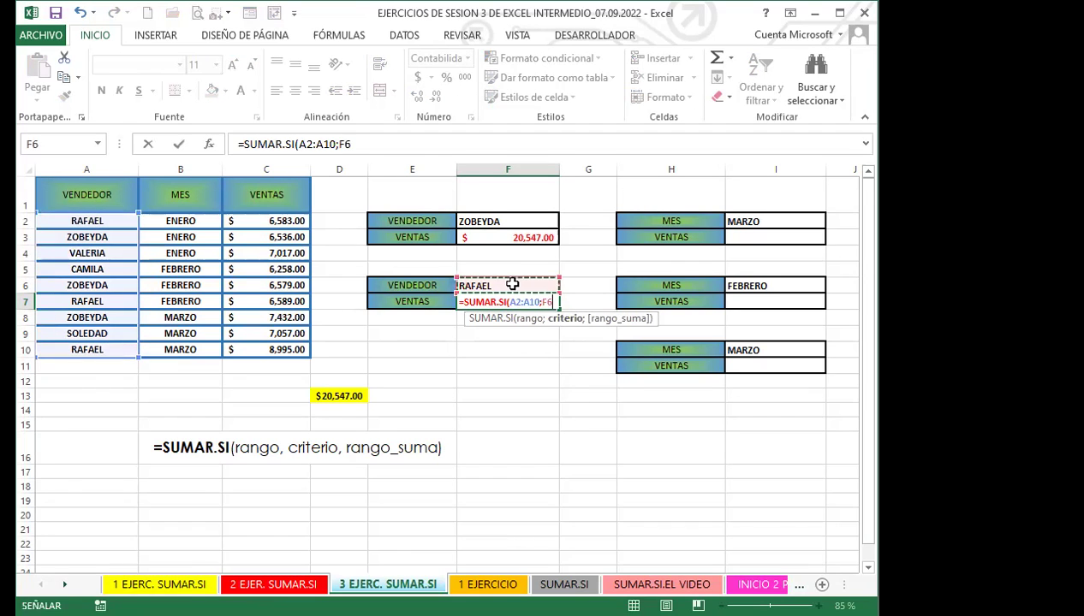
text(;)
click(239, 221)
shift+click(248, 347)
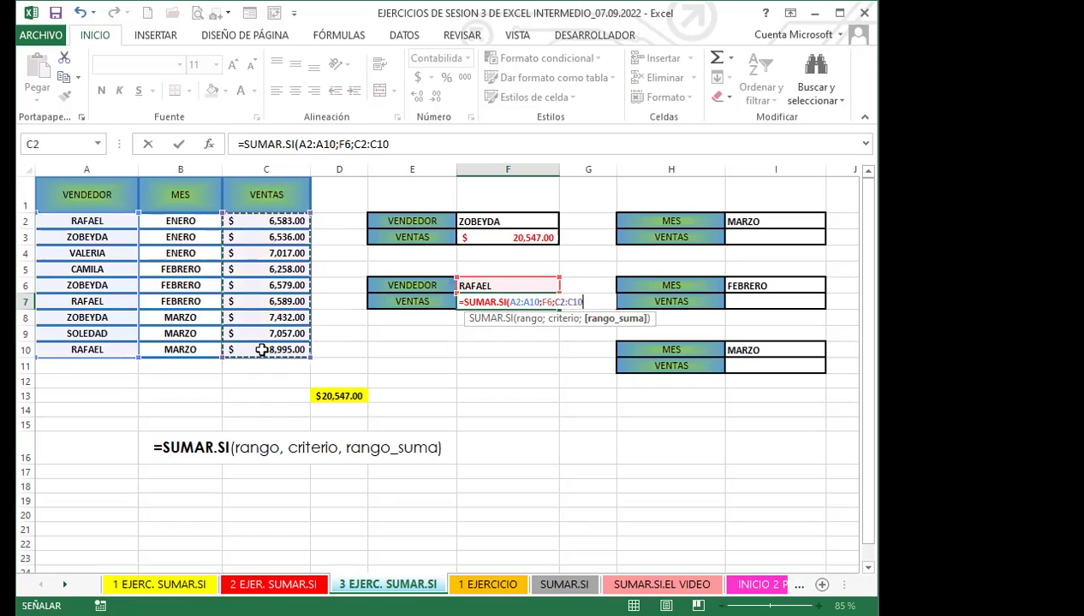
key(Return)
click(487, 302)
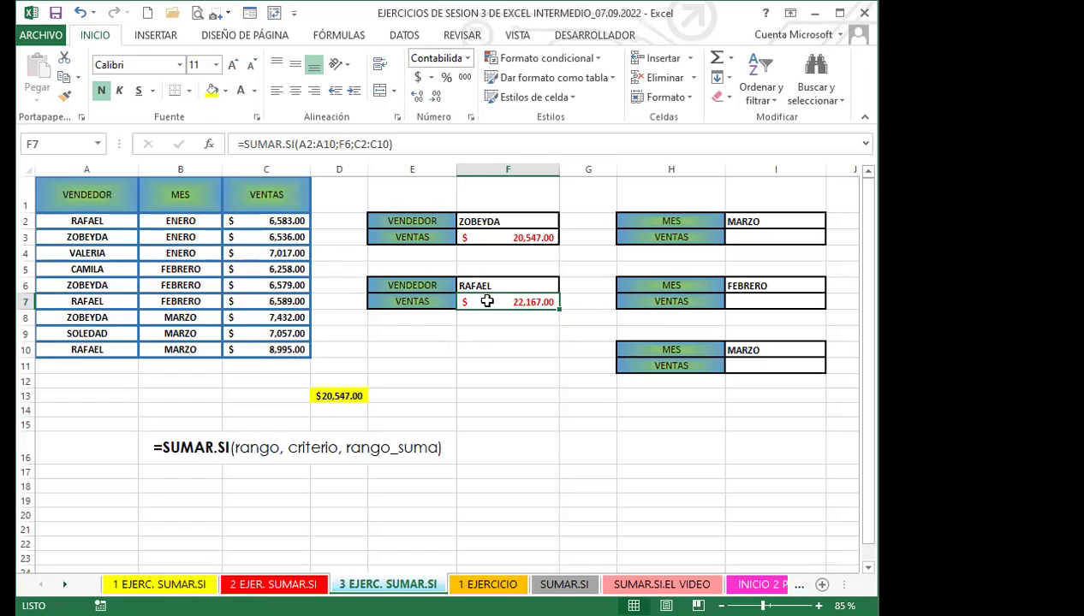
click(487, 408)
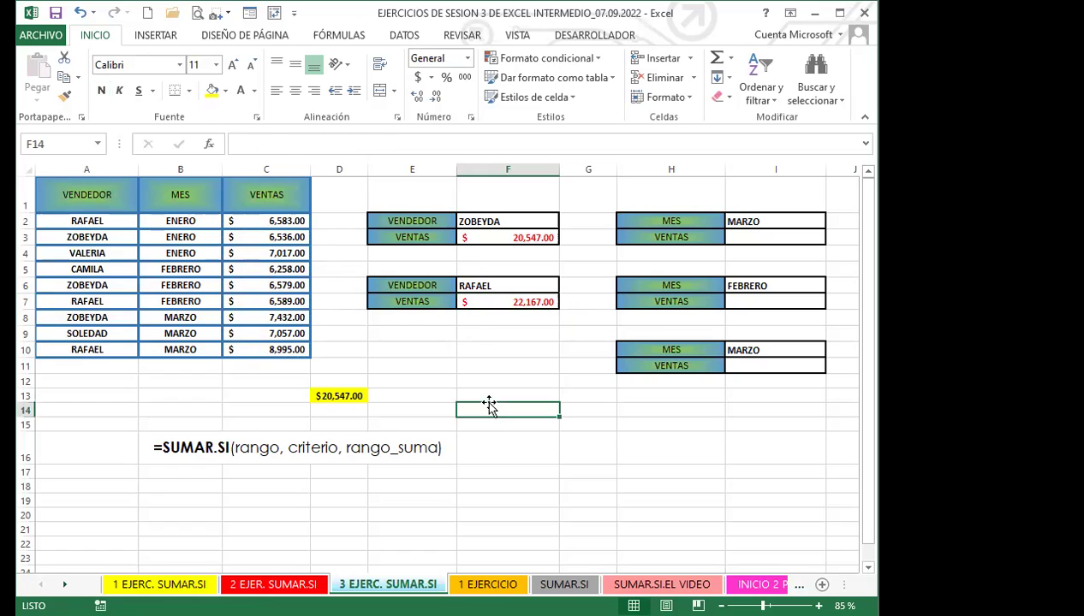
Step: Copy the formatting of the VENTAS result in F7 to the empty cell F13
click(490, 286)
click(485, 301)
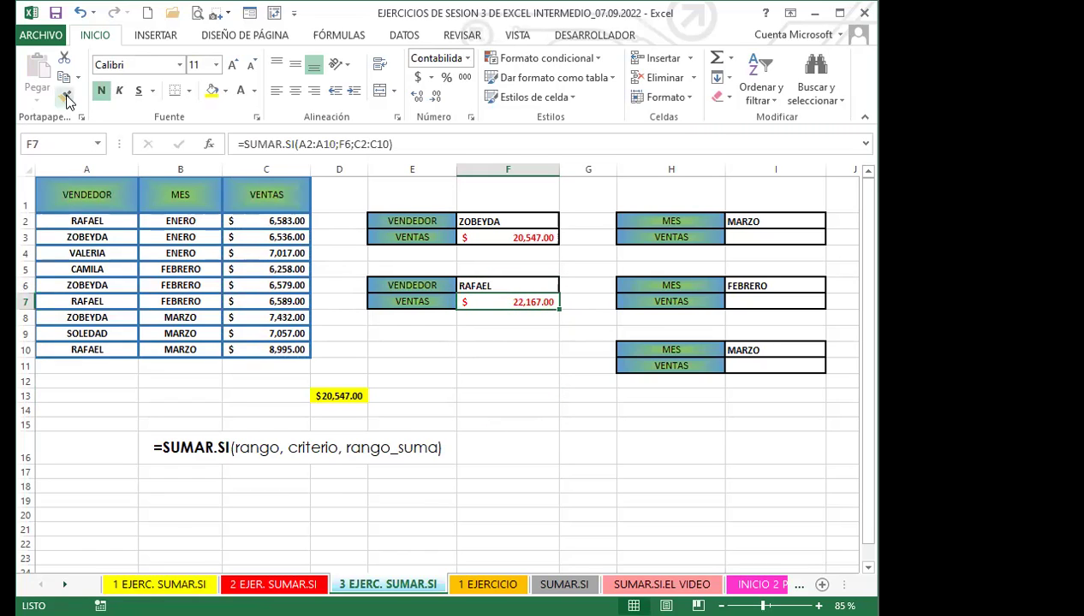
click(65, 95)
click(476, 401)
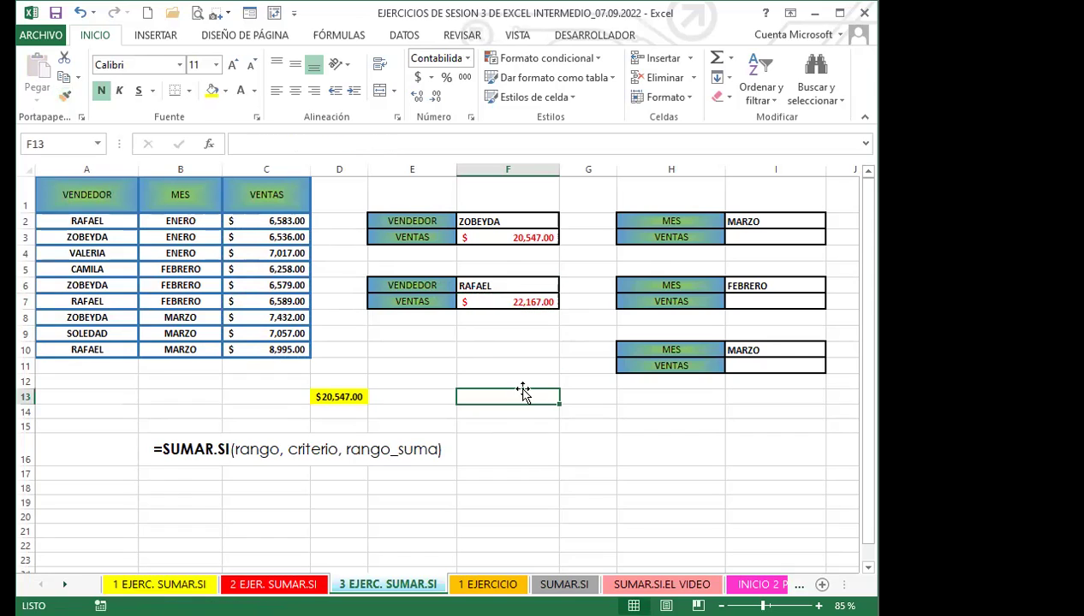
Step: Begin a formula in cell F13
text(=)
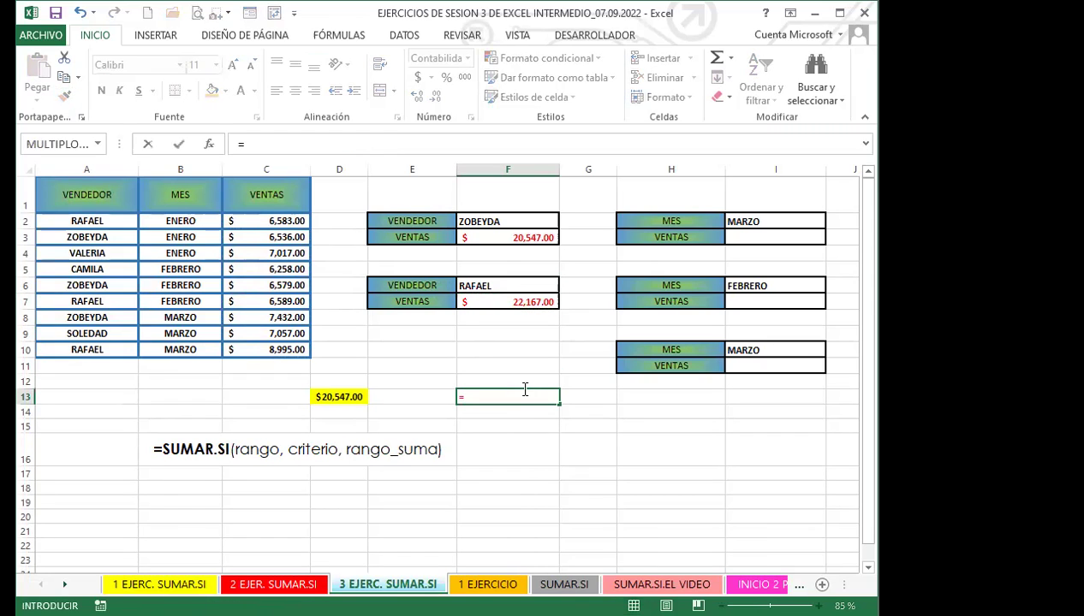
Step: In F13, use SUMAR.SI to sum C2:C10 where A2:A10 matches the A5 seller's name entered as quoted text, and review F3's formula
text(sumar)
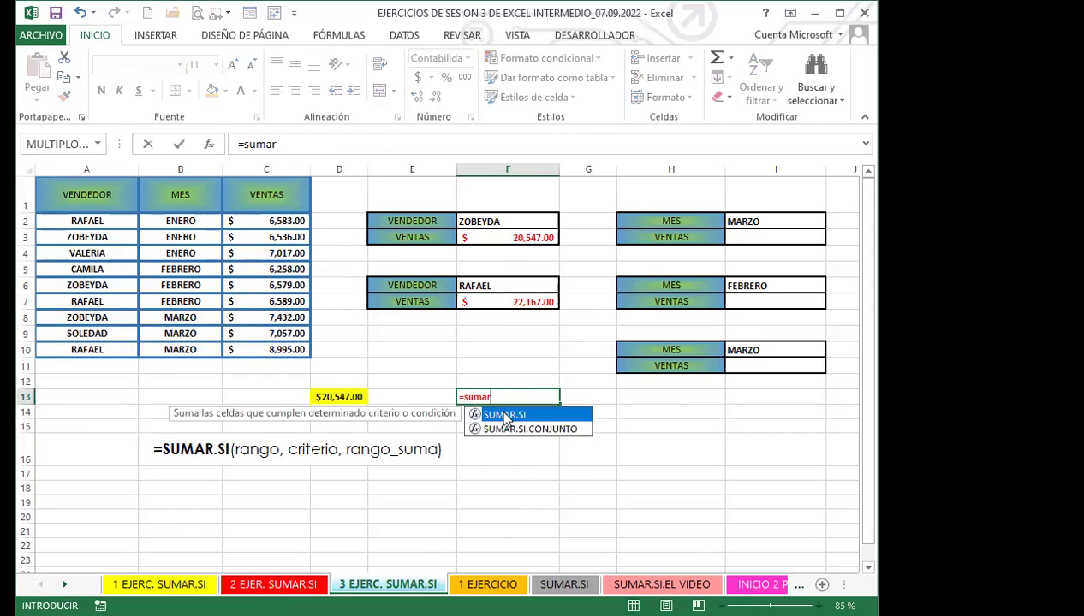
key(Tab)
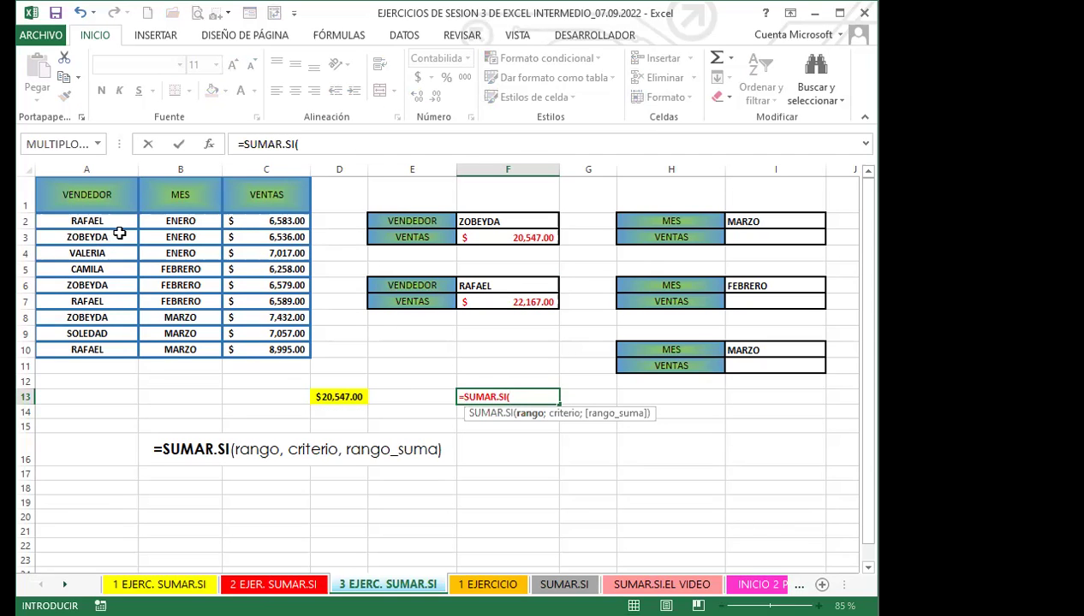
click(110, 224)
shift+click(120, 350)
text(;)
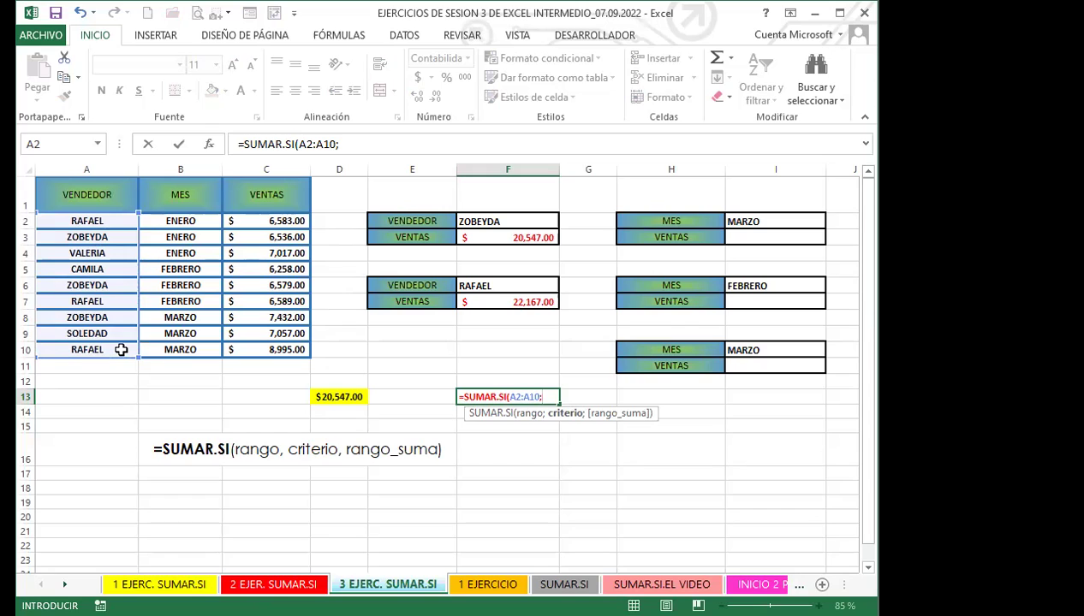
text("CAMILA";)
click(251, 223)
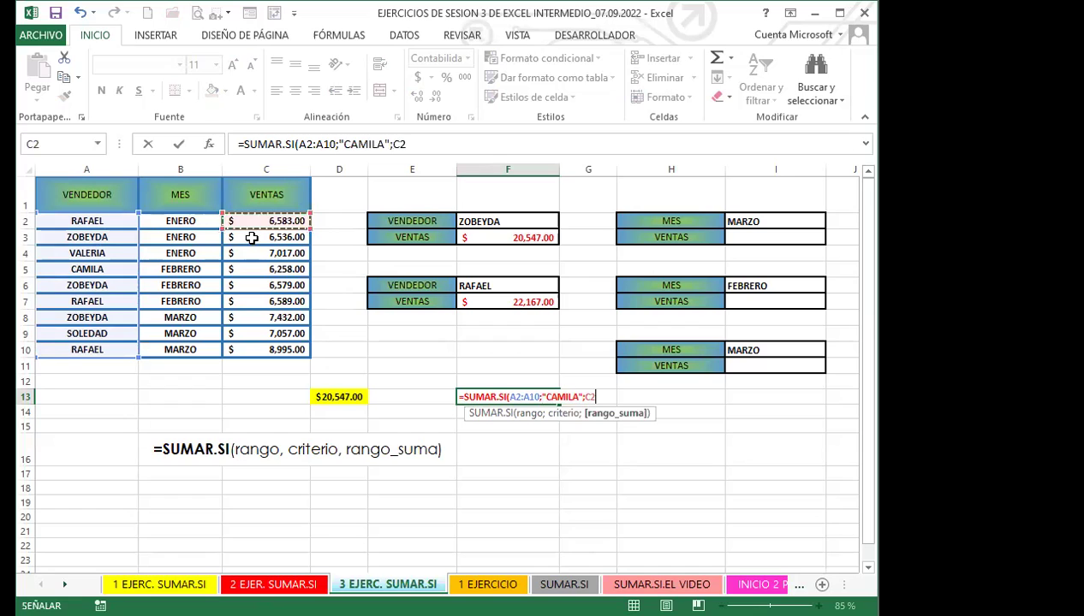
shift+click(251, 346)
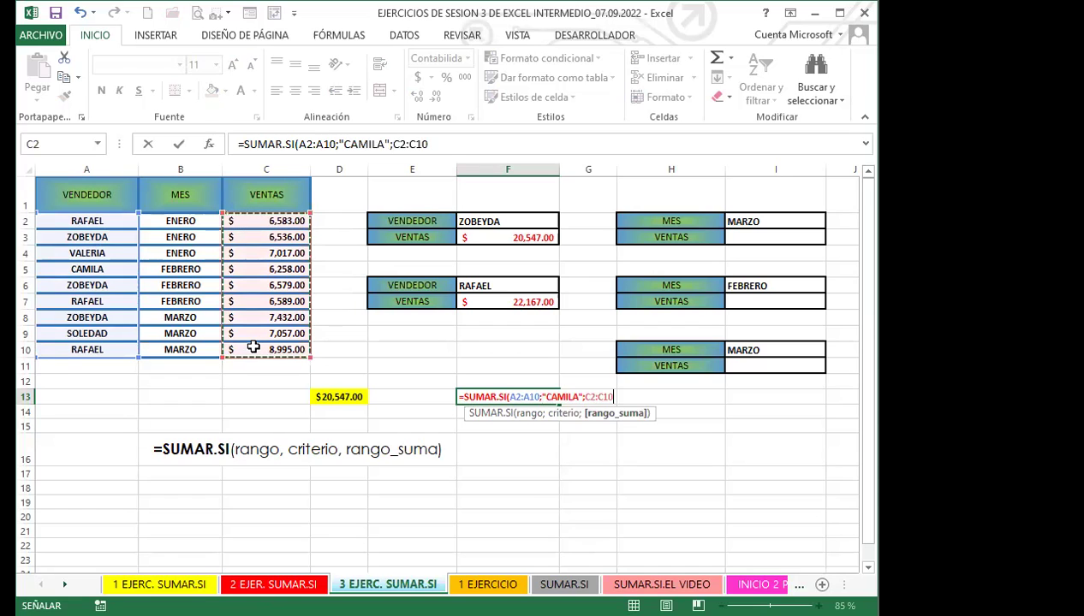
key(Return)
click(486, 398)
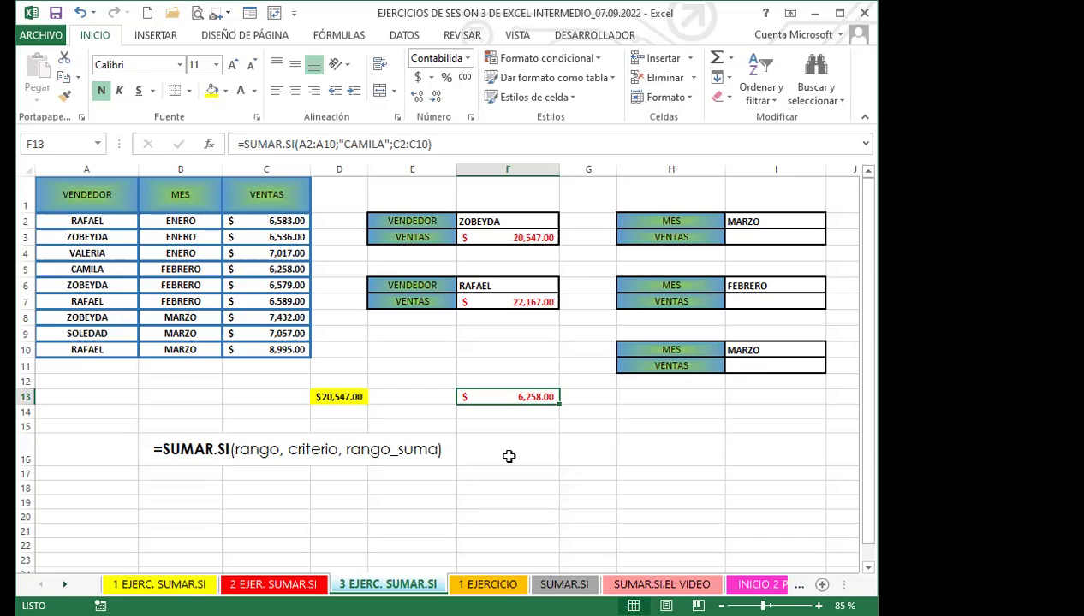
click(534, 221)
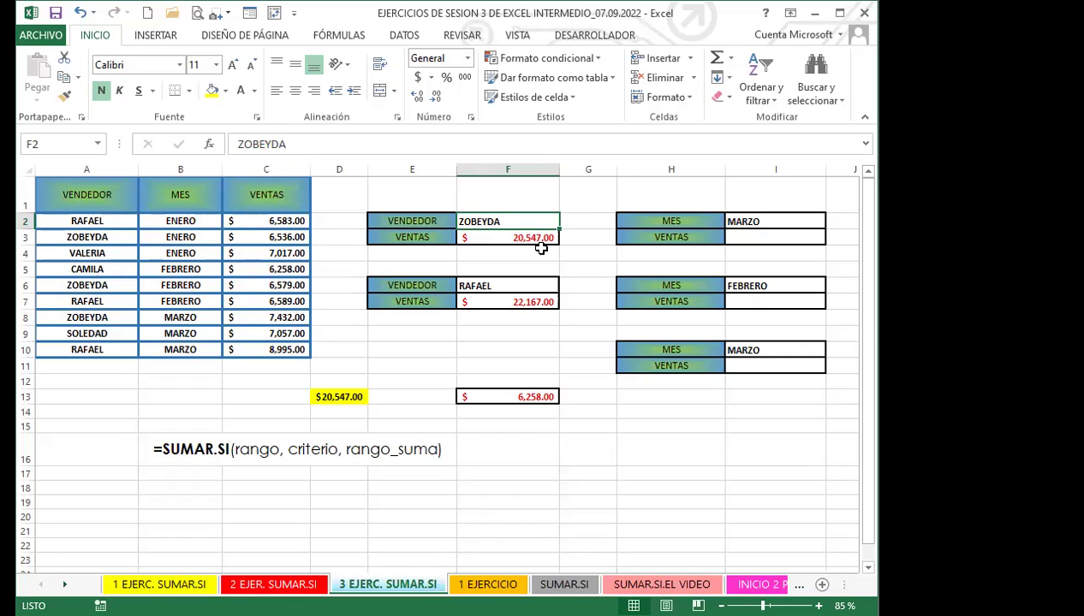
click(484, 236)
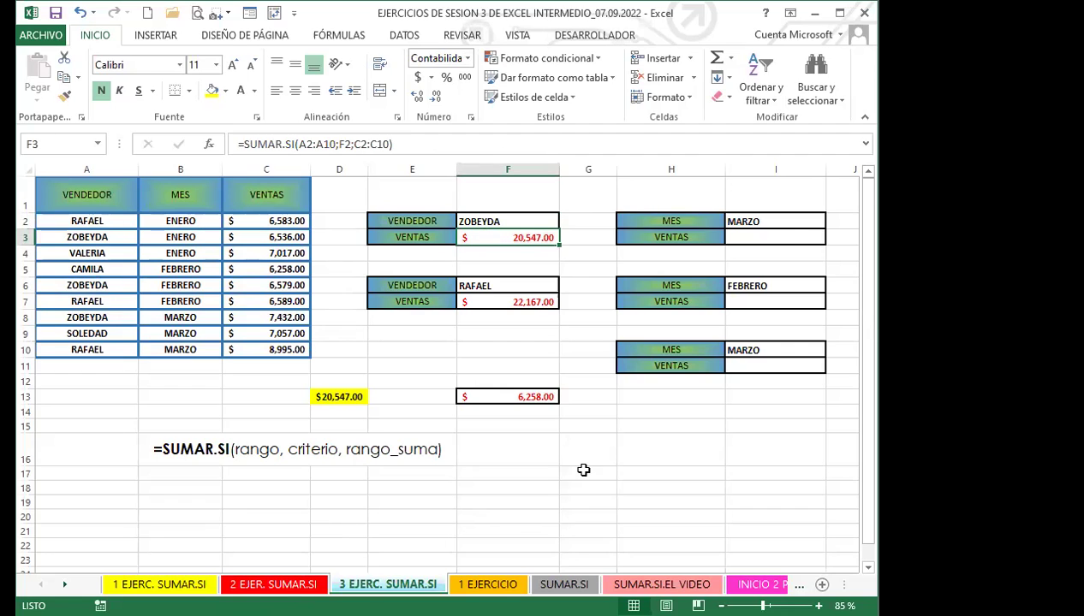
Step: Calculate the MARZO sales in I3 with SUMAR.SI, using range B2:B10, criterion I2 and sum range C2:C10
click(782, 233)
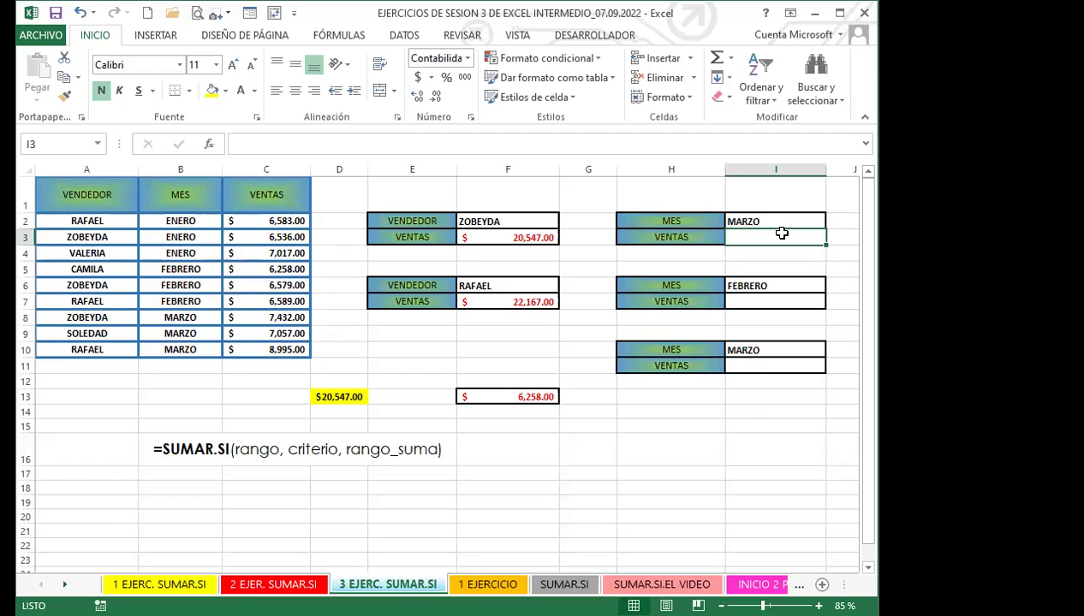
text(=)
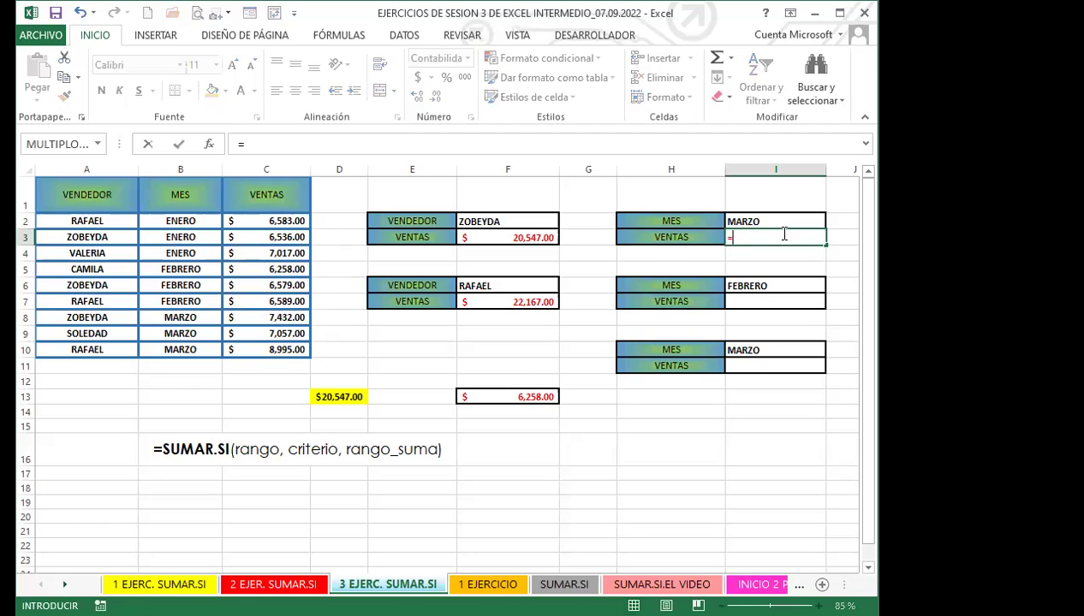
text(SUMAR)
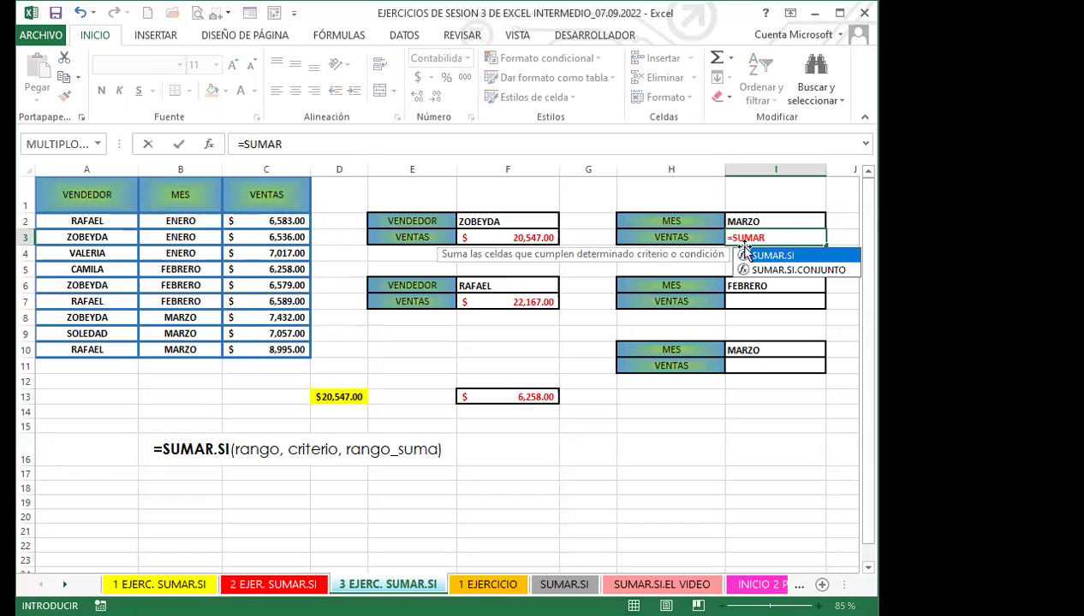
double_click(772, 256)
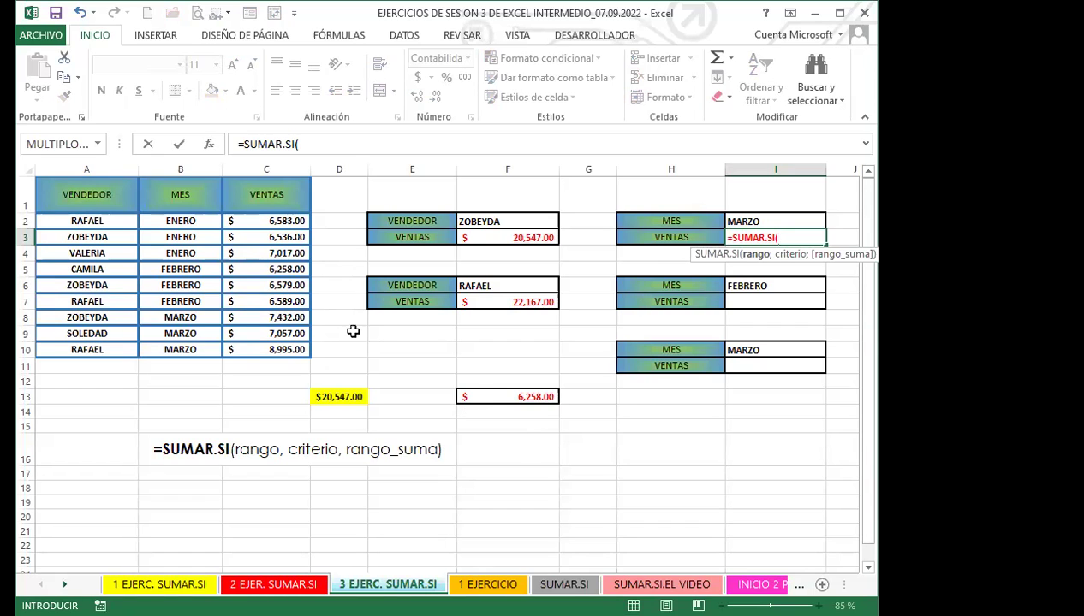
click(198, 225)
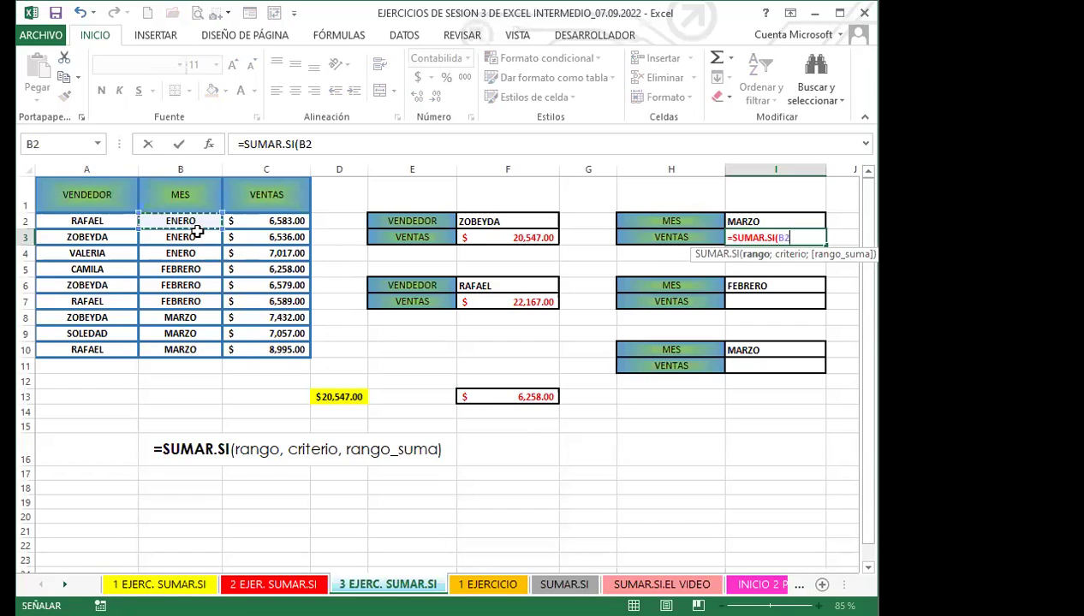
shift+click(187, 347)
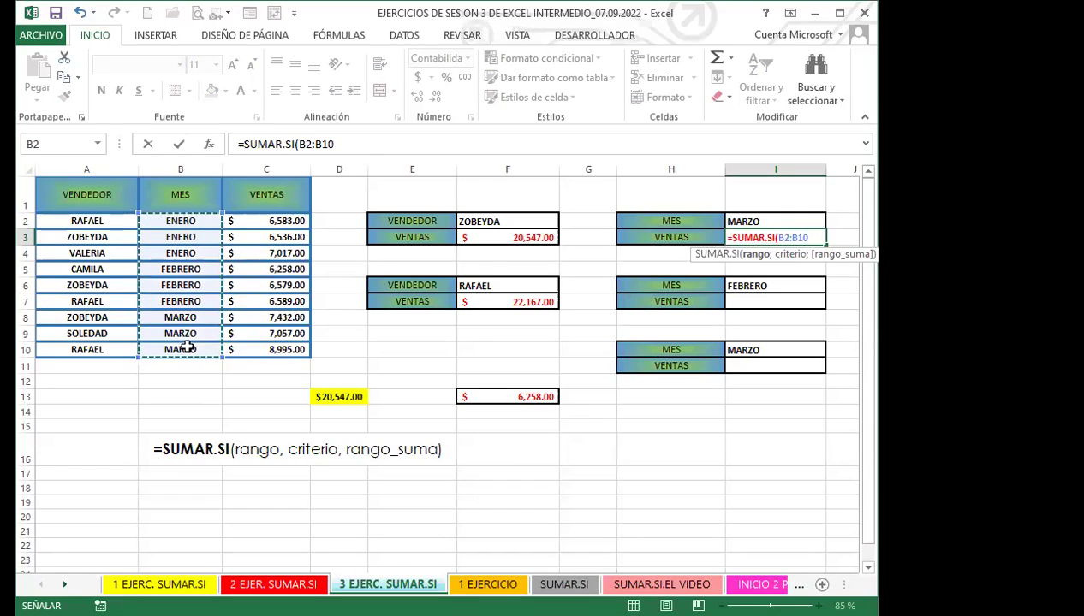
text(;)
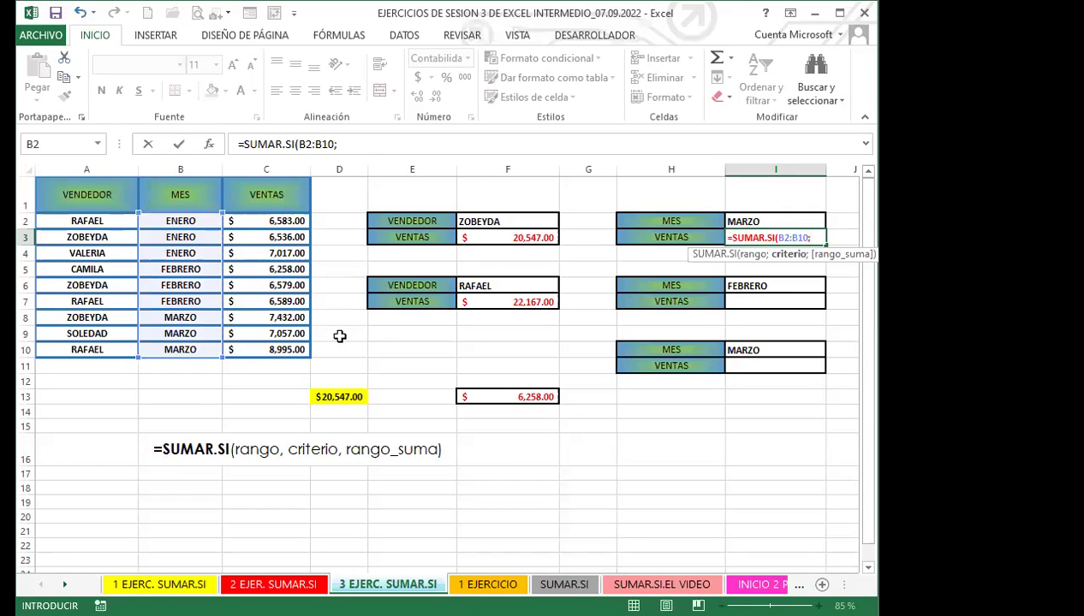
click(792, 221)
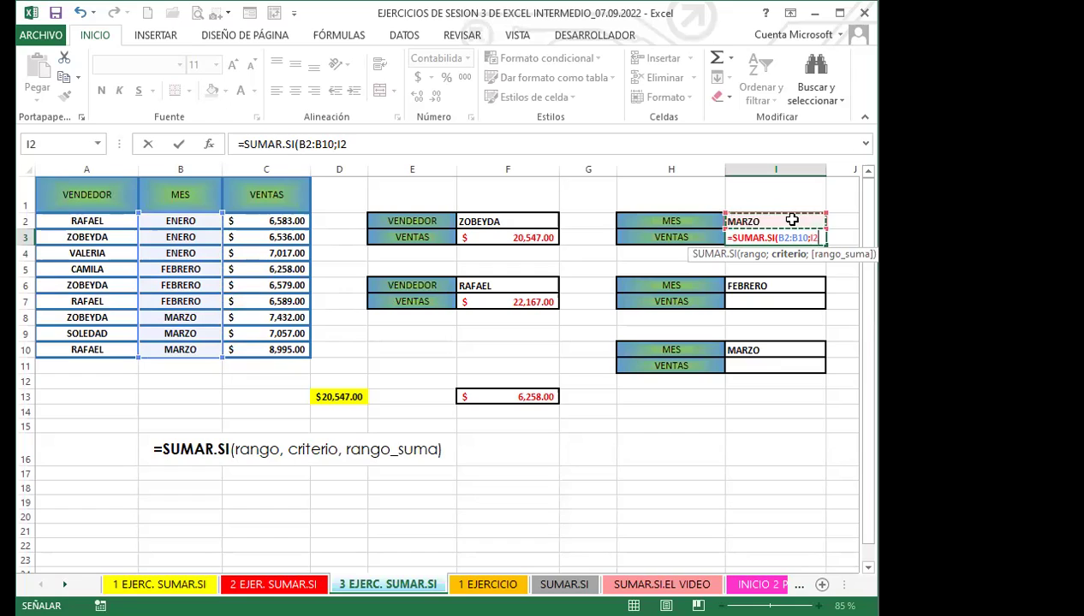
text(;)
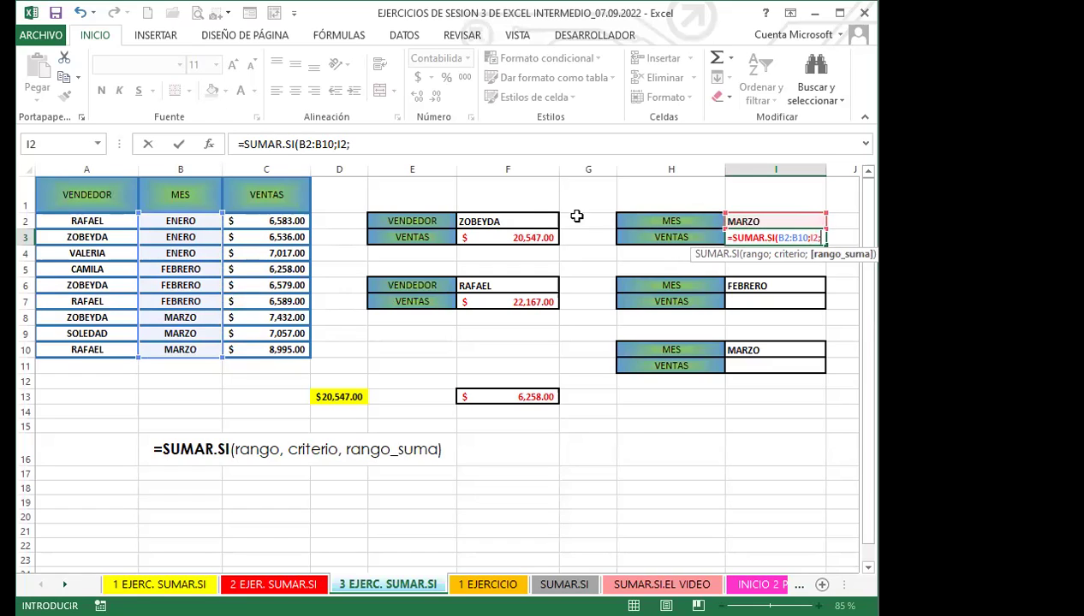
click(253, 222)
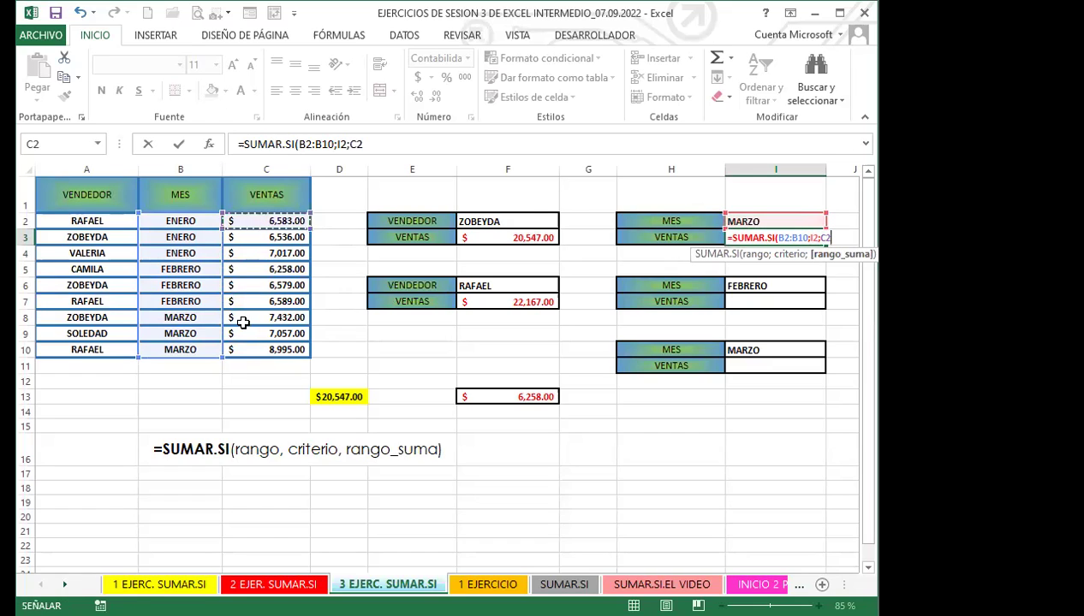
shift+click(243, 346)
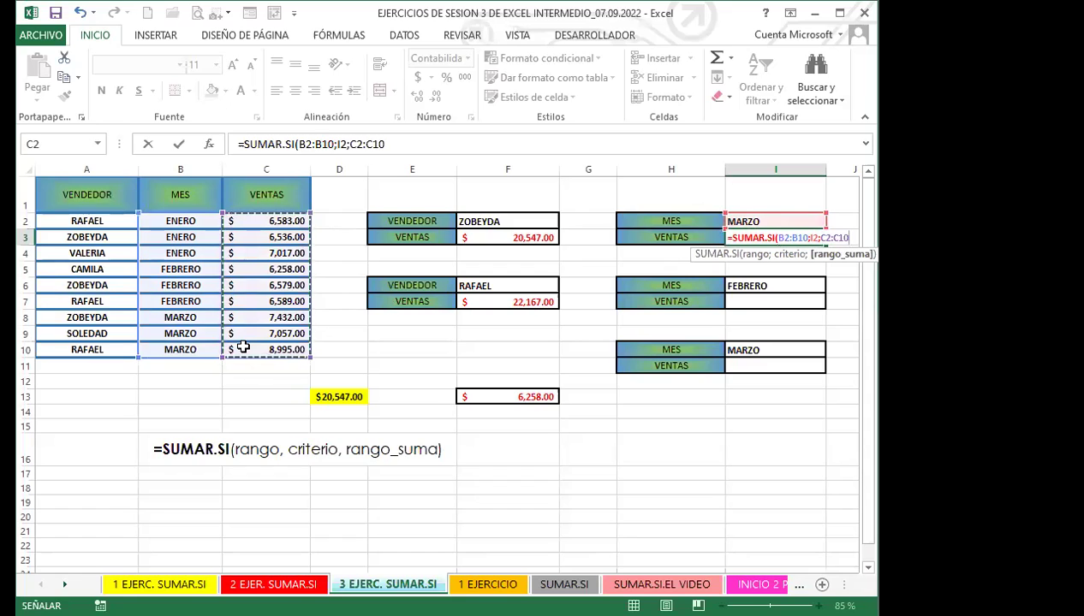
key(Return)
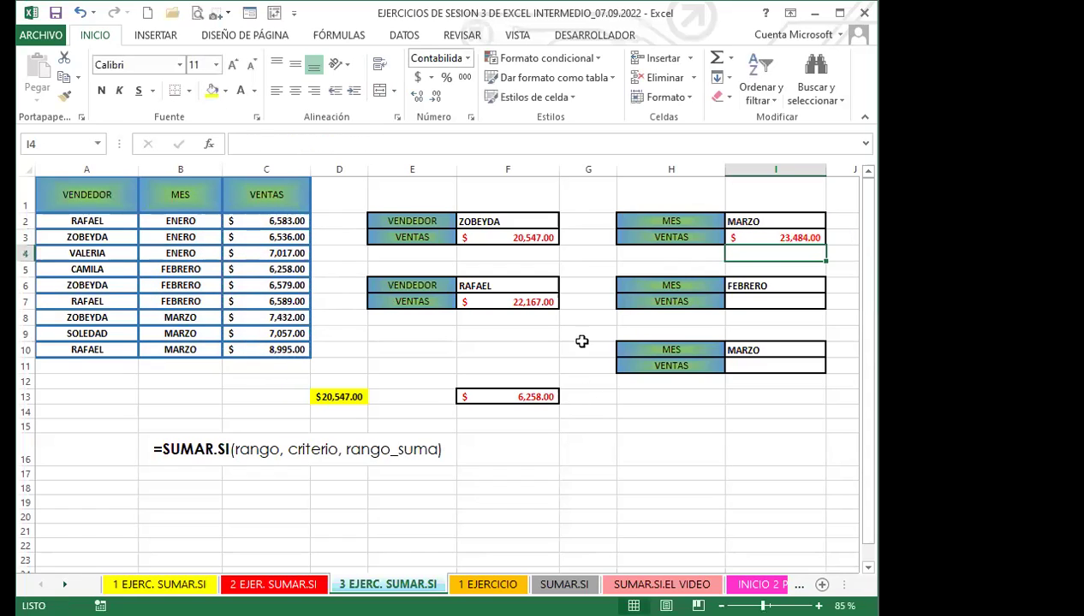
click(740, 237)
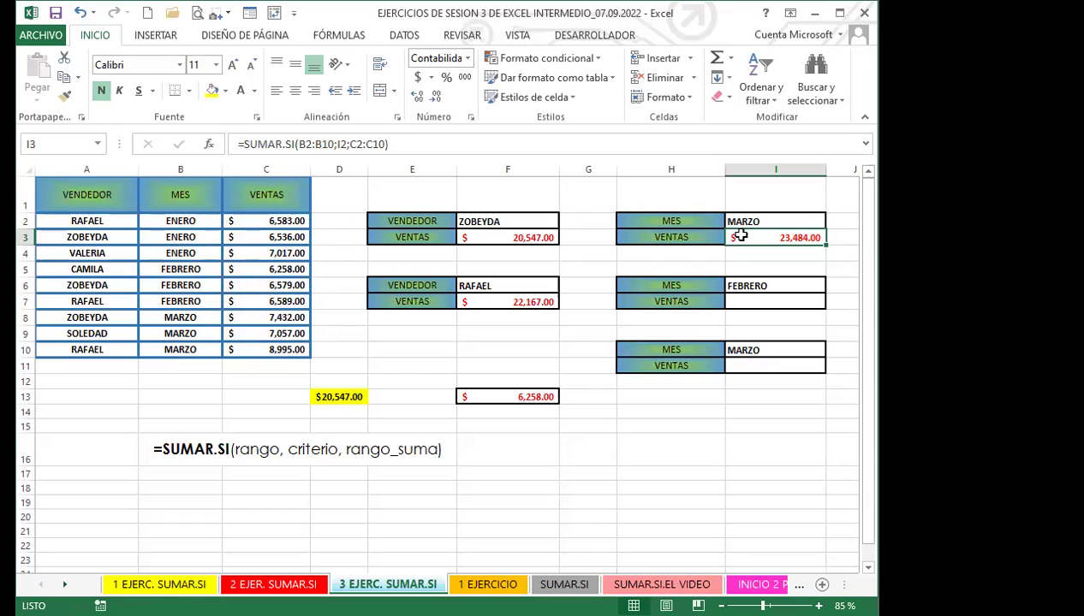
Step: Calculate the FEBRERO sales in I7 with SUMAR.SI, using range B2:B10, criterion I6 and sum range C2:C10
click(760, 298)
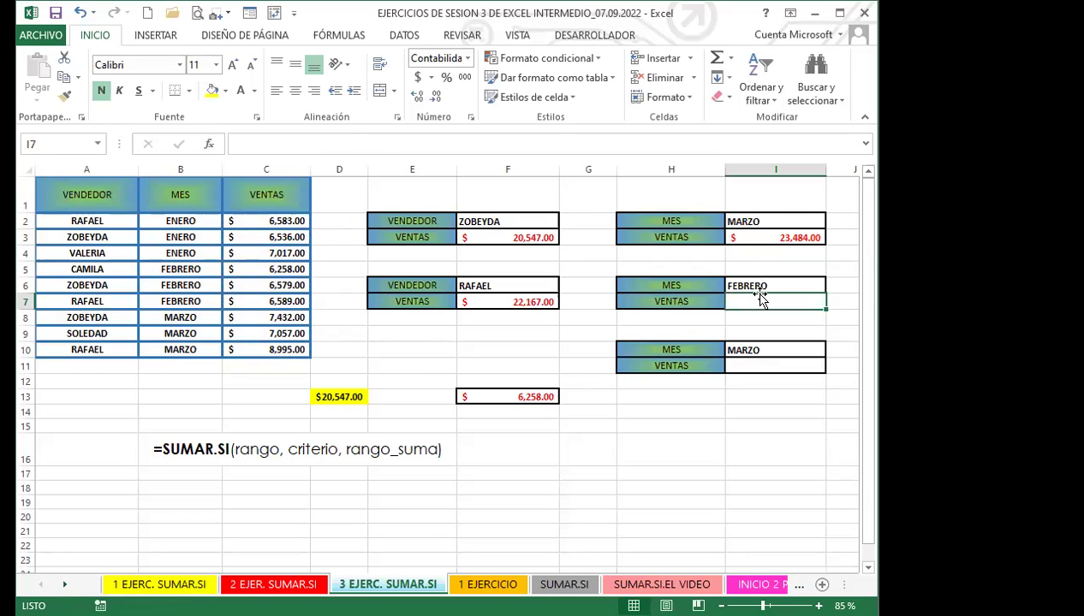
text(=)
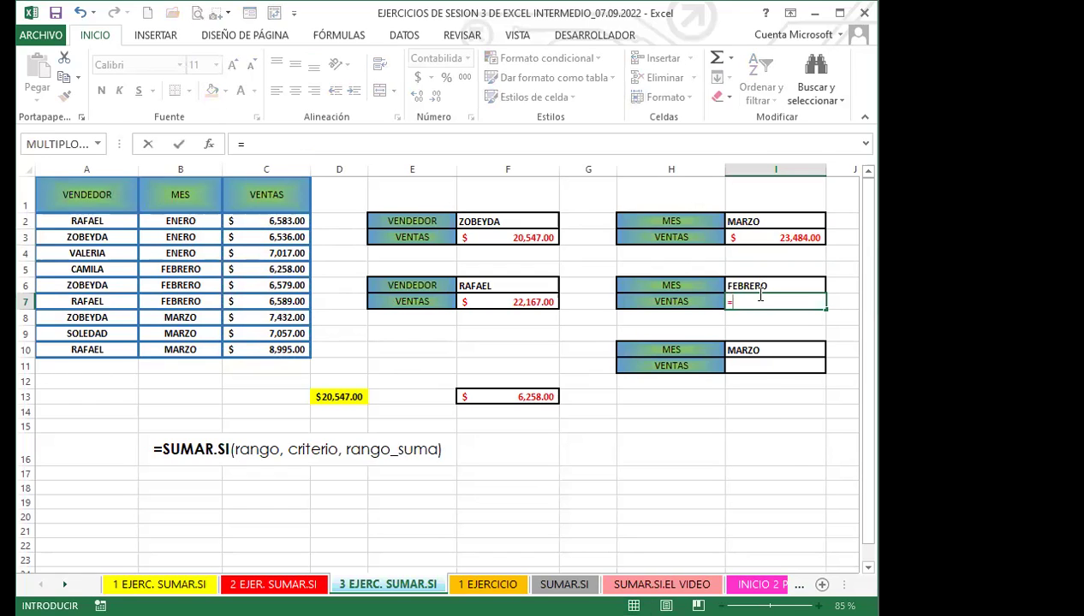
text(SU)
click(772, 408)
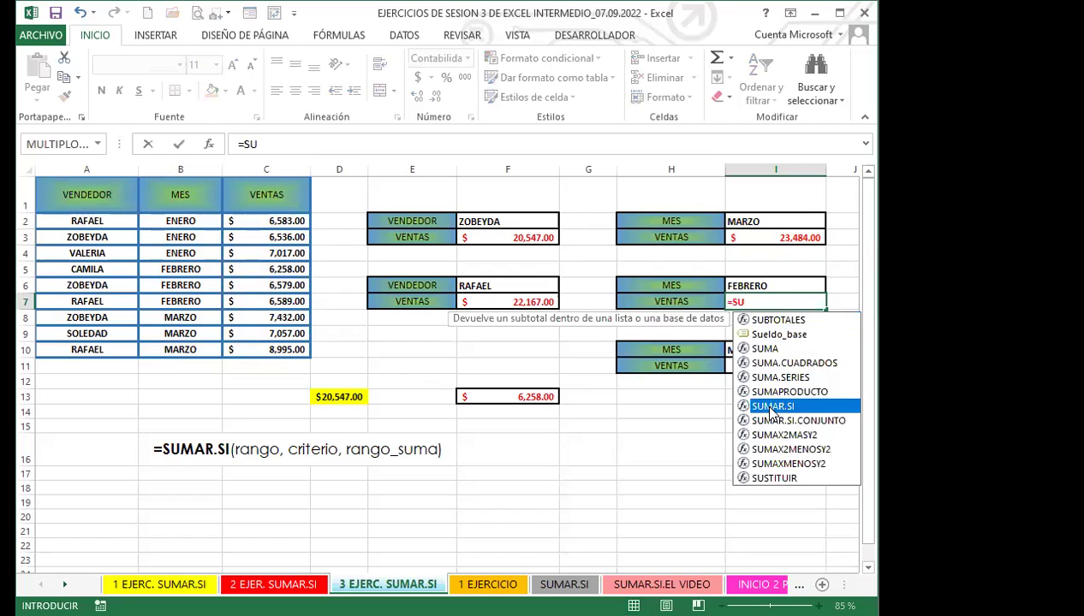
key(Tab)
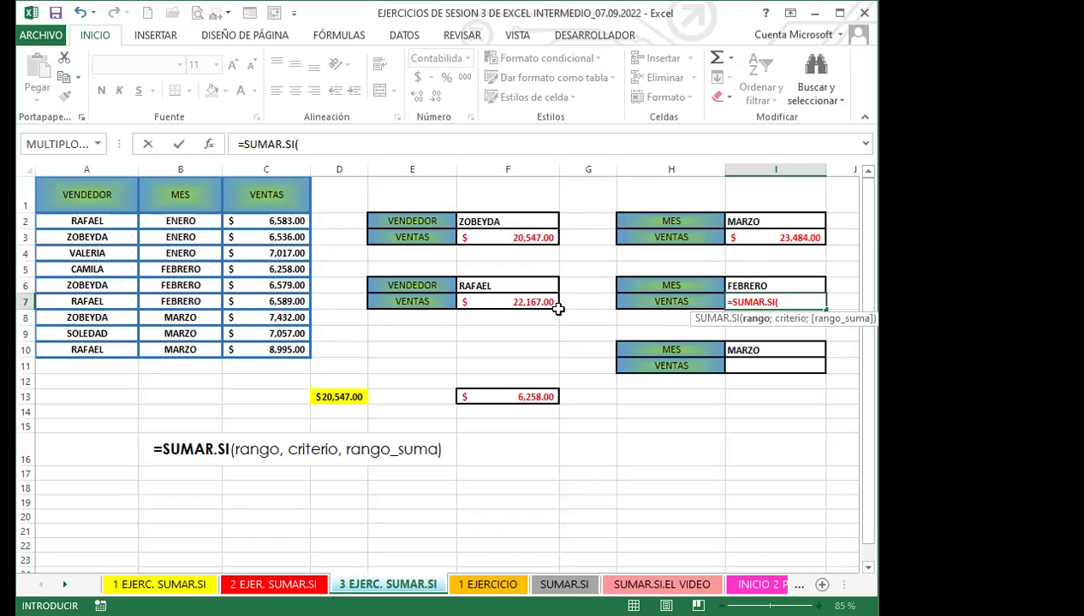
click(193, 221)
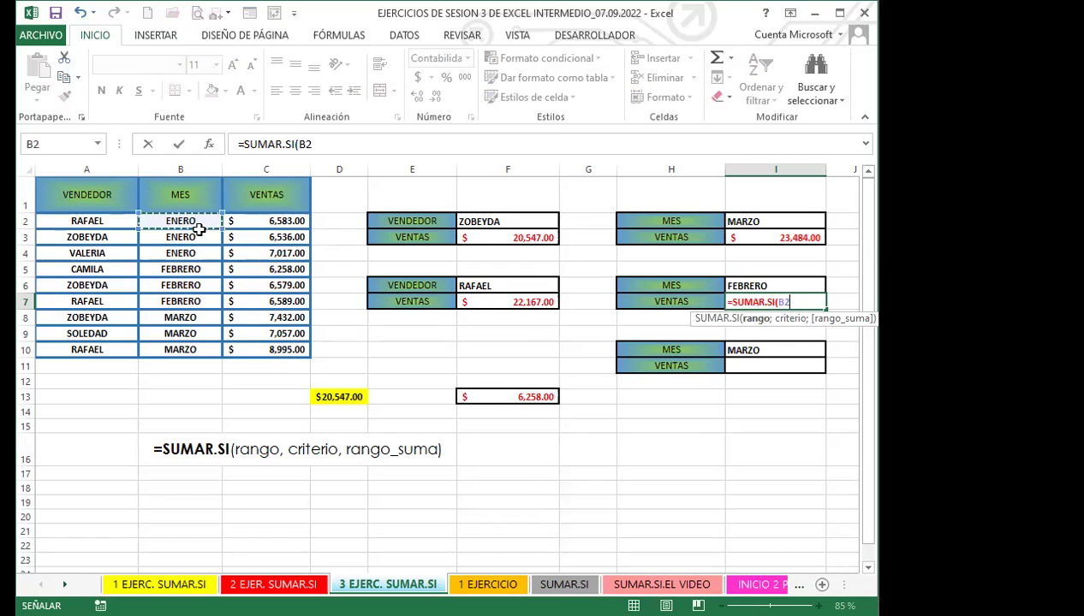
shift+click(190, 349)
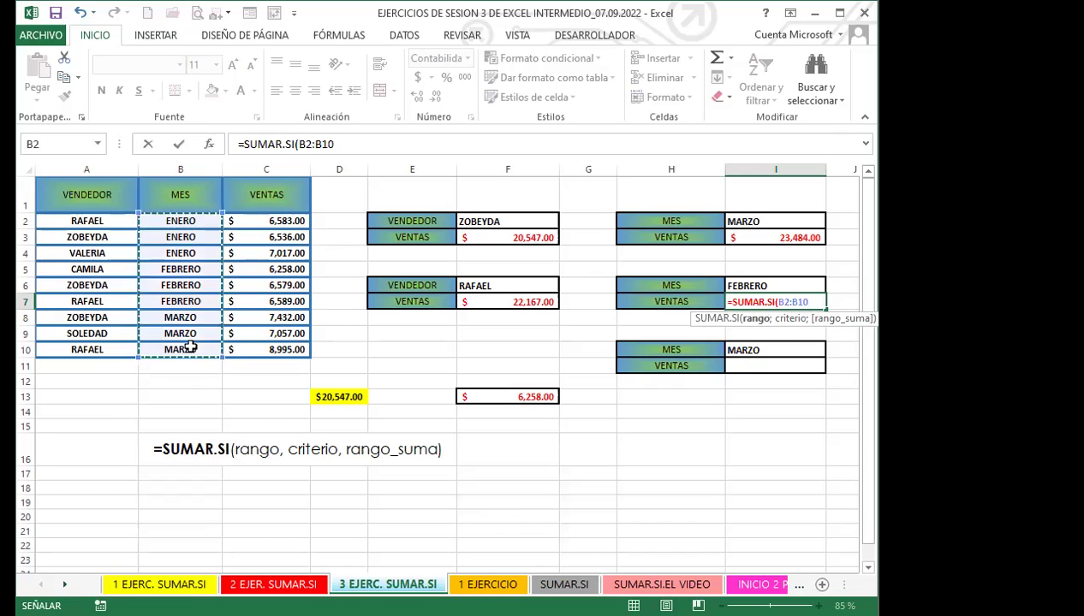
text(;)
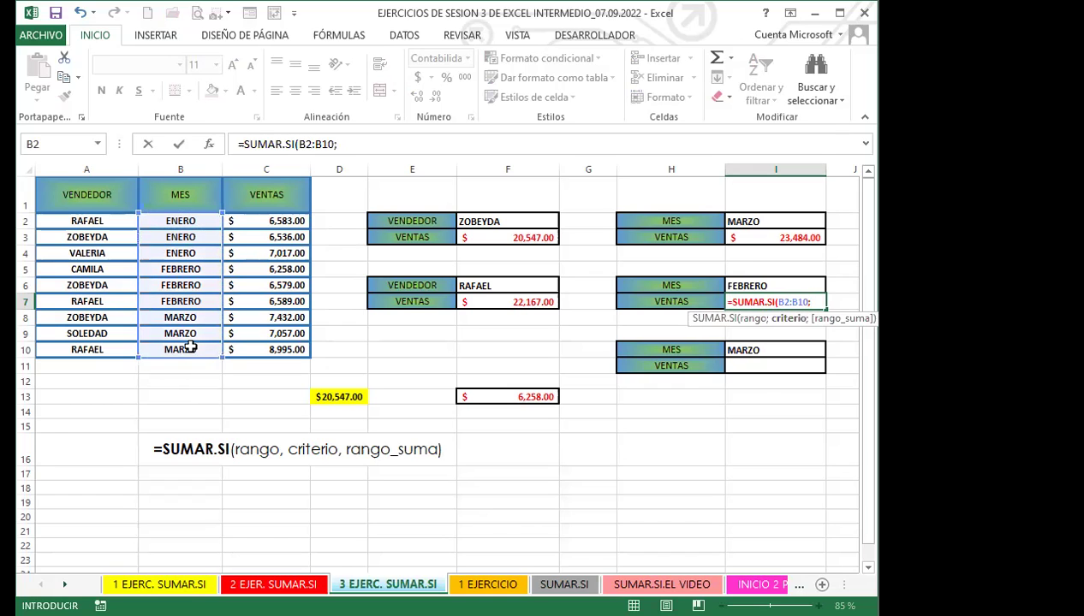
click(755, 285)
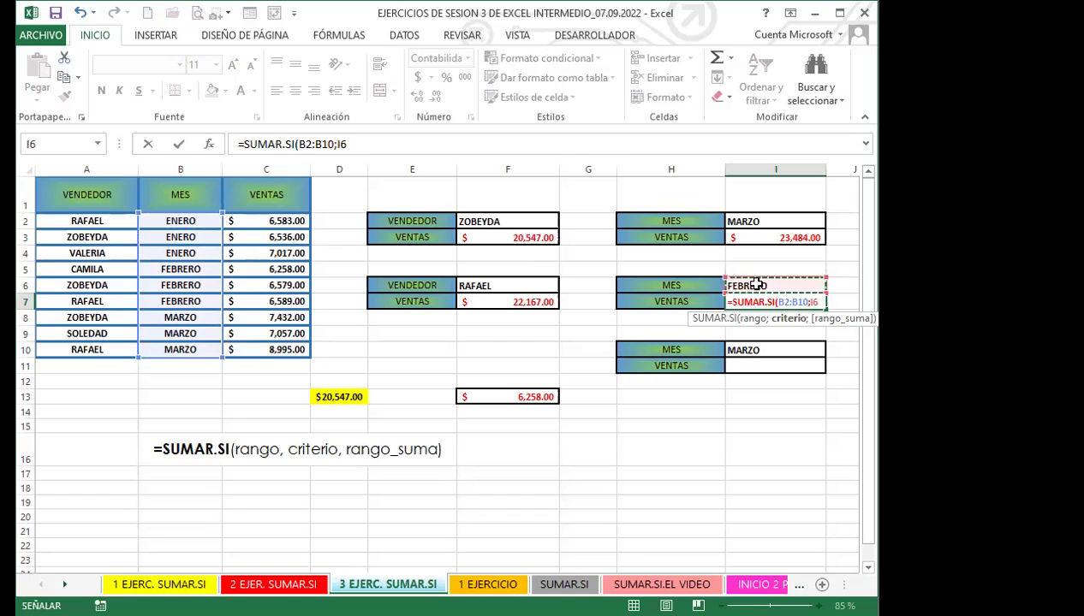
text(;)
click(272, 221)
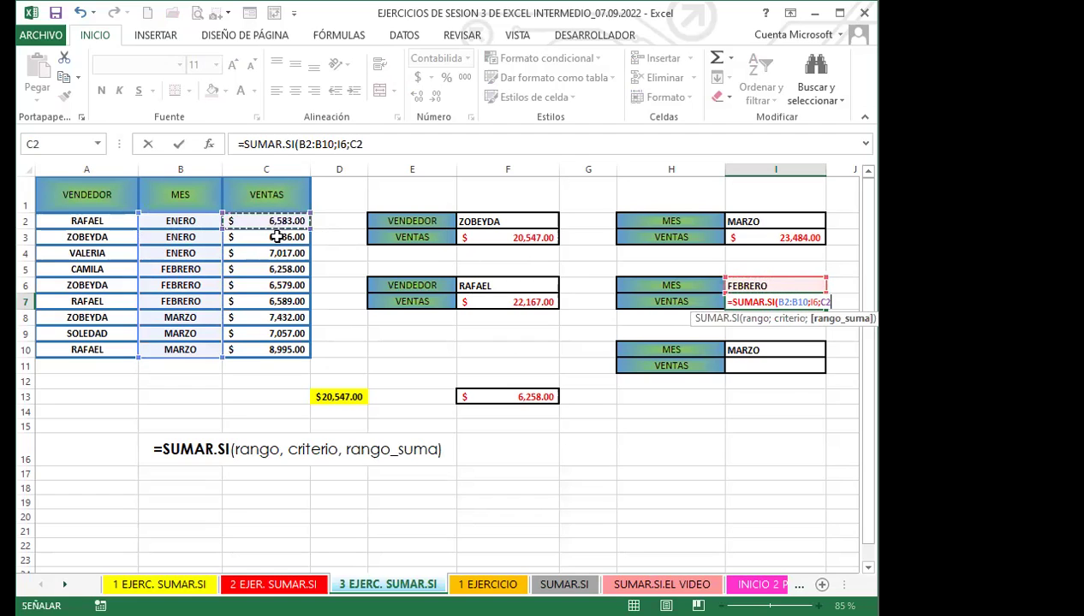
shift+click(270, 347)
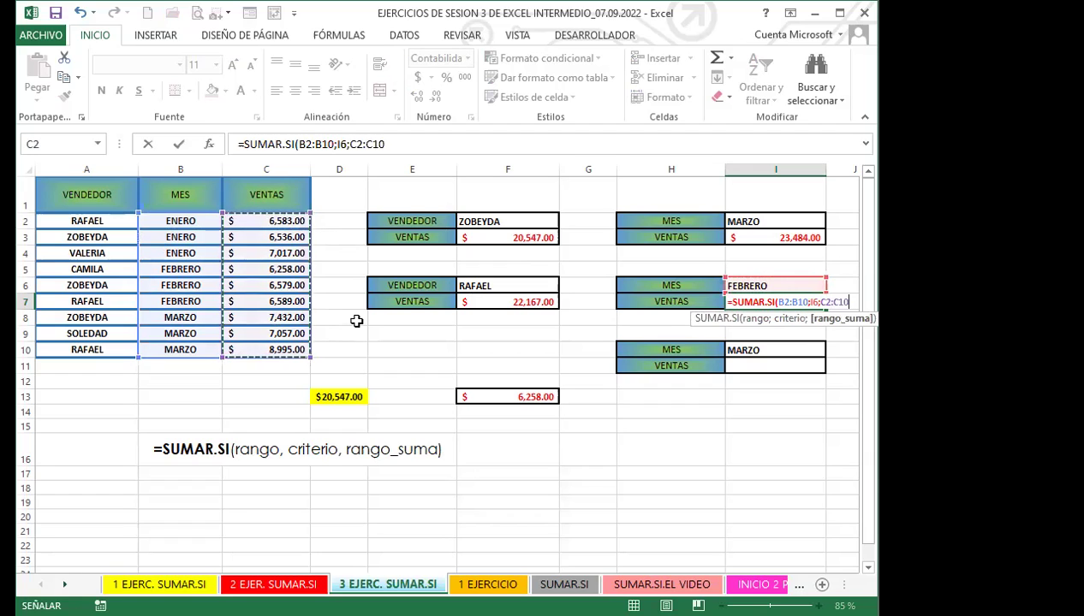
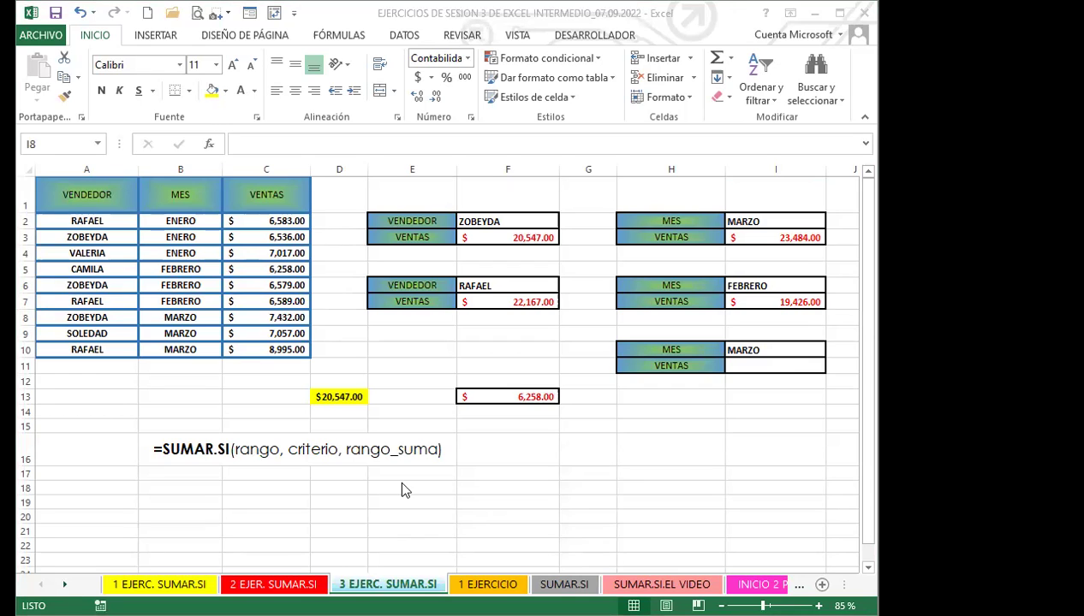
Step: Open the 1 EJERCICIO worksheet with the product and value table
click(416, 486)
click(485, 584)
click(392, 391)
scroll(392, 380, up, 1)
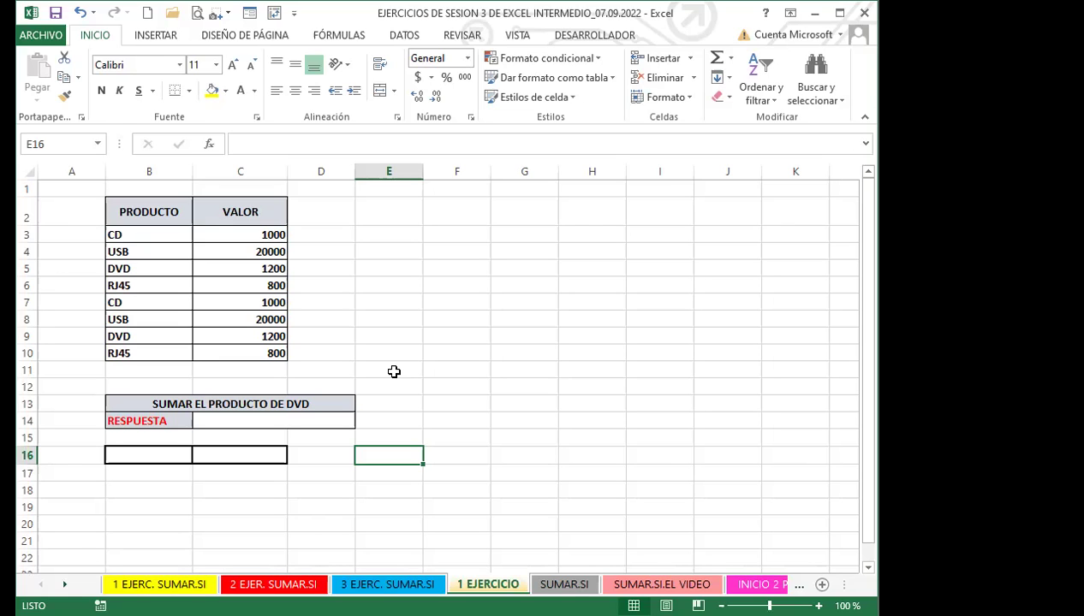
Step: Total the DVD values in C14 with SUMAR.SI, using range B3:B10, criterion "DVD" and sum range C3:C10, and review the formula
click(324, 420)
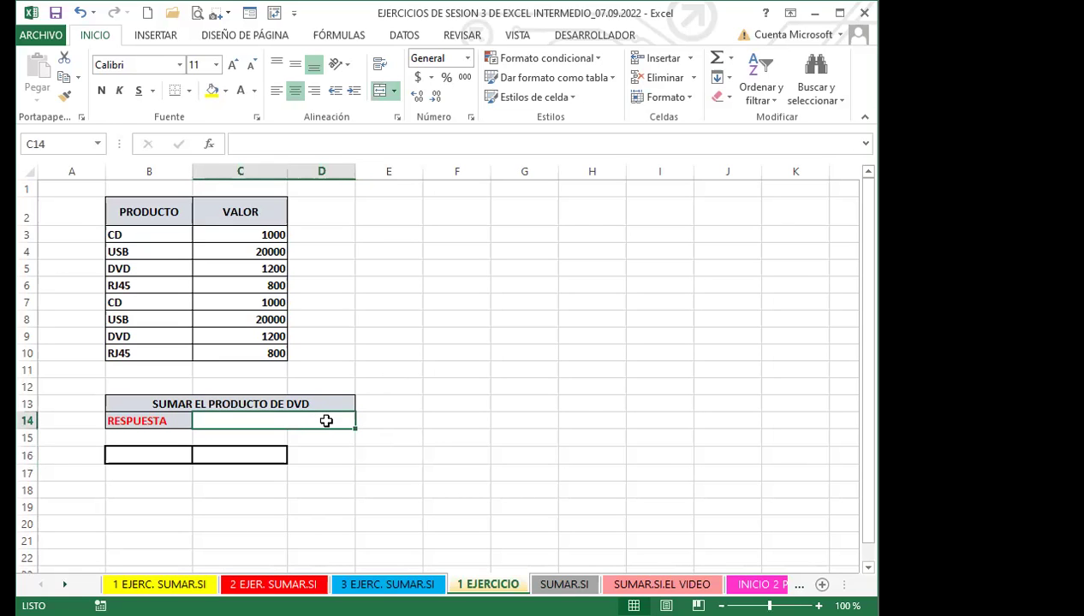
text(=)
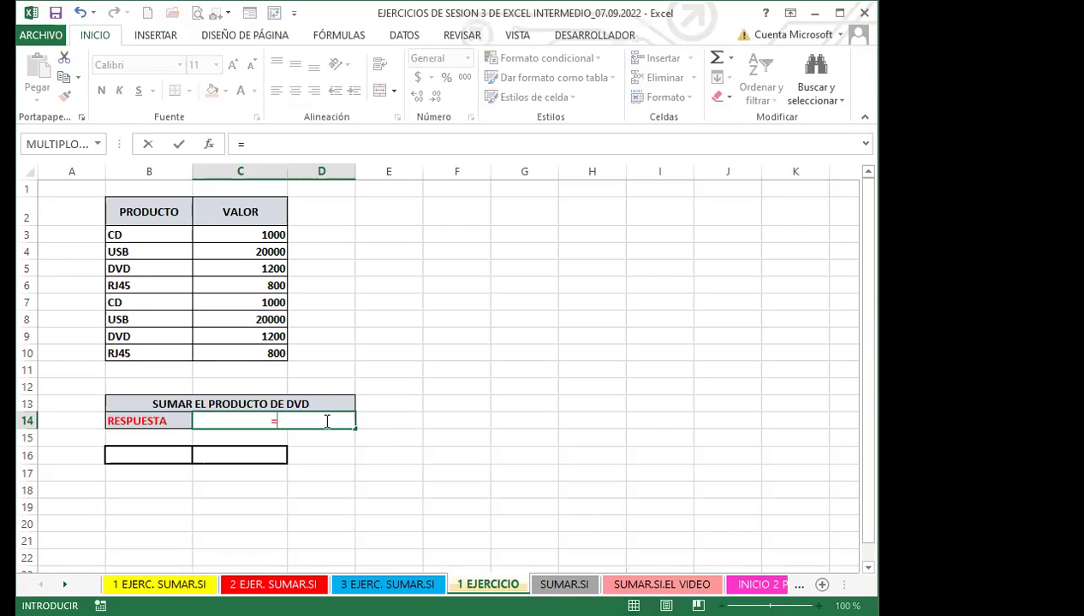
text(SUMAR)
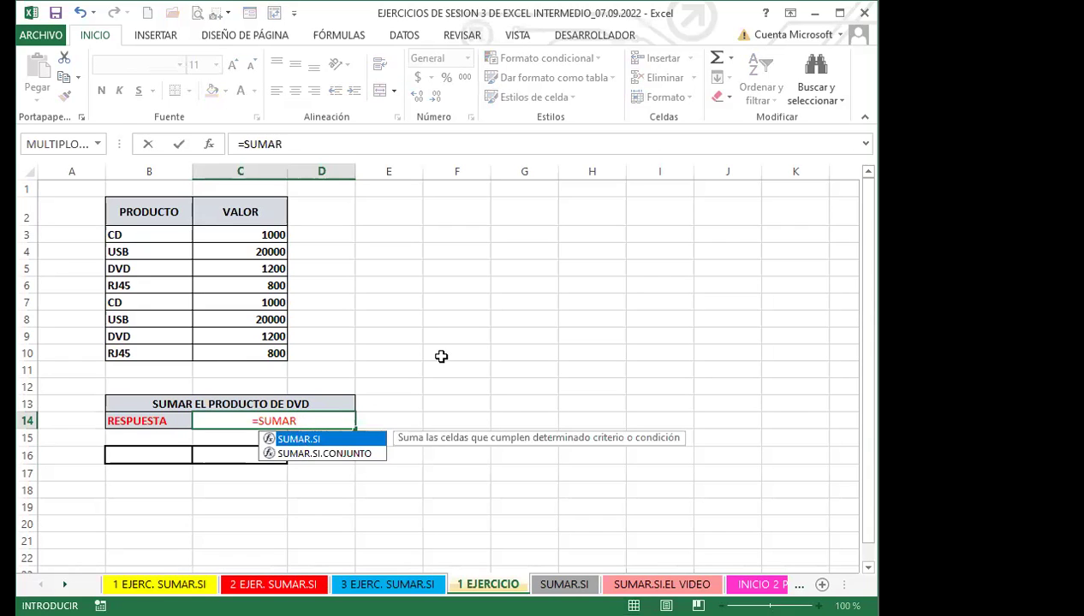
key(Tab)
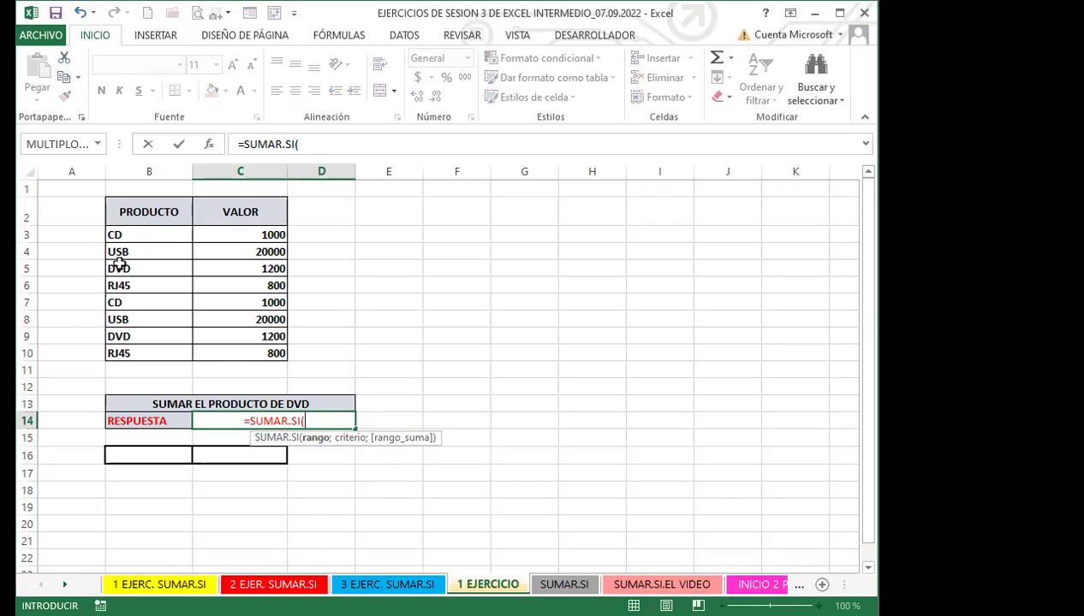
click(142, 232)
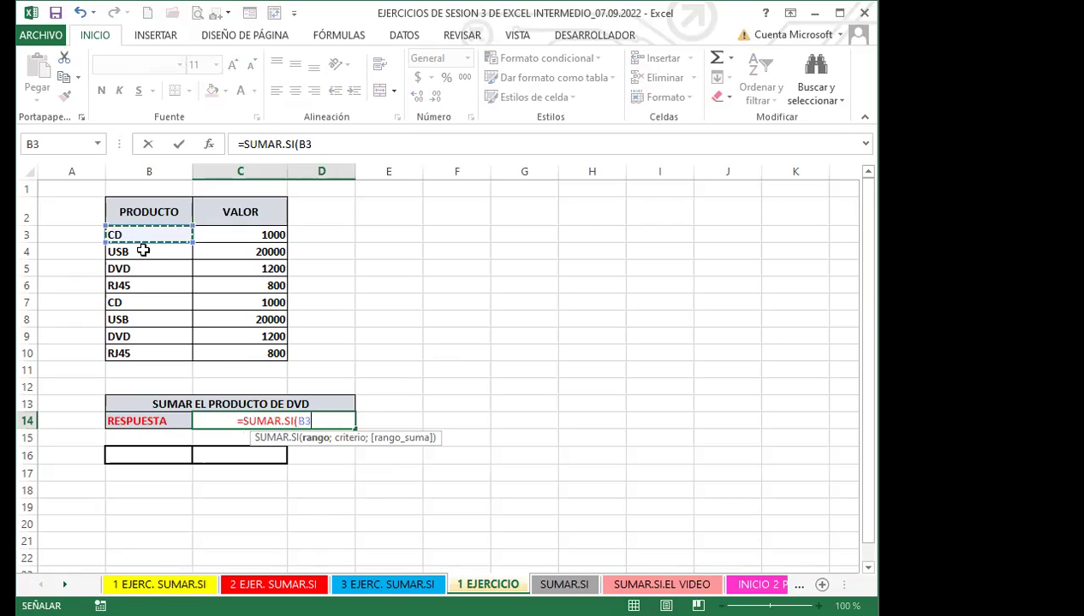
shift+click(146, 351)
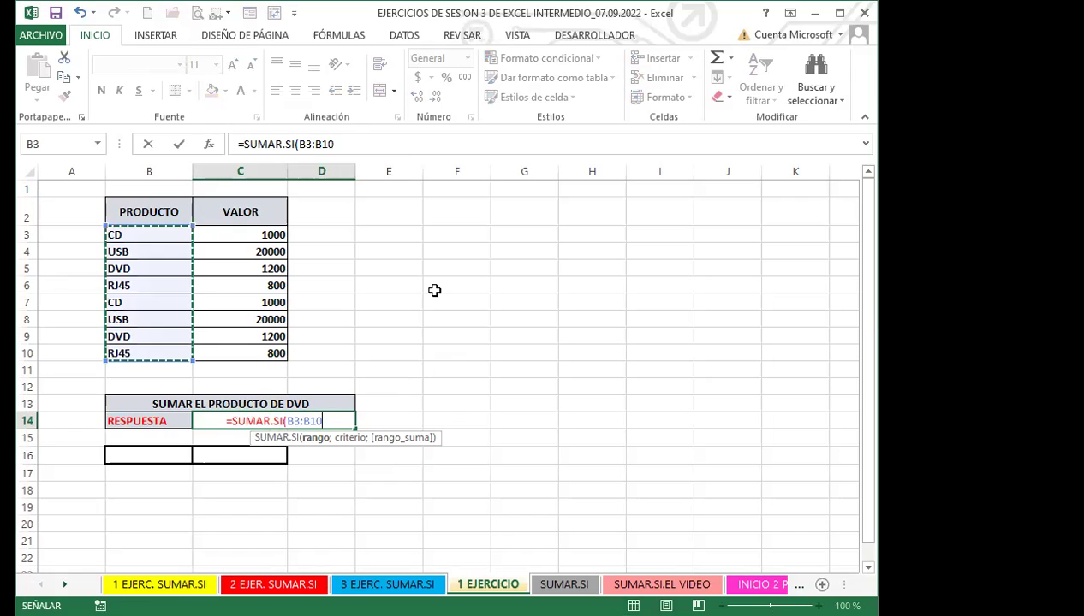
text(;)
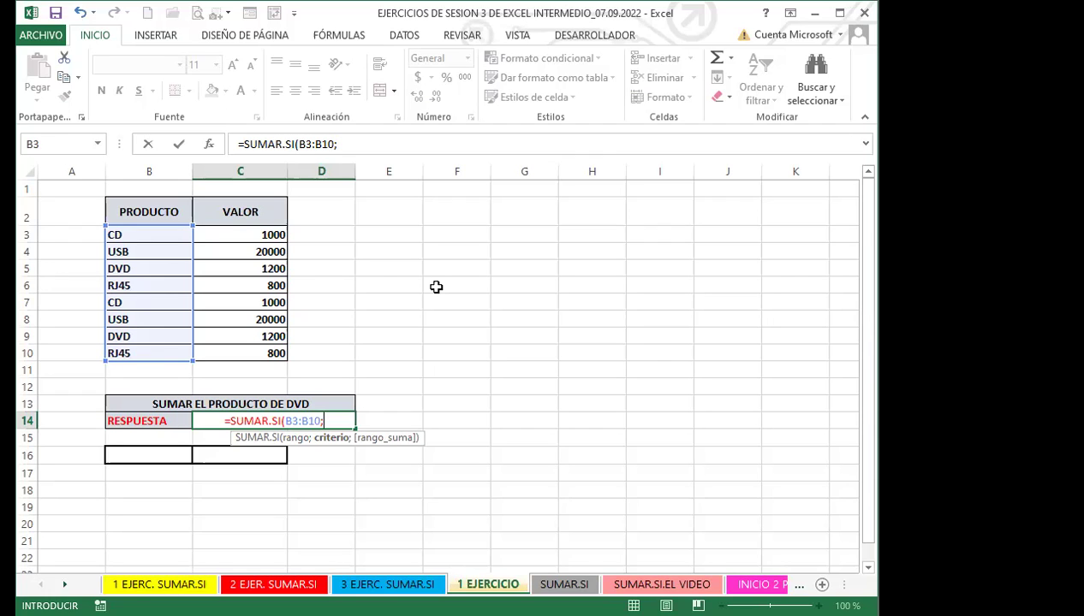
text(")
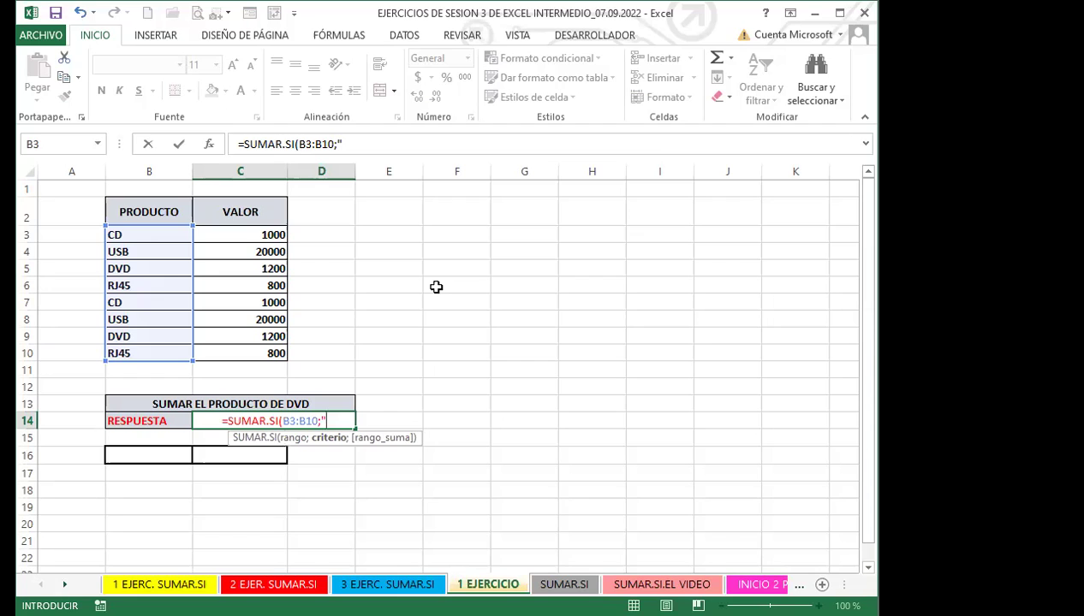
text(DVD";)
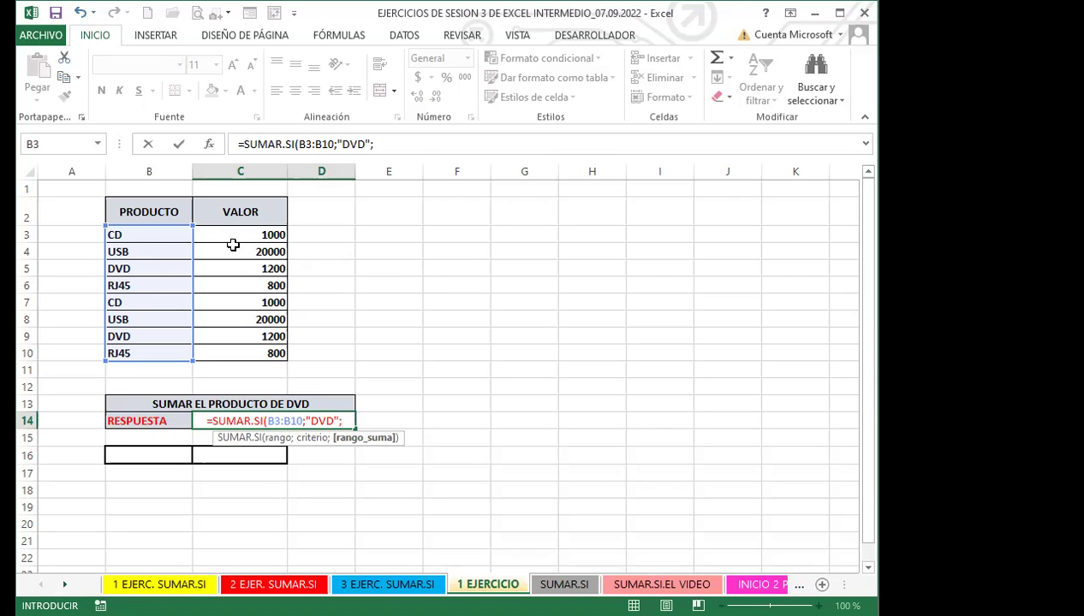
drag(240, 236, 235, 353)
key(Return)
click(321, 427)
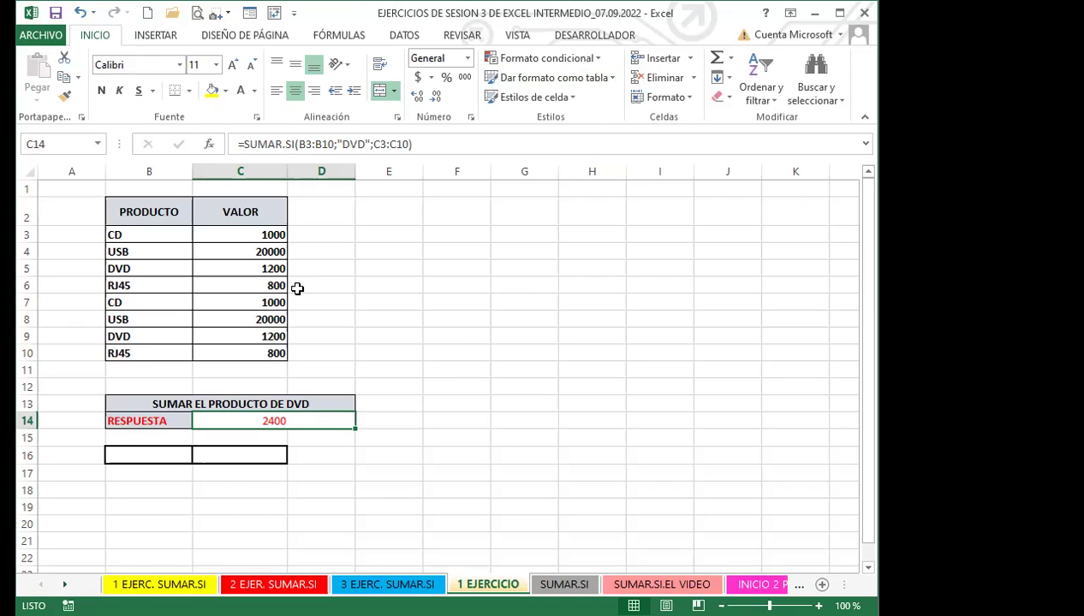
click(501, 436)
click(411, 407)
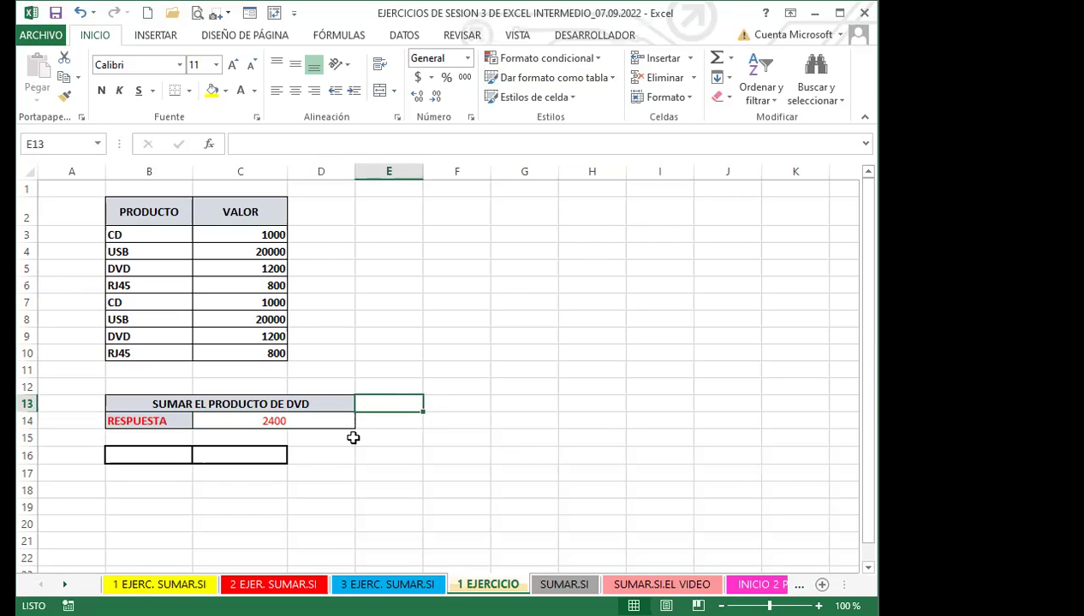
Step: Open the SUMAR.SI worksheet and widen column C so the CANTIDAD heading fits on one line
key(ctrl+Page_Down)
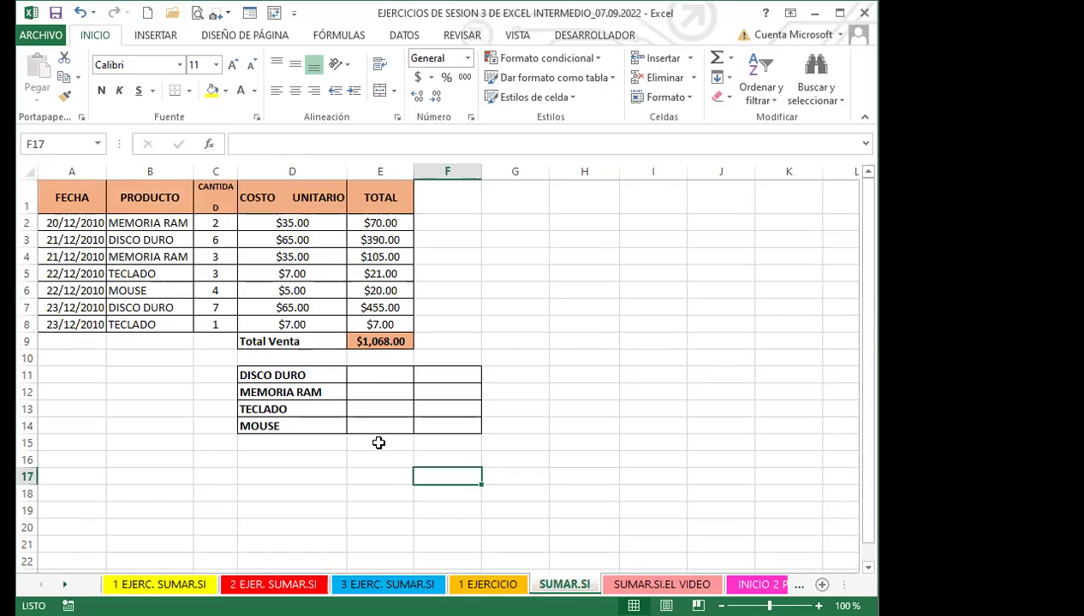
double_click(237, 173)
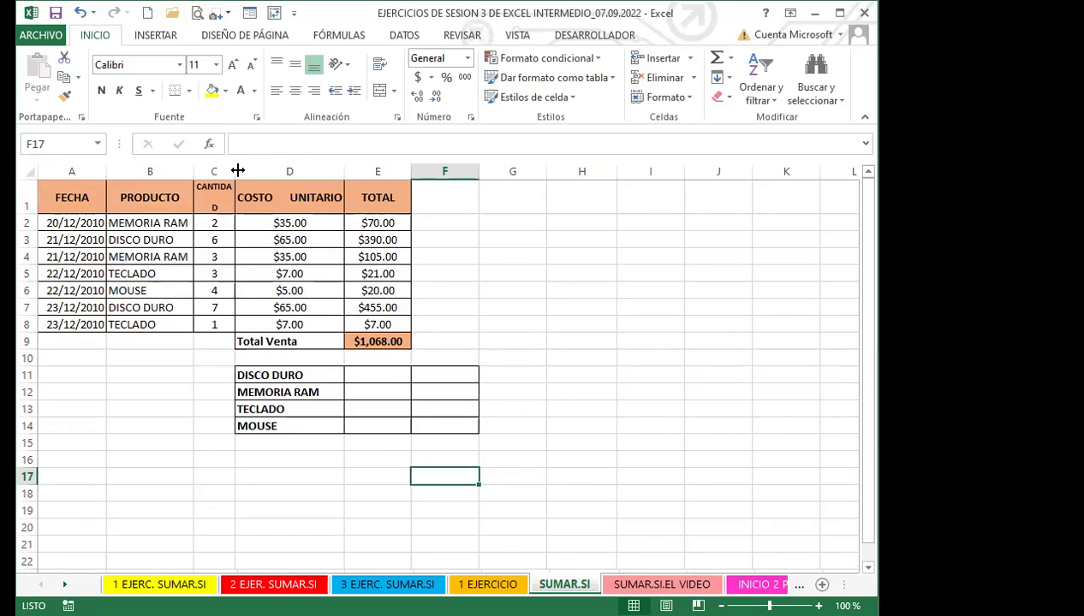
drag(237, 171, 250, 172)
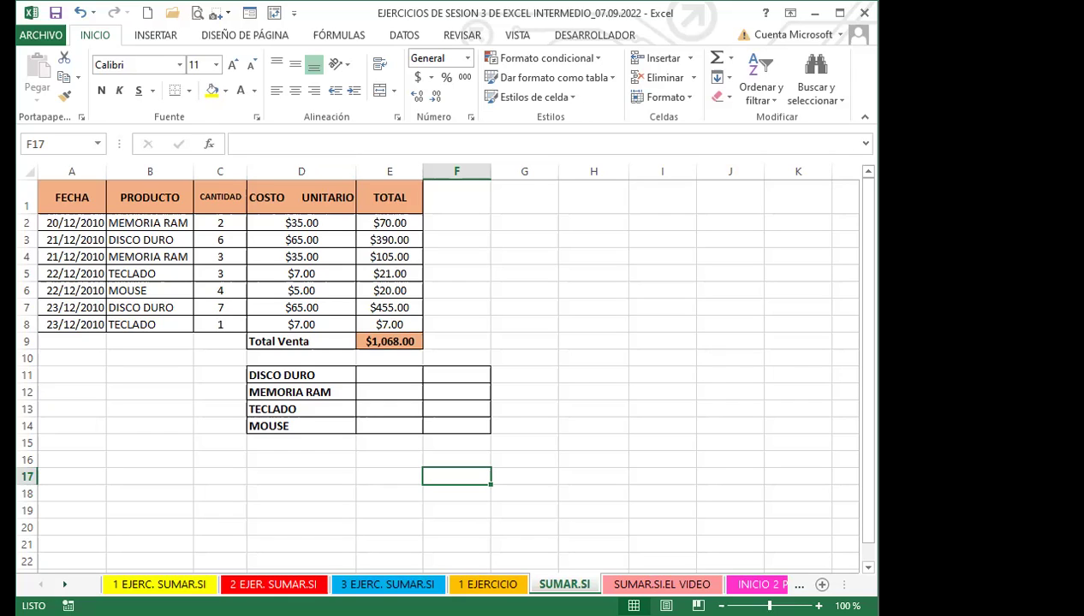
key(alt+Tab)
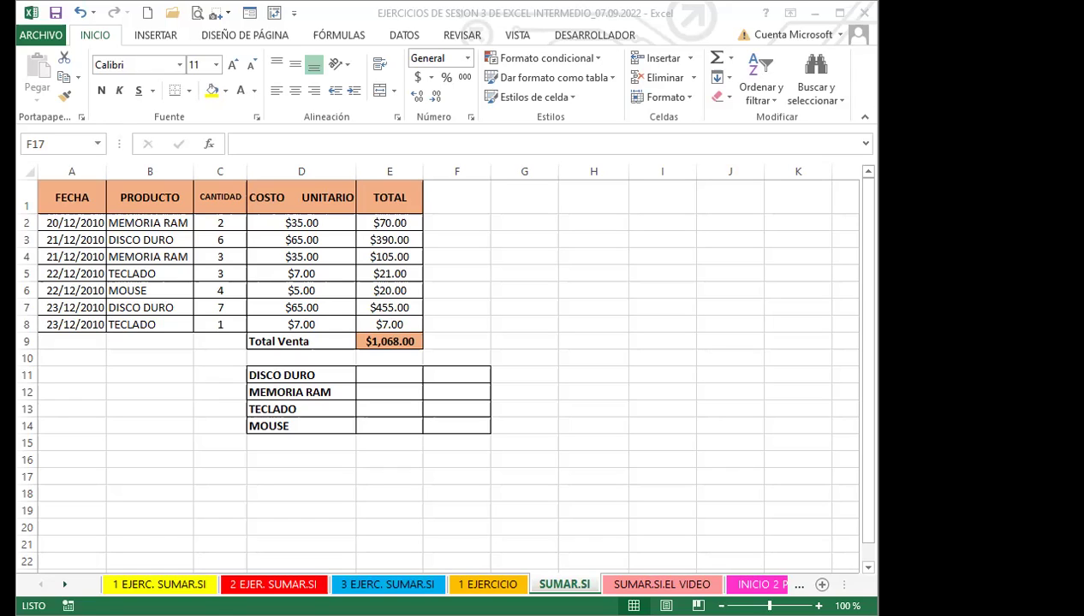
click(395, 486)
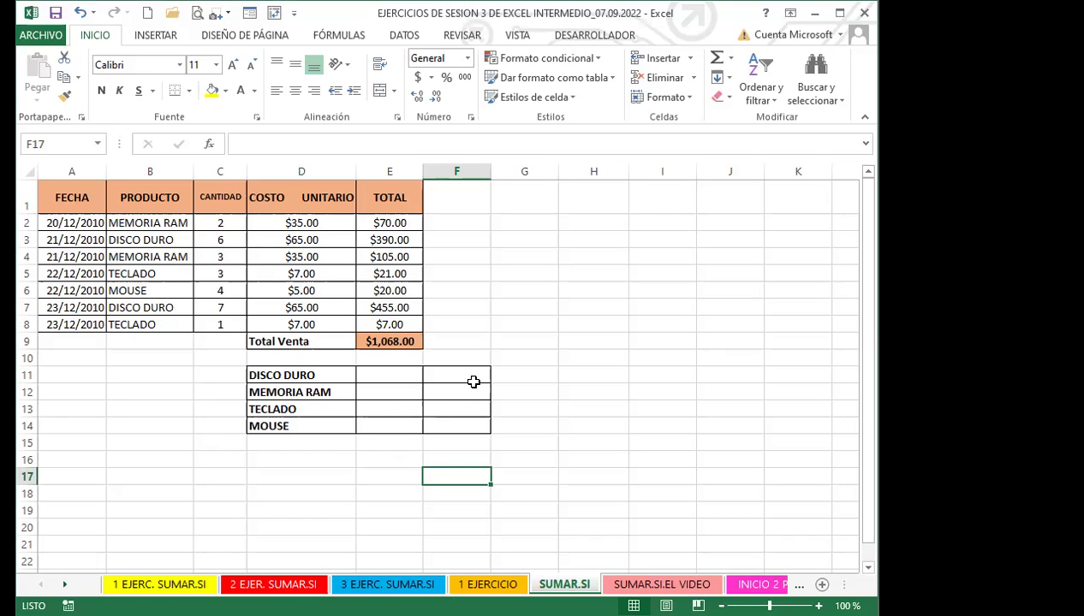
Step: Calculate the DISCO DURO total in E11 with SUMAR.SI, using range B2:B8, criterion D11 and sum range E2:E8
click(477, 374)
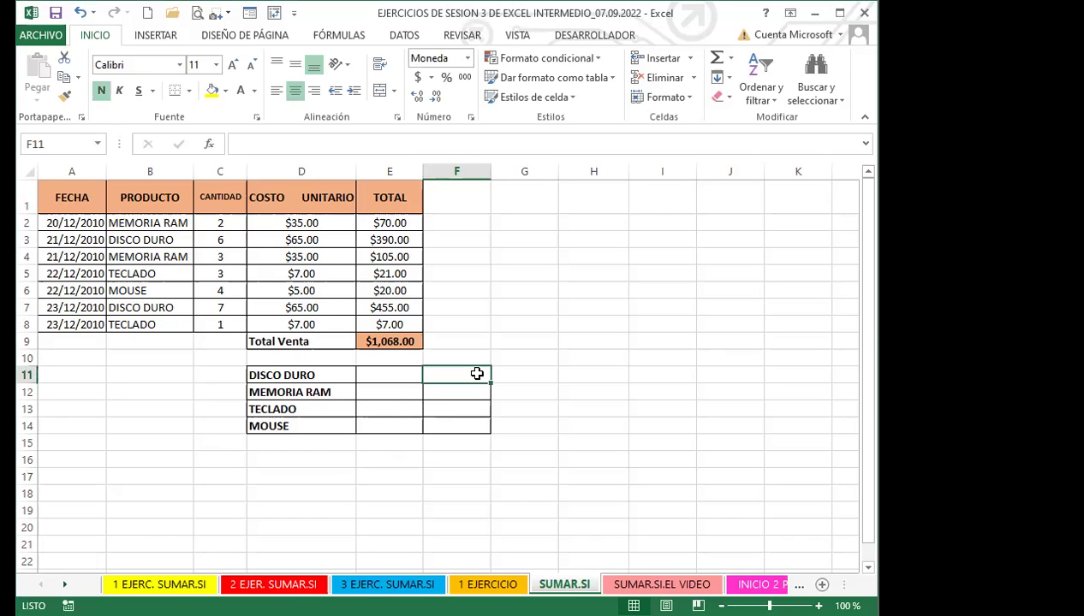
click(404, 375)
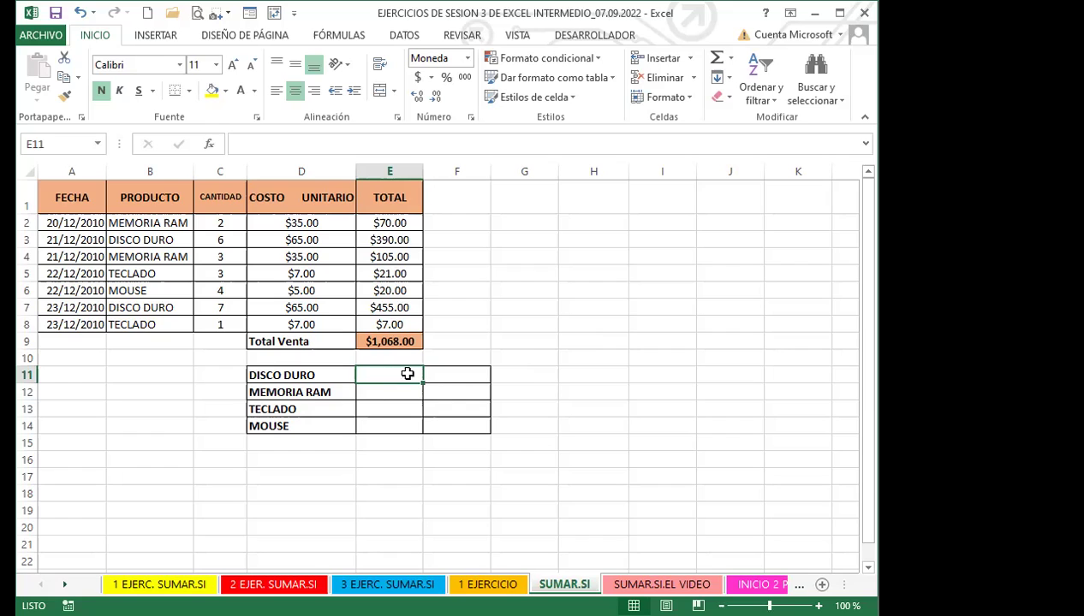
text(=)
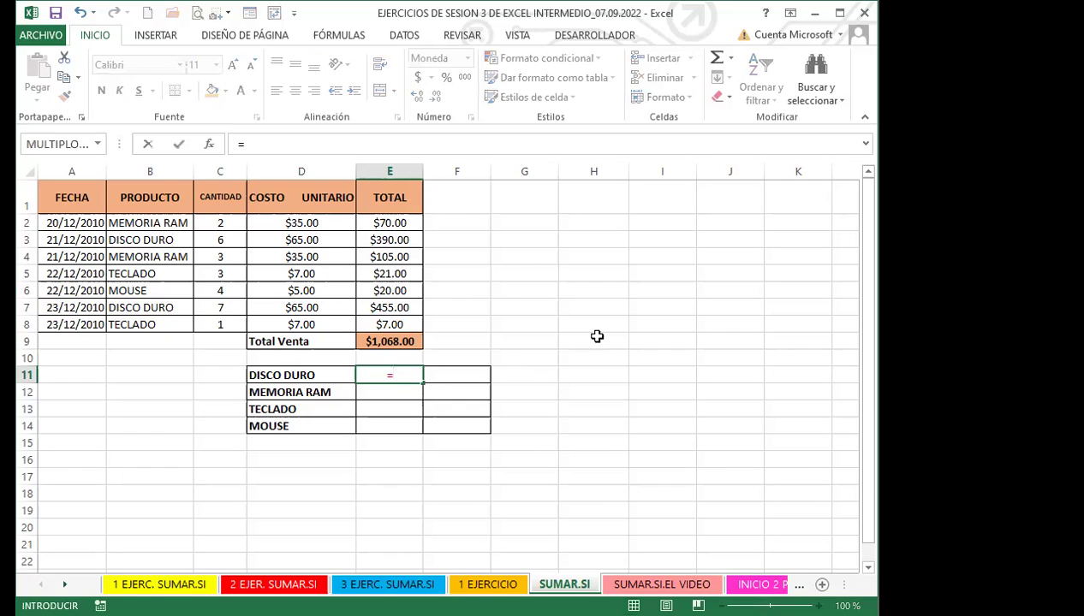
text(SUMAR)
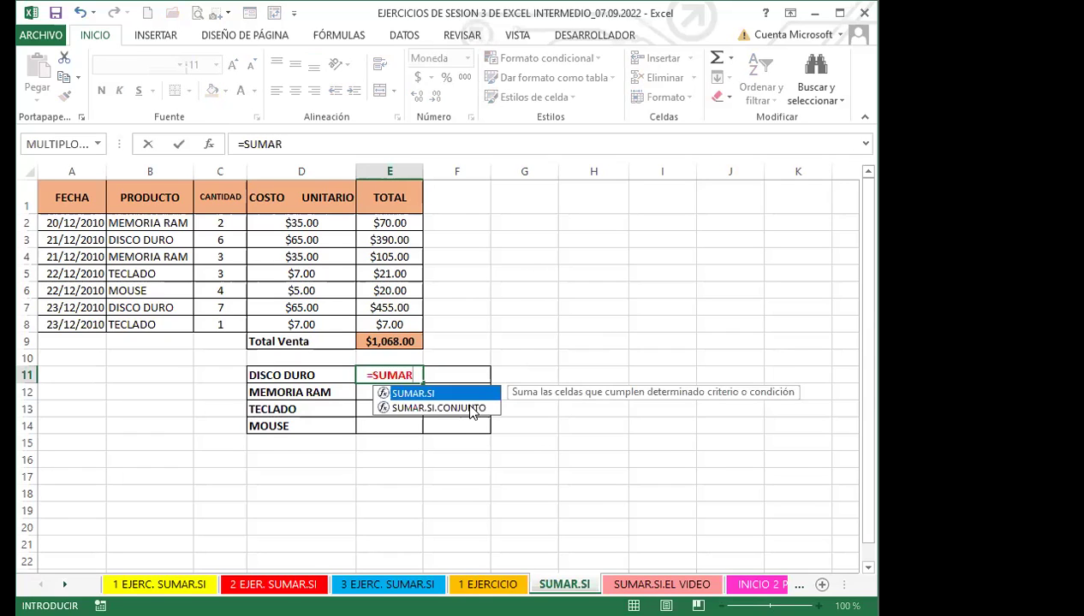
double_click(433, 395)
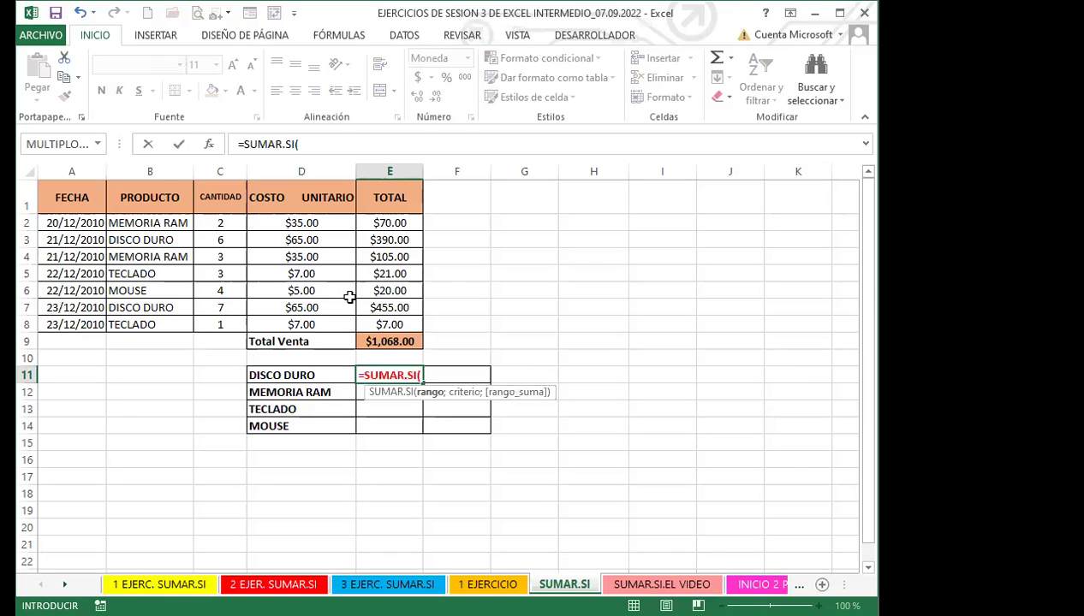
click(158, 221)
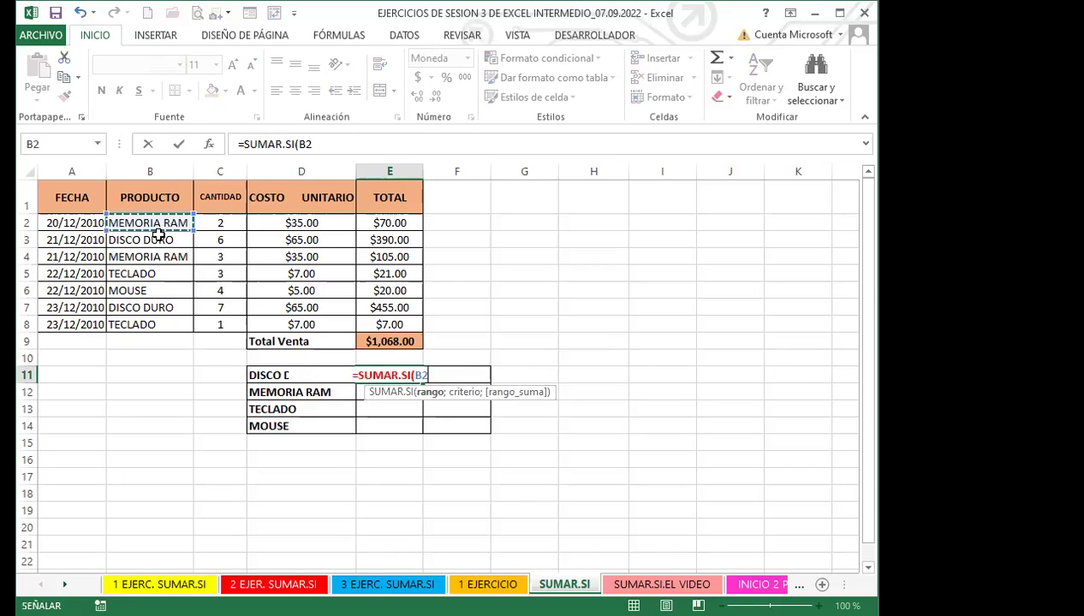
shift+click(160, 324)
text(;)
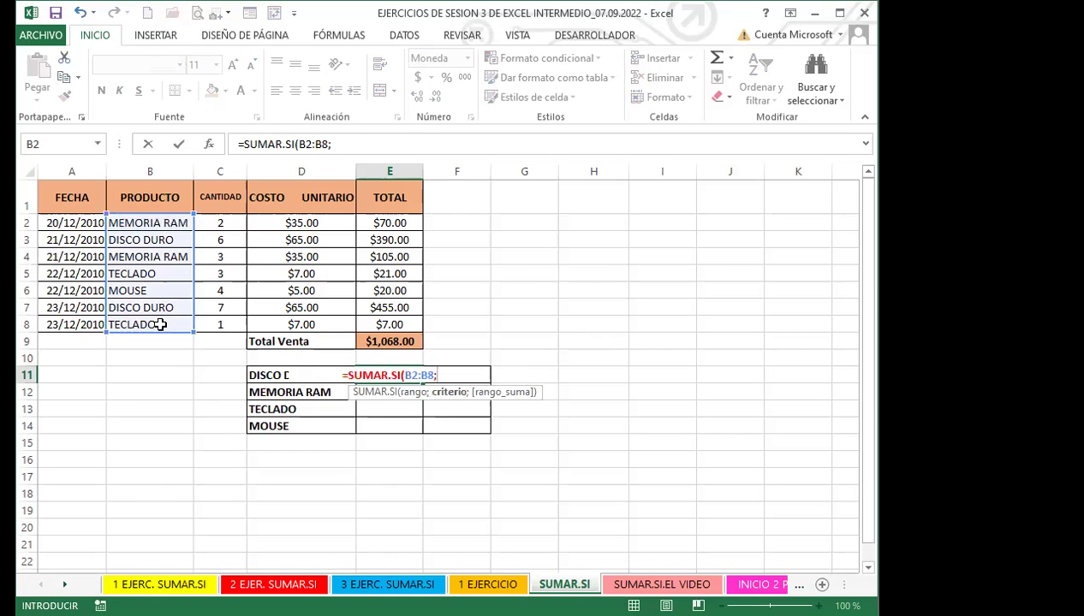
click(265, 375)
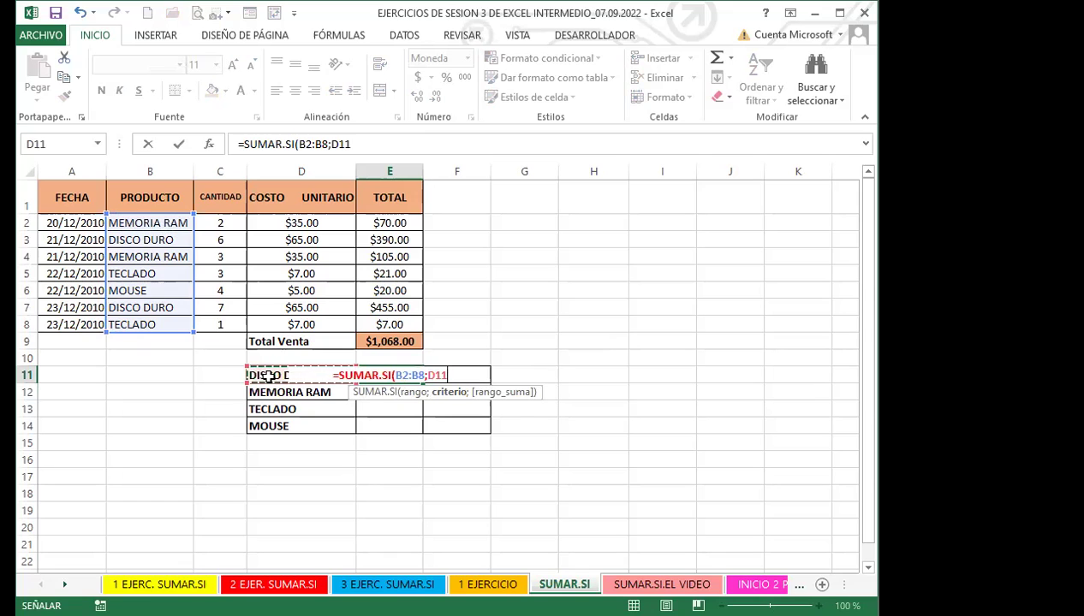
text(;)
click(395, 224)
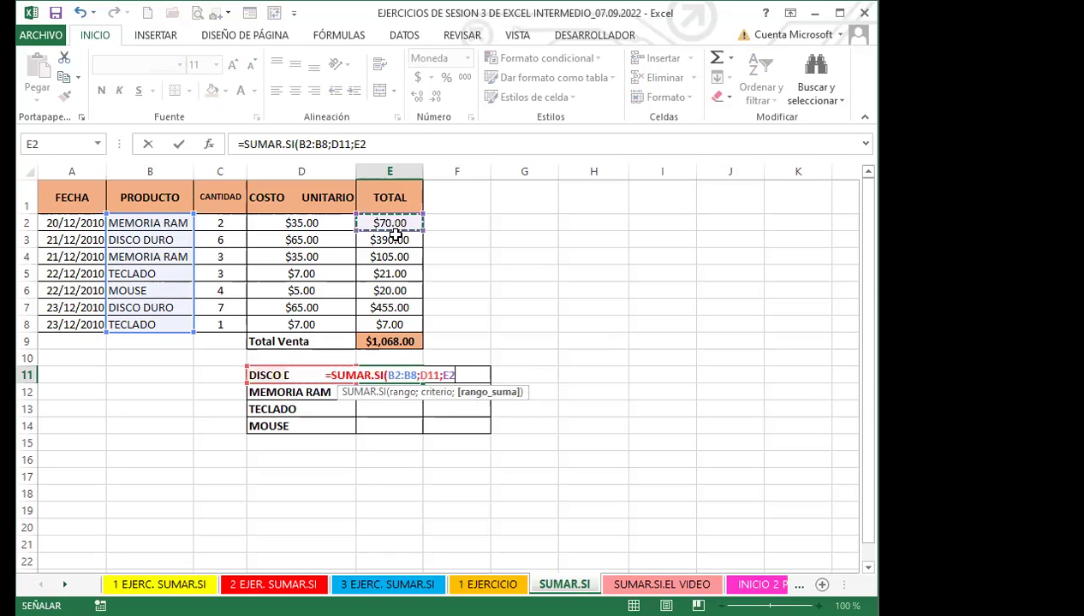
drag(396, 234, 389, 324)
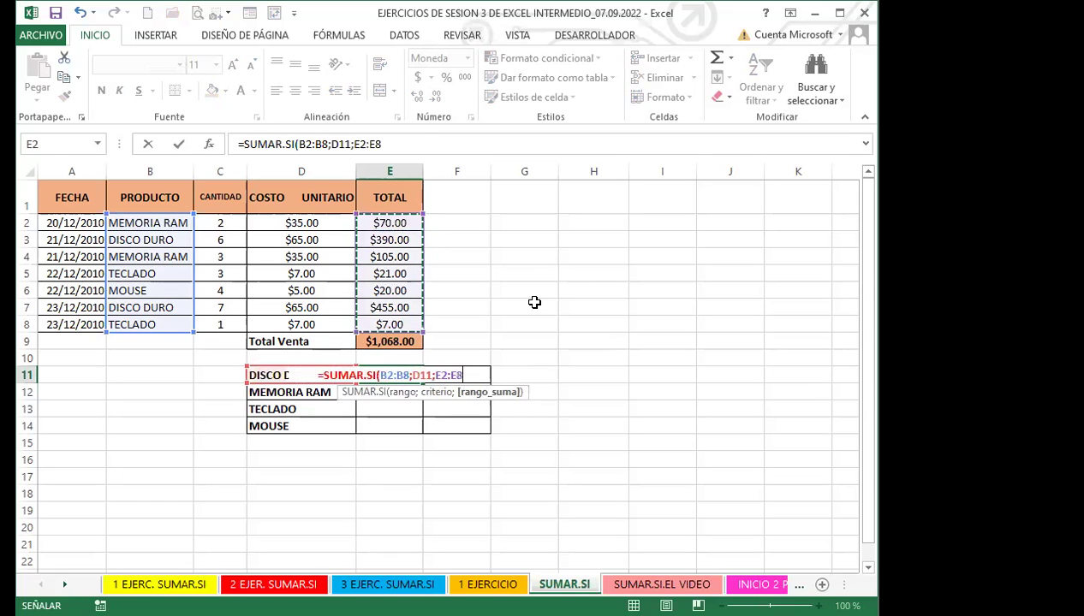
key(Return)
click(406, 373)
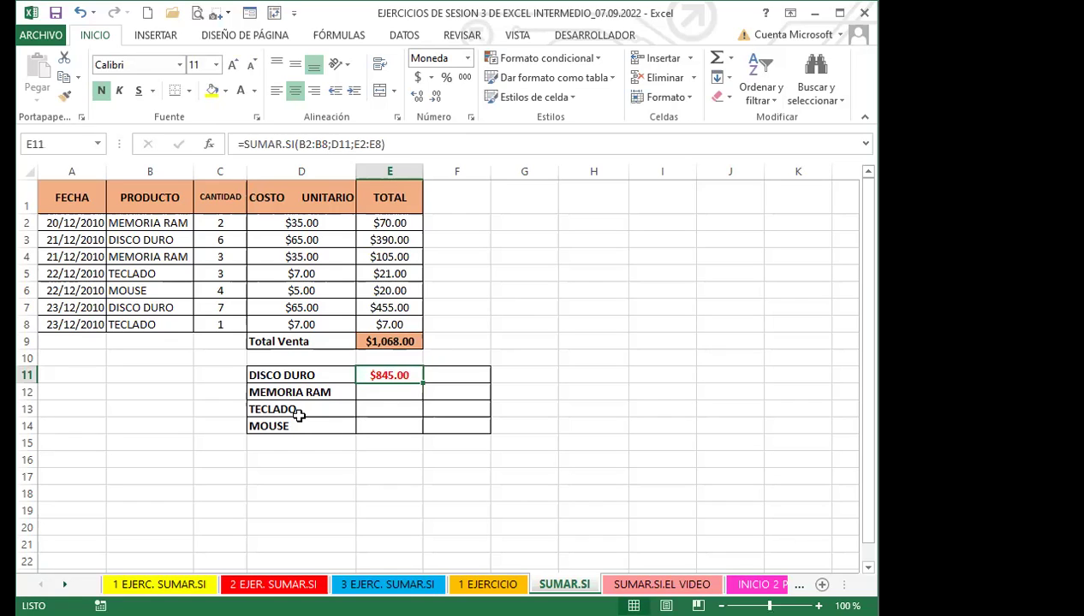
Step: Fill the E11 formula down through E14 and compare the cell references in E11 and E12
click(399, 394)
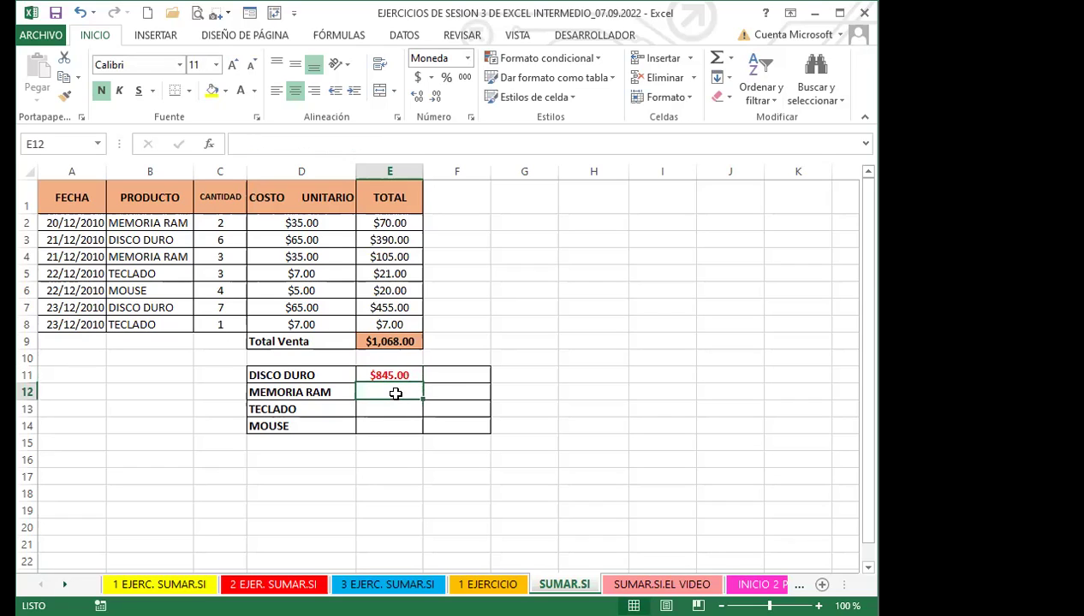
click(370, 375)
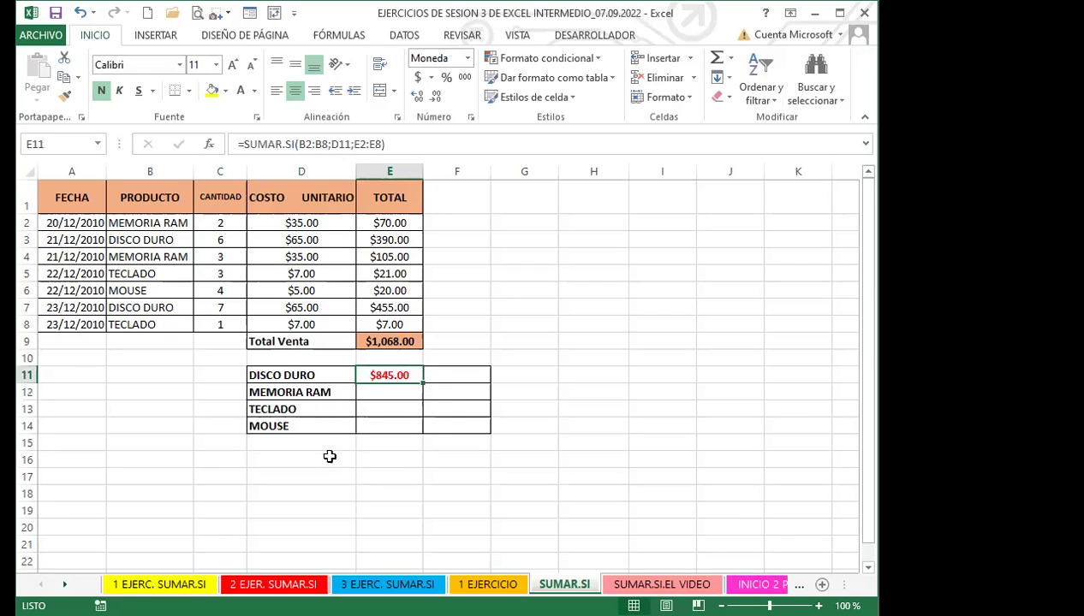
drag(423, 382, 417, 430)
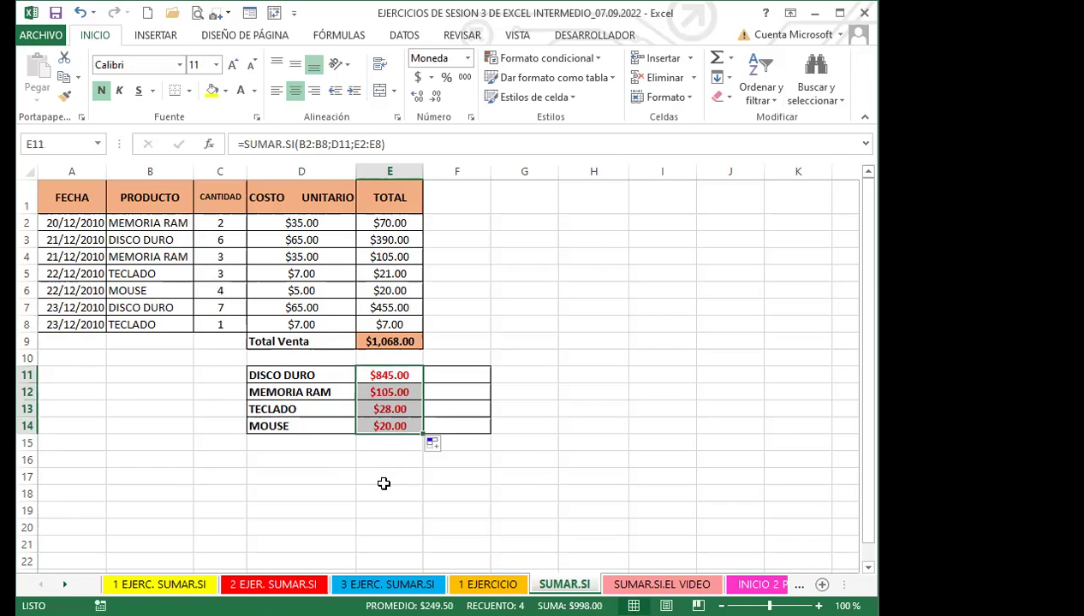
click(382, 389)
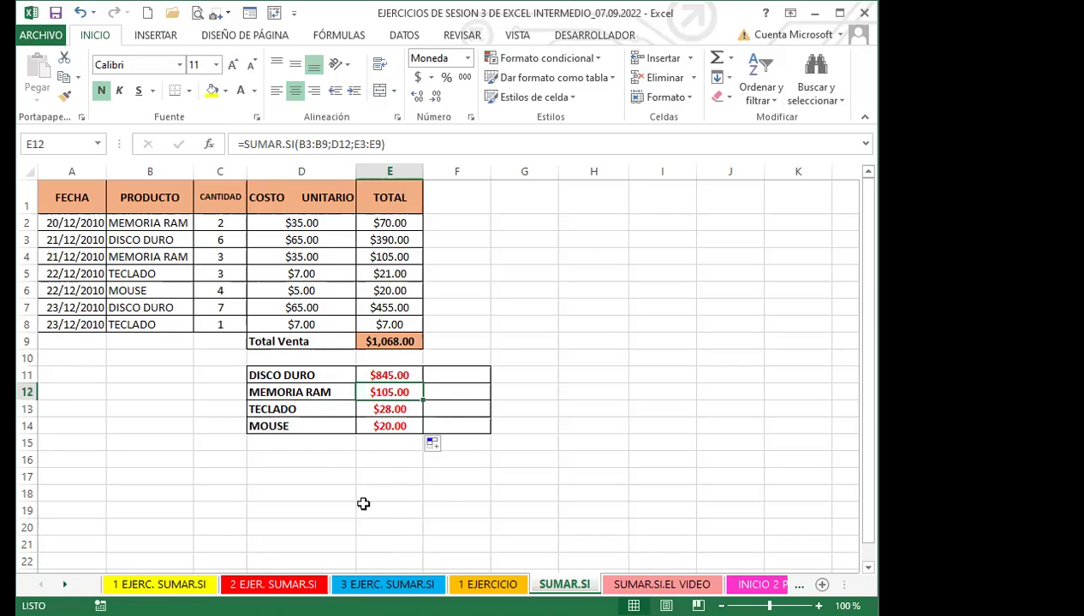
click(387, 377)
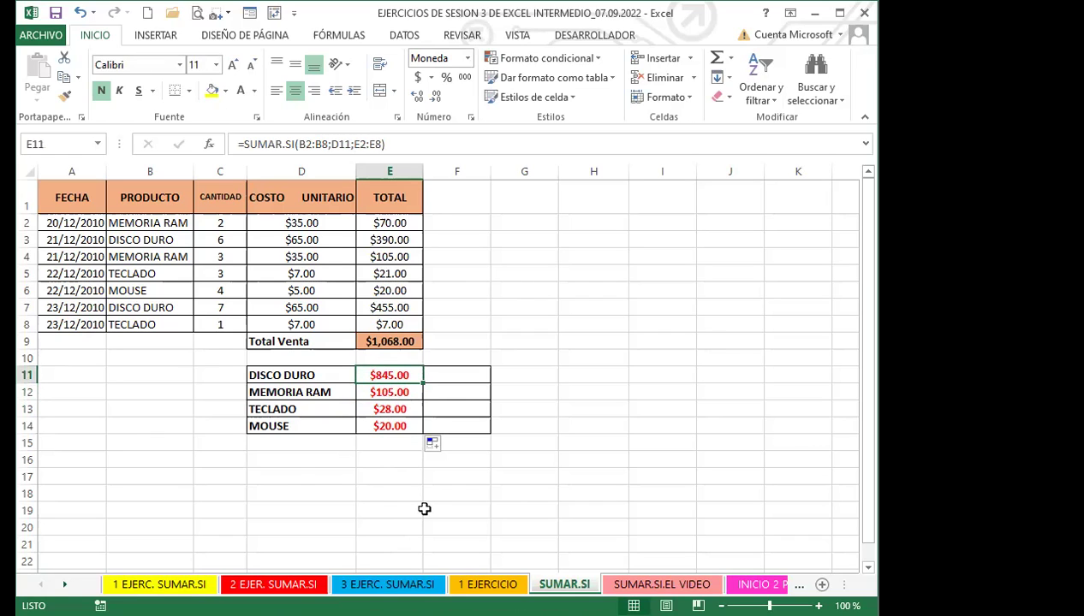
click(368, 391)
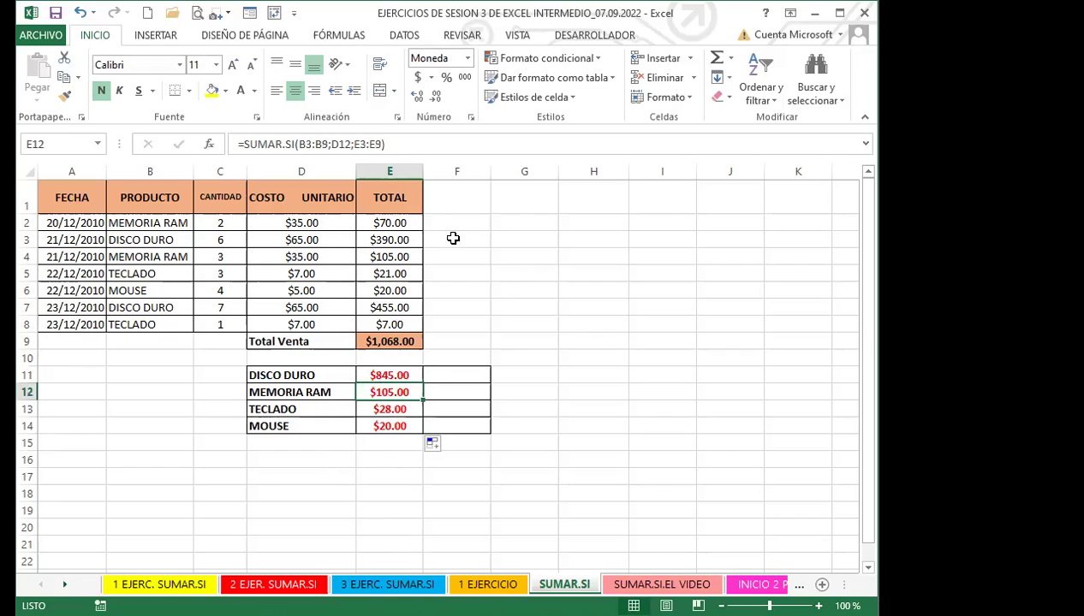
Step: Add the two MEMORIA RAM totals in F5 with =E2+E4 and compare the sum with the SUMAR.SI result in E12
click(468, 273)
text(=)
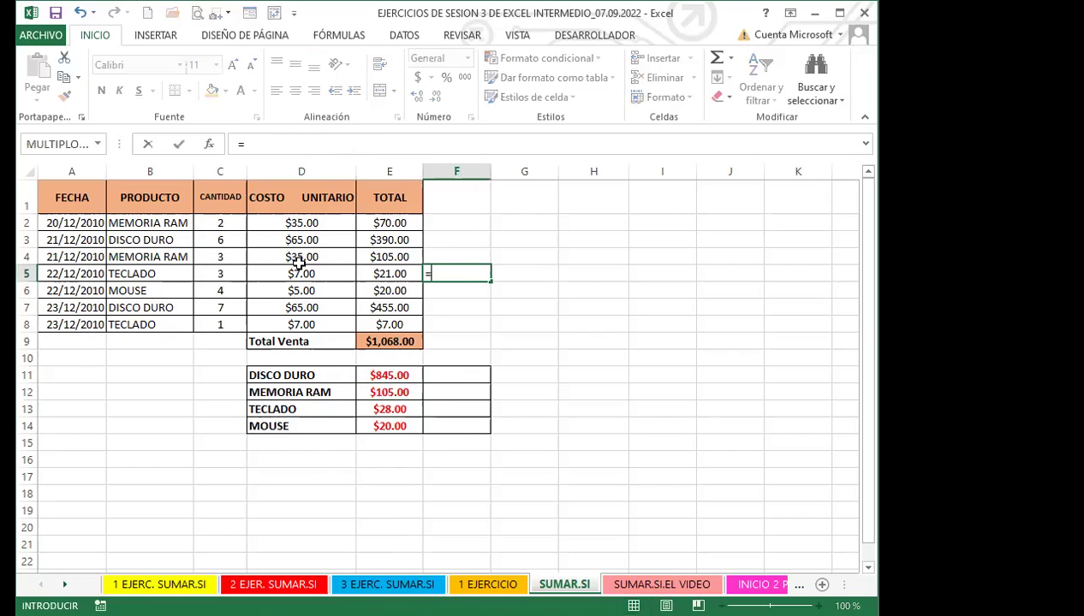
click(382, 223)
text(+)
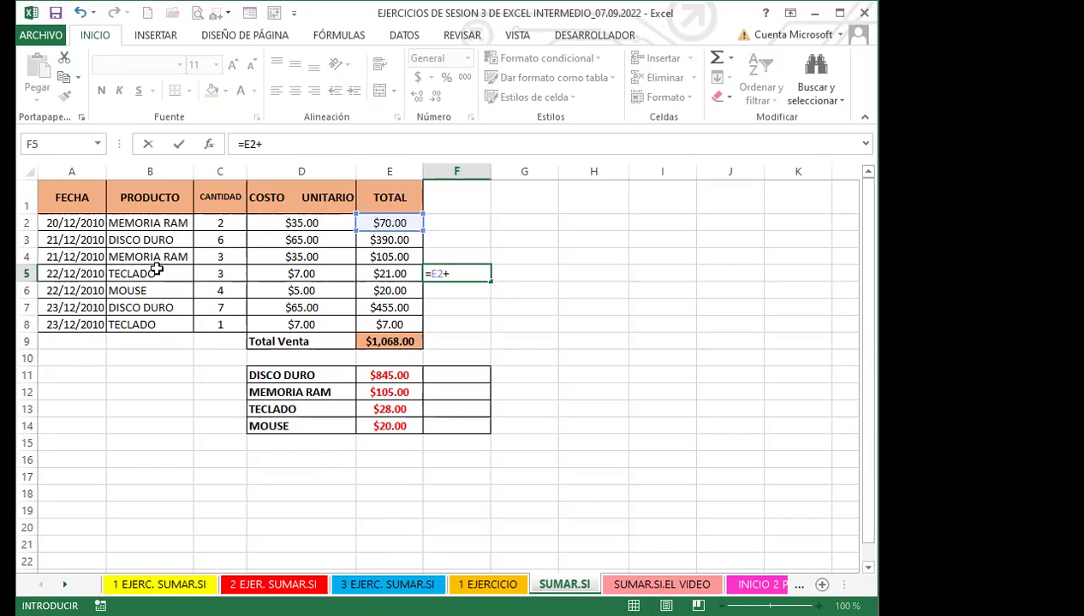
click(375, 256)
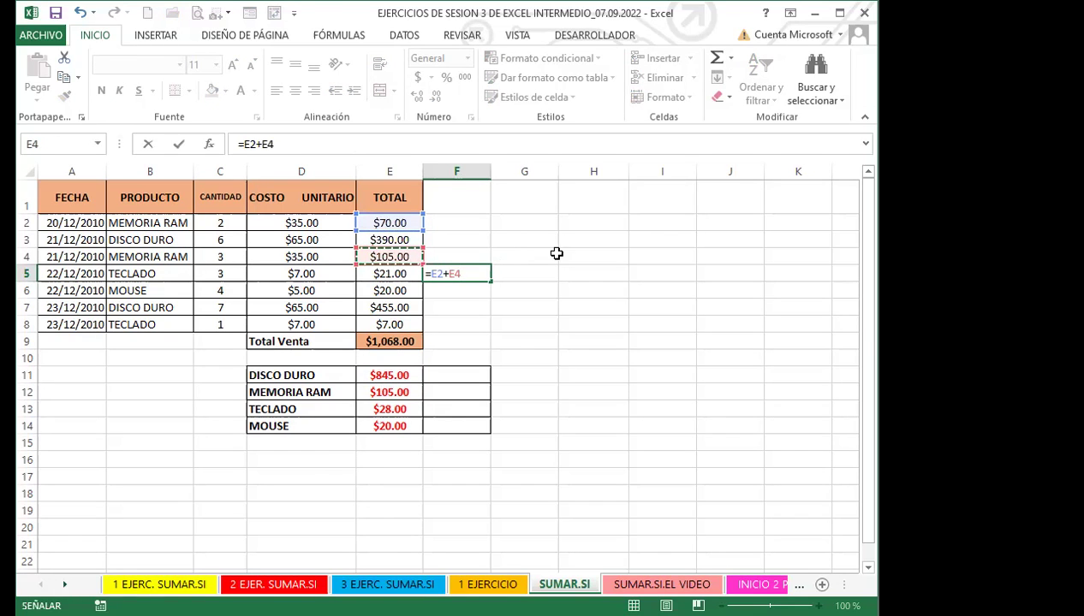
key(Return)
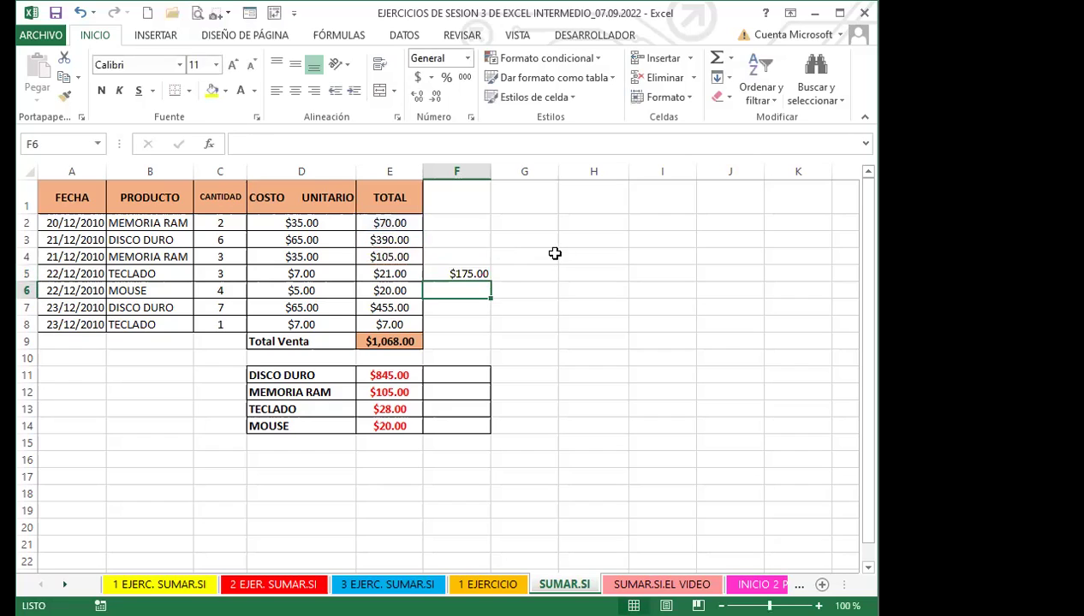
click(460, 273)
click(393, 395)
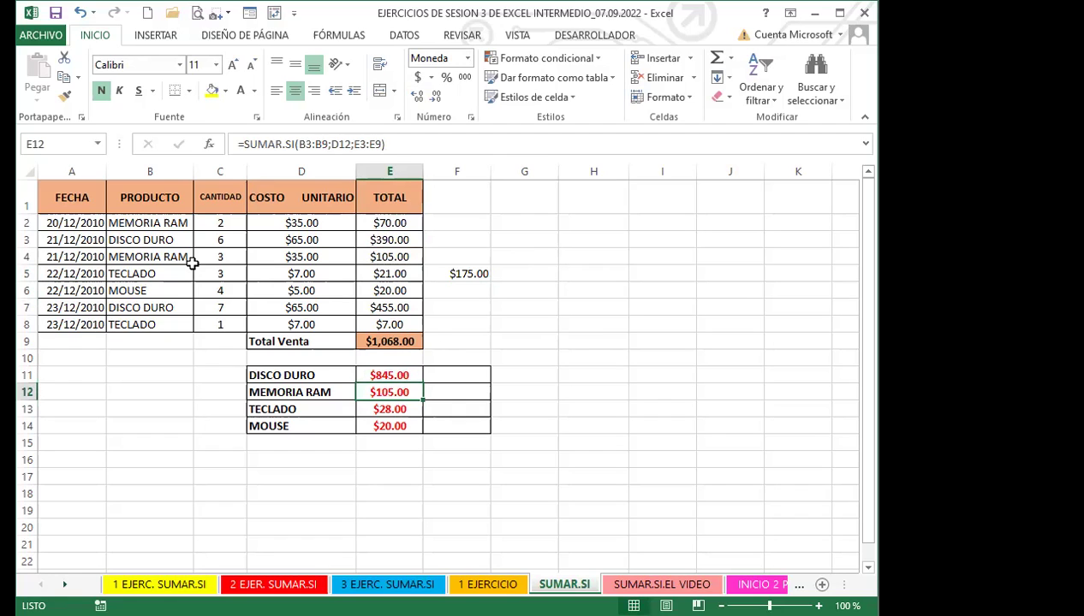
click(379, 256)
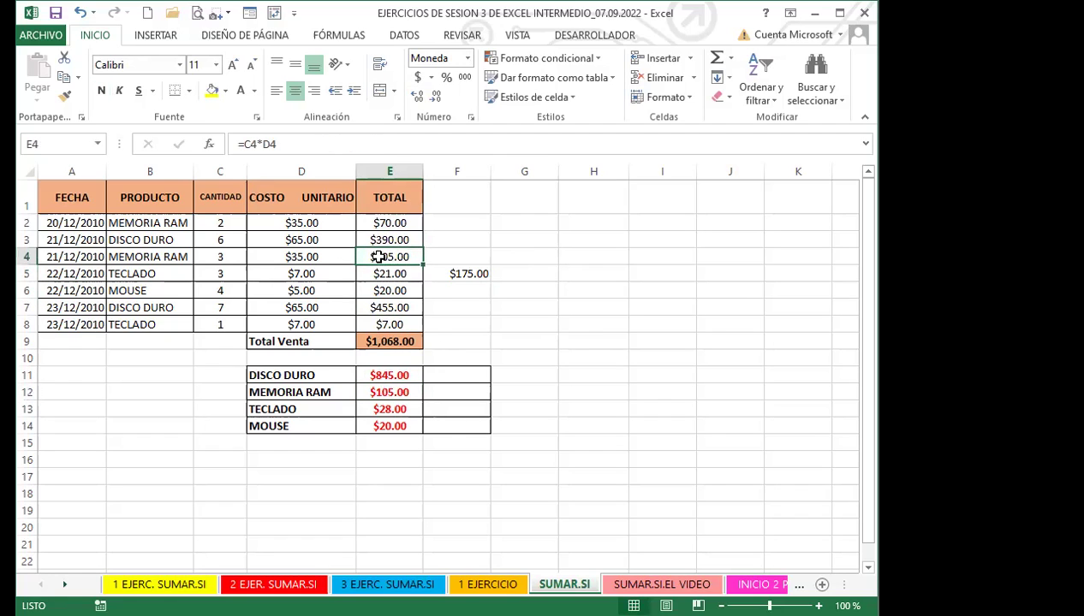
Step: Examine how the range, criterion and sum range references shift in the SUMAR.SI formulas from E11 to E14
click(401, 373)
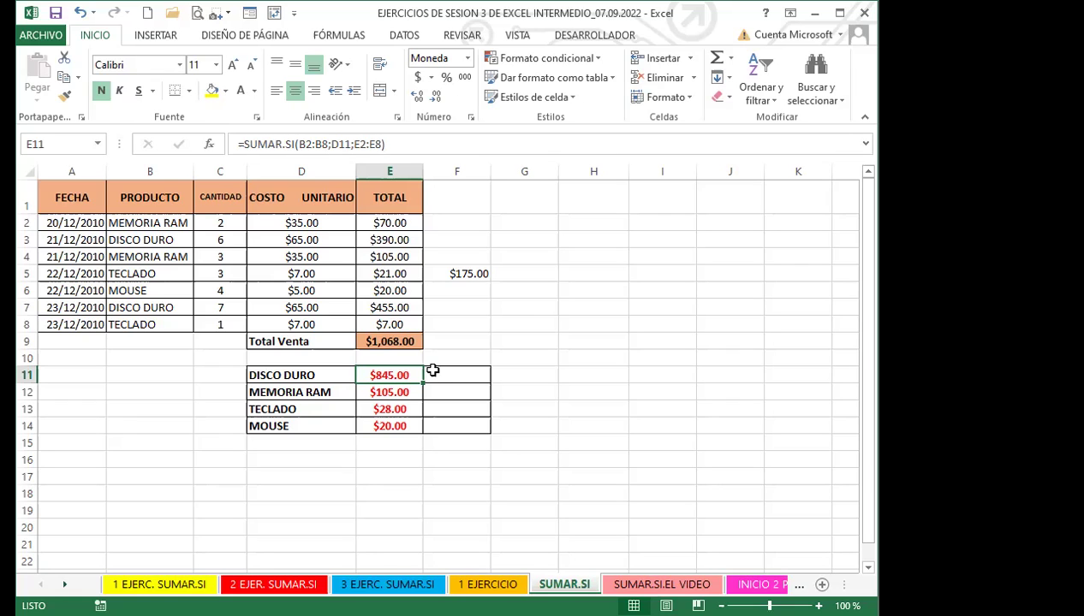
key(Down)
key(Down)
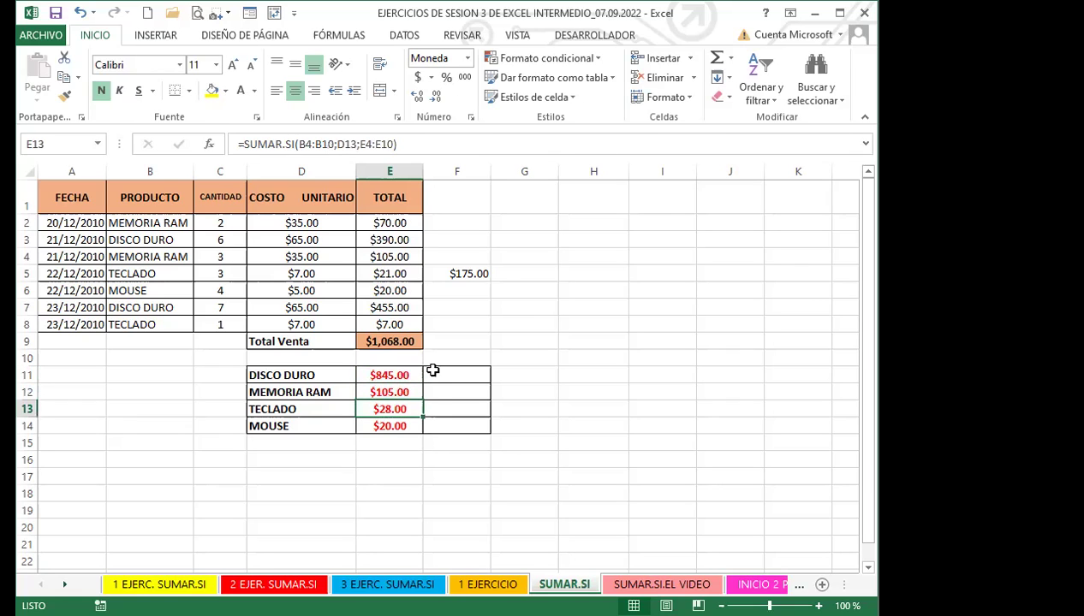
key(Down)
key(Up)
key(Up)
key(Up)
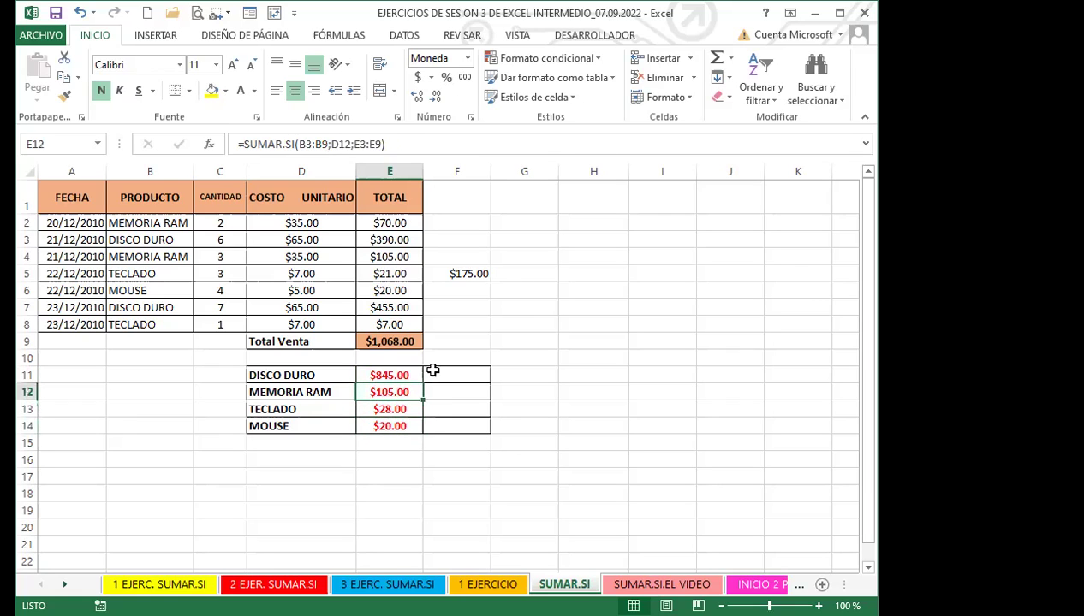
key(Down)
key(Down)
key(Down)
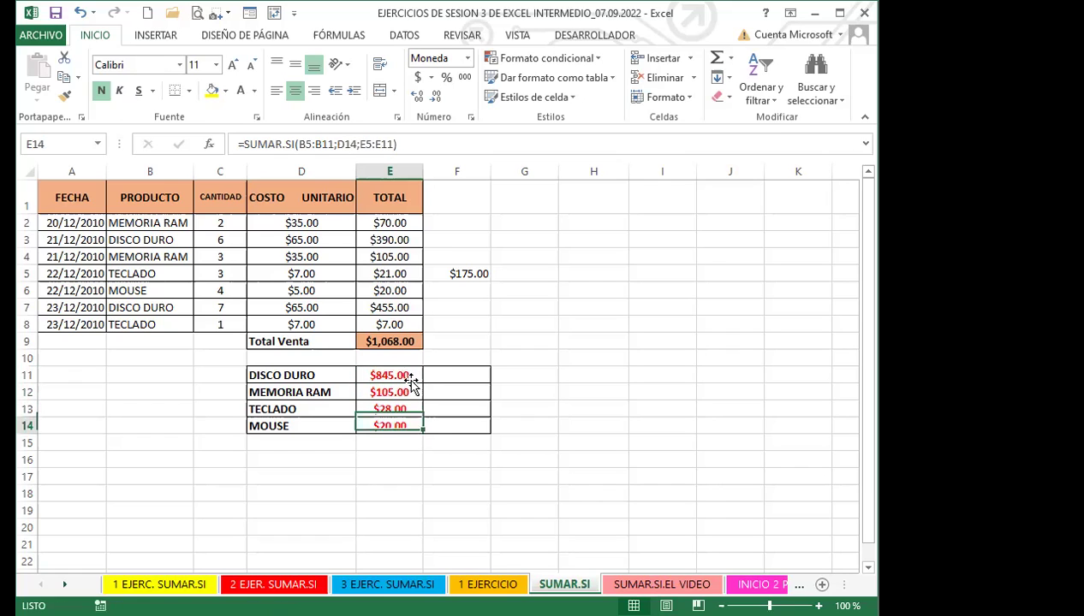
Step: Try the absolute criterion $D$11 in the E11 formula, filled down through E14, and undo the fill
double_click(411, 375)
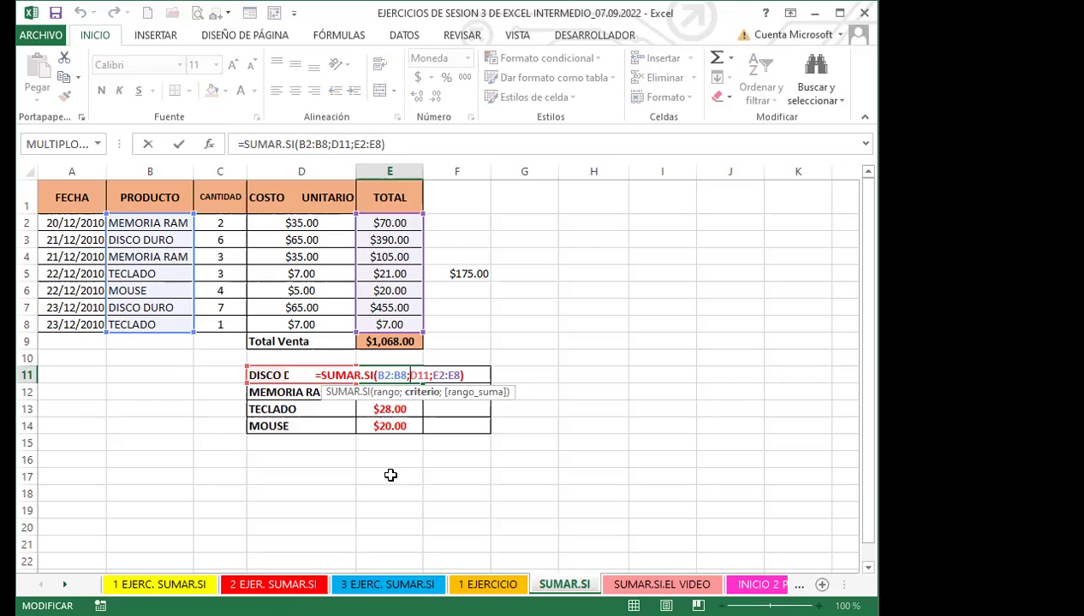
click(429, 375)
key(F4)
key(Return)
click(387, 375)
drag(421, 382, 412, 435)
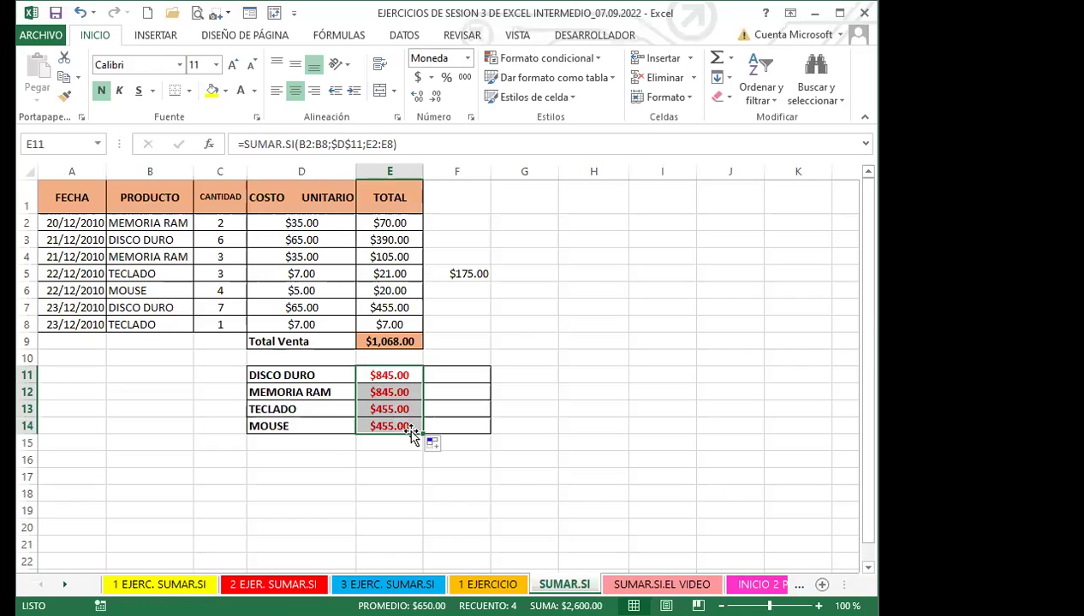
key(ctrl+z)
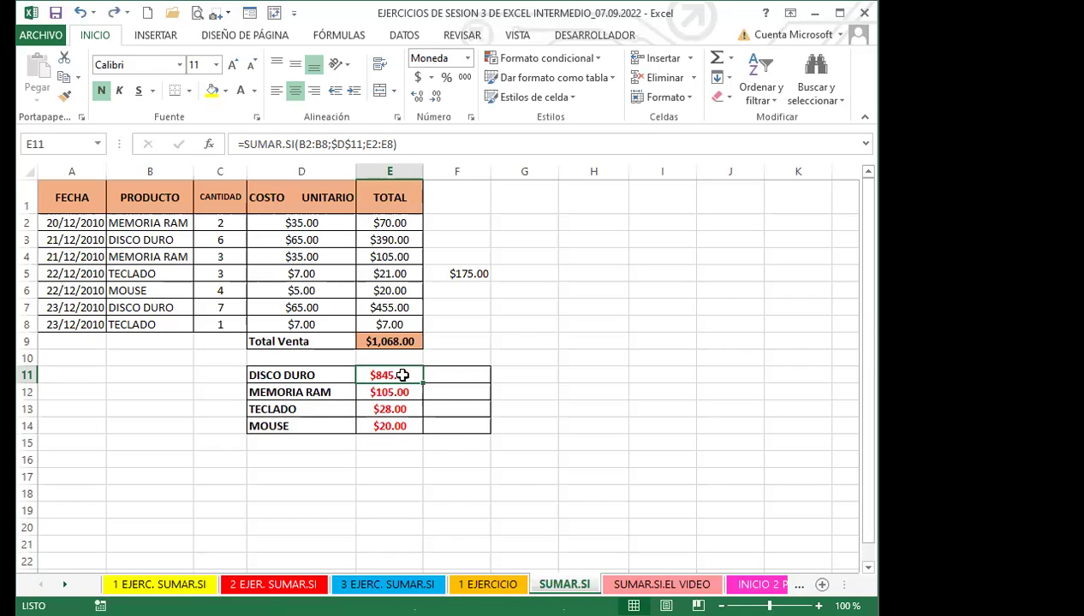
Step: Change the criterion in the E11 formula to the mixed reference $D11 and fill it down through E14
double_click(401, 375)
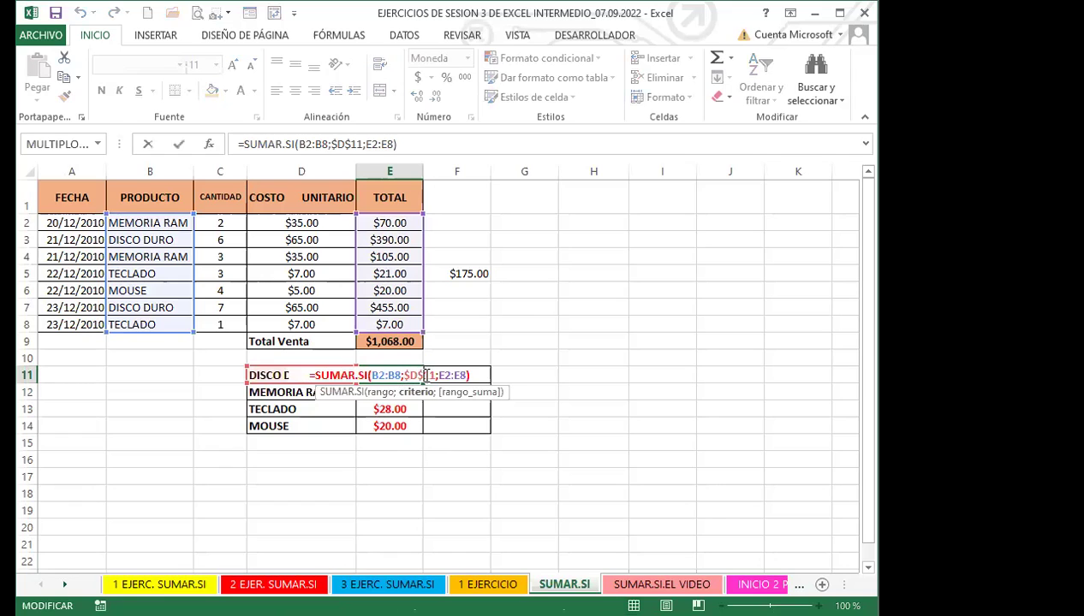
key(F4)
key(F4)
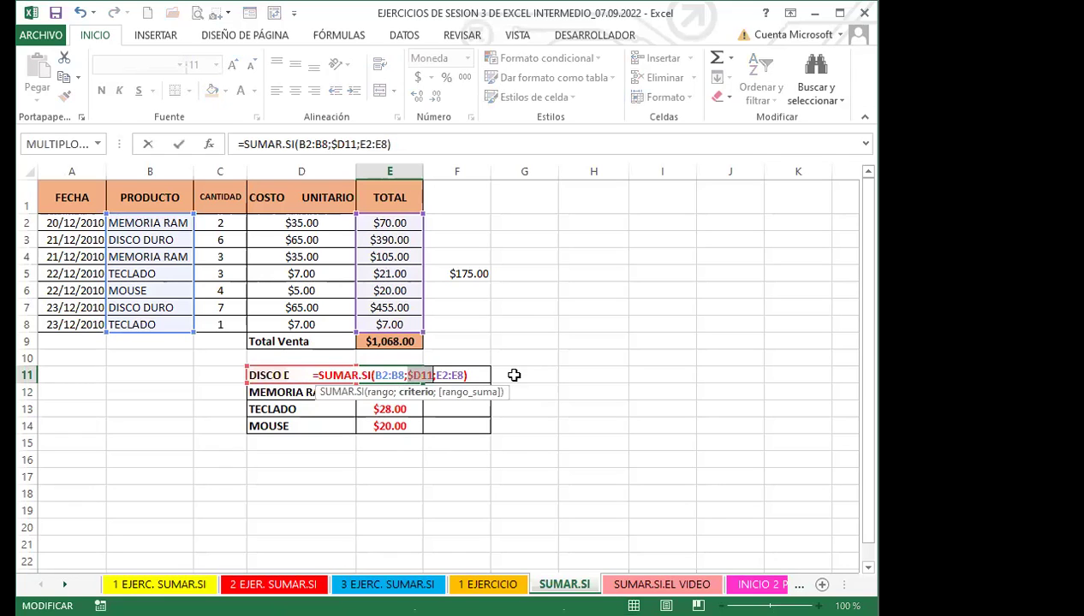
key(ctrl+Return)
drag(421, 383, 411, 432)
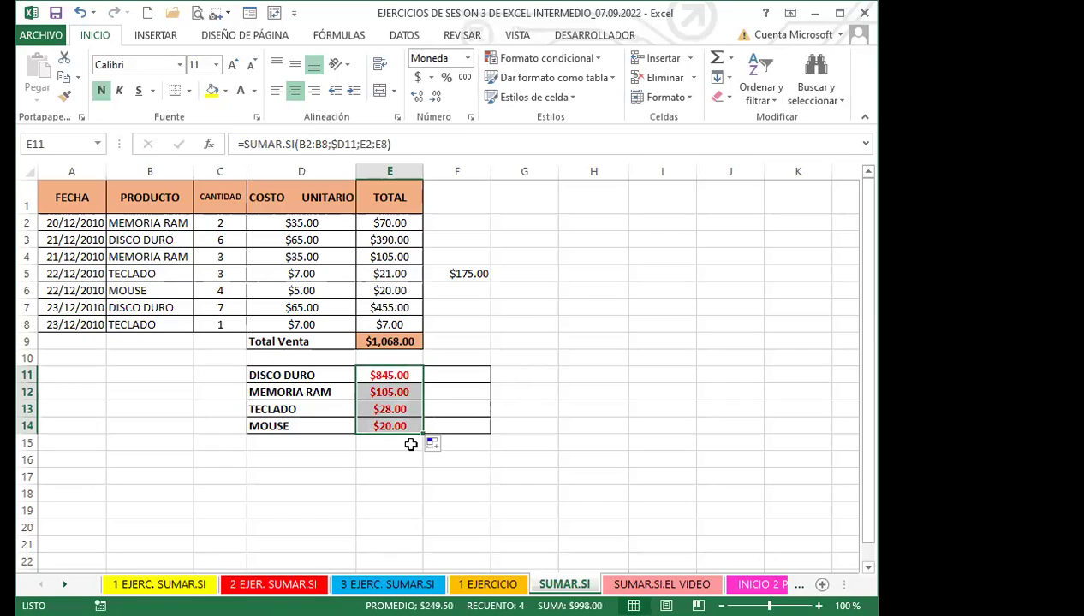
Step: Return the criterion in the E11 formula to the relative reference D11
click(405, 373)
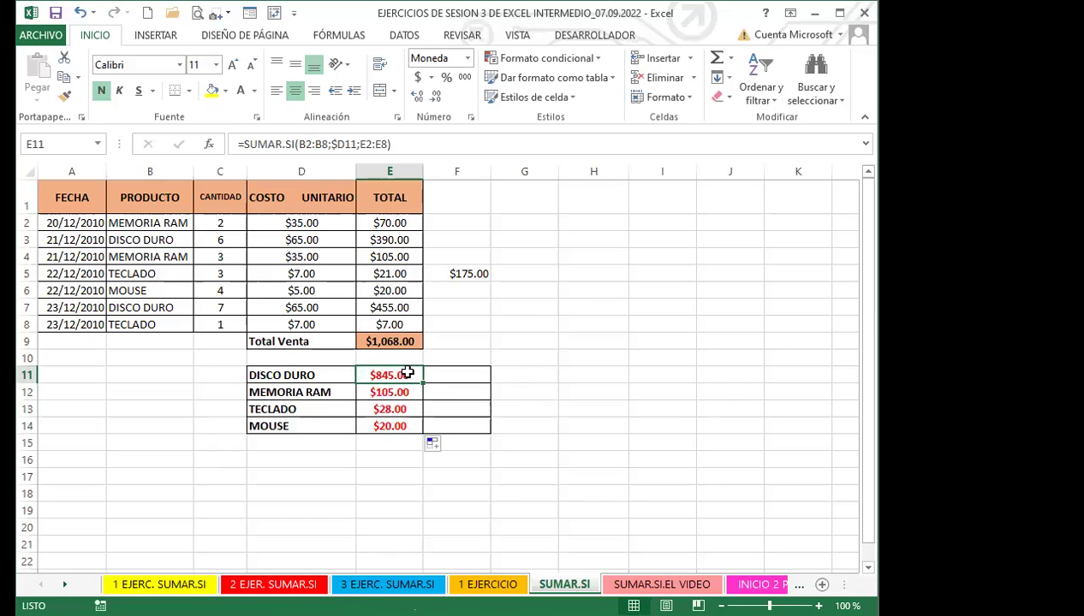
double_click(405, 373)
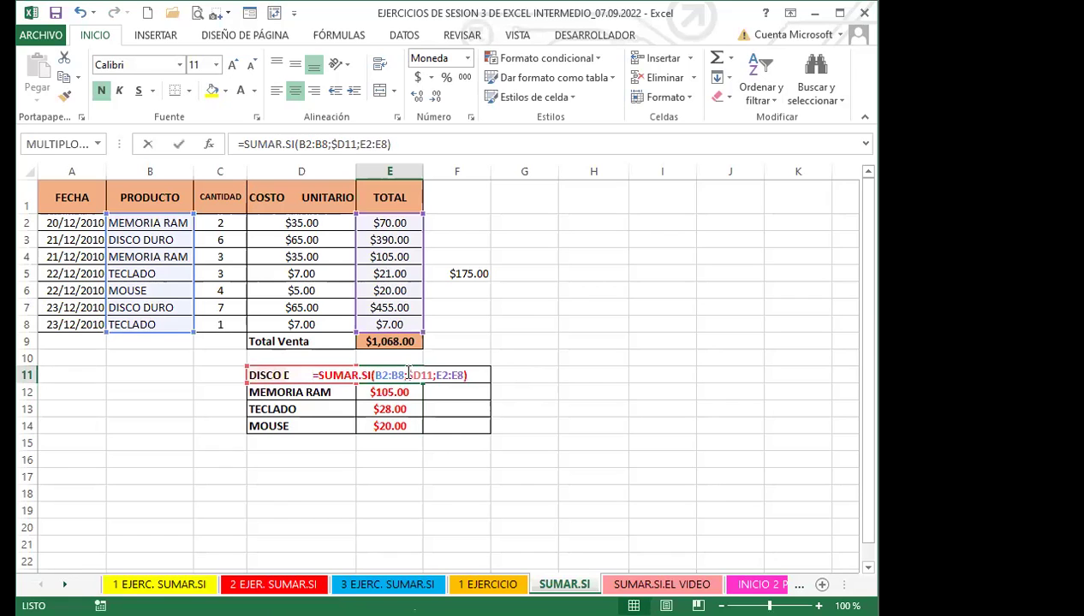
click(419, 375)
key(F4)
click(378, 375)
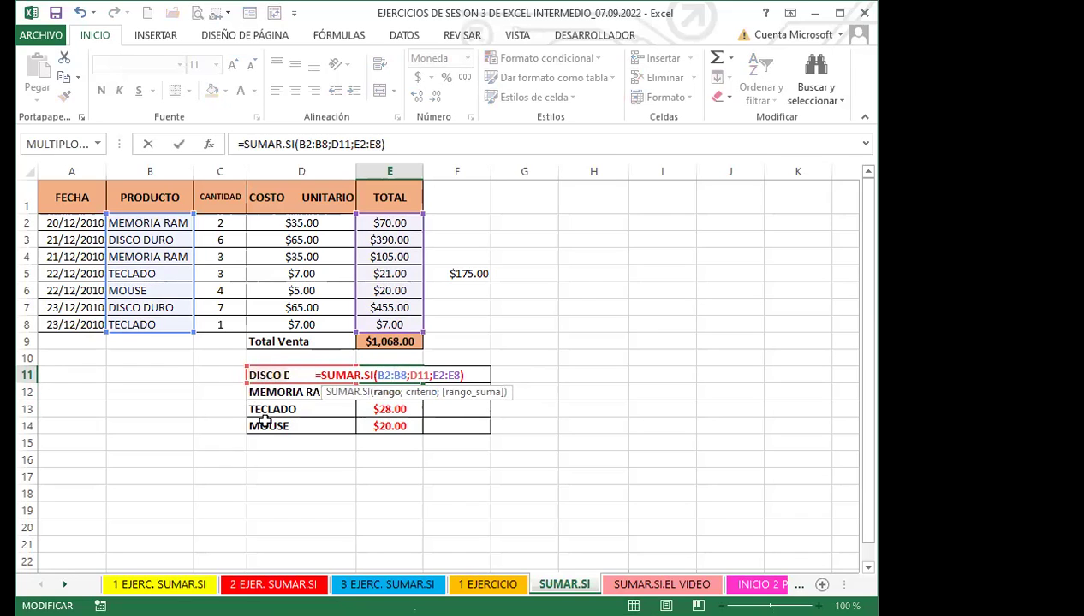
key(Right)
key(Right)
key(Right)
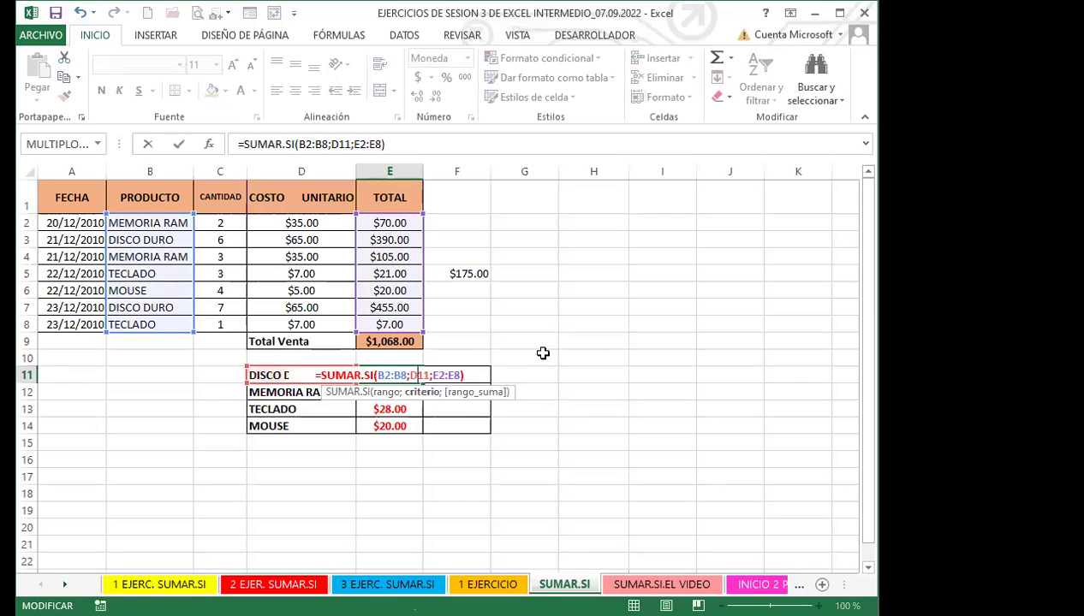
Step: Make the range and sum range in the E11 formula absolute as $B$2:$B$8 and $E$2:$E$8
drag(377, 375, 405, 375)
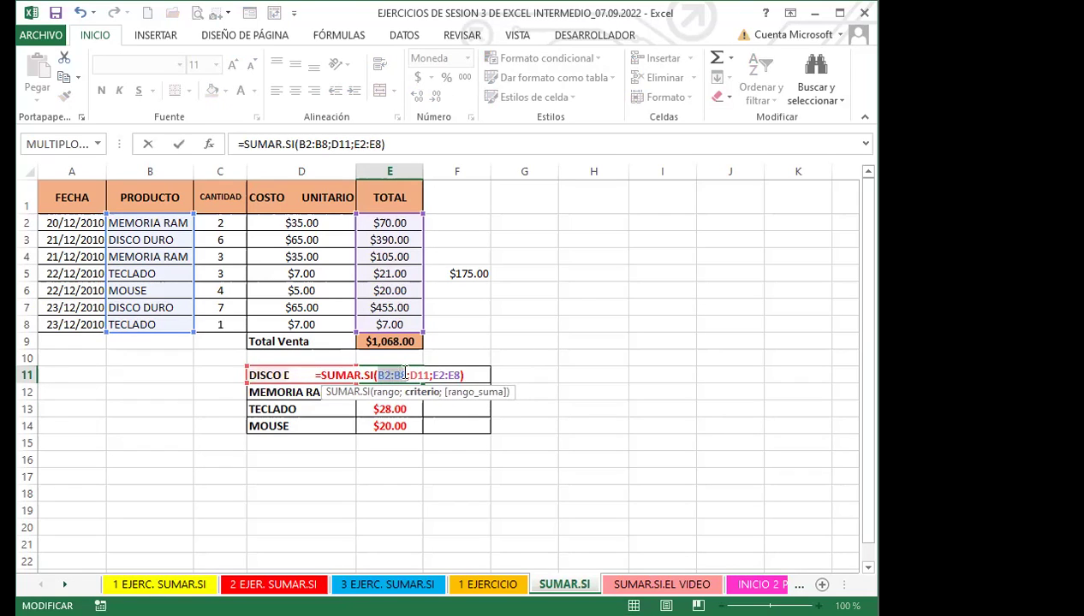
key(F4)
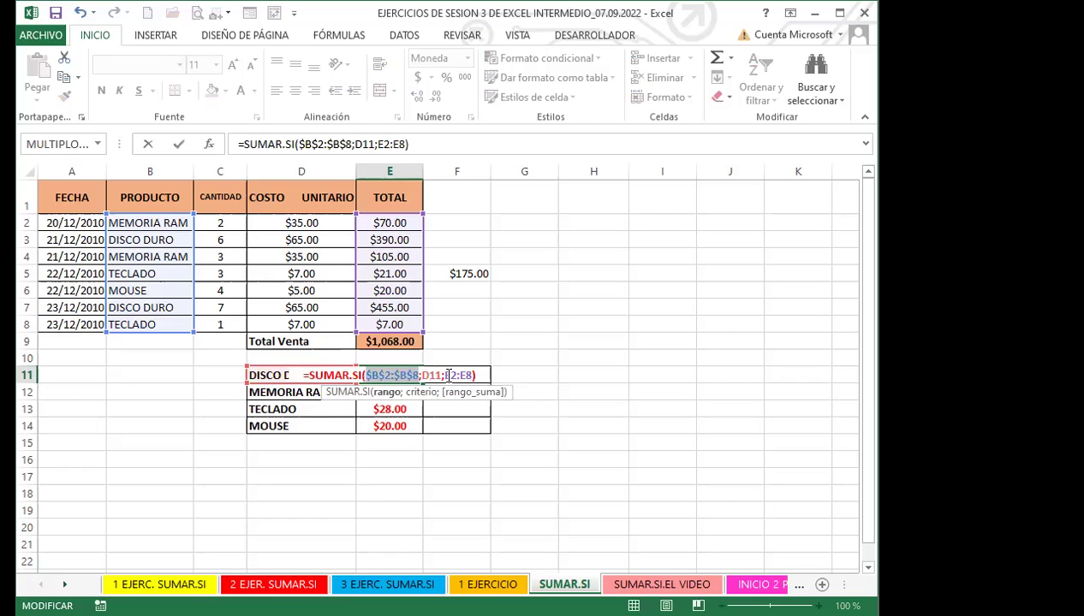
key(Right)
drag(449, 375, 469, 374)
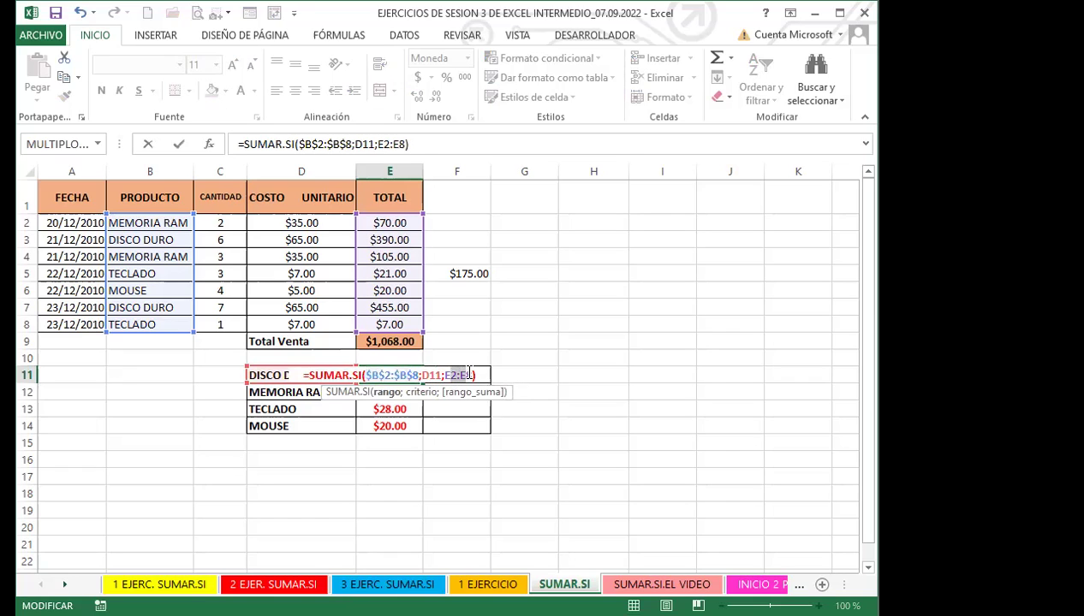
key(F4)
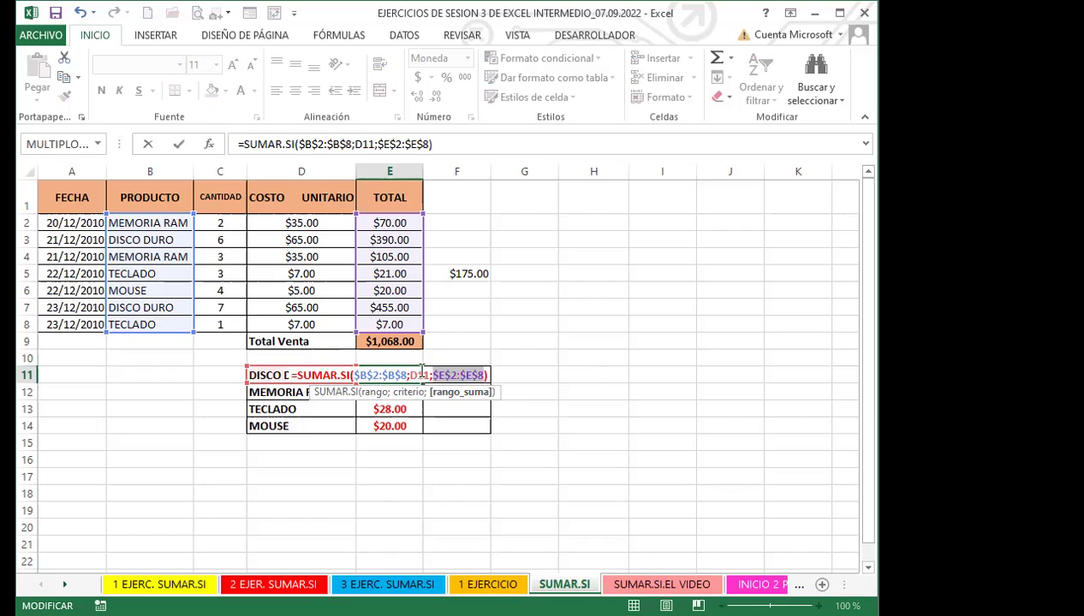
key(ctrl+Return)
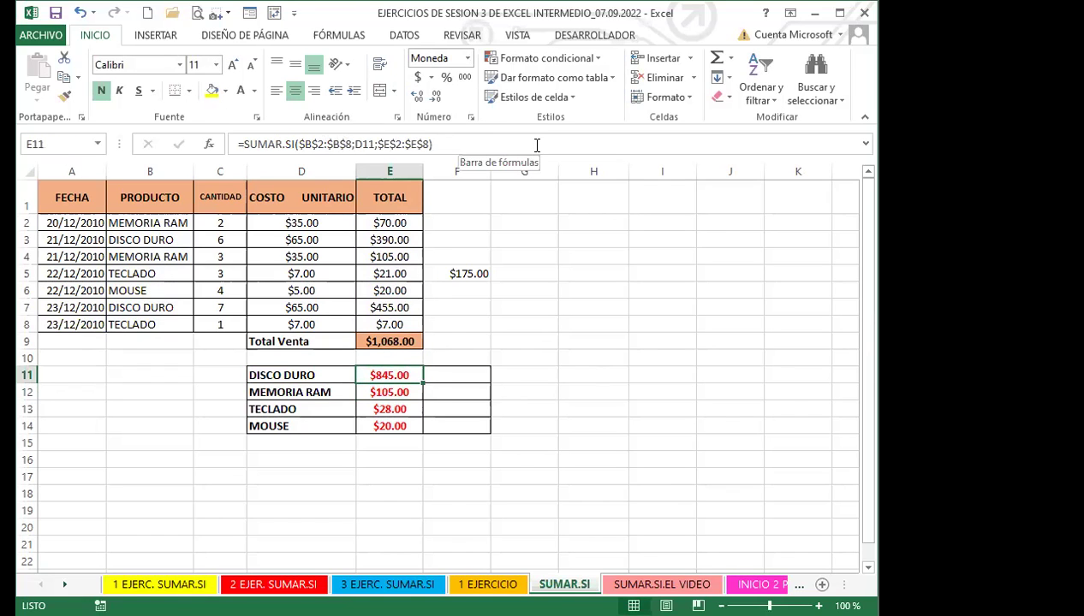
Step: Fill the corrected E11 formula down through E14 and compare the MEMORIA RAM total with the check sum in F5
key(Down)
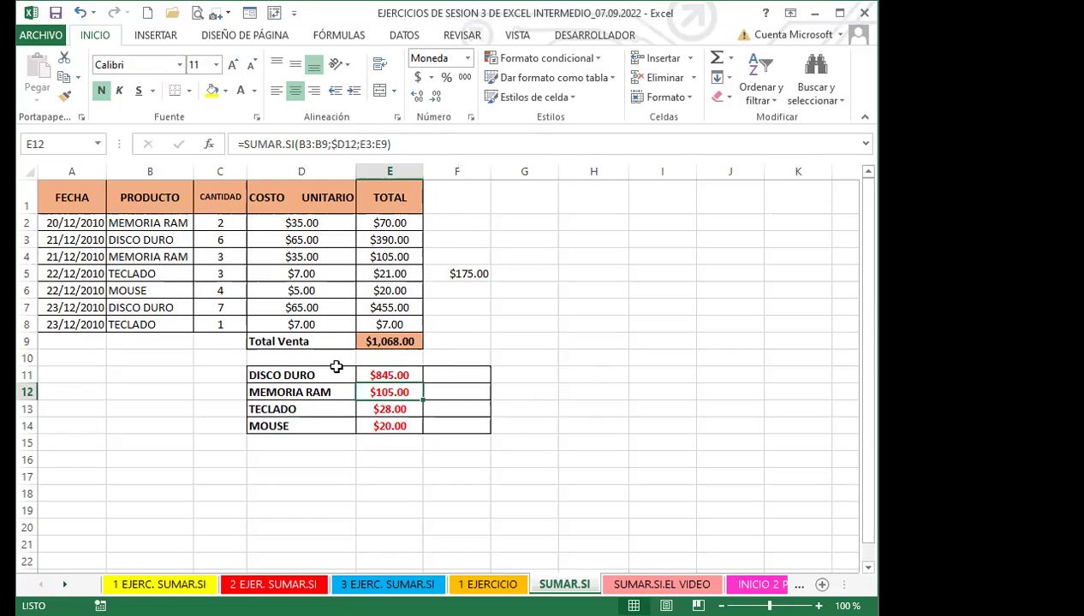
click(386, 372)
drag(423, 385, 411, 430)
click(386, 371)
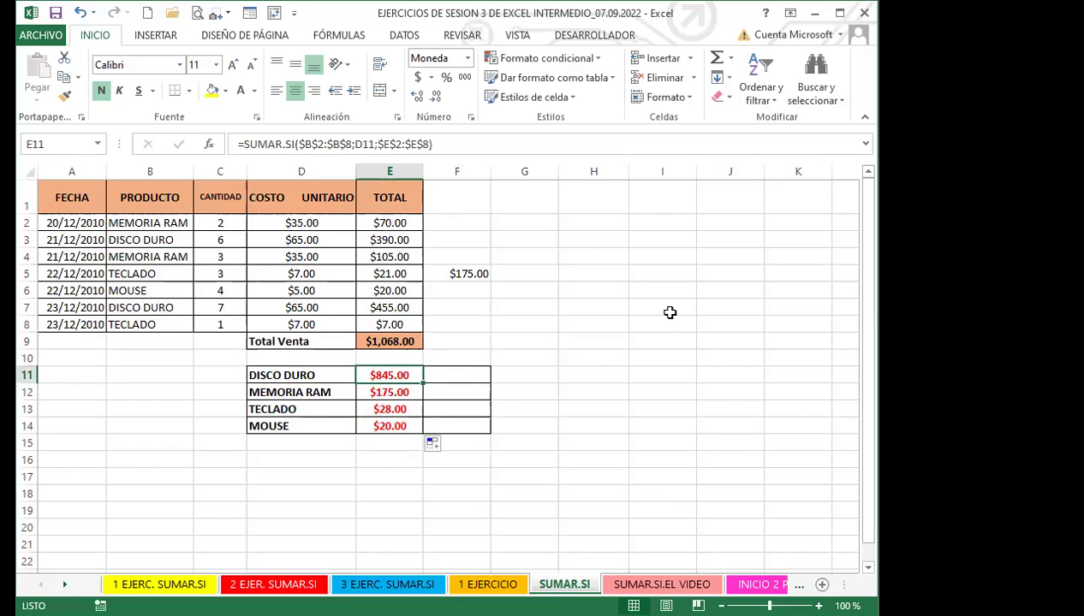
click(390, 393)
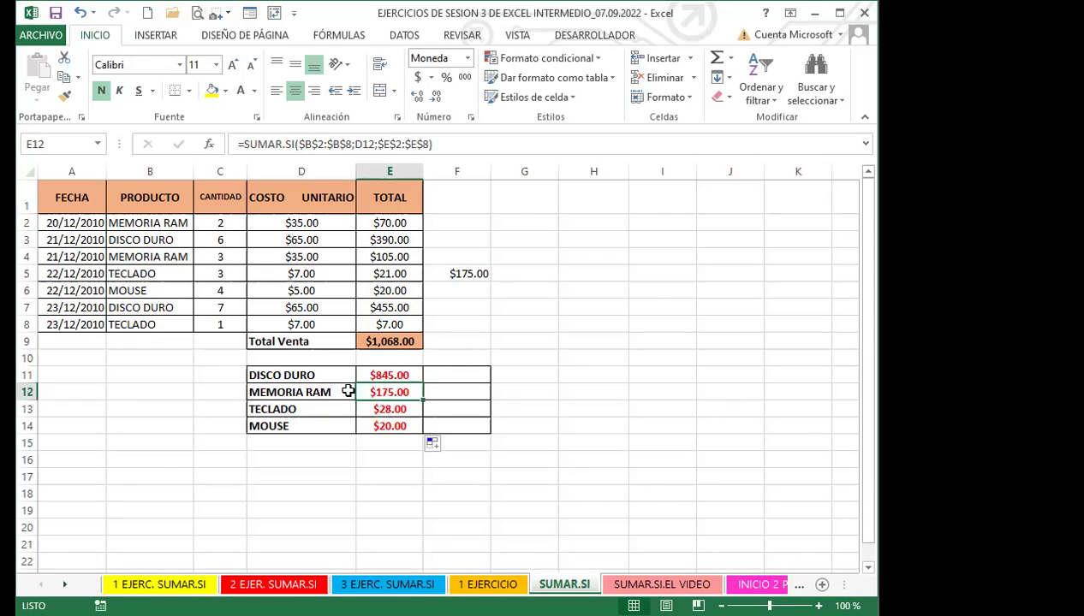
click(479, 273)
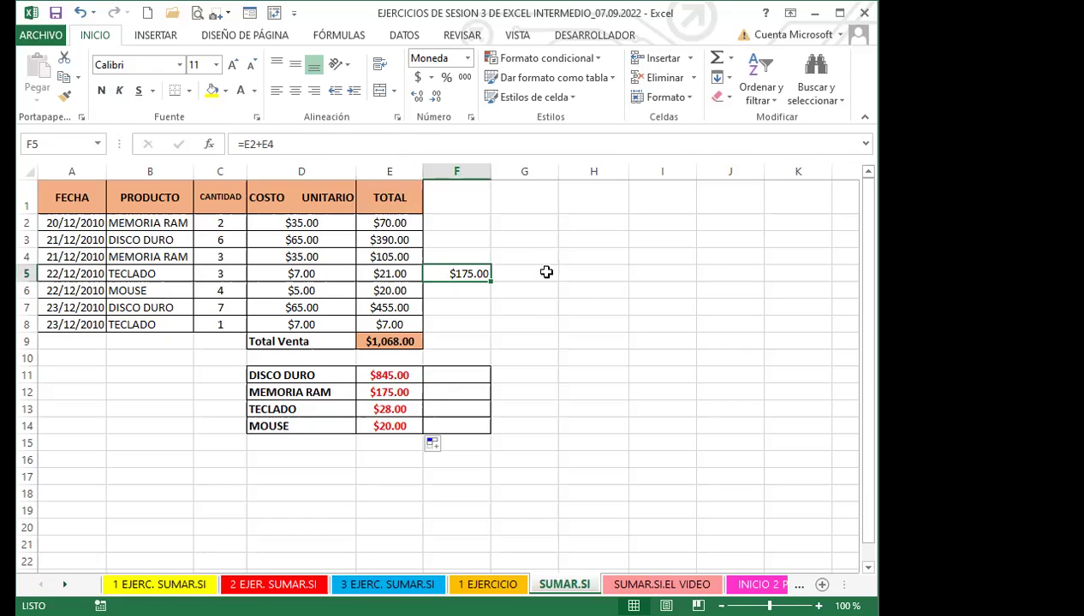
Step: Review the formulas in E11 through E14 to compare their fixed ranges and changing criterion
click(394, 375)
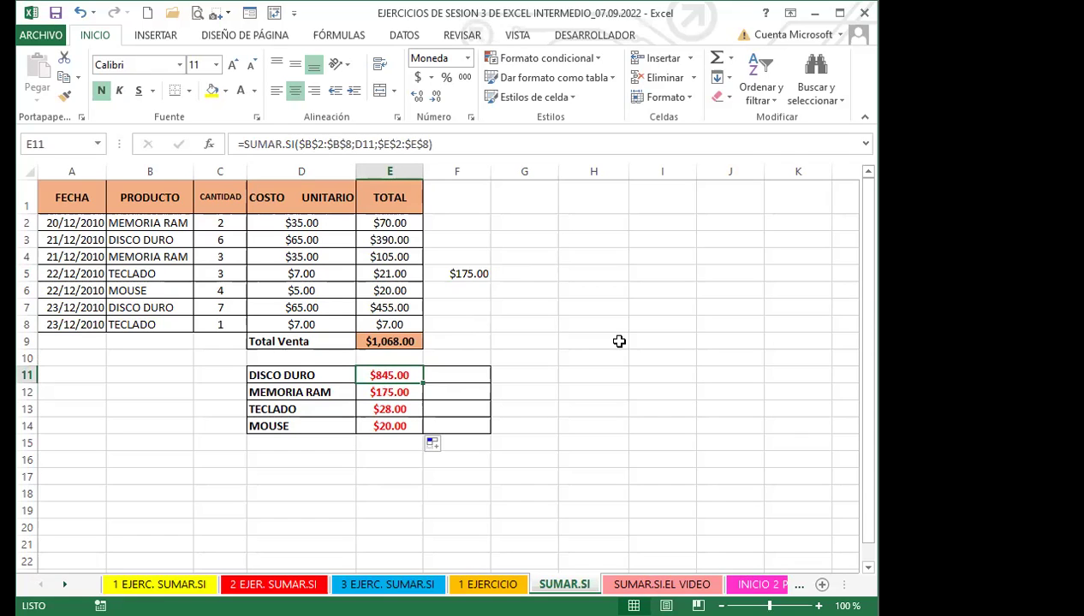
key(Down)
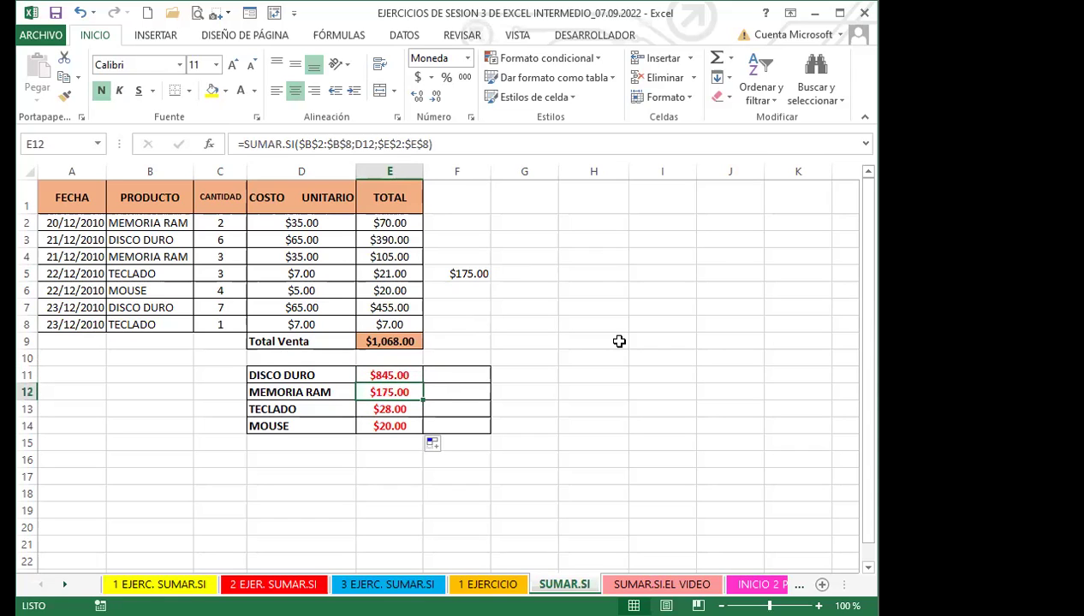
key(Down)
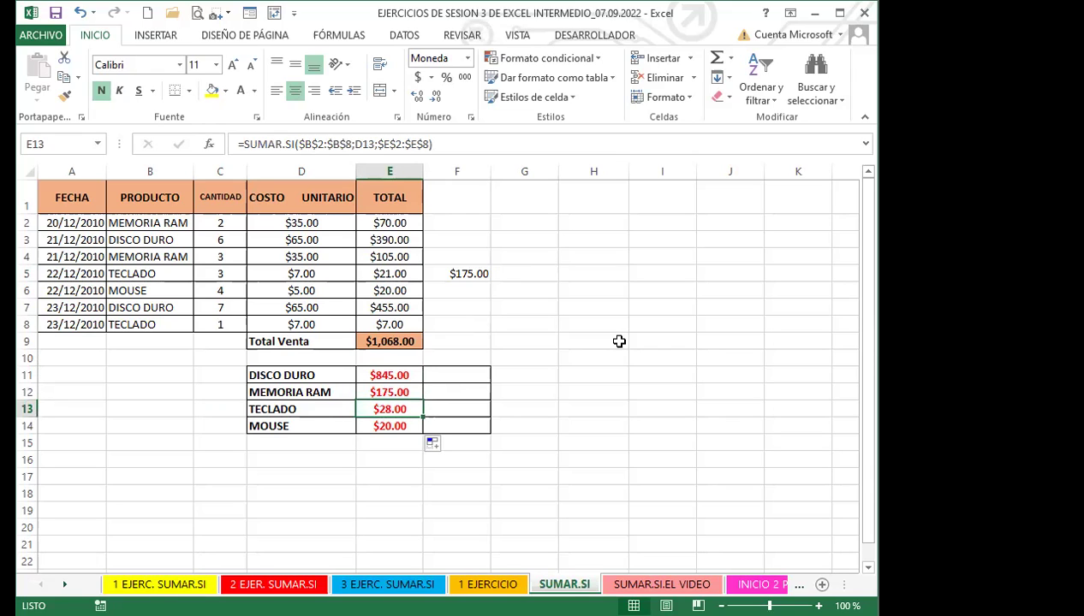
key(Down)
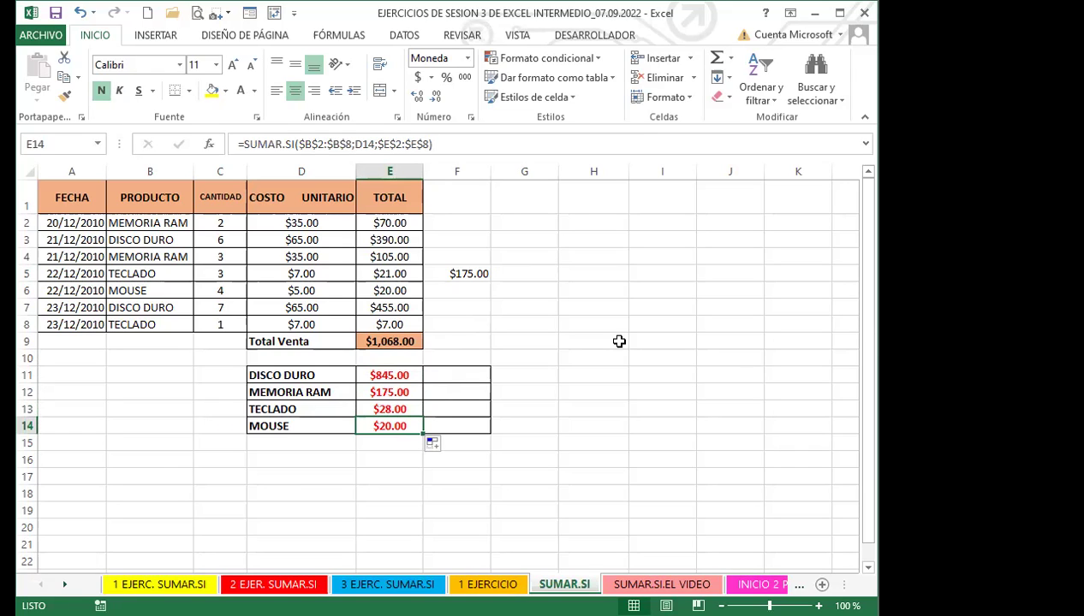
key(Up)
key(Up)
key(Up)
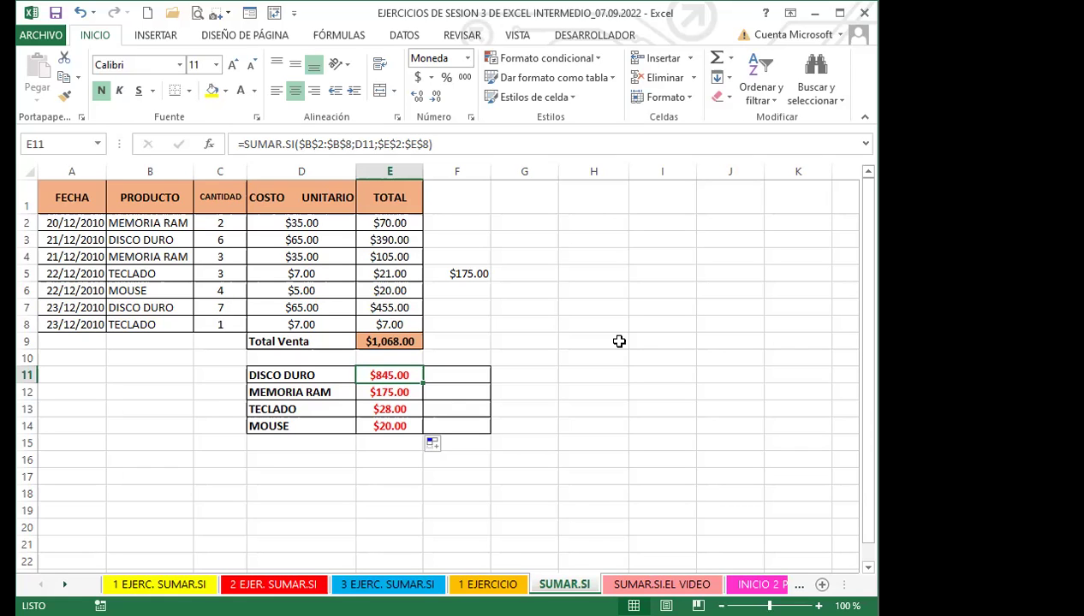
click(537, 407)
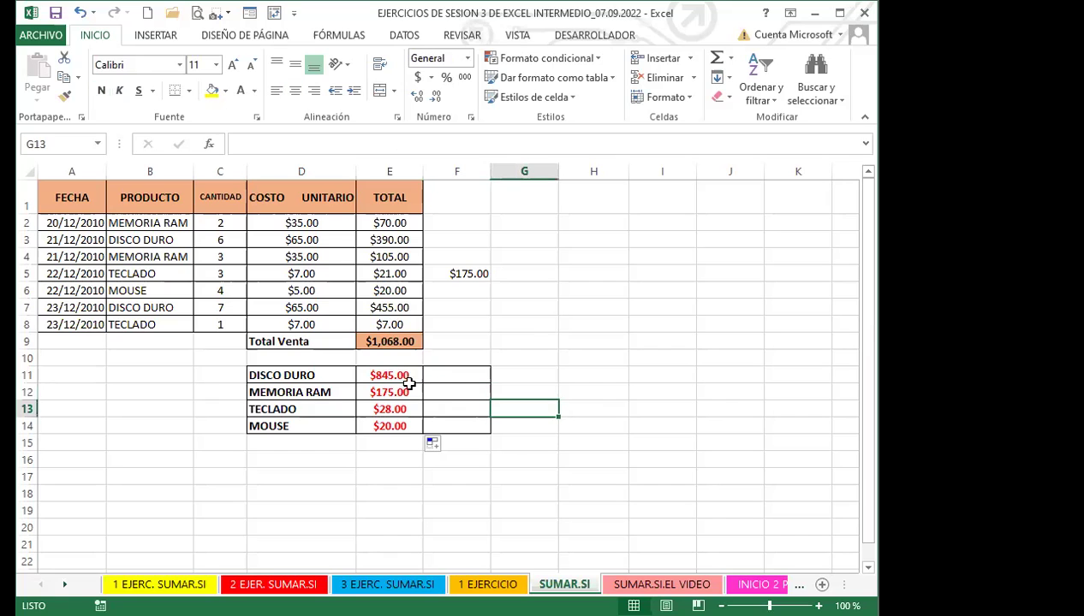
Step: Clear the SUMAR.SI totals from E11 through E14
drag(394, 392, 390, 426)
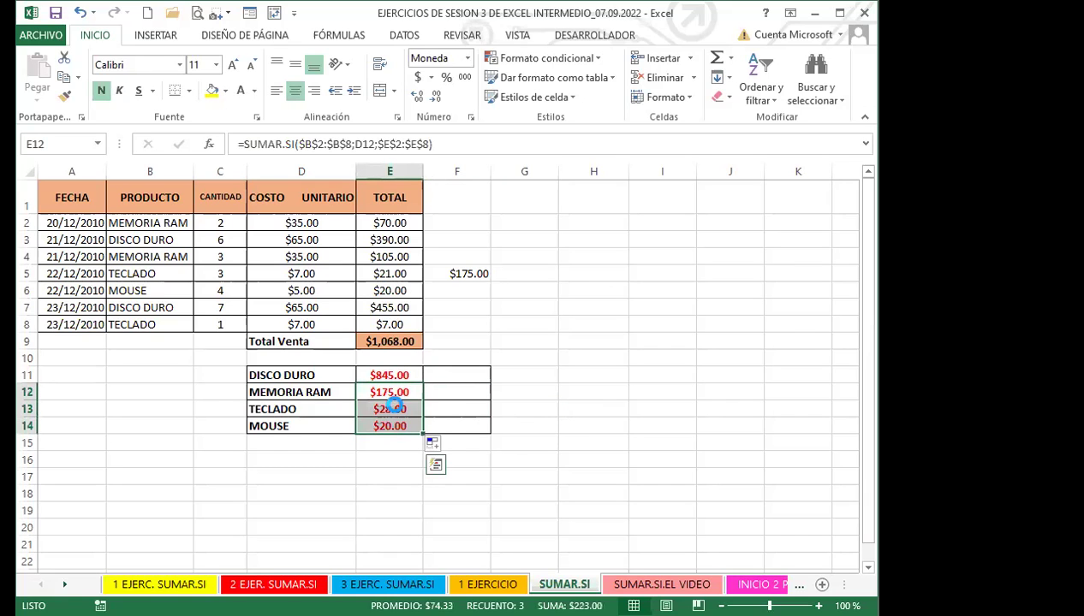
key(ctrl+z)
key(ctrl+z)
click(560, 391)
click(390, 407)
click(413, 375)
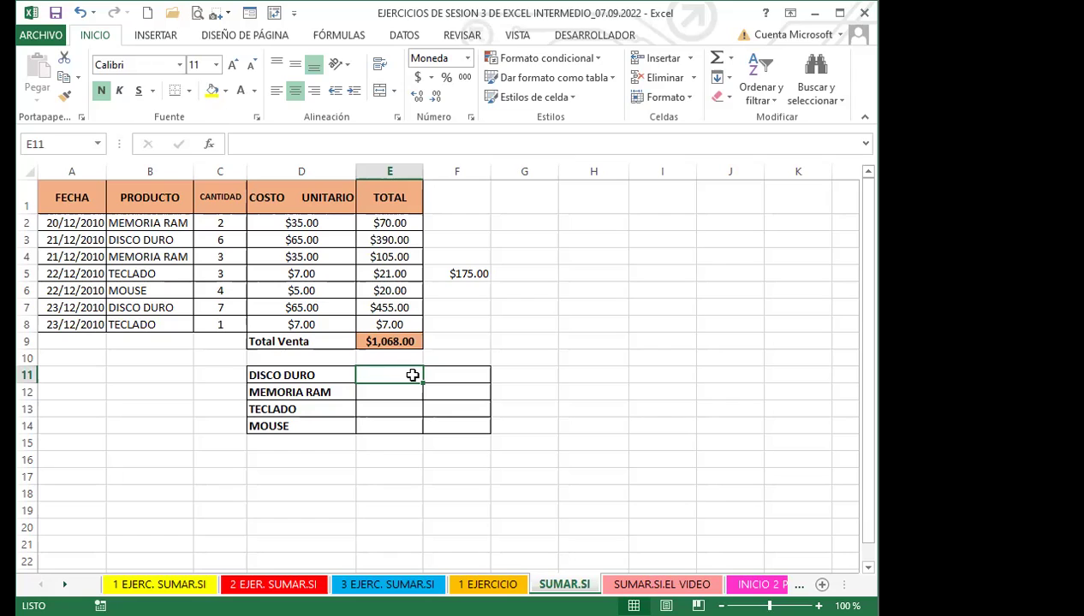
Step: Start a SUMAR.SI formula in E11 with the product cells B2:B8 as its range
text(=)
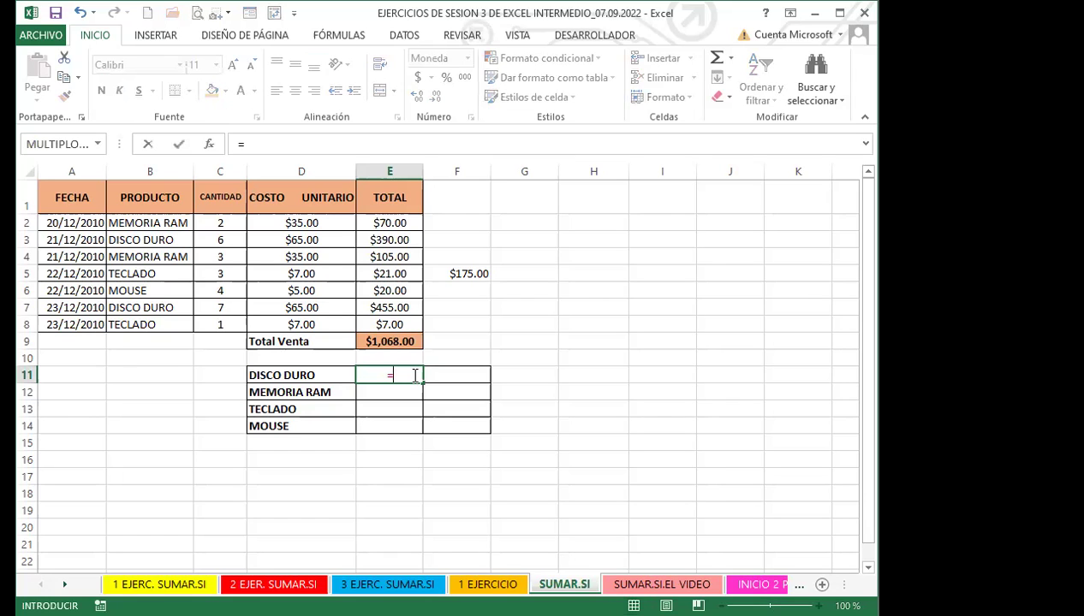
text(SUMAR)
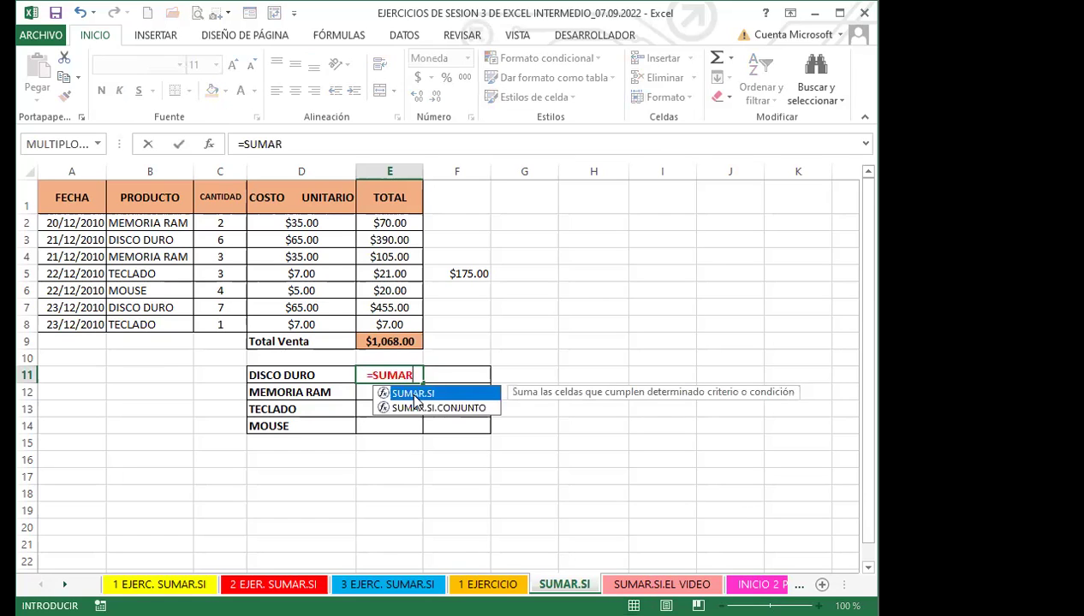
key(Tab)
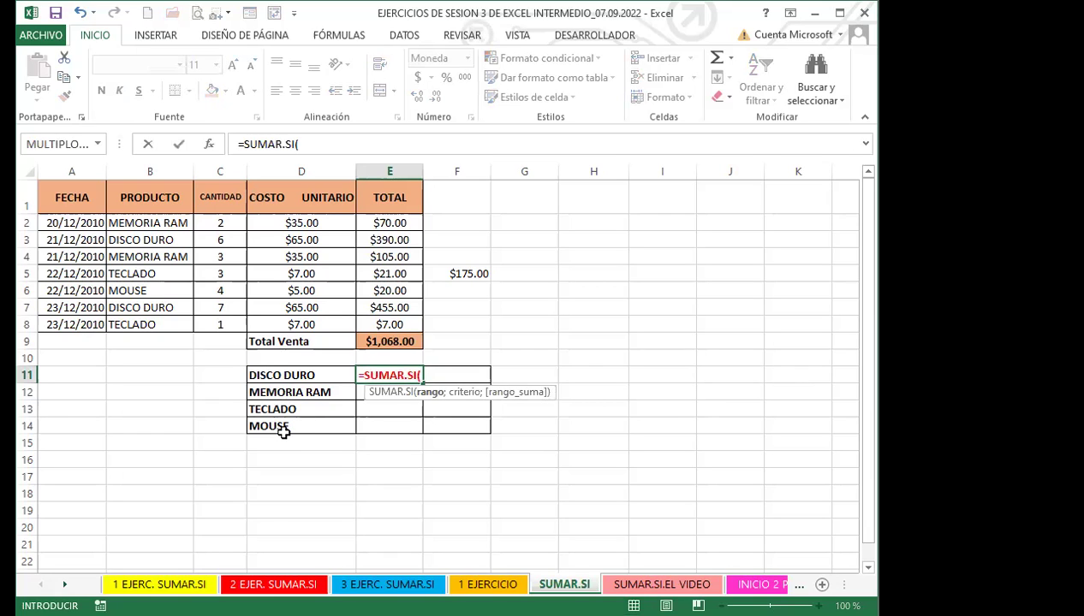
click(160, 221)
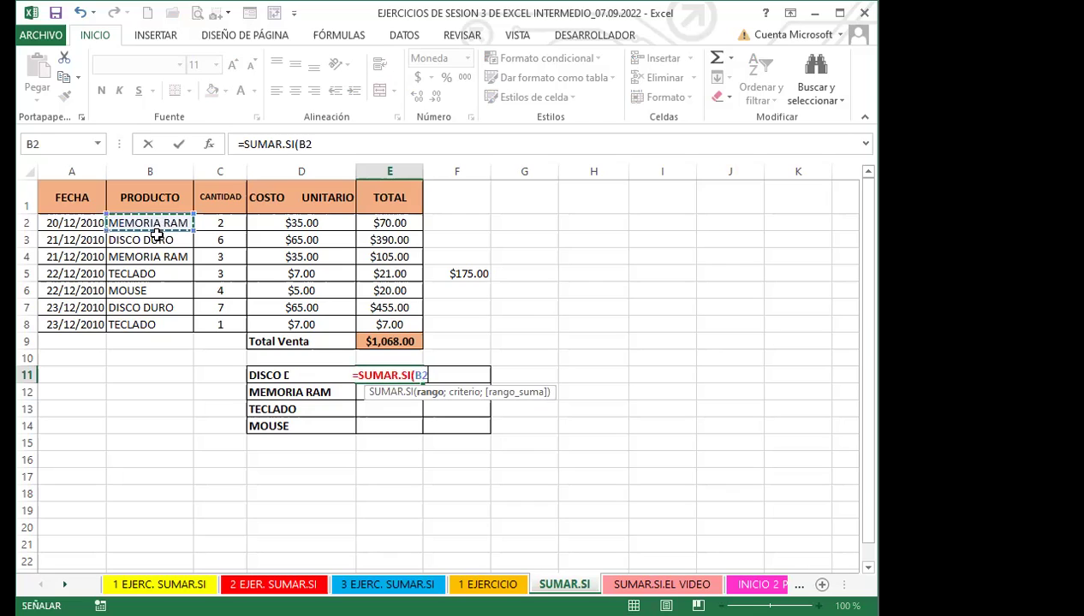
shift+click(158, 324)
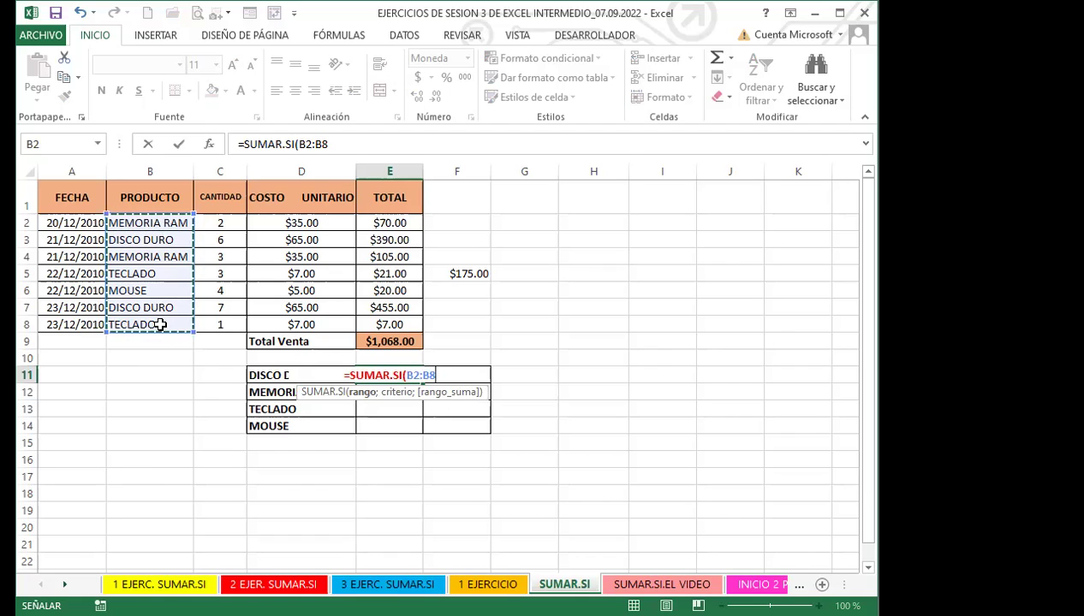
Step: Cycle the B2:B8 range through its absolute and mixed reference forms and back to relative
key(F4)
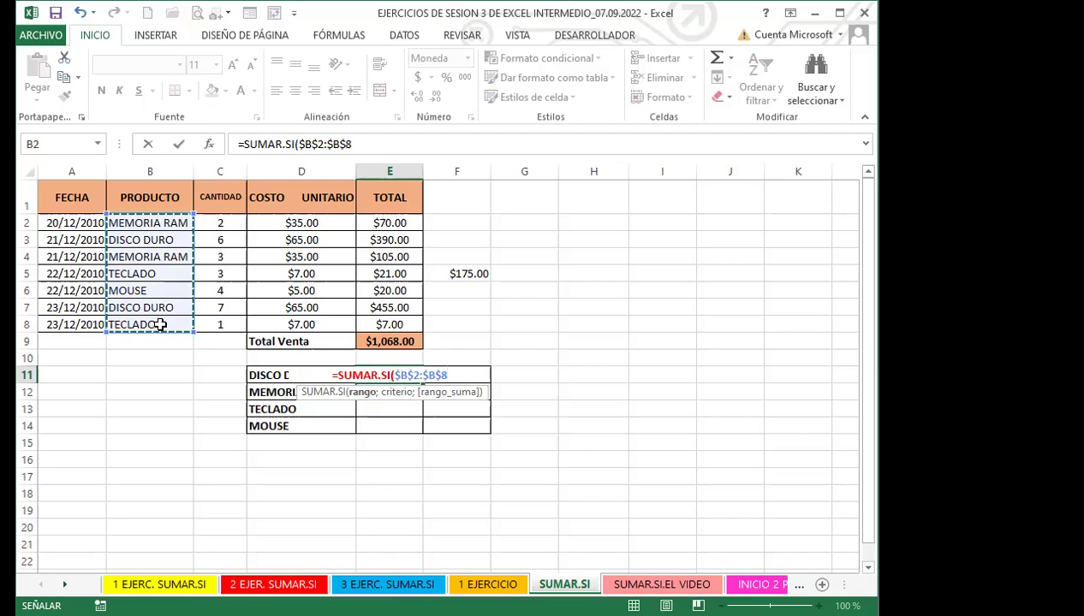
key(F4)
key(F4)
key(F4)
key(F4)
key(F4)
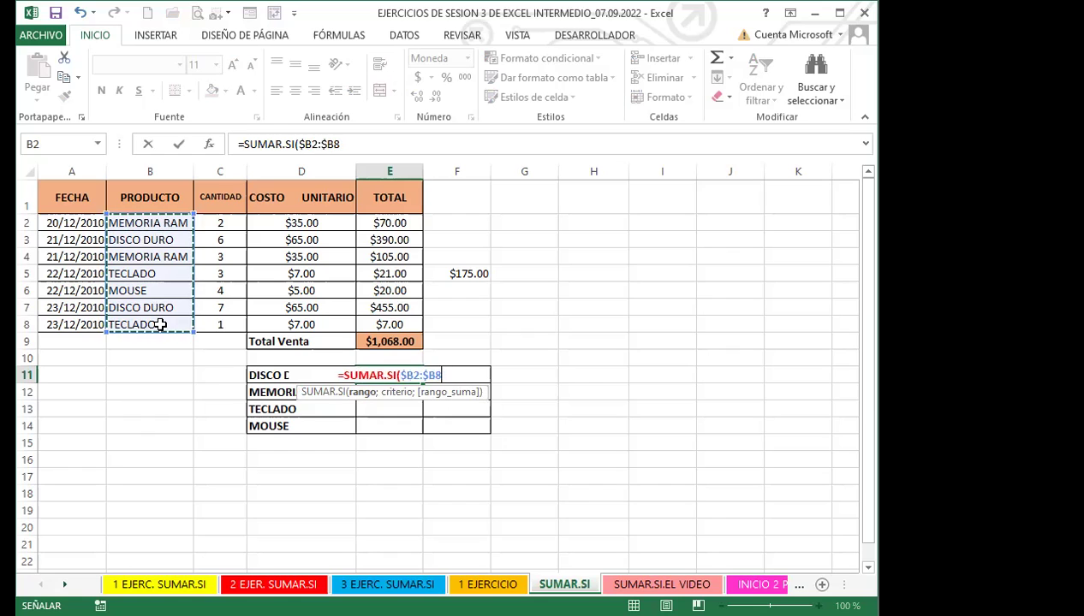
key(F4)
key(F4)
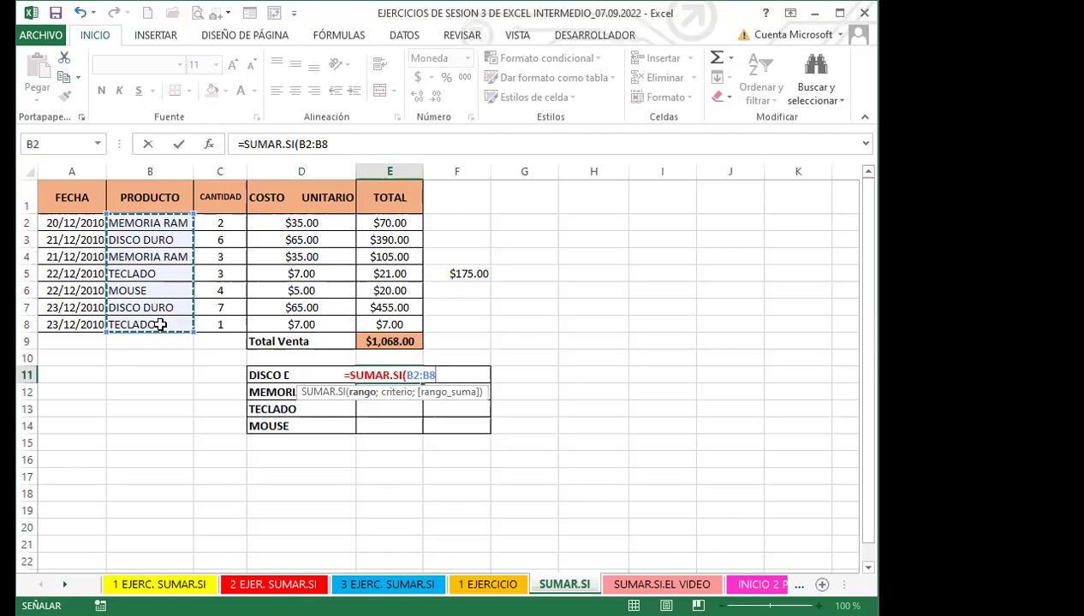
Step: Complete the E11 formula with criterion D11 and relative sum range E2:E8, and fill it down through E14
text(;)
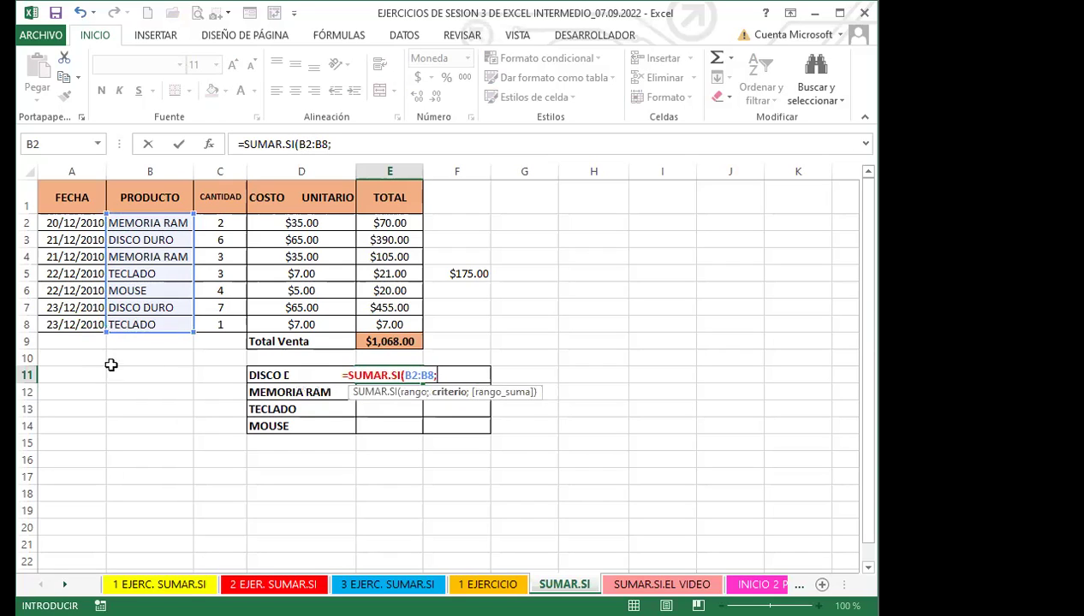
click(263, 375)
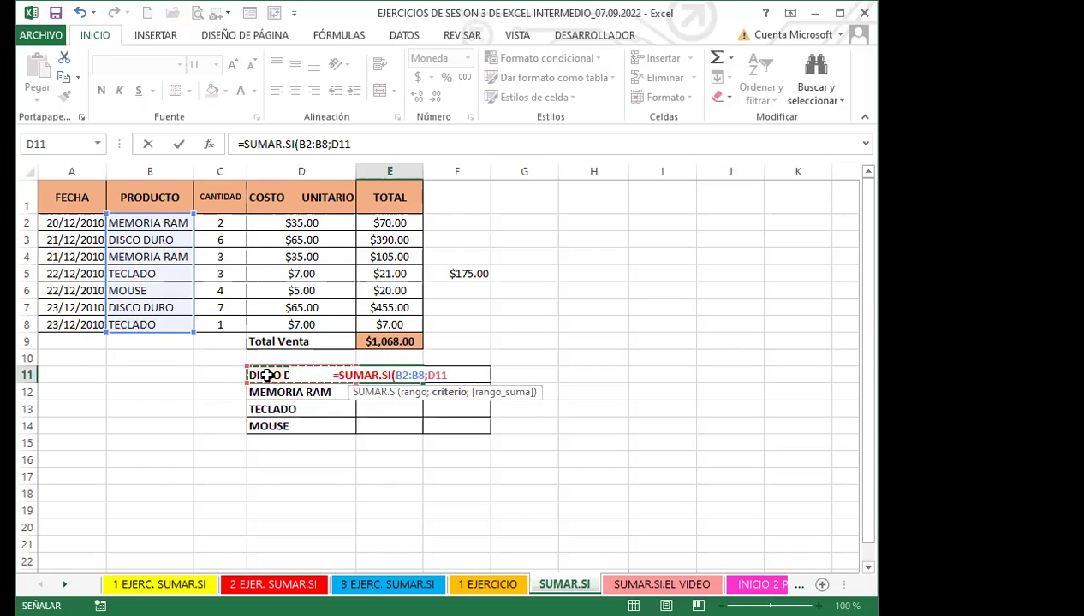
text(;)
drag(387, 222, 390, 323)
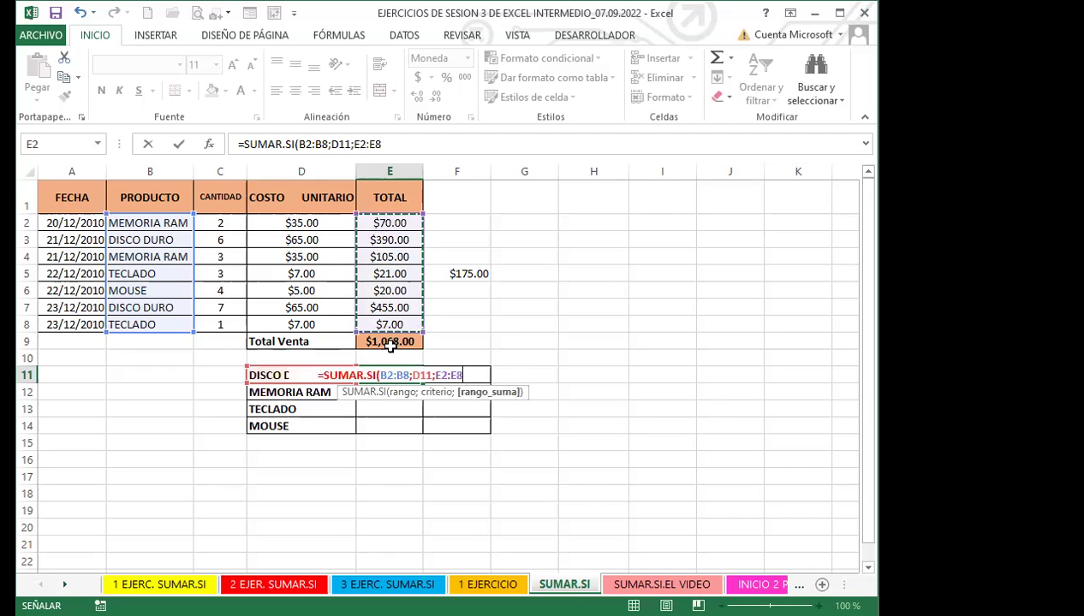
key(Return)
click(394, 375)
drag(422, 383, 425, 431)
Step: Examine the formulas in E11 through E14 to see how their relative ranges shift from row to row
click(393, 375)
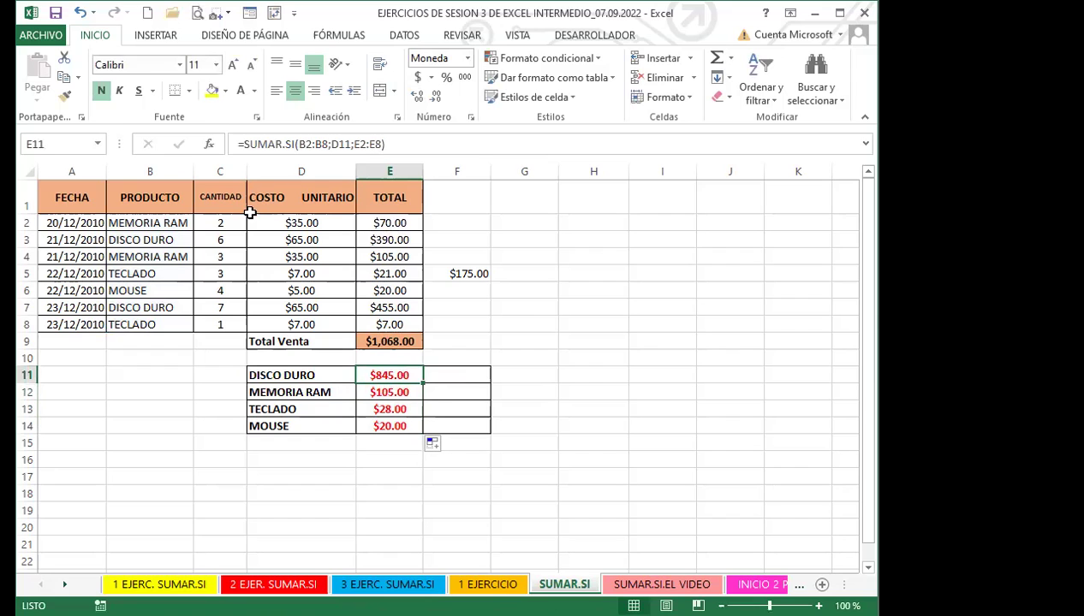
click(310, 144)
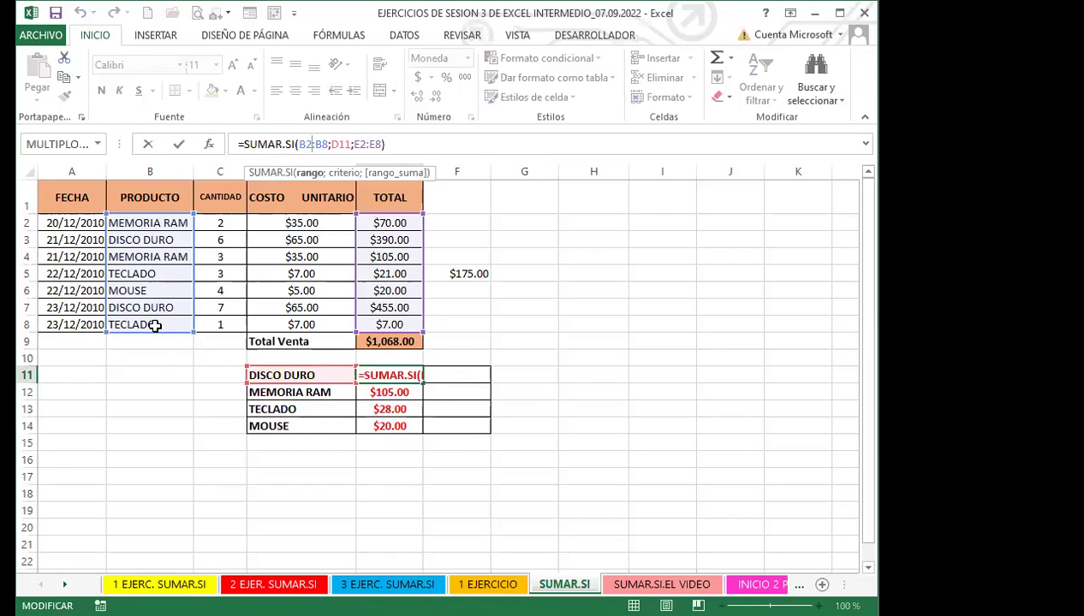
key(Return)
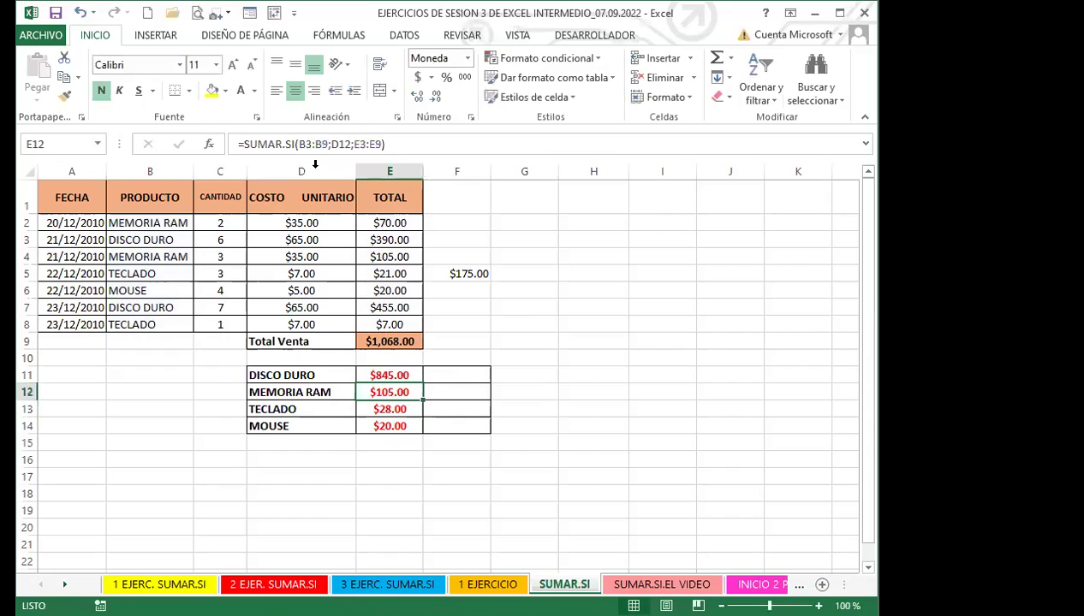
click(304, 143)
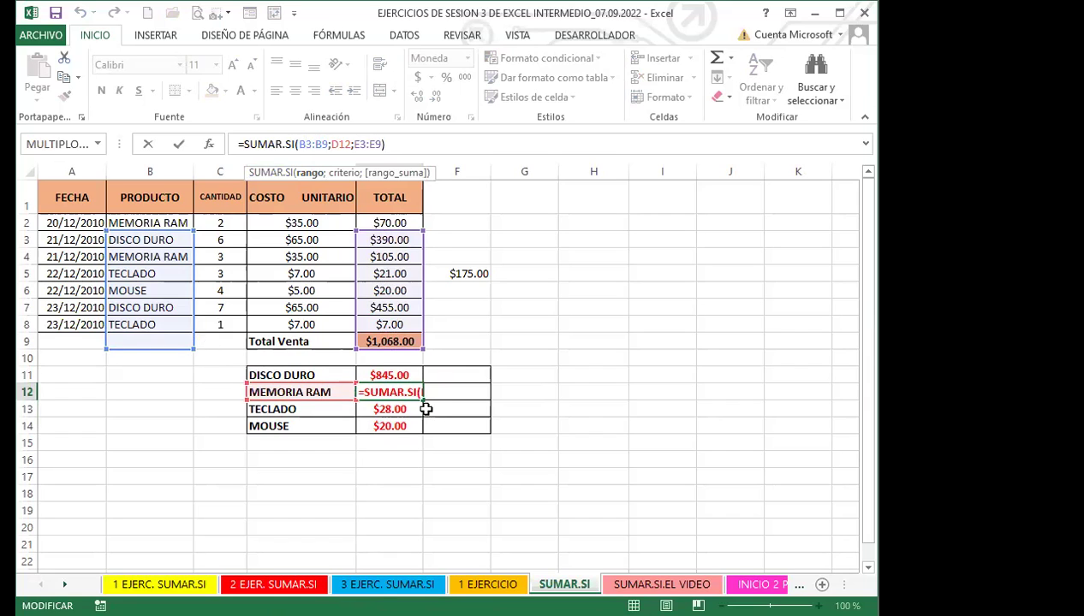
key(Return)
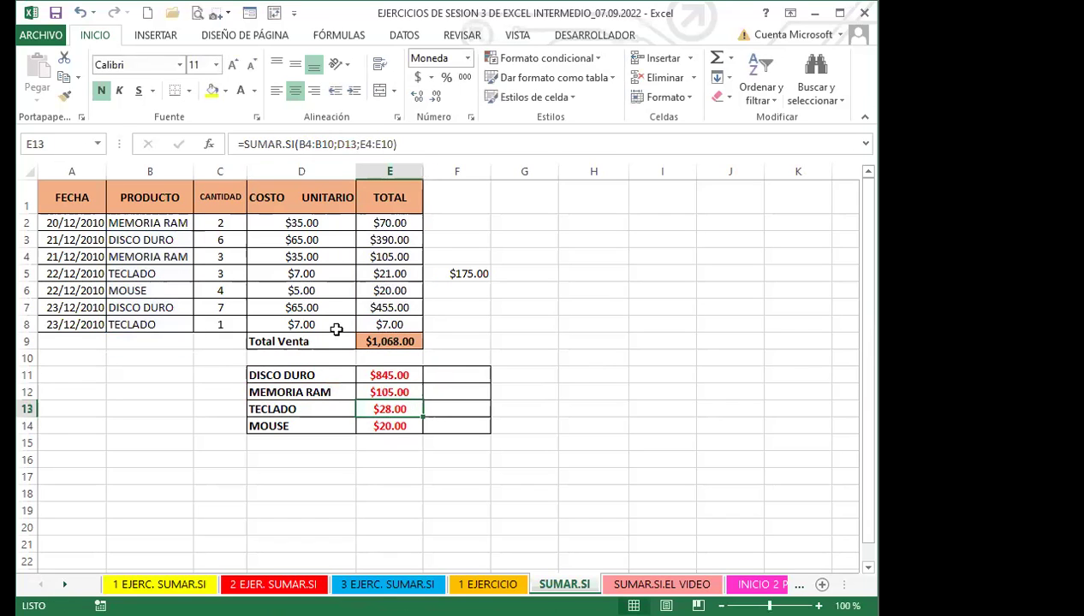
double_click(387, 409)
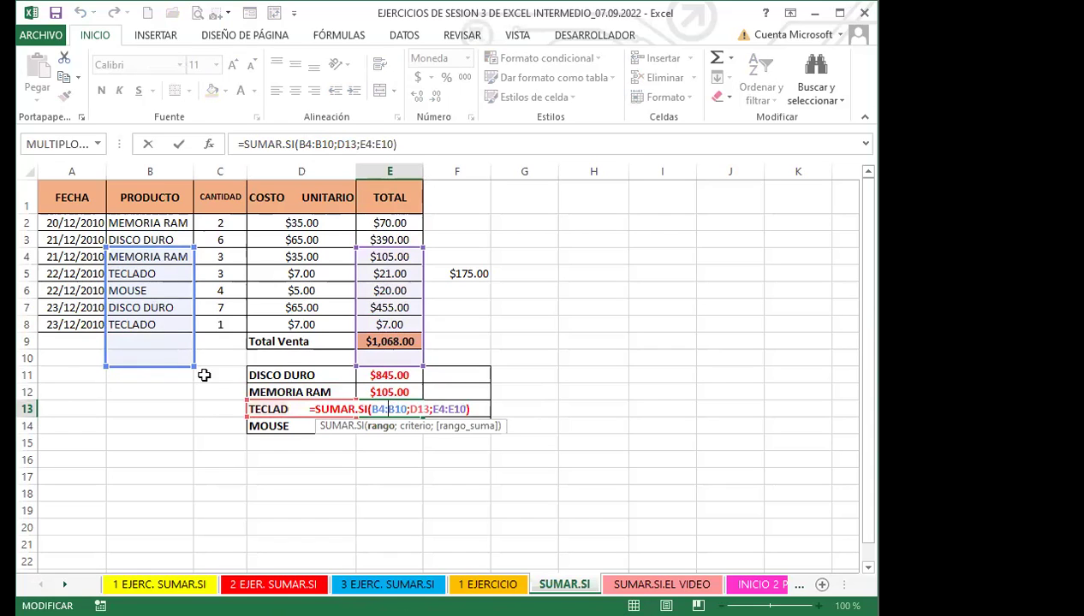
key(Return)
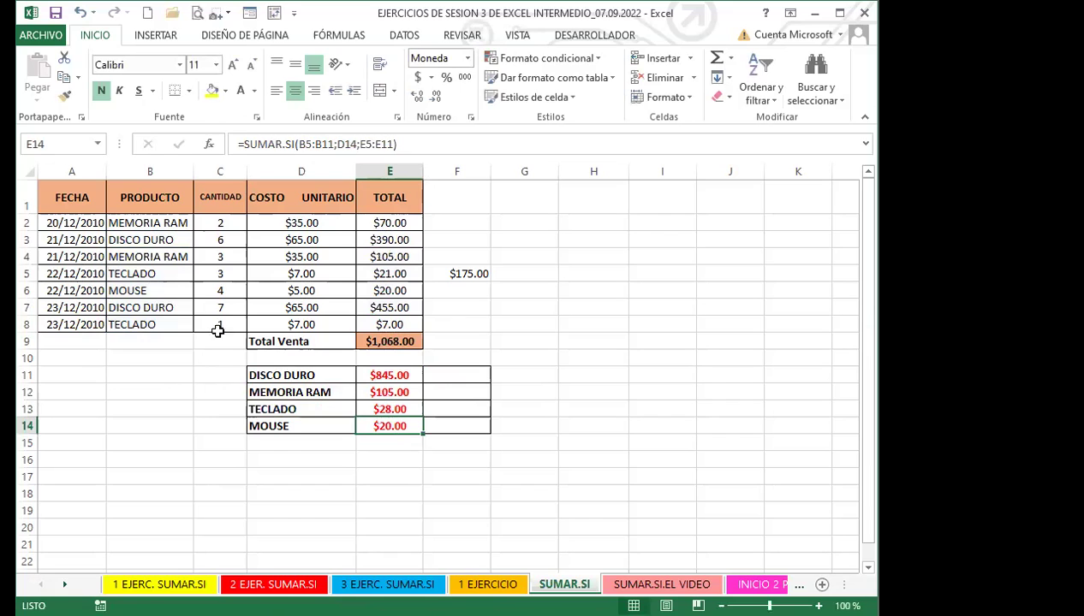
double_click(385, 425)
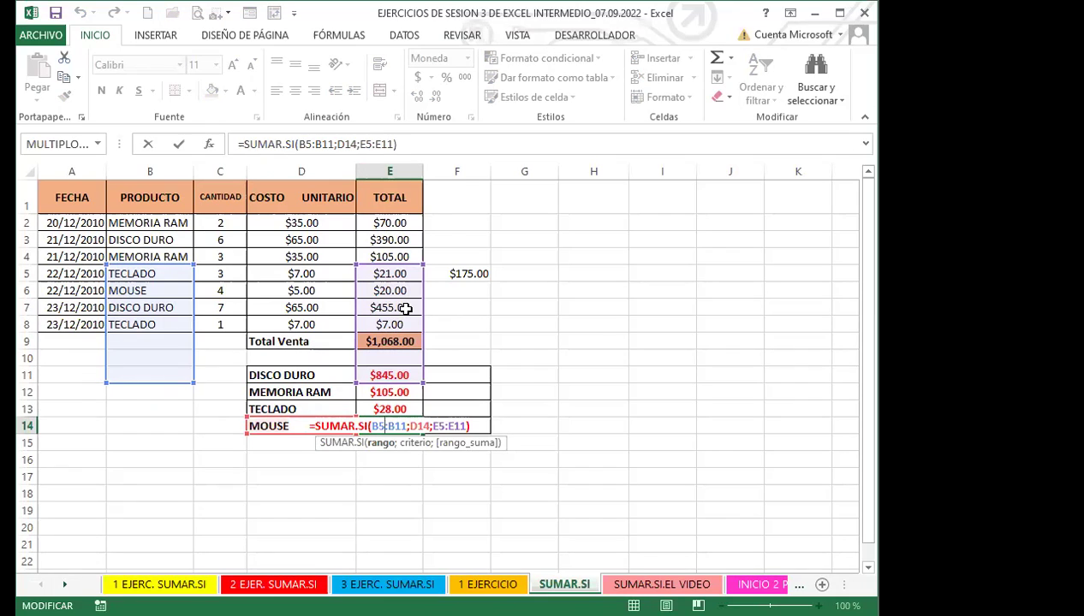
Step: Delete the relative-range formulas from E11 through E14
click(392, 377)
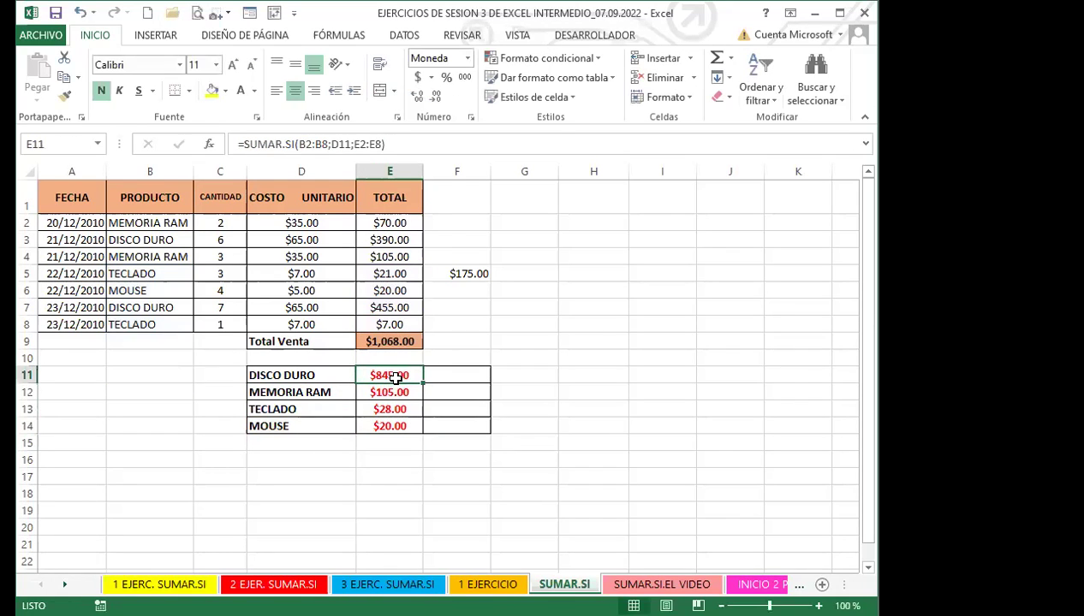
drag(399, 375, 405, 440)
key(Delete)
Step: Start a new SUMAR.SI formula in E11 with the absolute range $B$2:$B$8
click(407, 374)
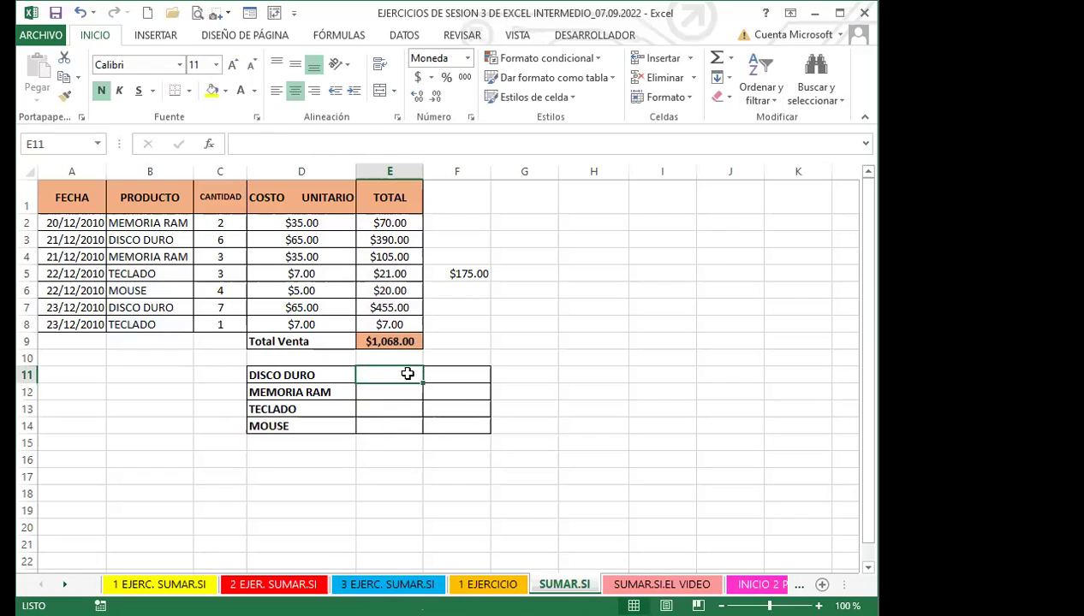
text(=)
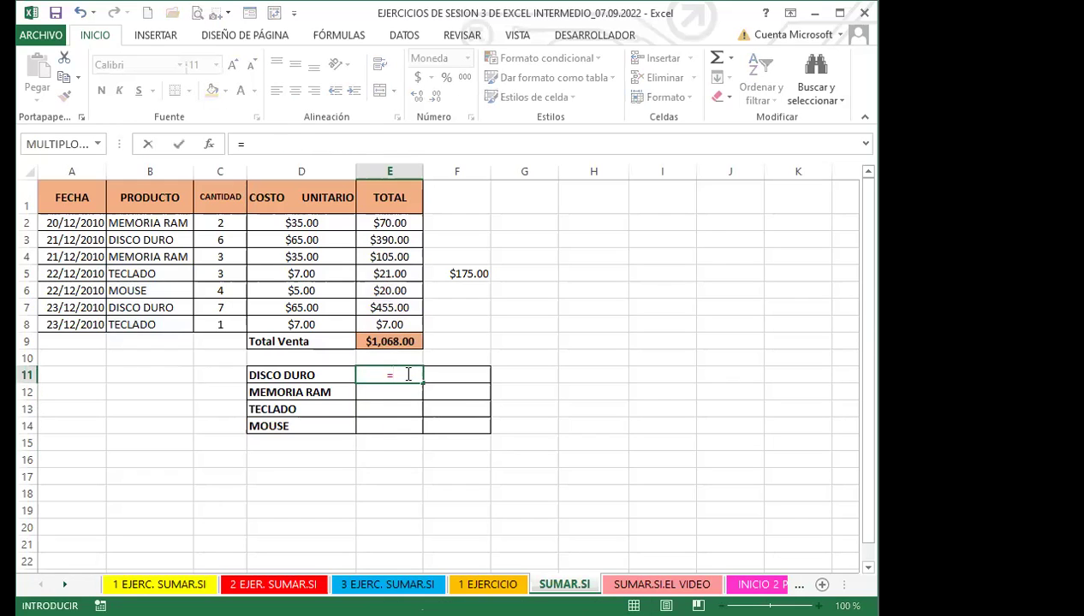
text(SUMAR)
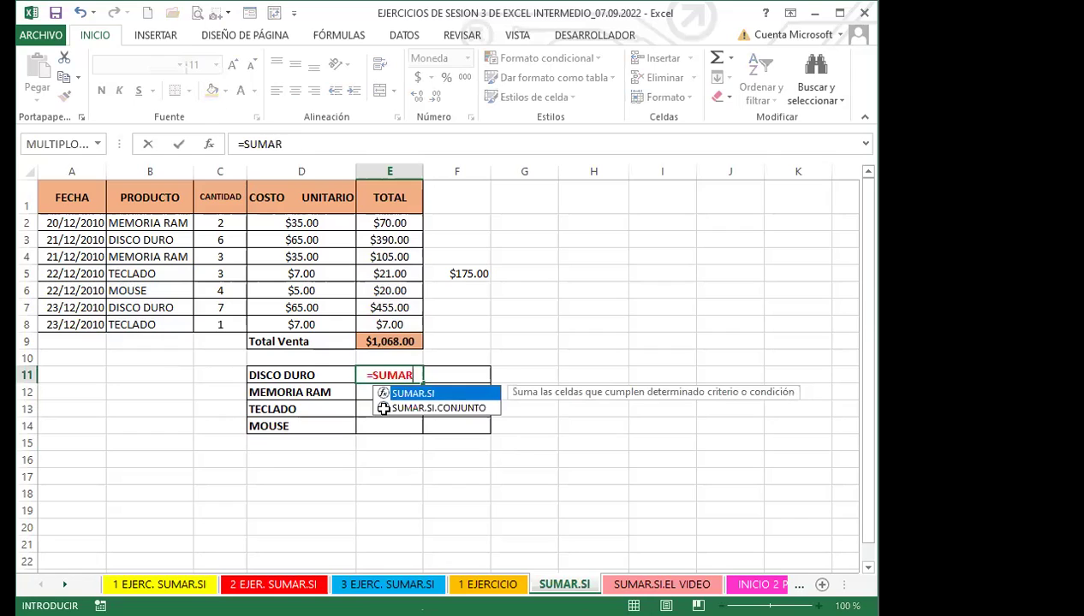
double_click(407, 394)
click(144, 225)
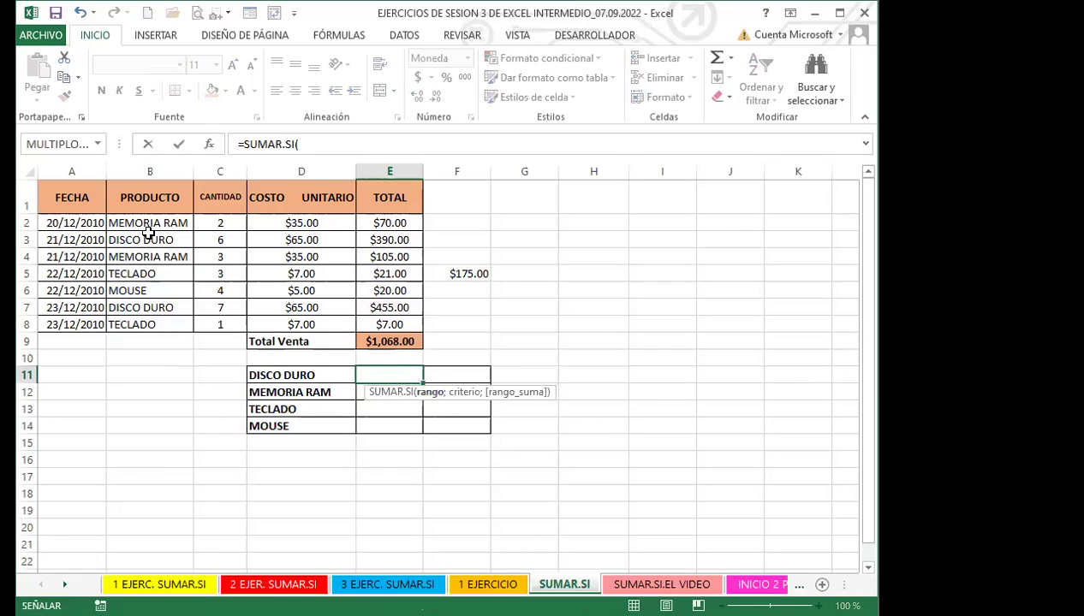
shift+click(155, 321)
key(F4)
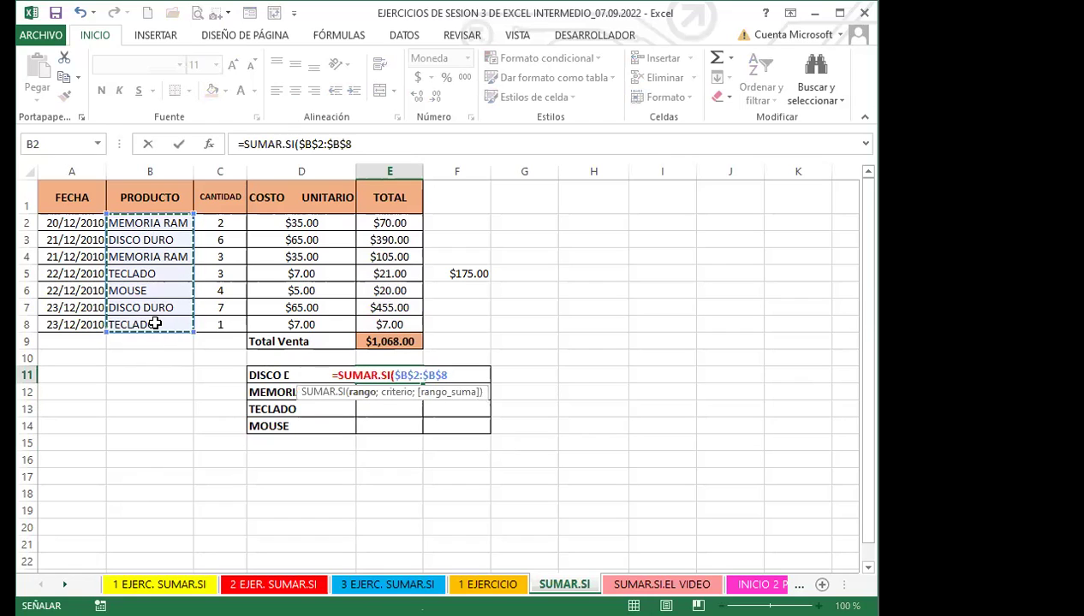
Step: Add the relative reference D11 as the criterion of the E11 formula
text(;)
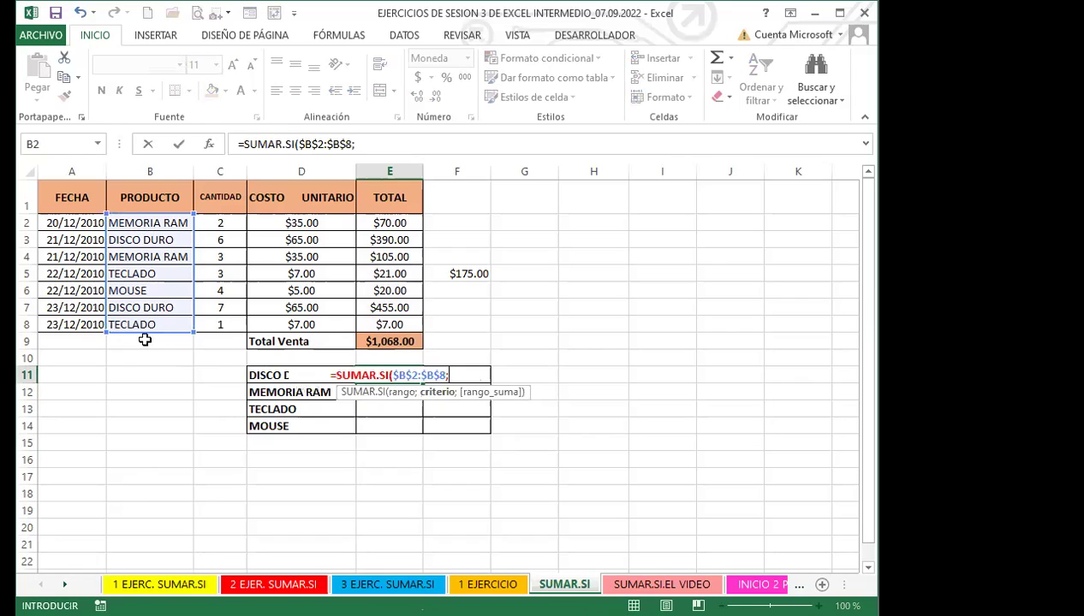
click(261, 374)
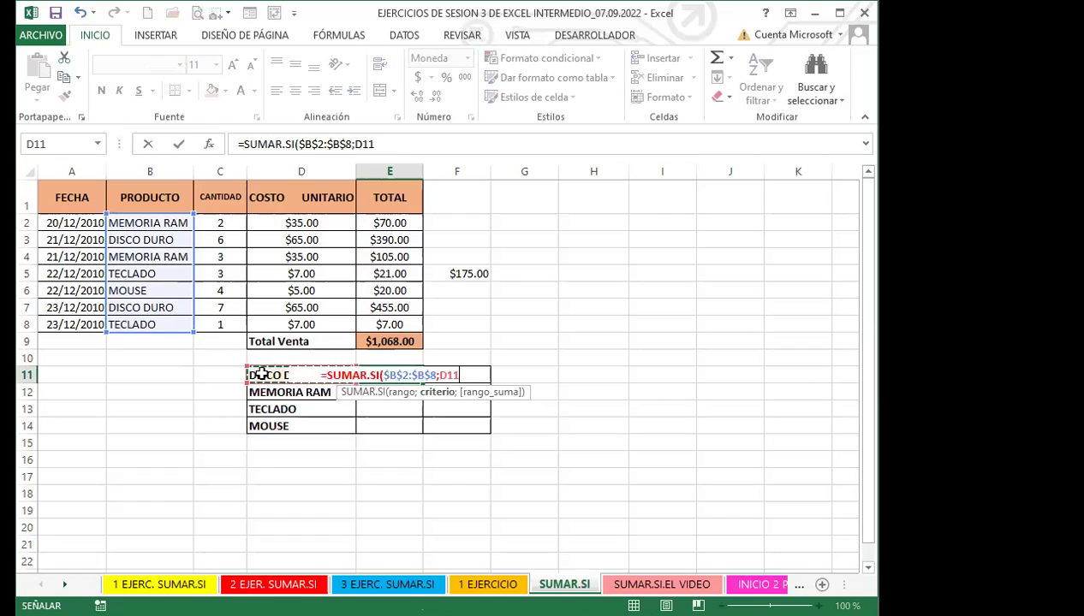
key(F8)
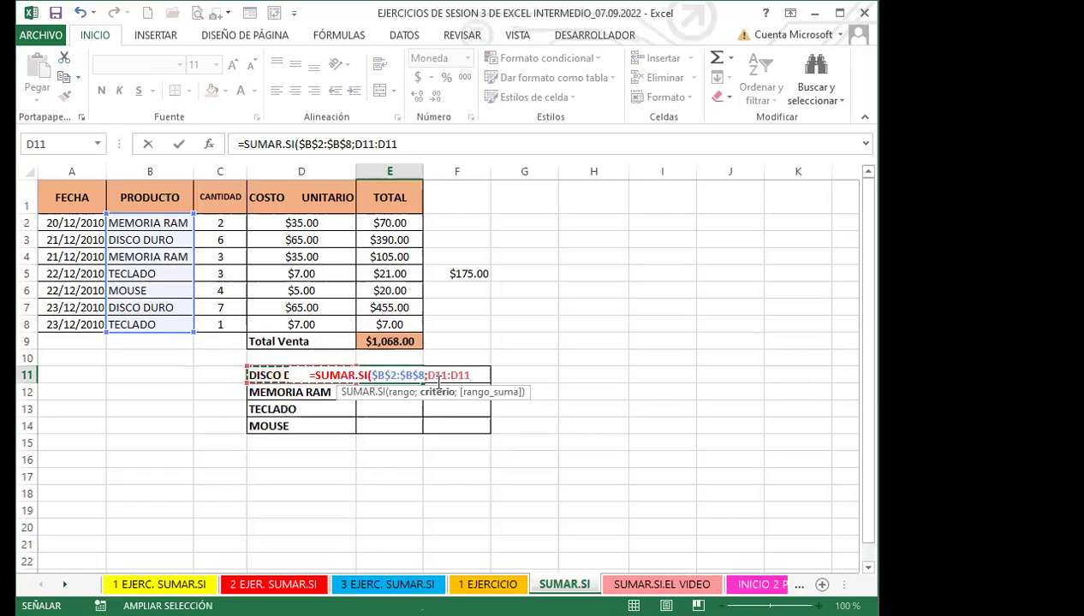
key(BackSpace)
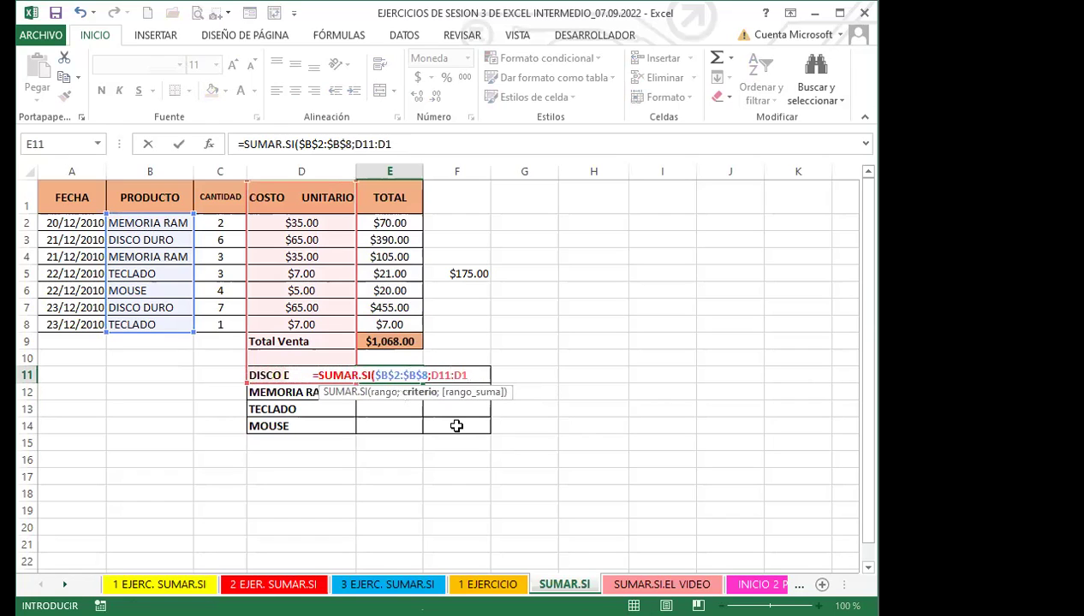
key(BackSpace)
key(BackSpace)
key(BackSpace)
text(;)
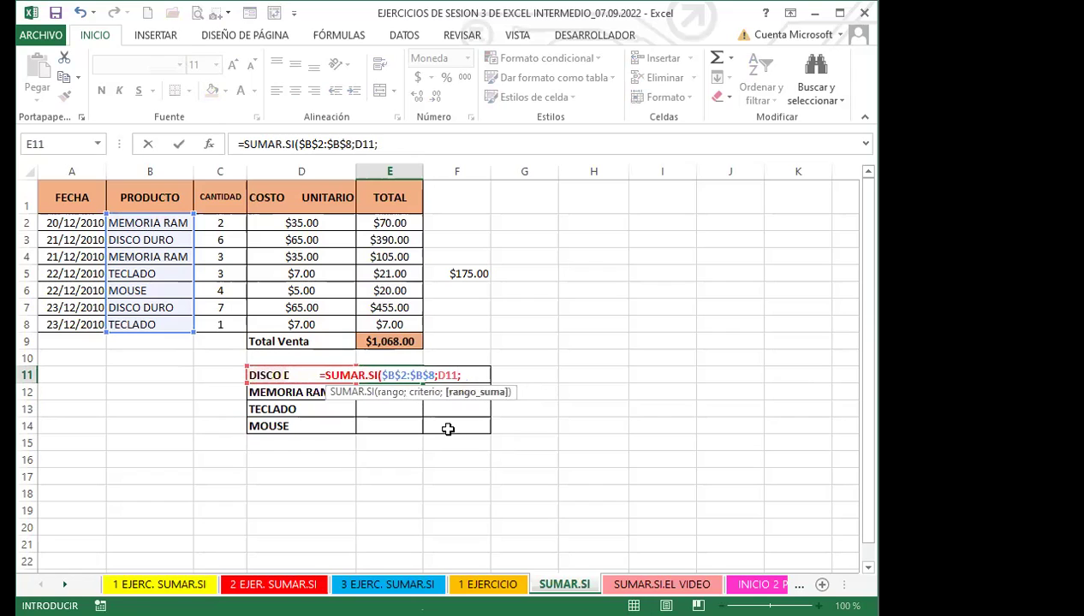
Step: Finish the E11 formula with the absolute sum range $E$2:$E$8 and reselect the cell
click(387, 225)
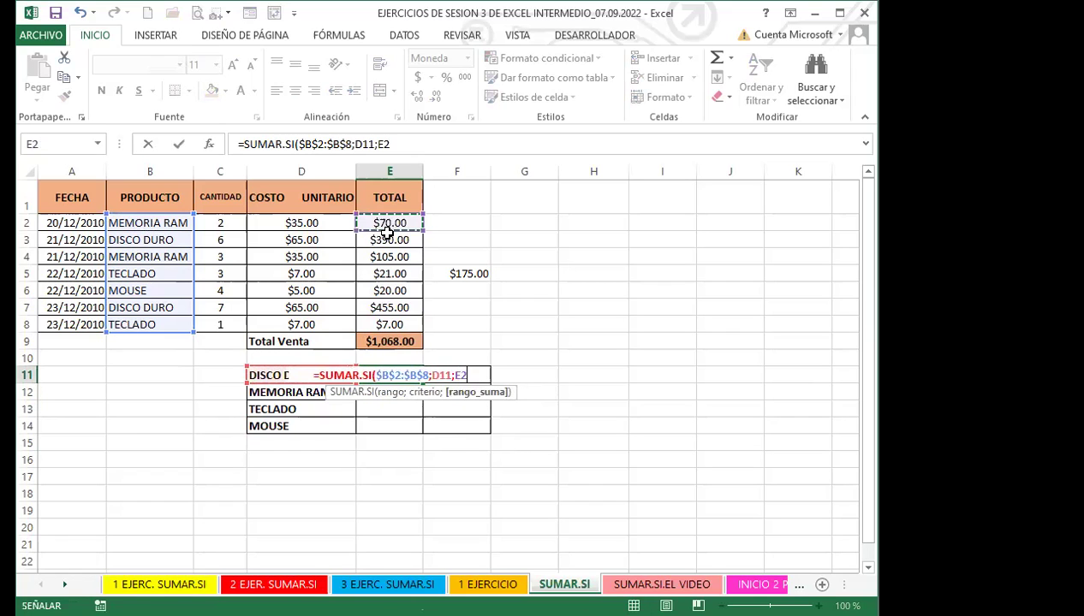
shift+click(387, 328)
key(F4)
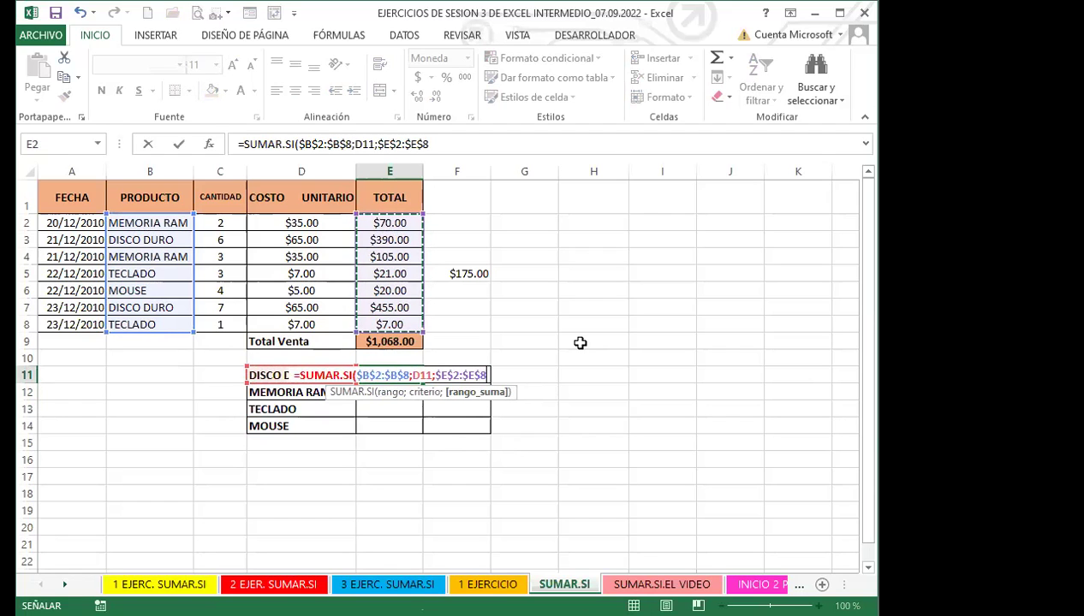
key(Return)
click(403, 374)
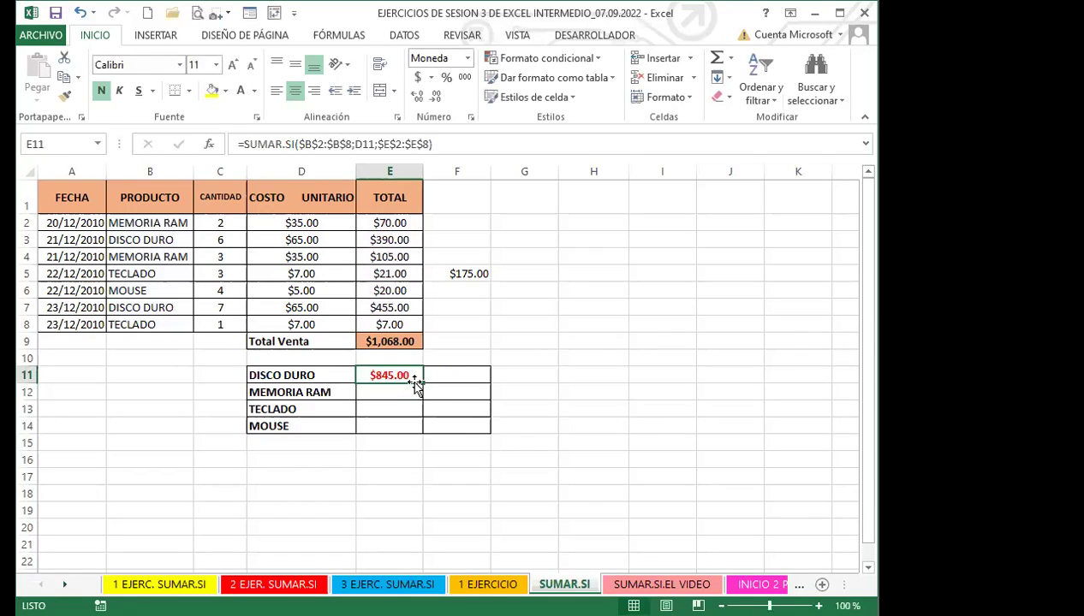
Step: Fill the SUMAR.SI formula from E11 down through E14 and go through the copied formulas
drag(423, 383, 414, 430)
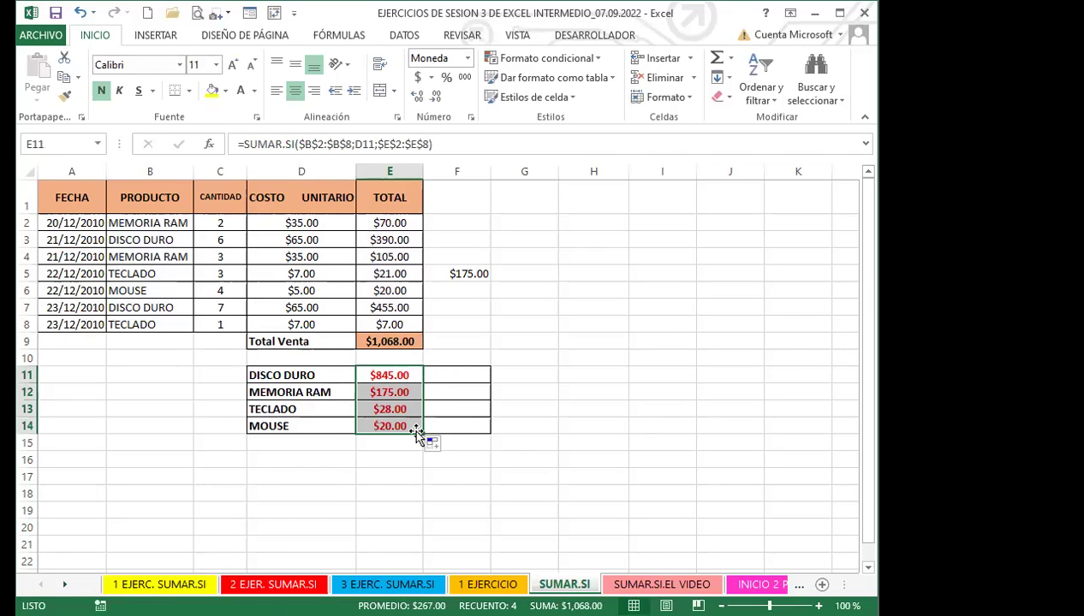
click(402, 377)
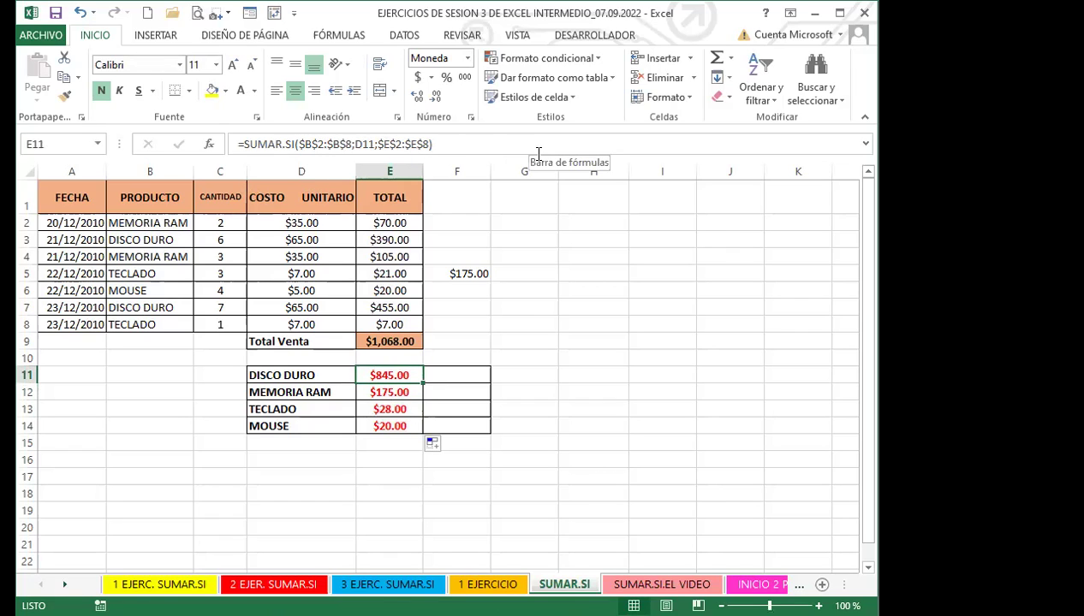
key(Down)
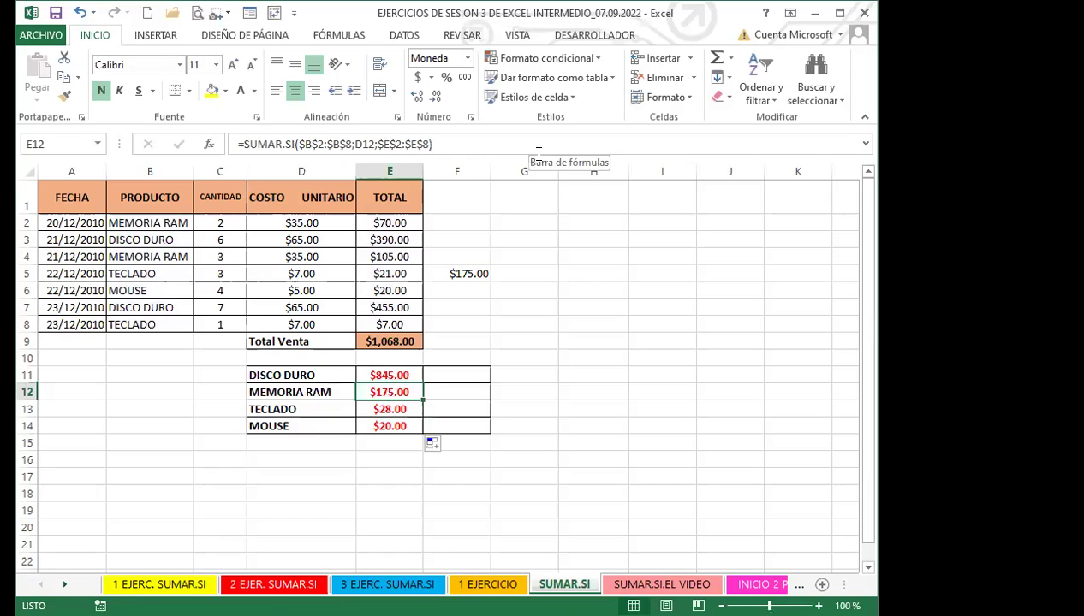
key(Down)
key(Down)
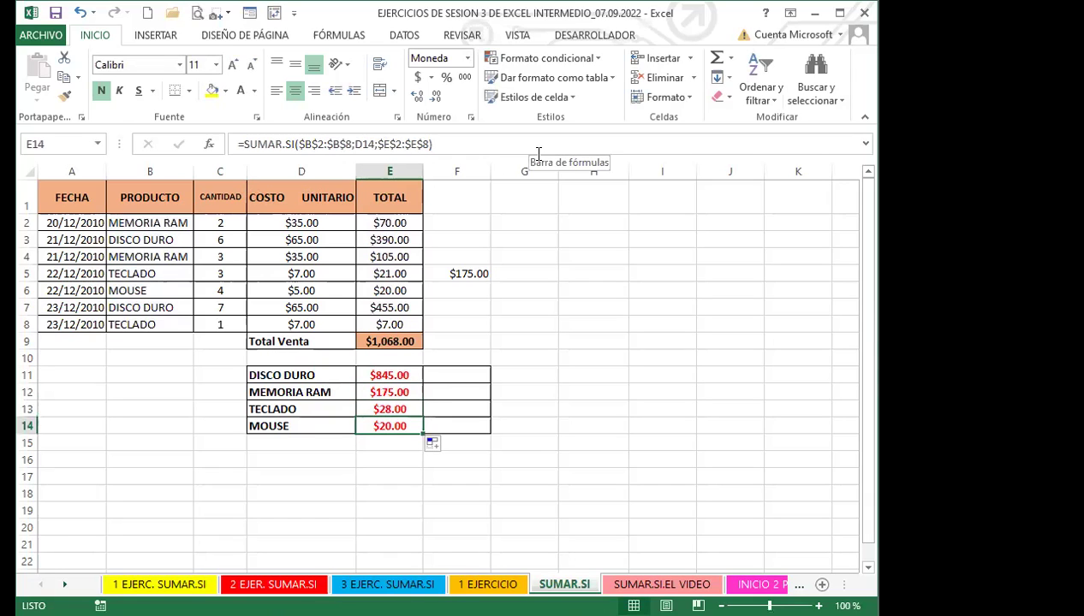
Step: Compare the formulas in E11 through E14, examining how the absolute ranges and the relative criterion behave
key(Up)
key(Up)
key(Up)
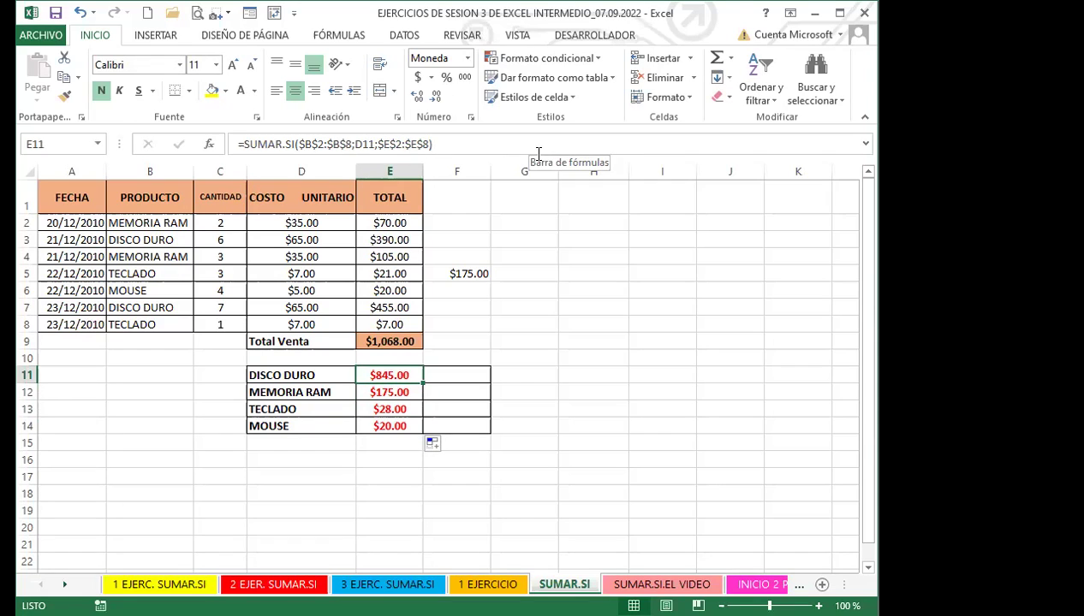
key(Down)
key(Down)
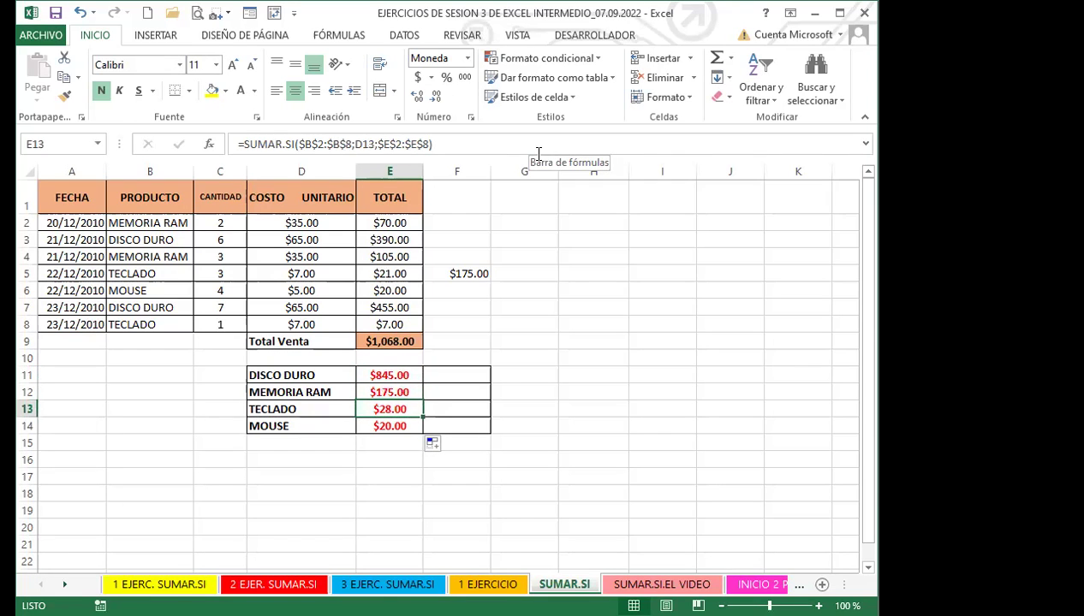
key(Down)
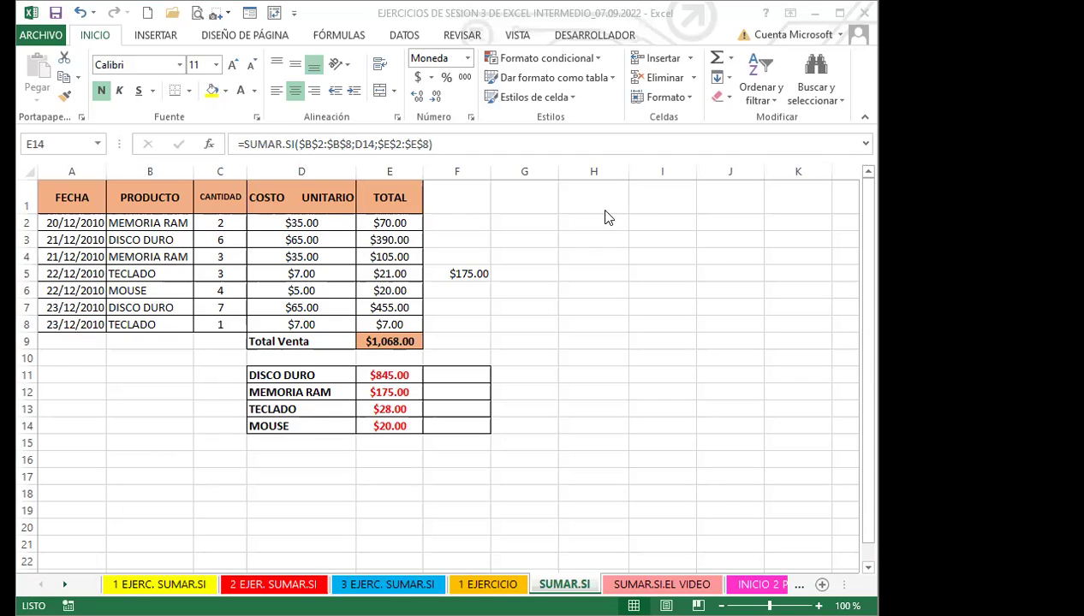
click(400, 375)
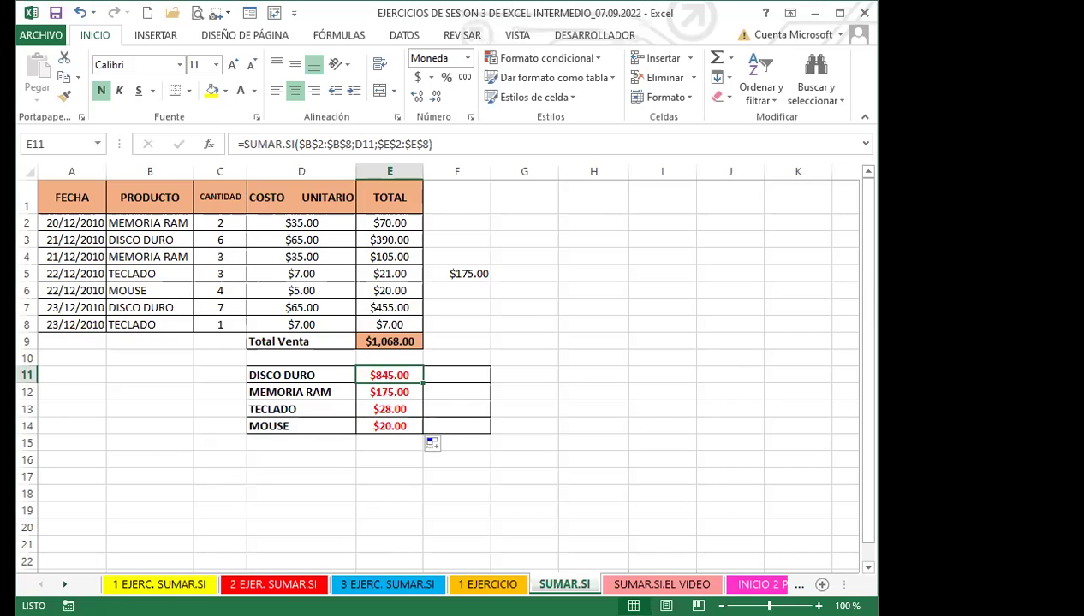
click(408, 375)
Step: On the SUMAR.SI.EL VIDEO sheet, start a SUMAR.SI formula in H6 for the LUNES visits
key(ctrl+Page_Down)
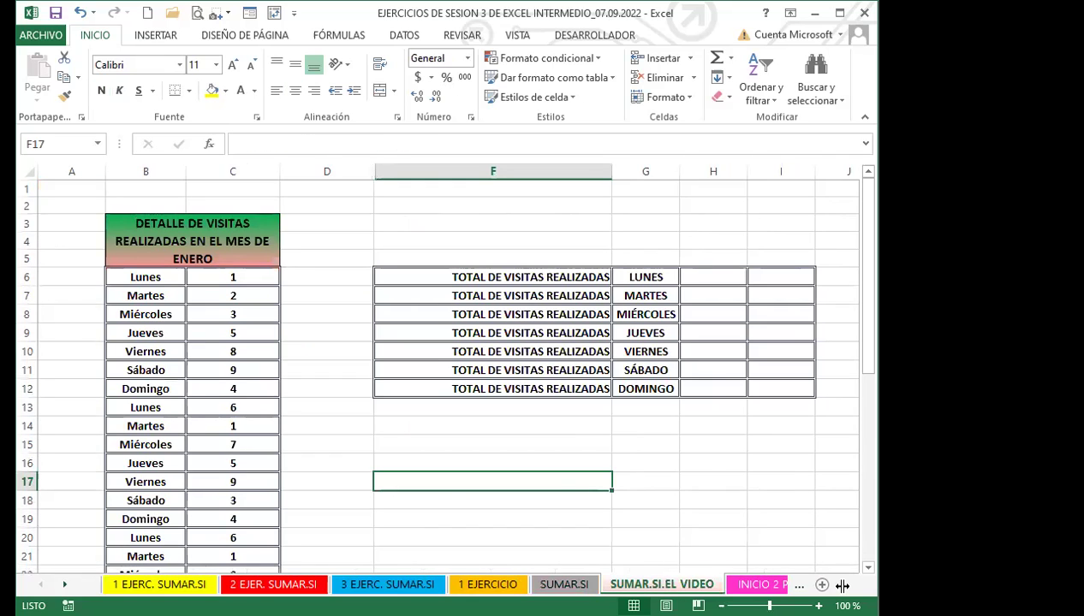
click(783, 477)
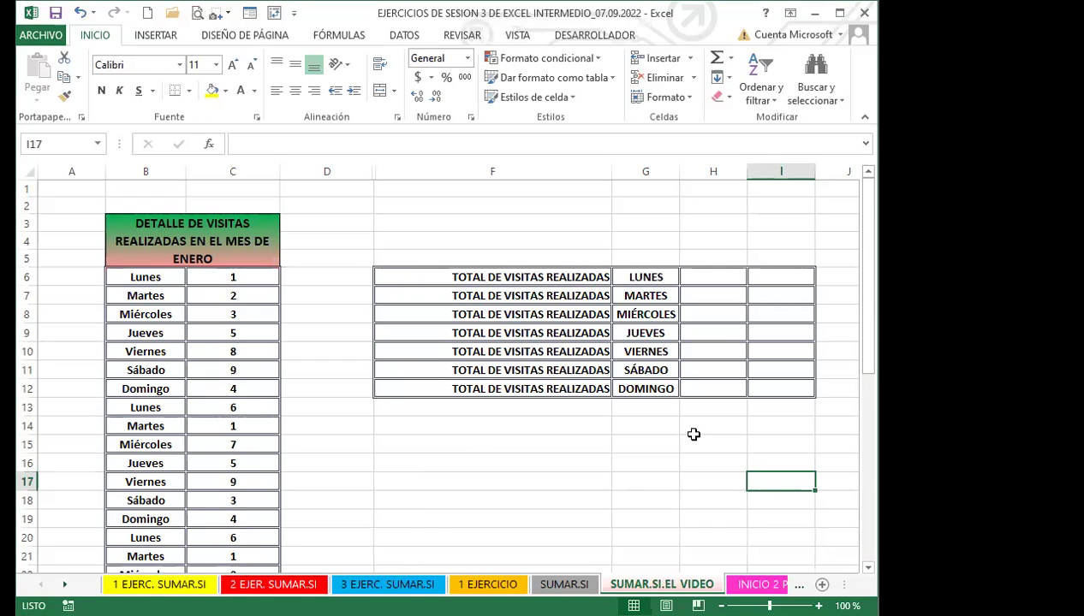
click(716, 276)
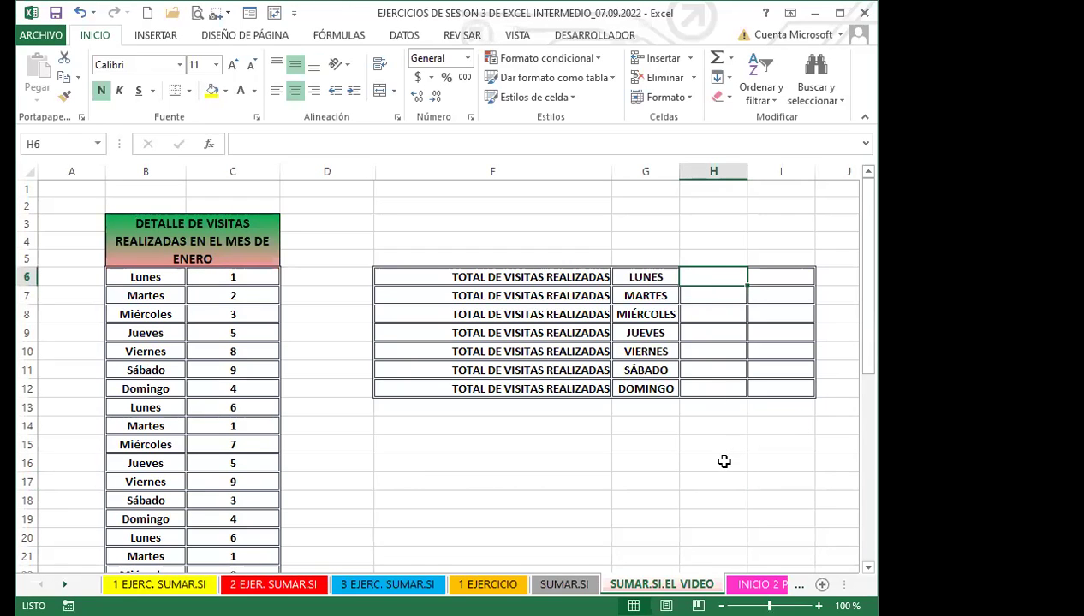
scroll(723, 459, down, 1)
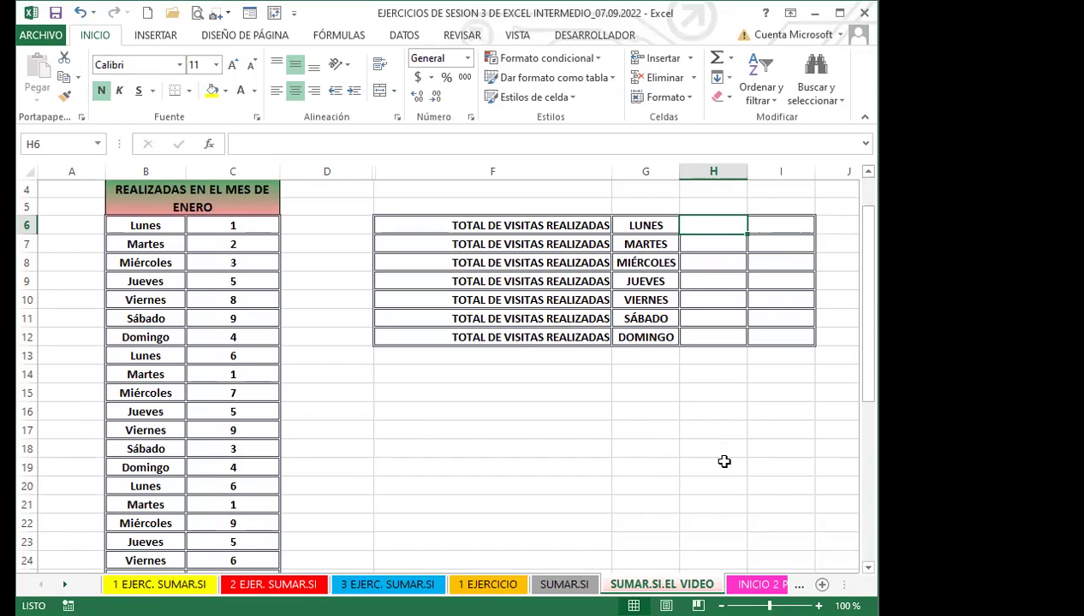
text(=)
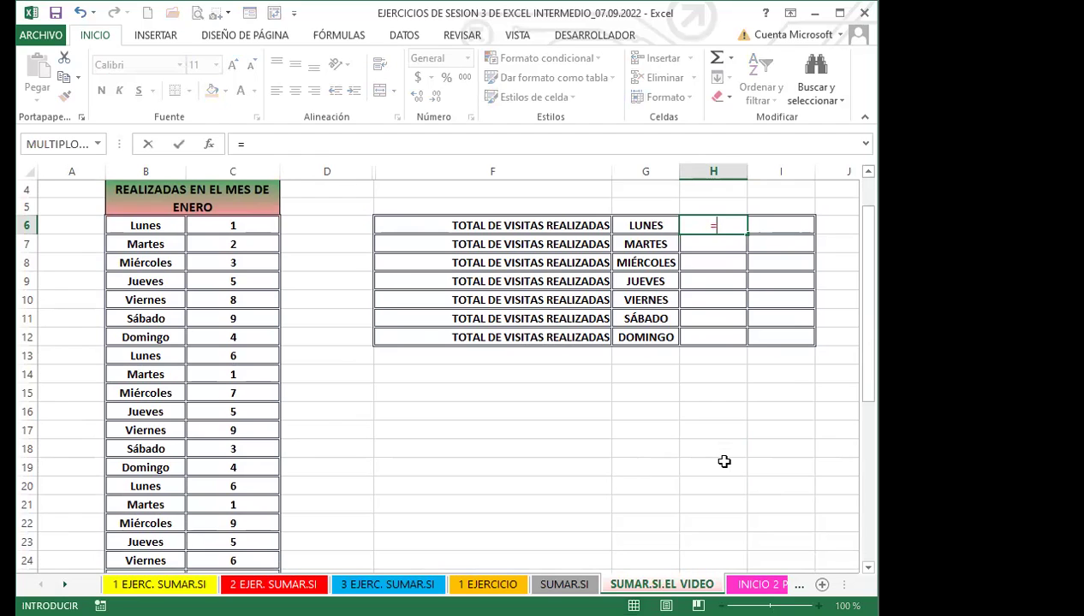
text(SUMAR)
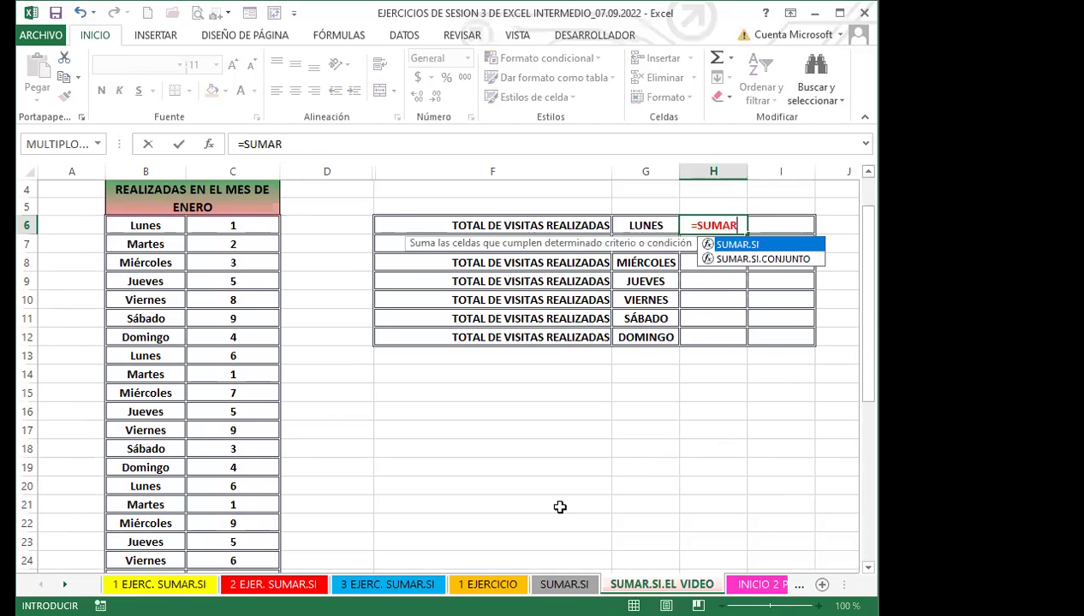
key(Tab)
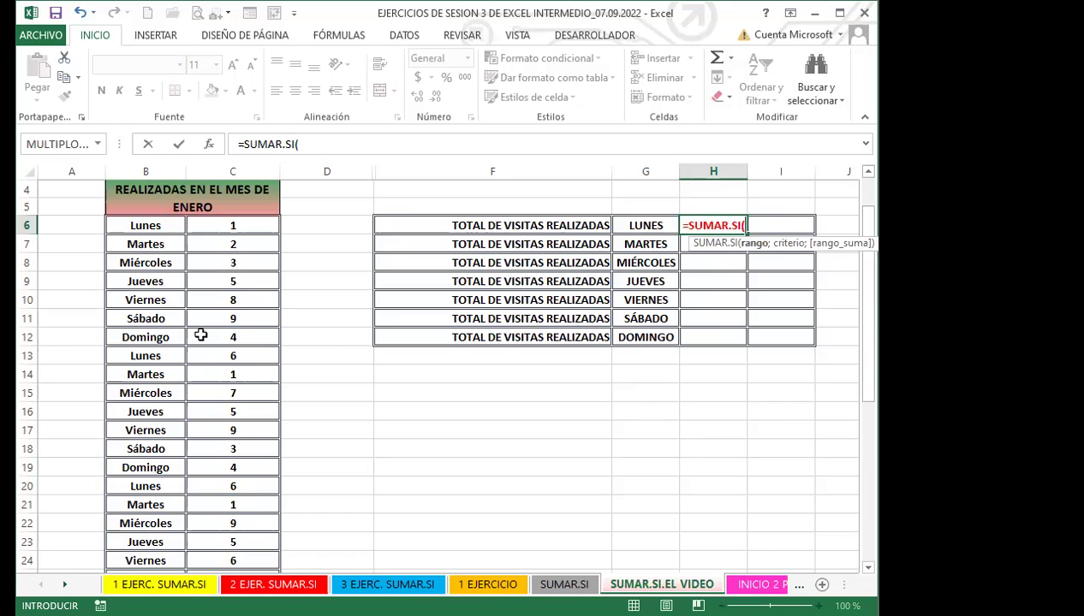
Step: Add the absolute range $B$6:$B$40 and the relative criterion G6 to the H6 formula
click(141, 227)
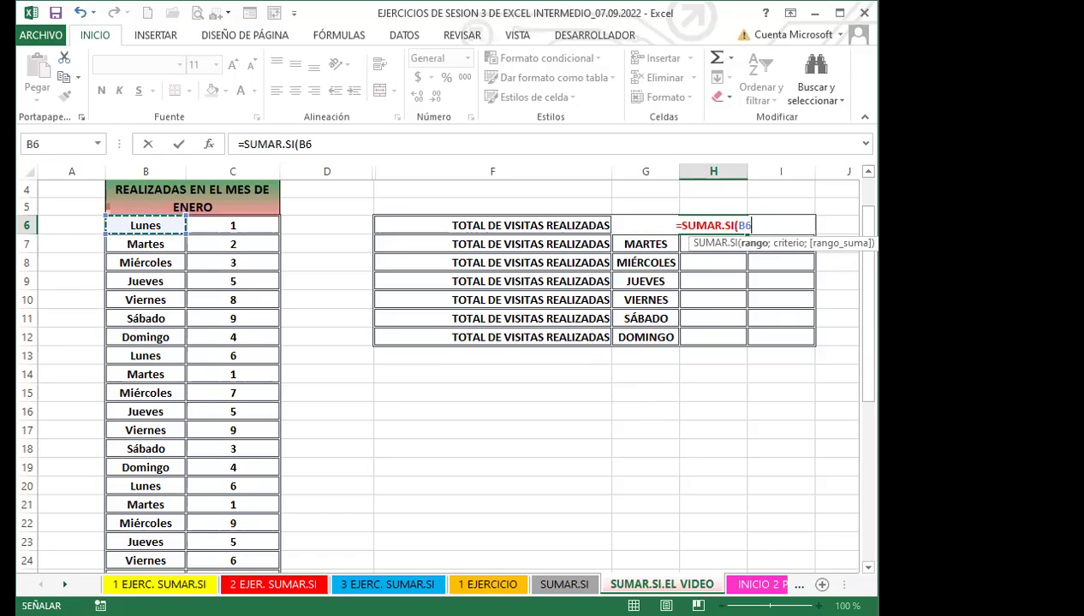
drag(141, 227, 141, 526)
scroll(644, 367, up, 7)
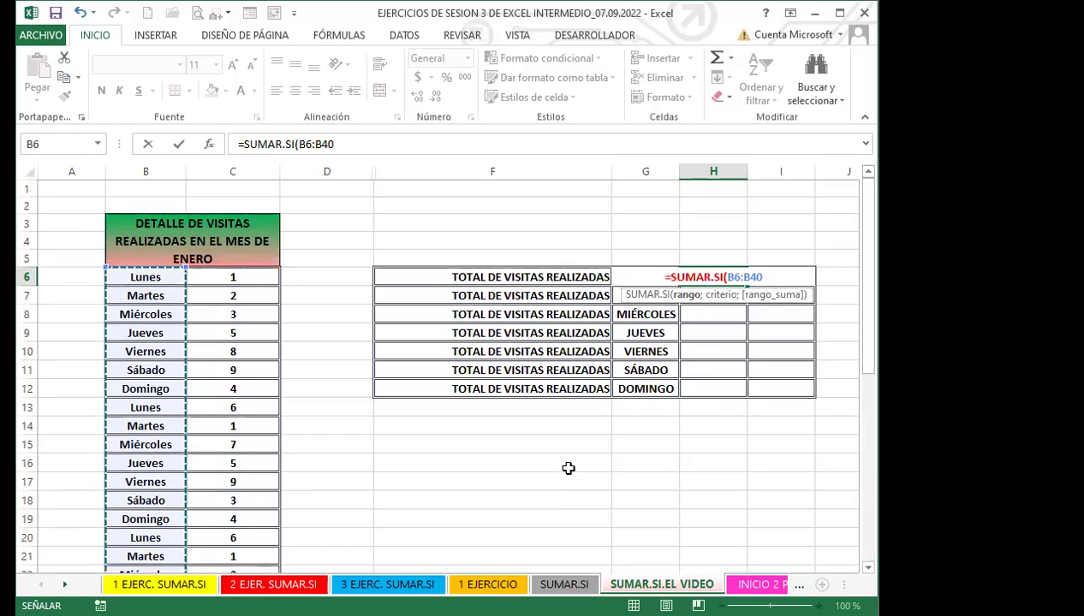
key(F4)
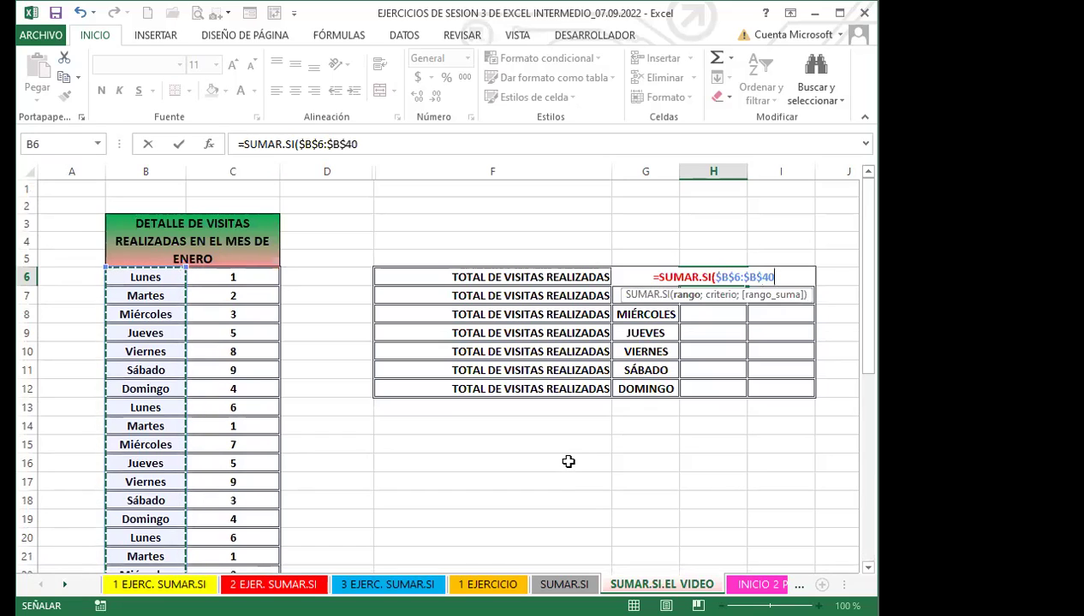
text(;)
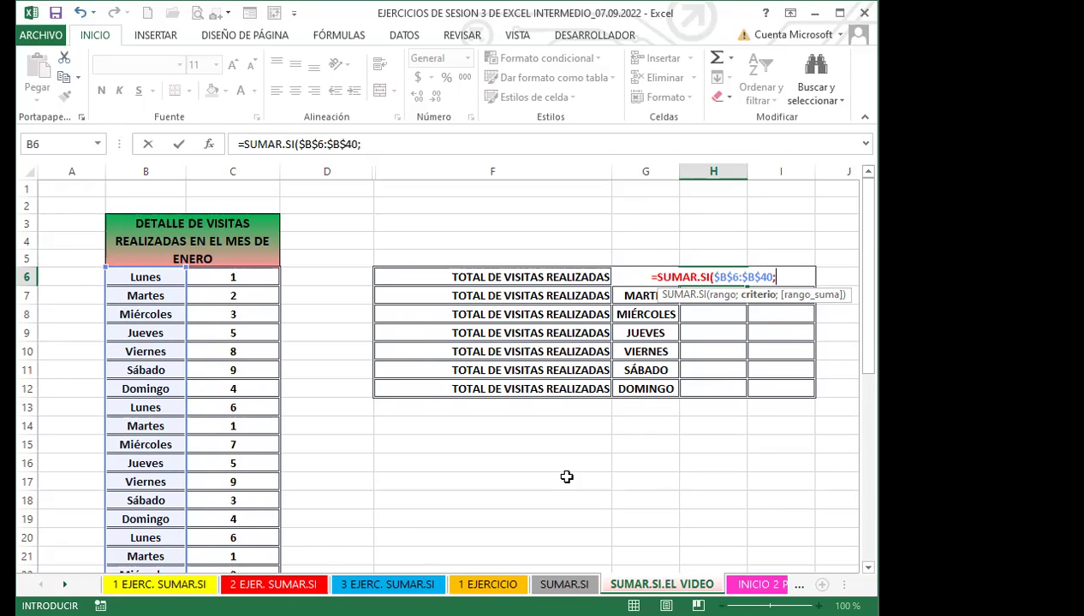
text(G6)
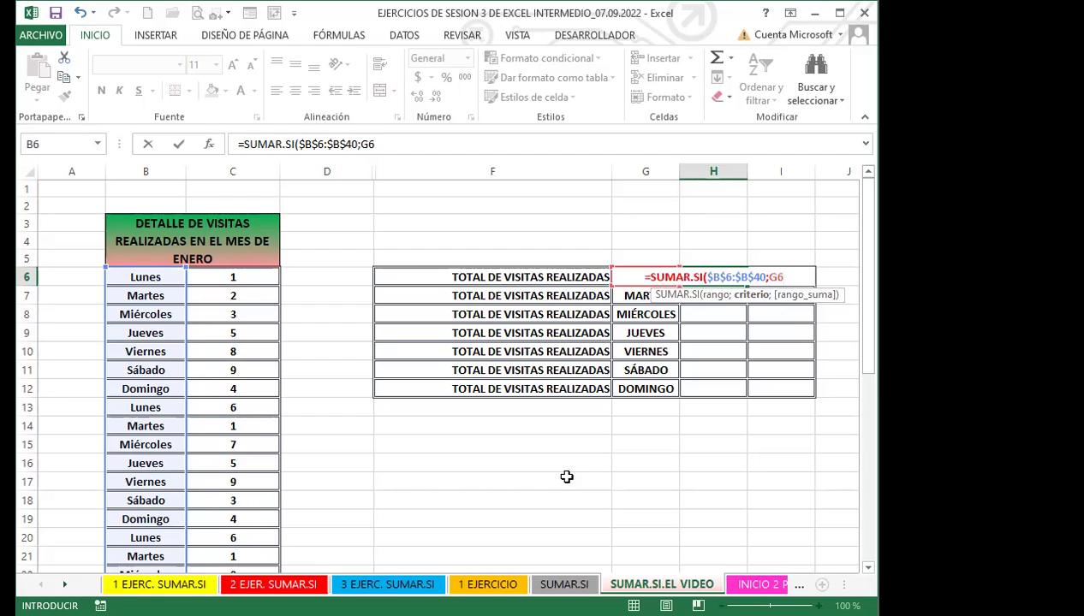
text(;)
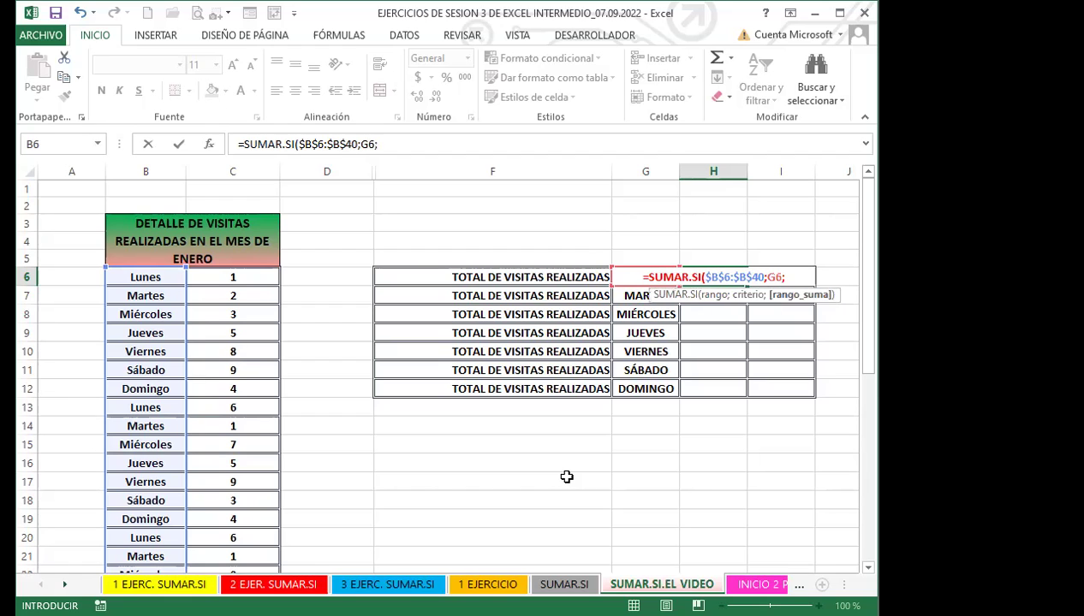
Step: Finish the H6 formula with the absolute sum range $C$6:$C$40 and reselect the cell
click(253, 278)
drag(254, 278, 234, 544)
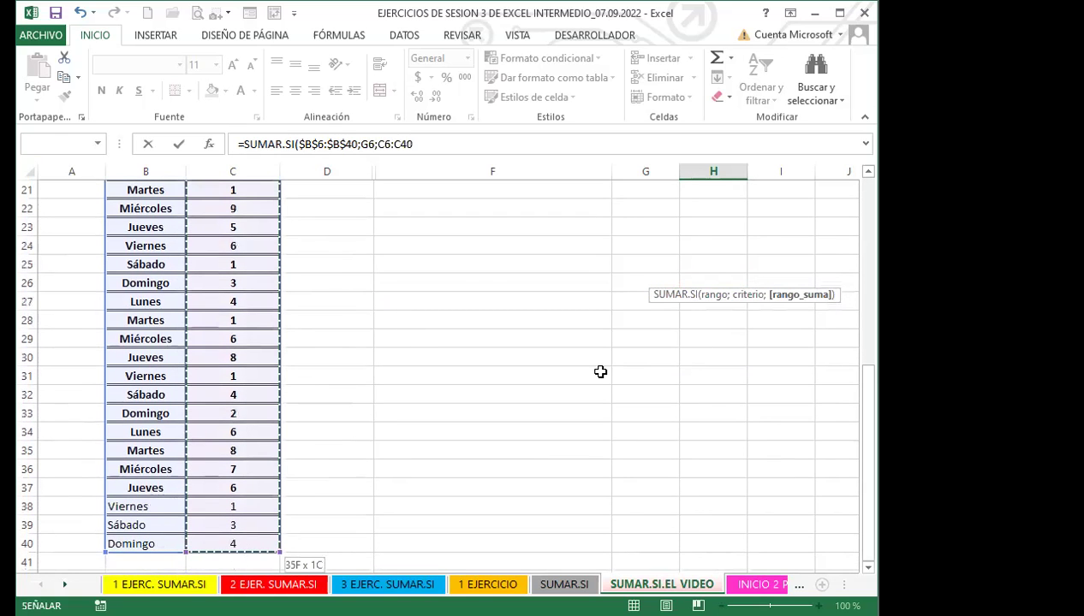
scroll(341, 455, up, 7)
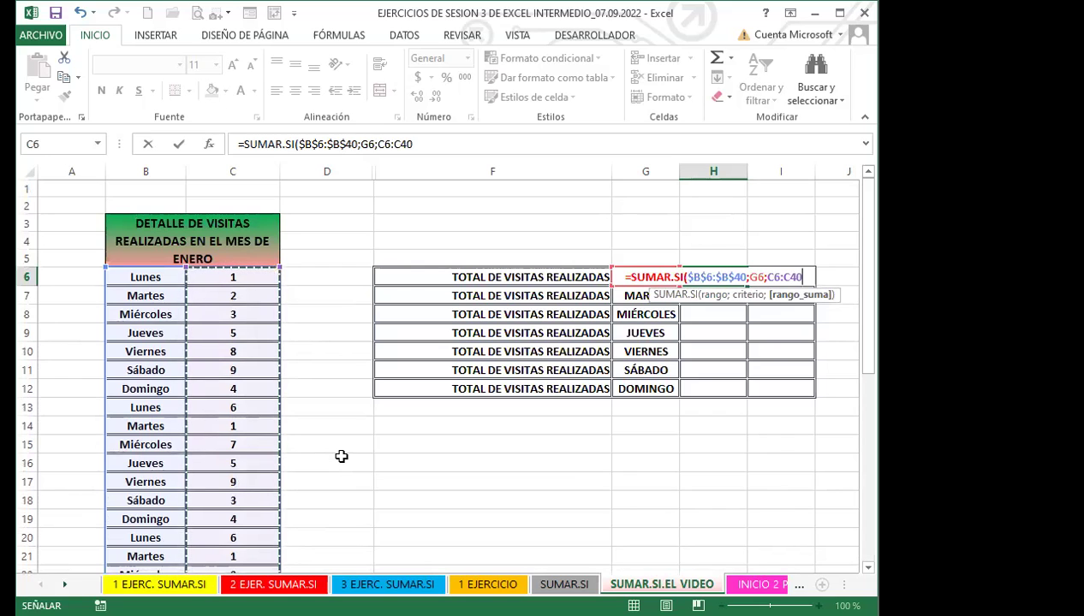
key(F4)
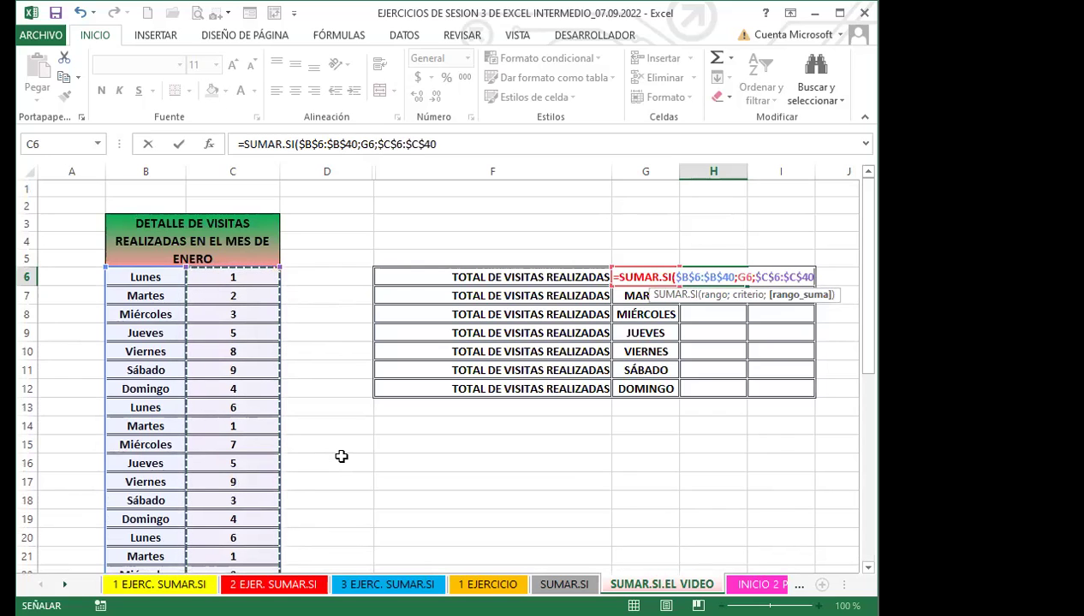
key(Return)
click(725, 276)
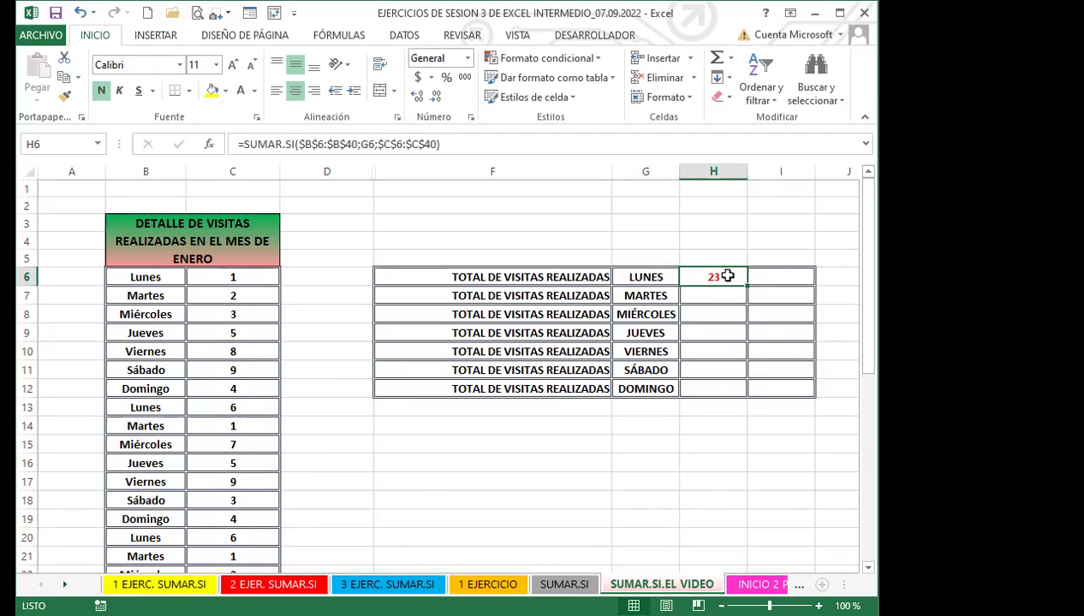
Step: Fill the H6 formula down through H12 to total the visits for every weekday
drag(744, 286, 730, 394)
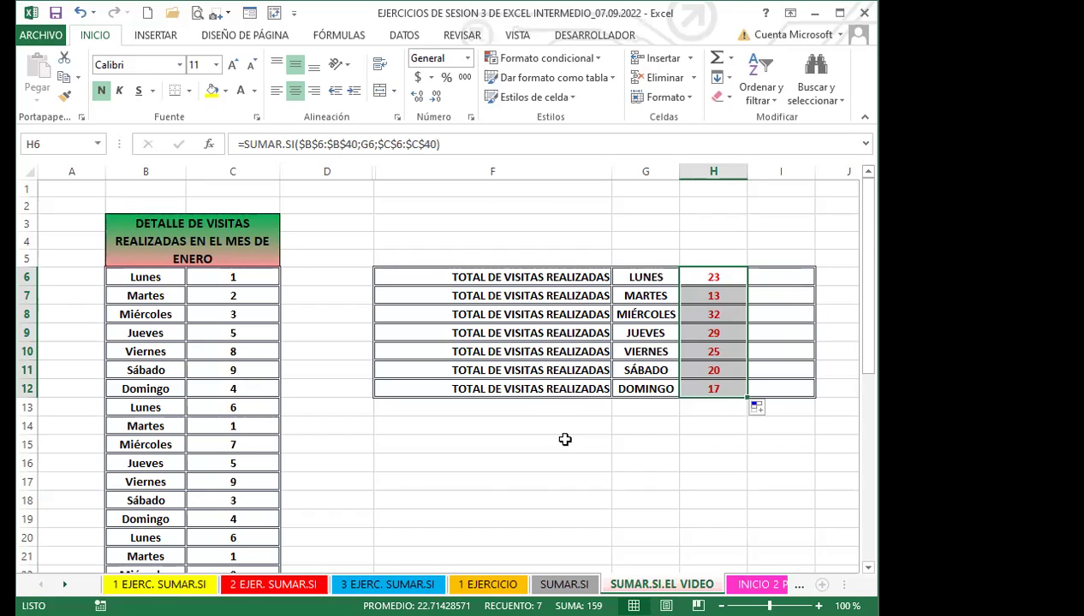
click(726, 278)
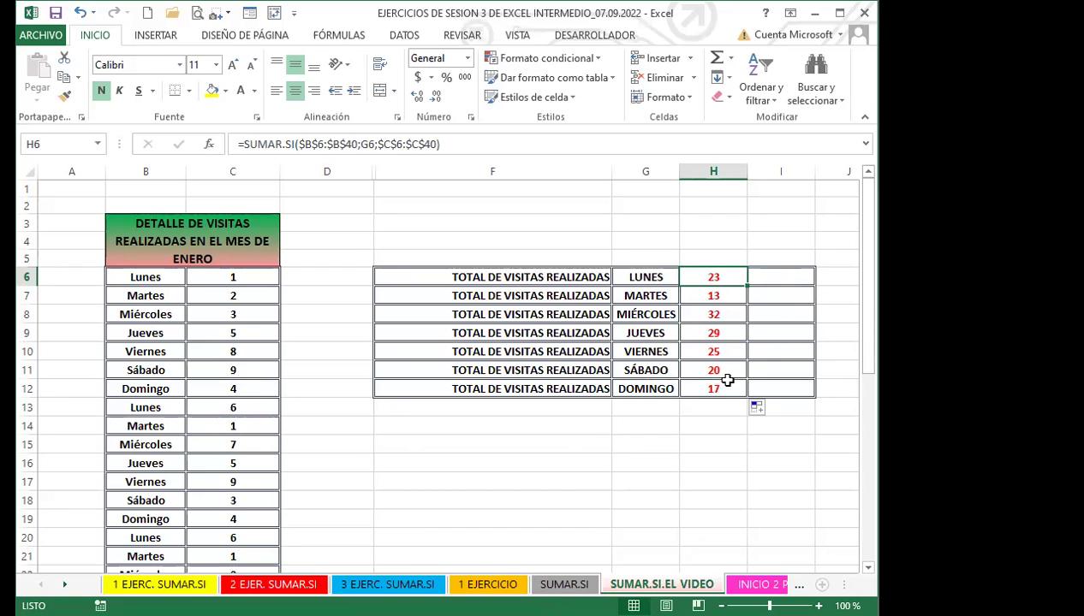
drag(747, 286, 740, 393)
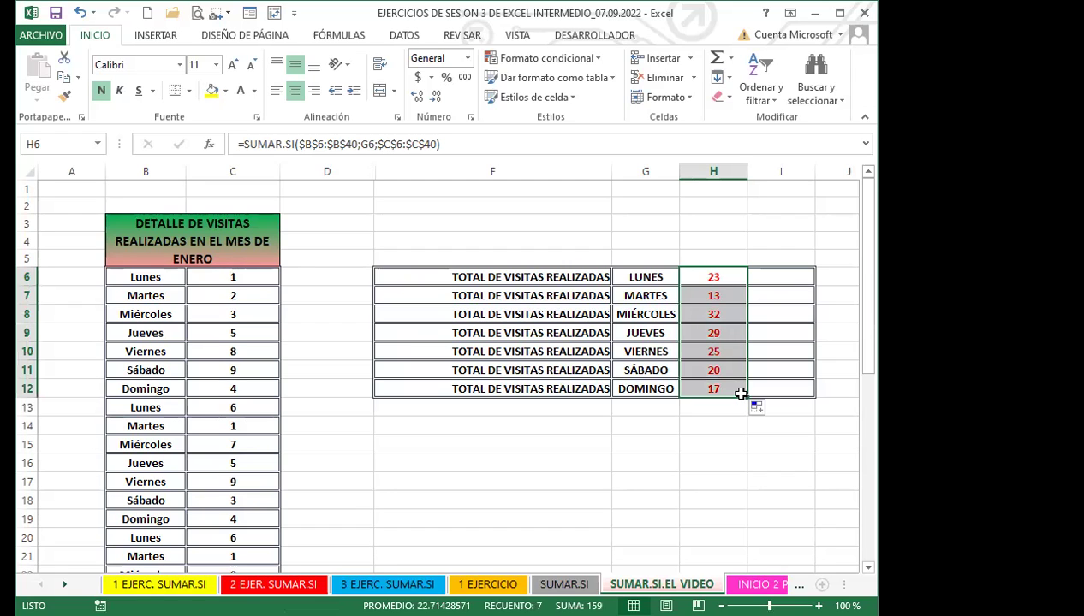
Step: Review the formulas in H6 through H12 one by one, checking their ranges and criterion references
click(719, 276)
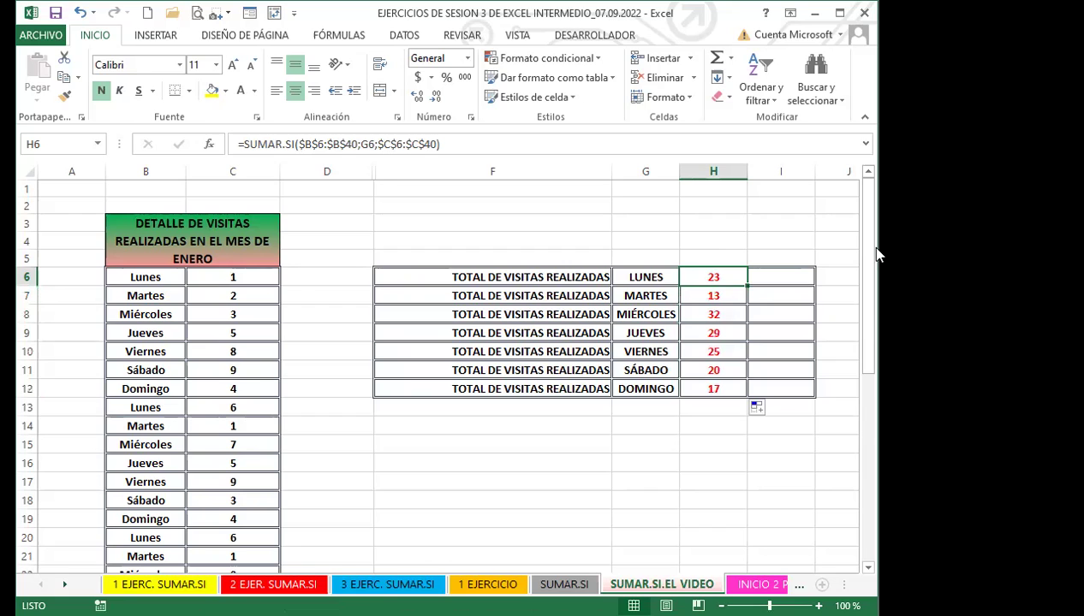
key(Down)
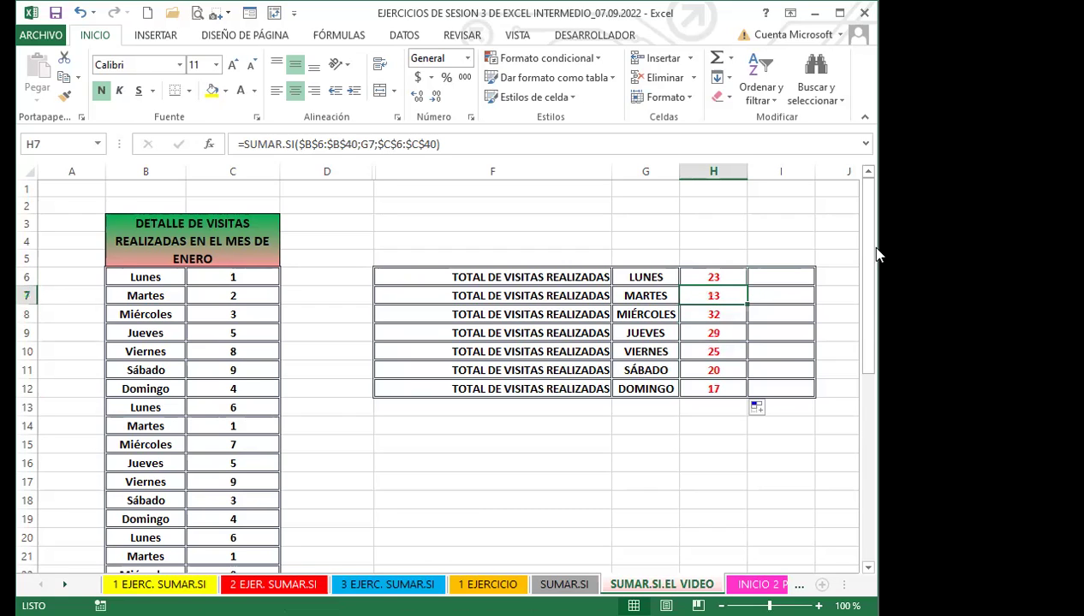
key(Down)
key(Down)
key(Down)
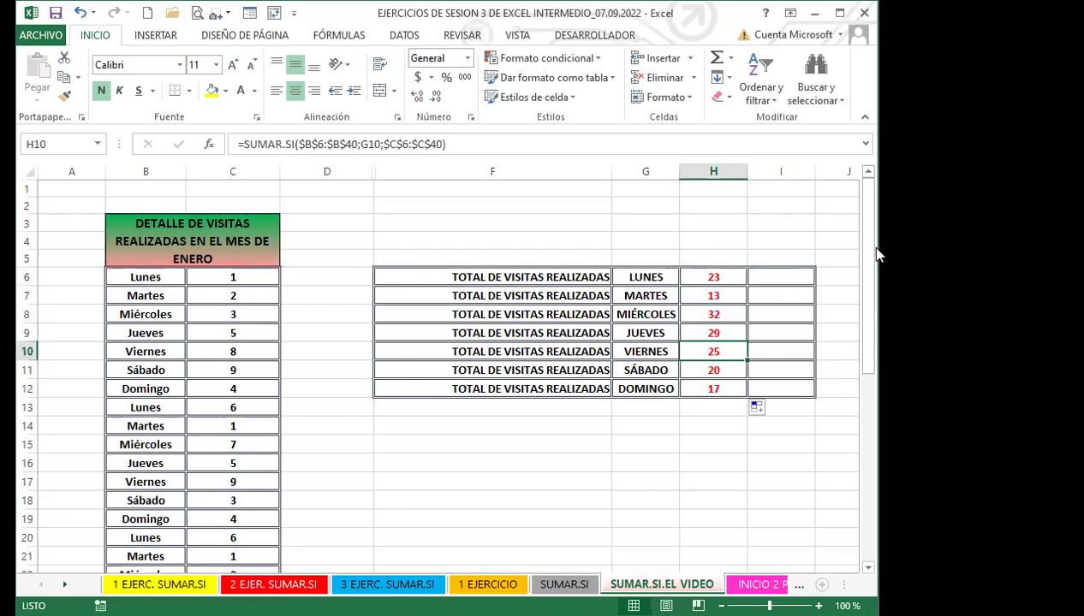
key(Down)
key(Down)
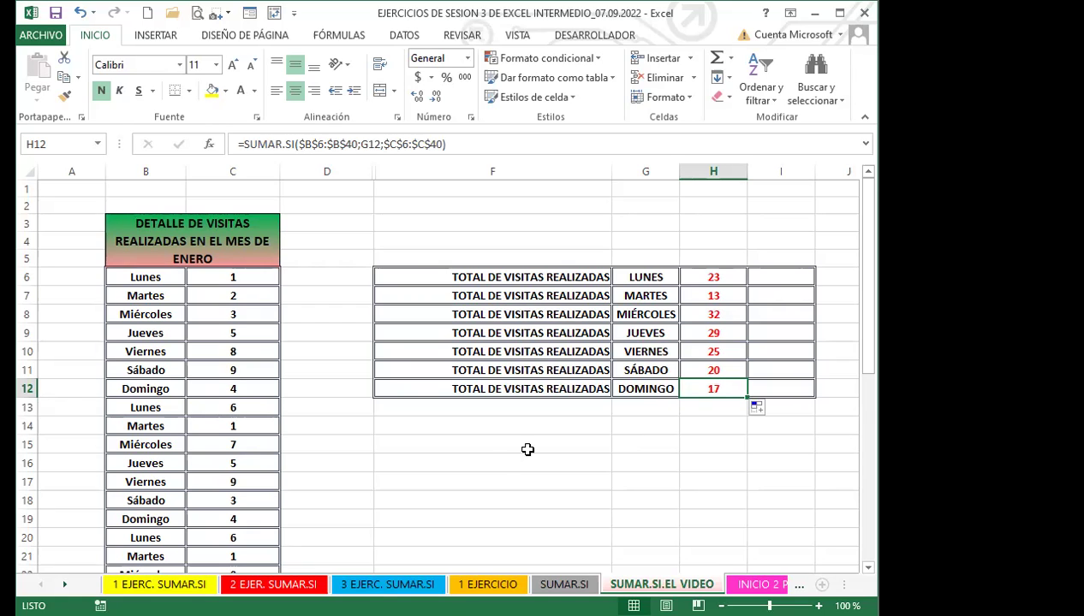
click(495, 461)
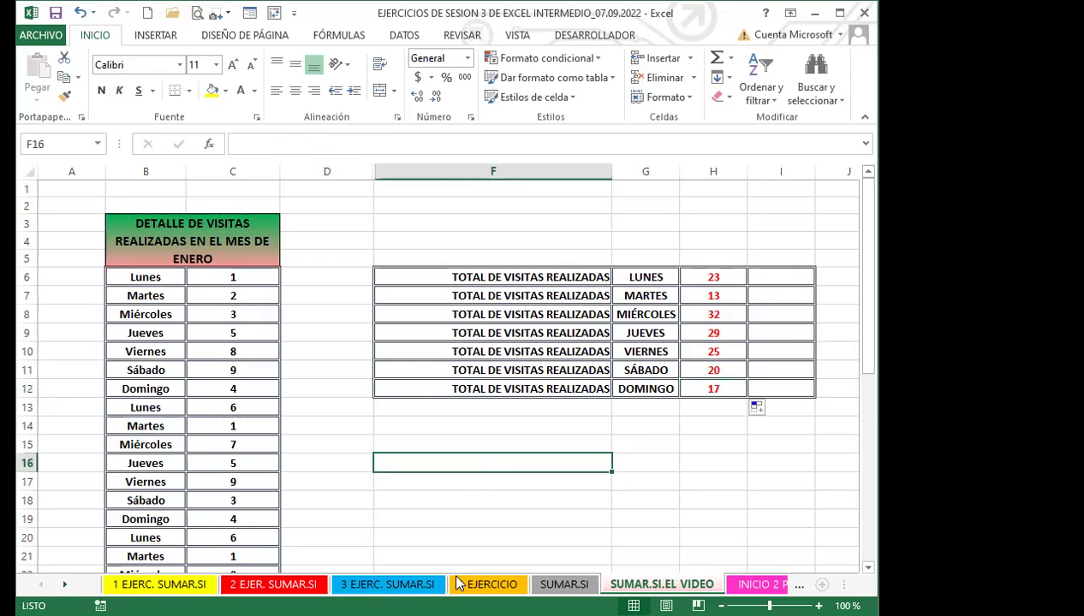
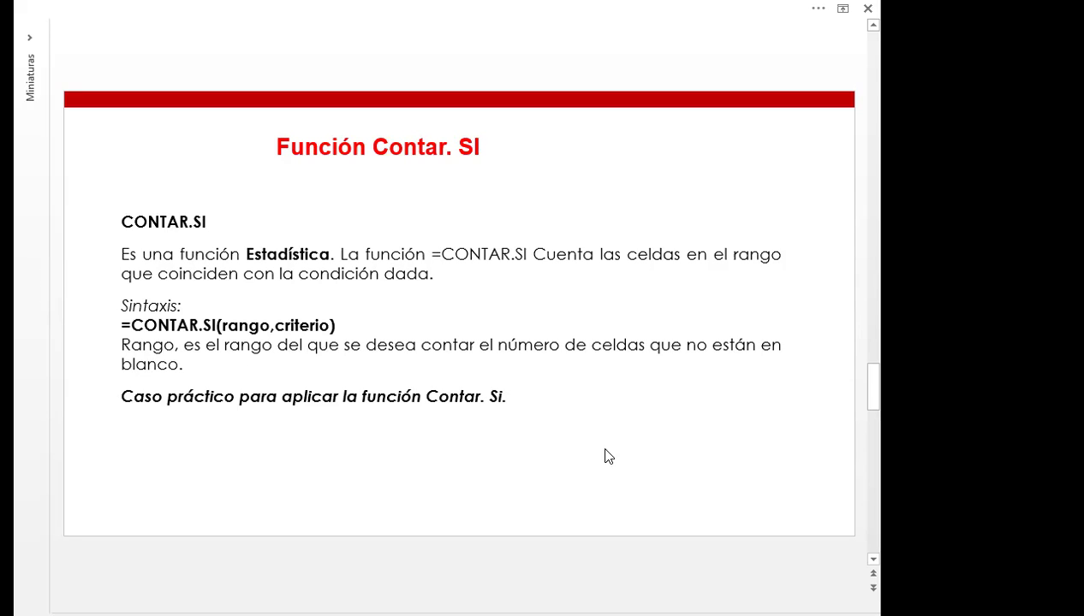
Step: Switch to the PowerPoint presentation and advance from the Función Contar. SI slide to the EJERCICIO A REALIZAR slide
scroll(608, 456, down, 1)
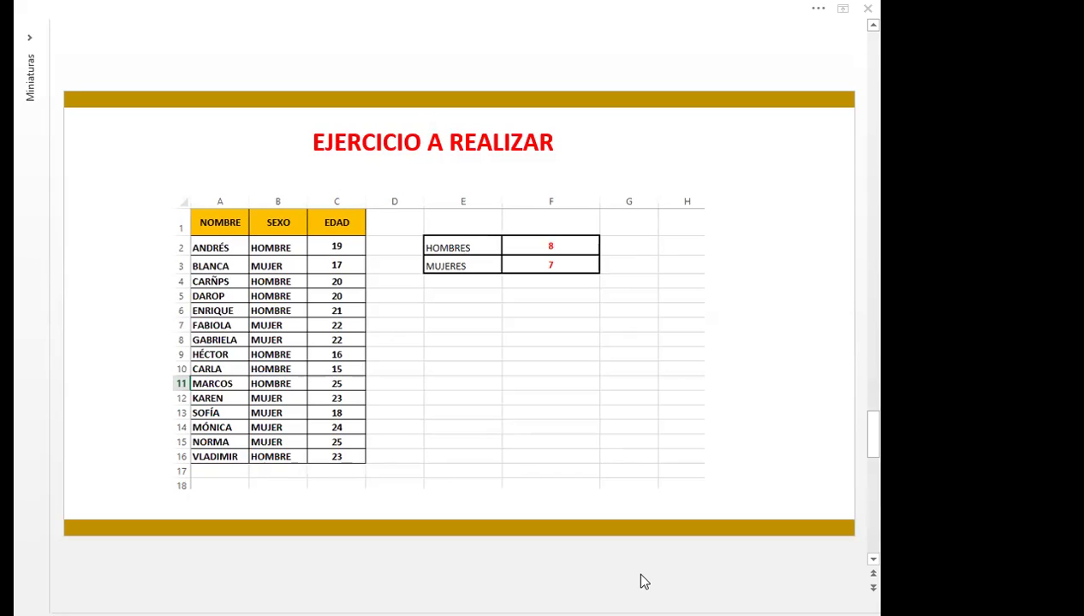
Step: Switch back to the Excel workbook and open the EJERCICIO CONTAR.SI 1 sheet
key(alt+Tab)
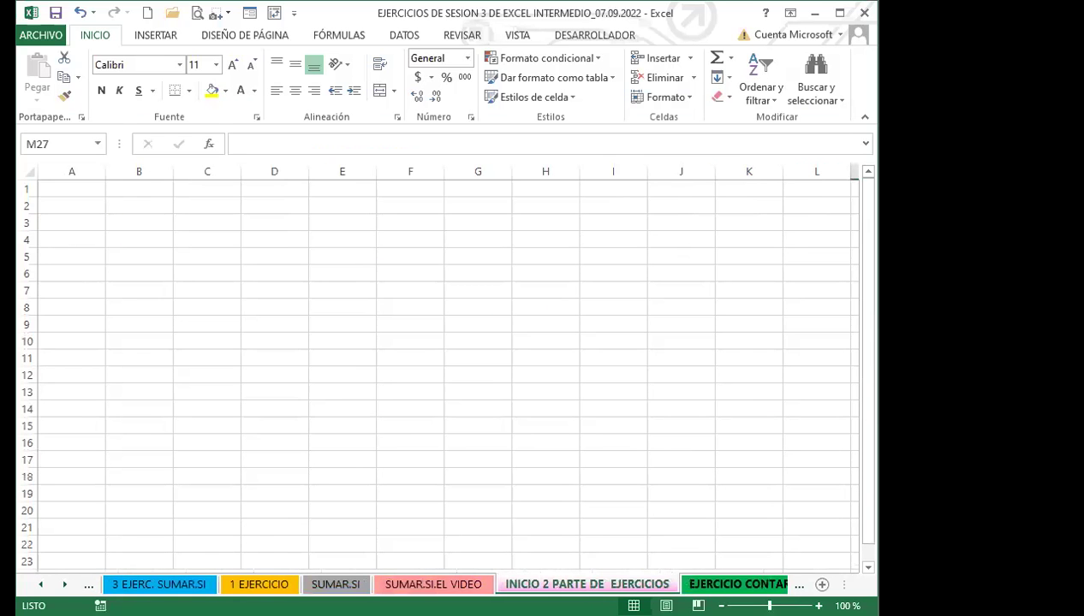
click(721, 588)
click(356, 417)
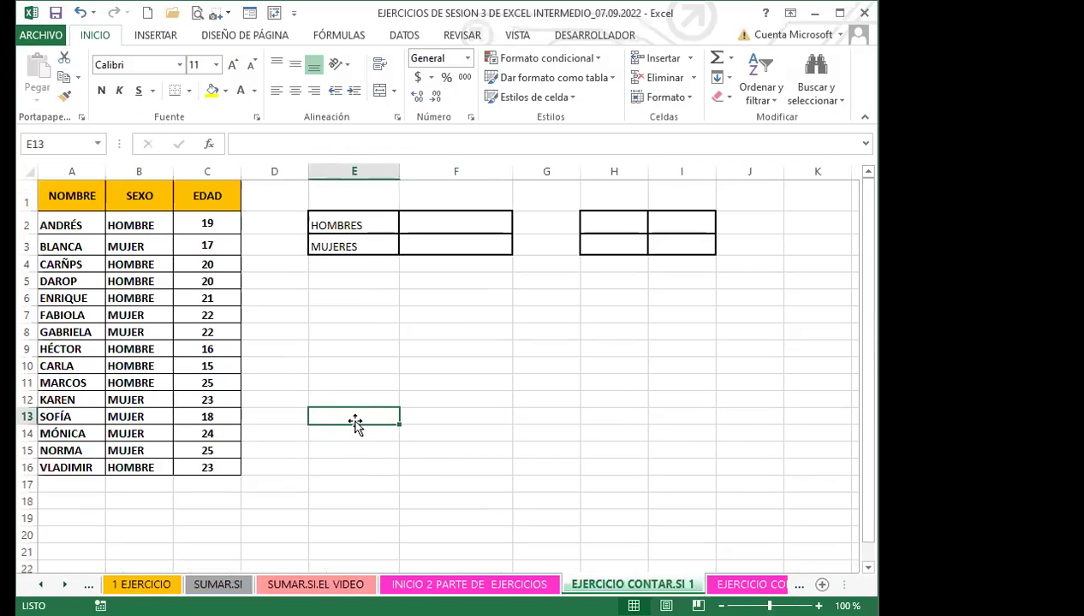
Step: Start a formula with the CONTAR.SI function in cell F2, beside HOMBRES
click(451, 227)
text(=)
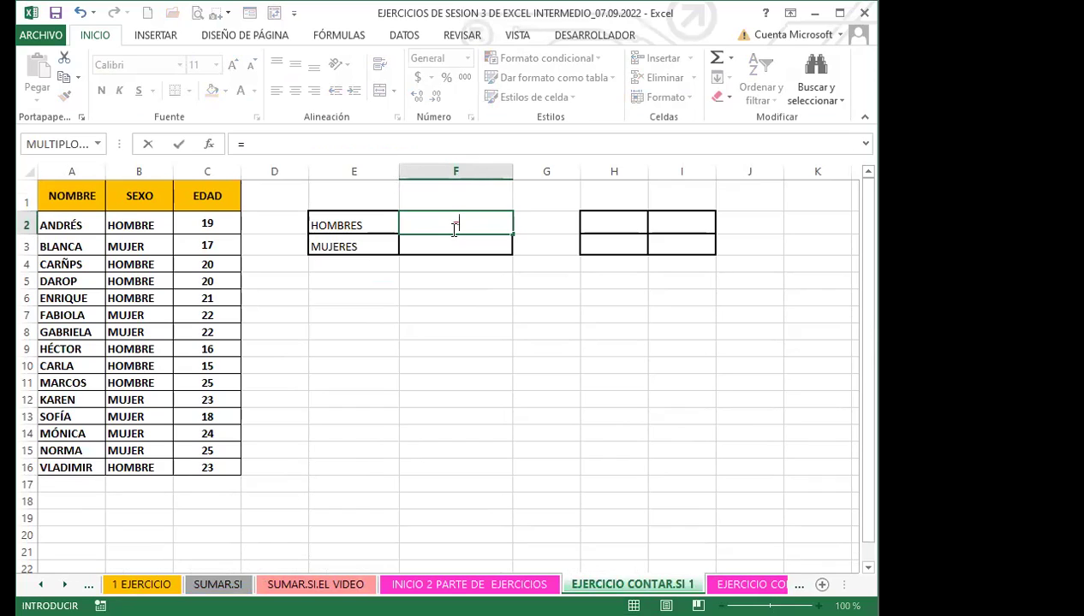
text(COMAR)
key(BackSpace)
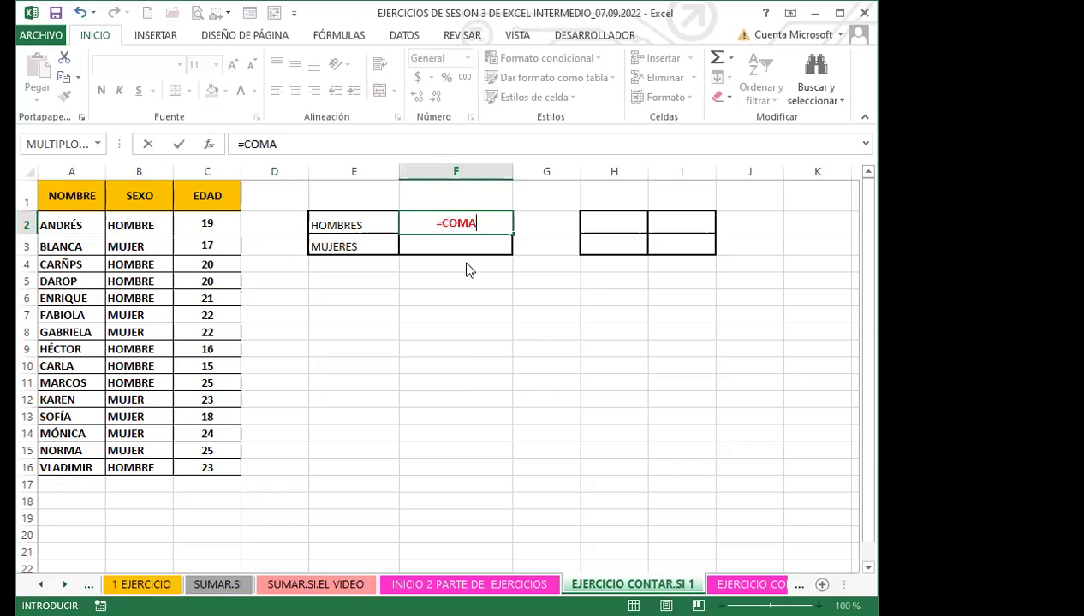
key(BackSpace)
key(BackSpace)
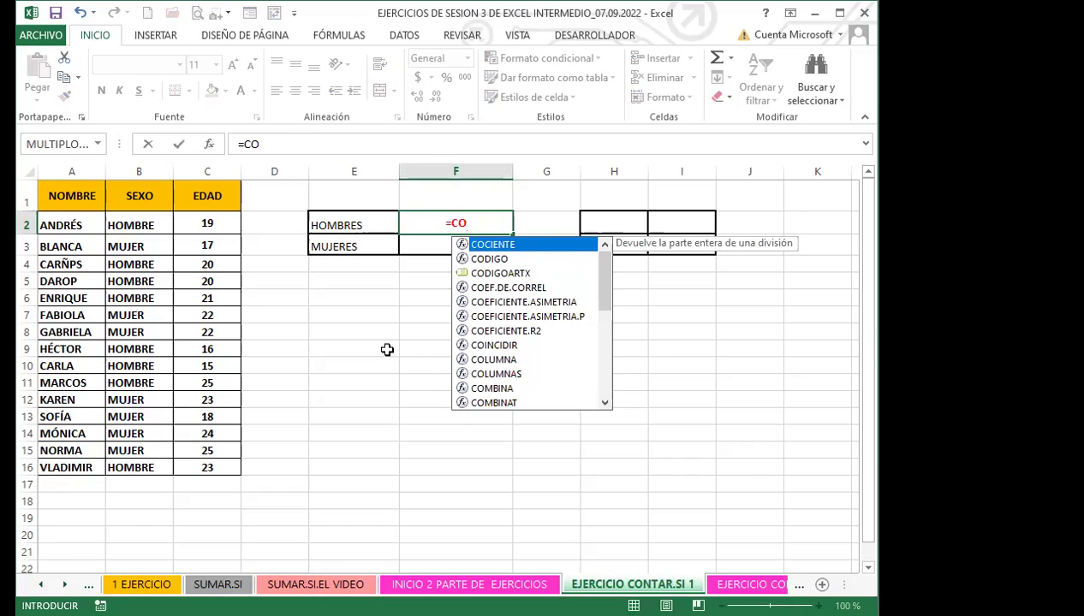
text(N)
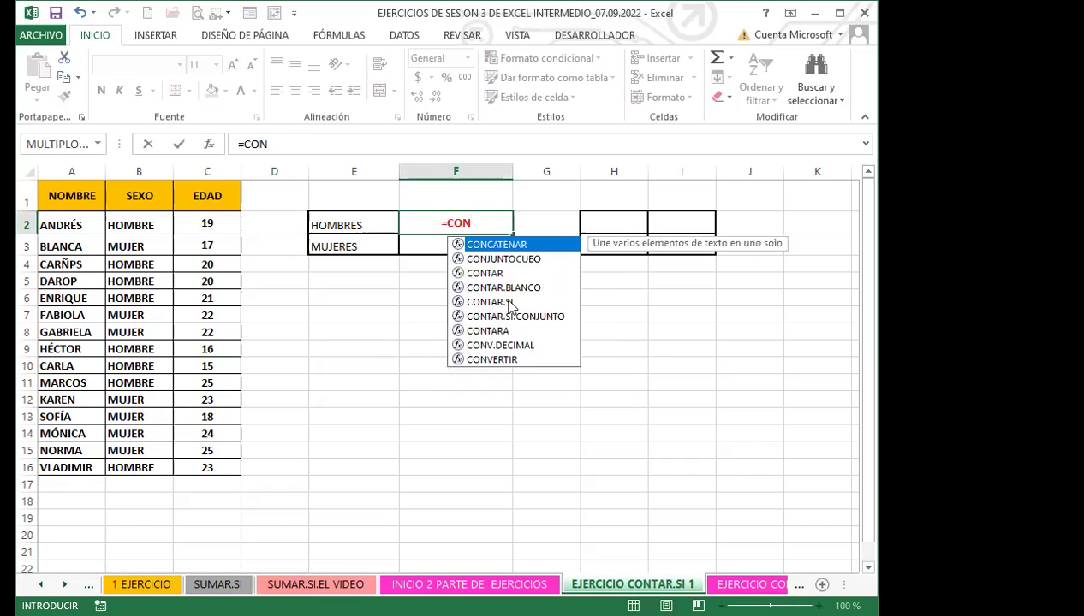
click(503, 302)
key(Tab)
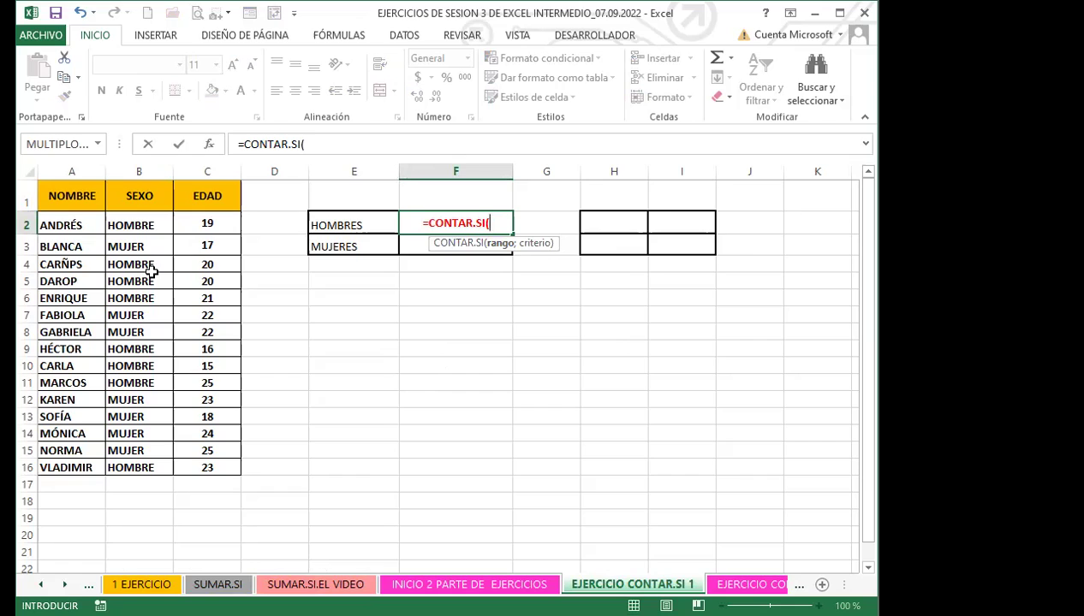
Step: Complete the F2 formula with range B2:B16 and cell E2 as the criterion, and reselect F2
drag(155, 222, 138, 468)
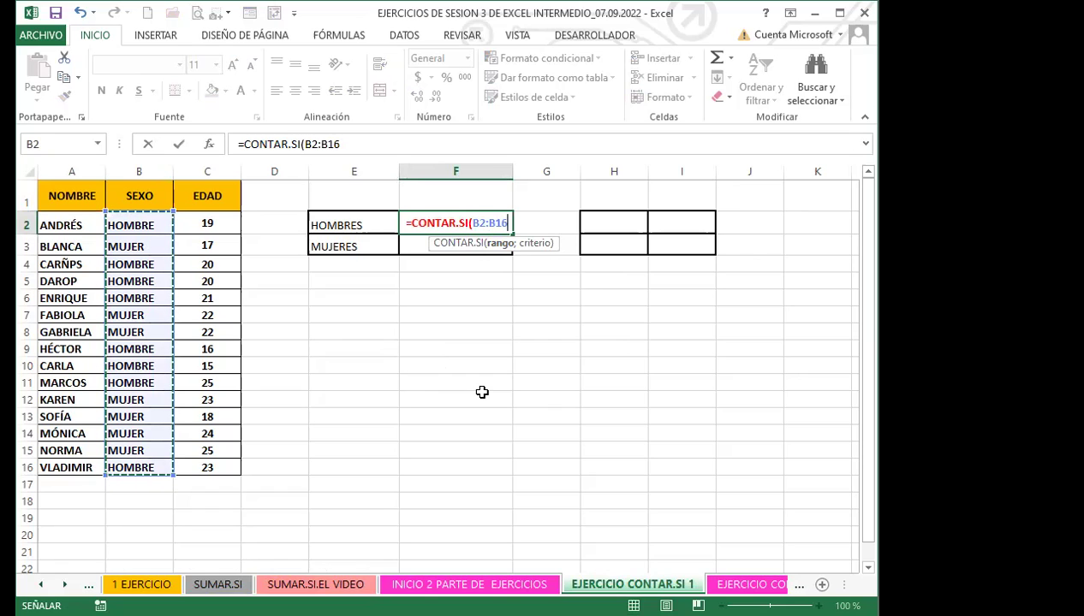
text(;)
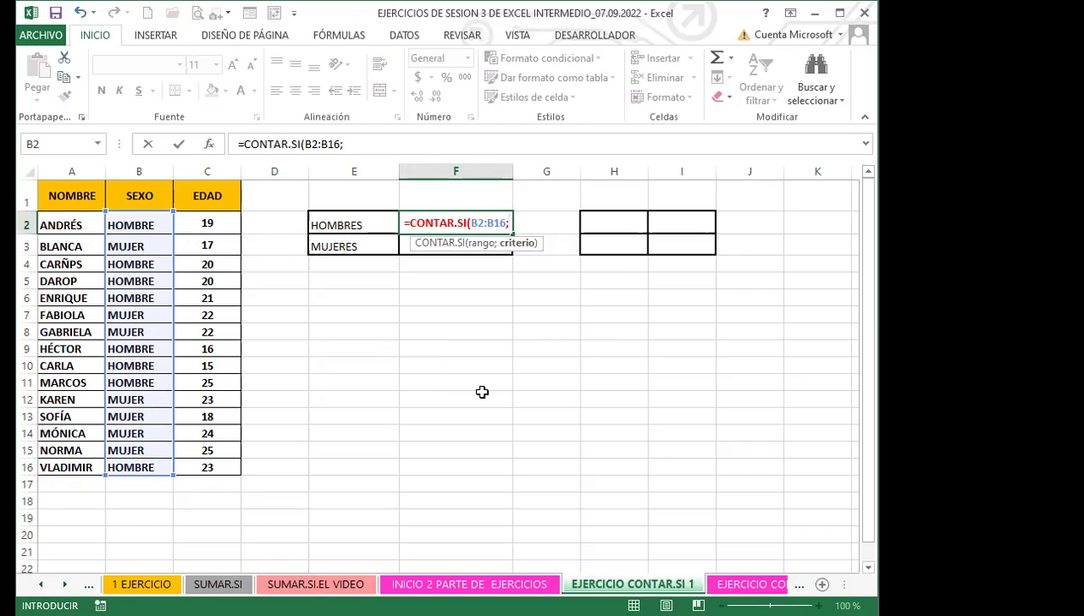
click(363, 221)
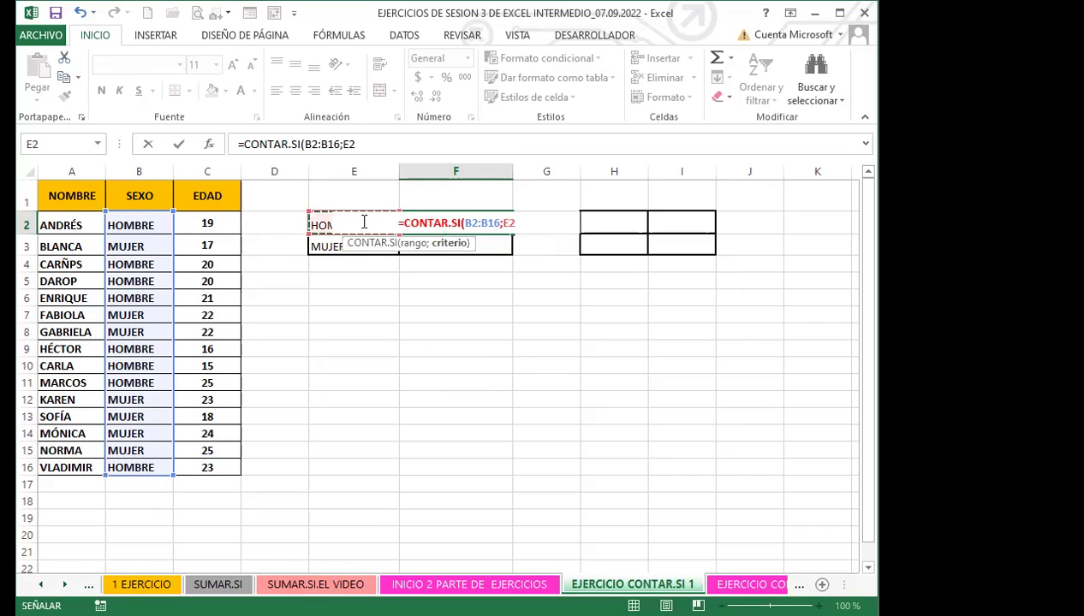
key(Return)
click(439, 214)
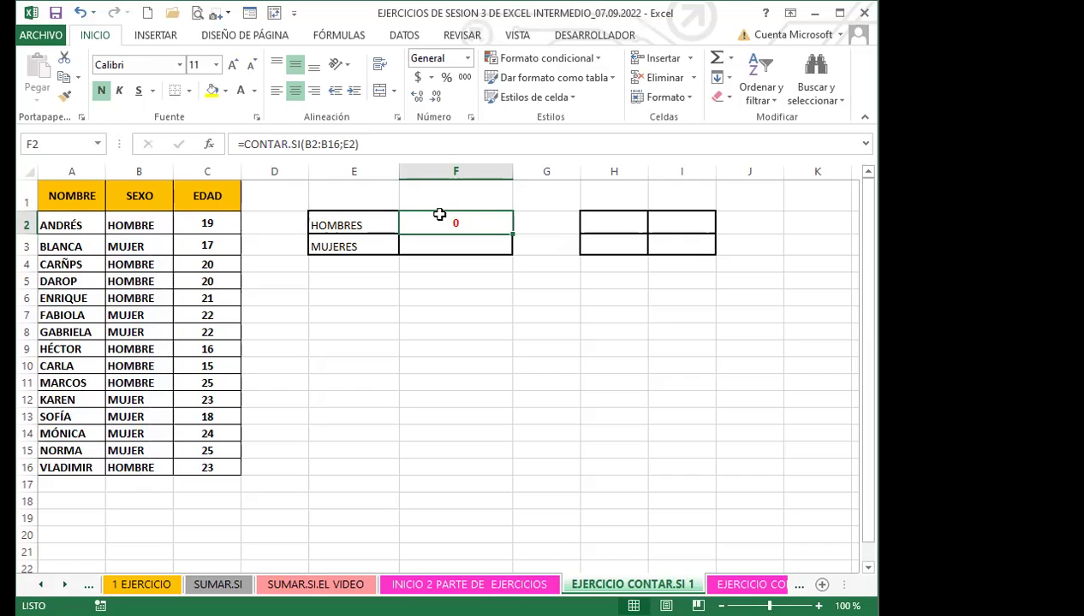
Step: Replace the E2 criterion in the F2 formula with the text "HOMBRE" and reselect the cell
double_click(460, 220)
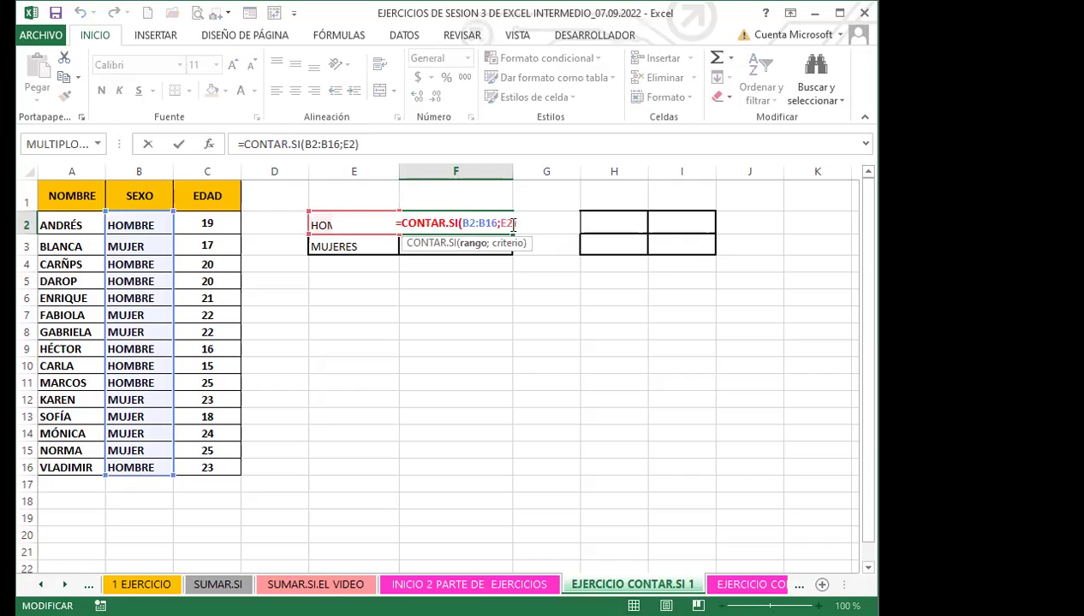
click(513, 223)
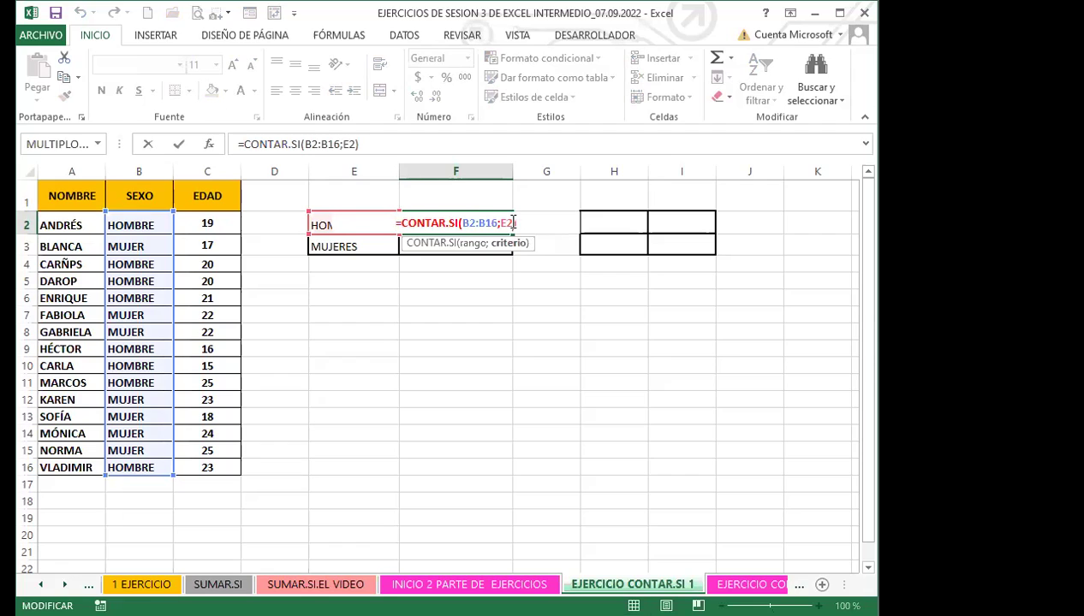
key(BackSpace)
key(BackSpace)
text(")
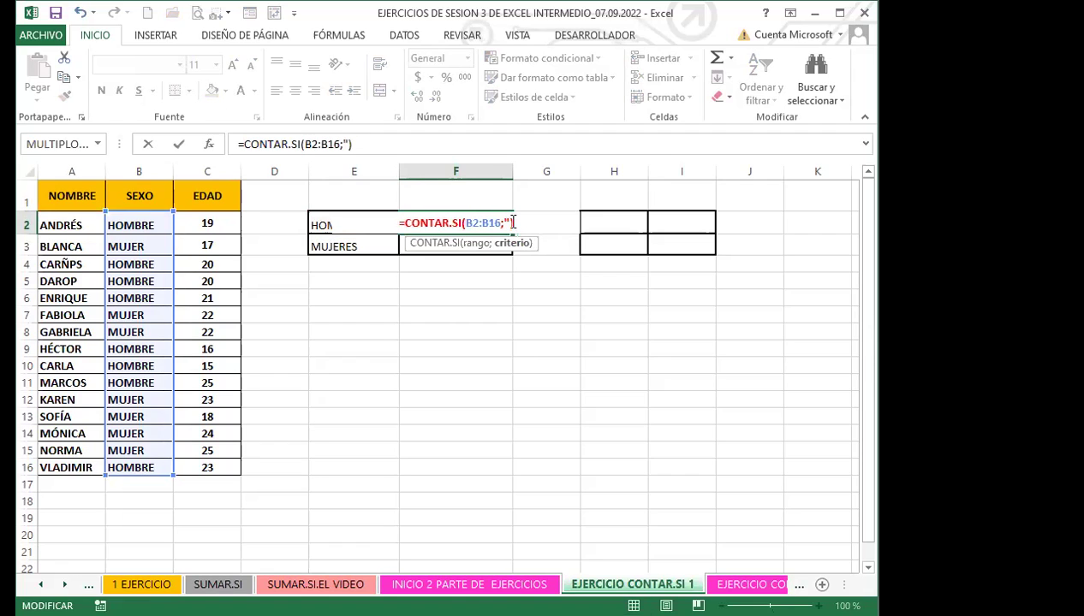
text(HOMBRE"))
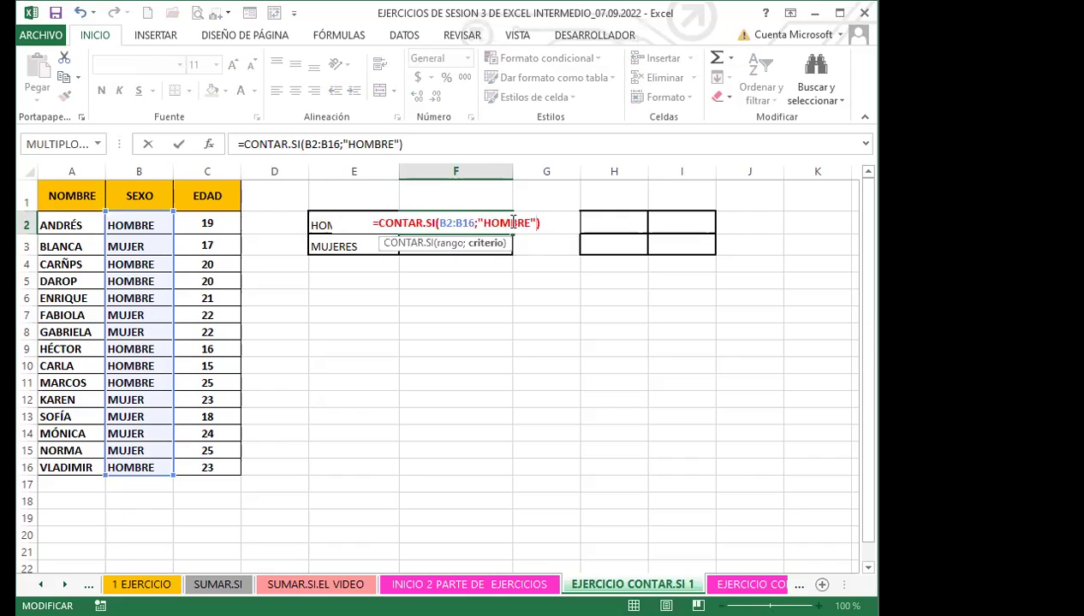
key(Return)
click(498, 224)
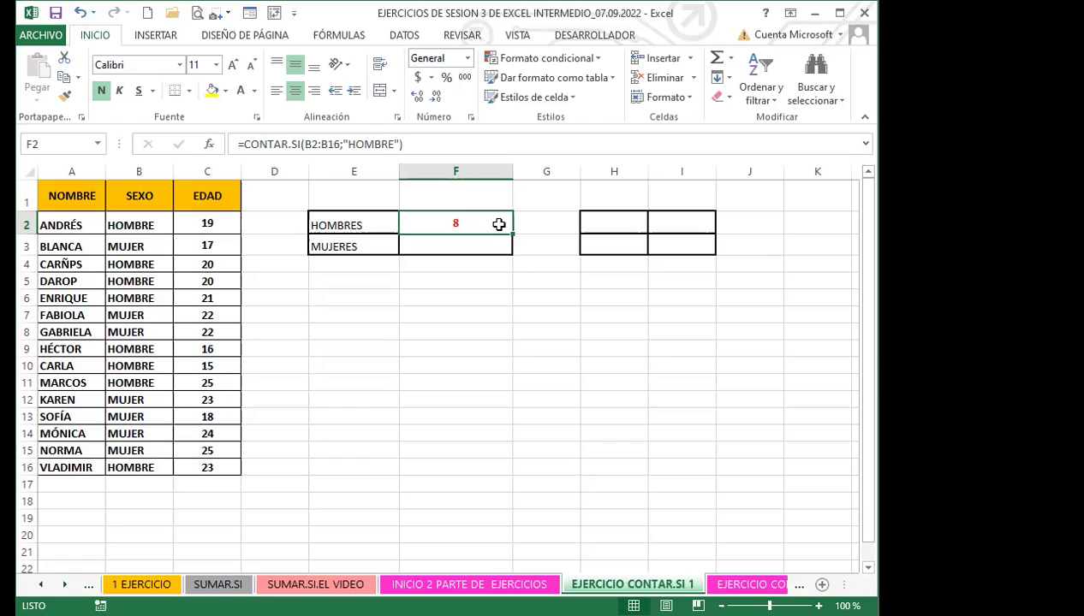
Step: Fill every HOMBRE cell in the SEXO column with yellow
click(163, 221)
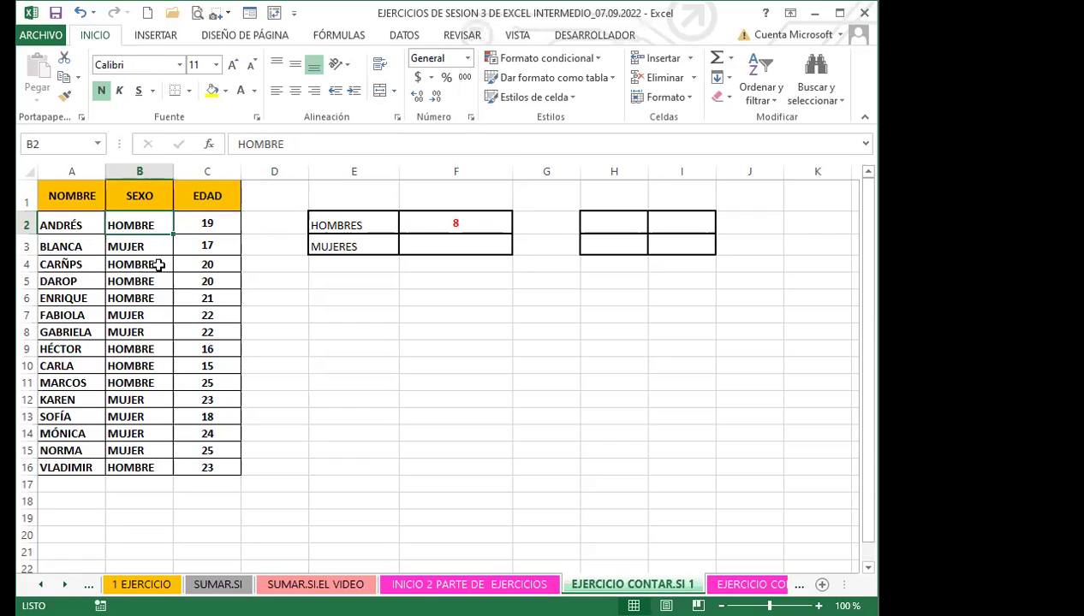
ctrl+click(159, 265)
ctrl+click(152, 282)
ctrl+click(151, 298)
ctrl+click(149, 348)
ctrl+click(150, 366)
ctrl+click(146, 383)
ctrl+click(156, 467)
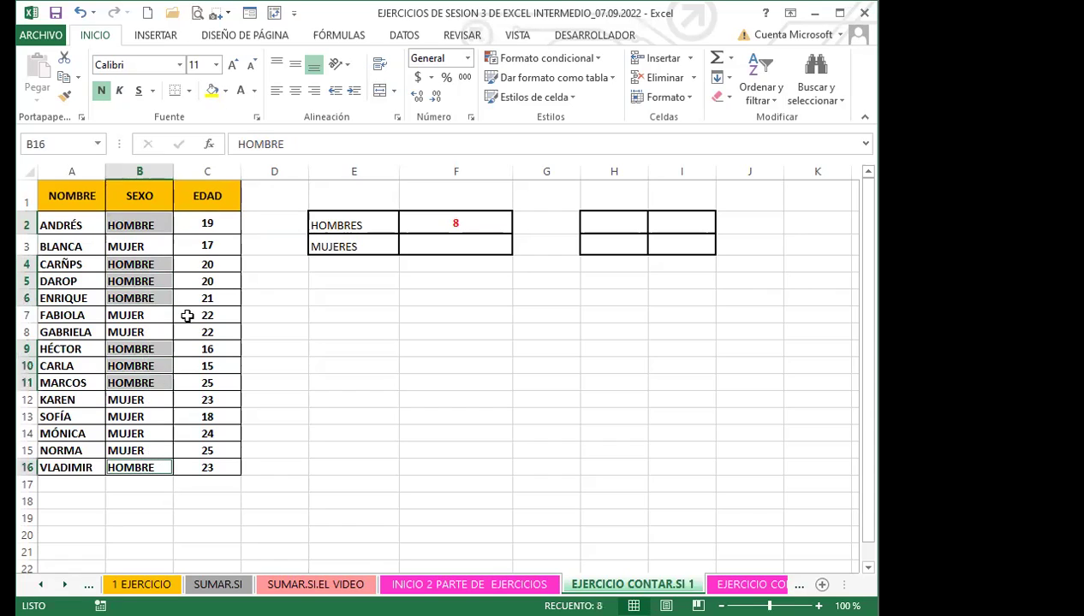
click(212, 90)
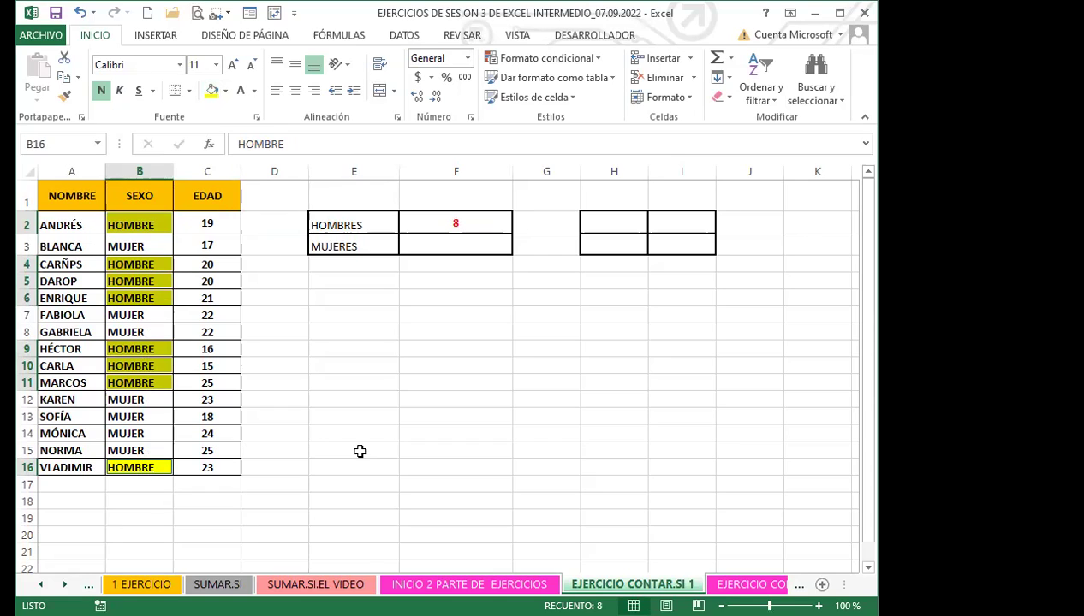
Step: Enter =CONTAR.SI(B2:B16;"MUJER") in F3 to count the women, and reselect the cell
click(467, 250)
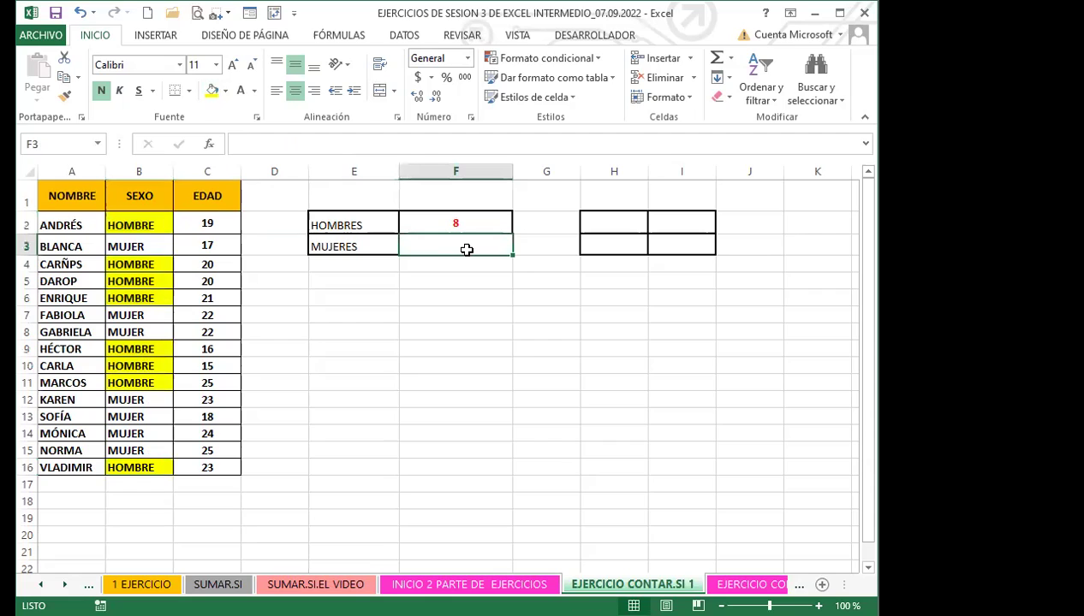
text(=CONA)
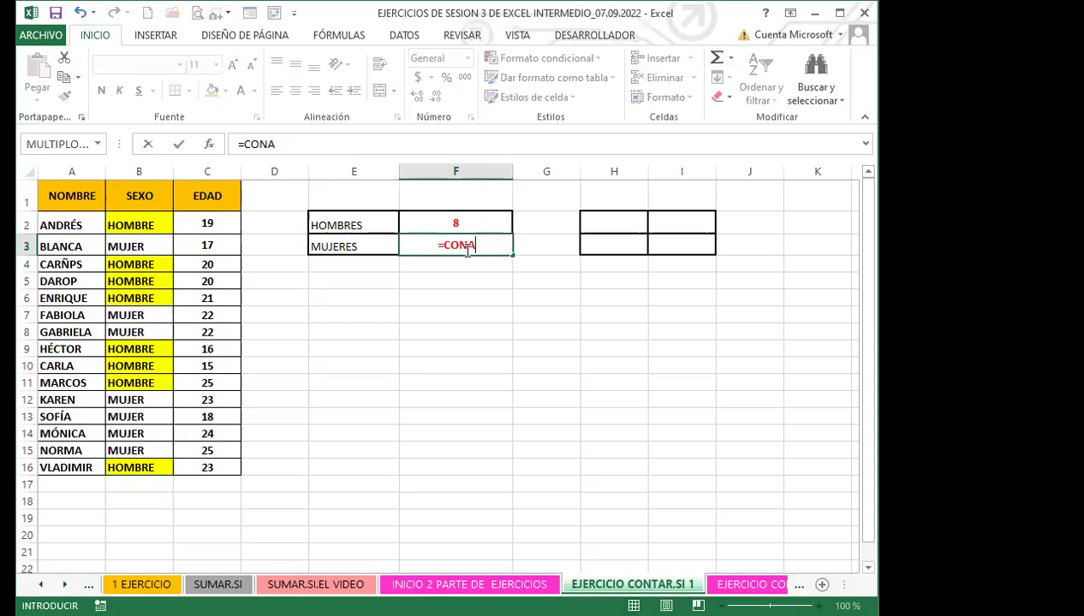
key(BackSpace)
text(TAR)
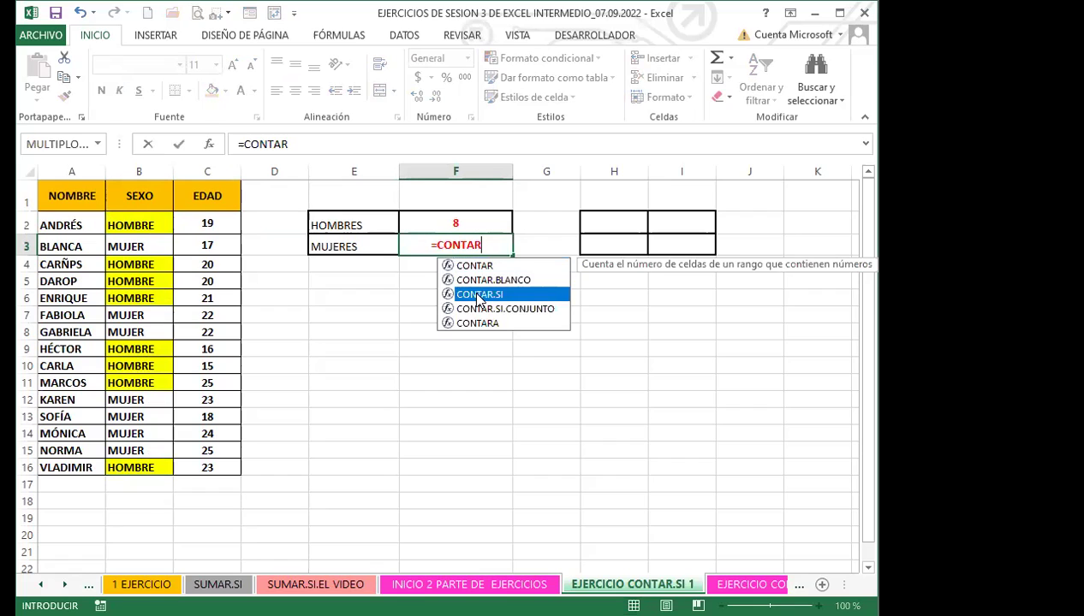
key(Tab)
drag(129, 224, 147, 469)
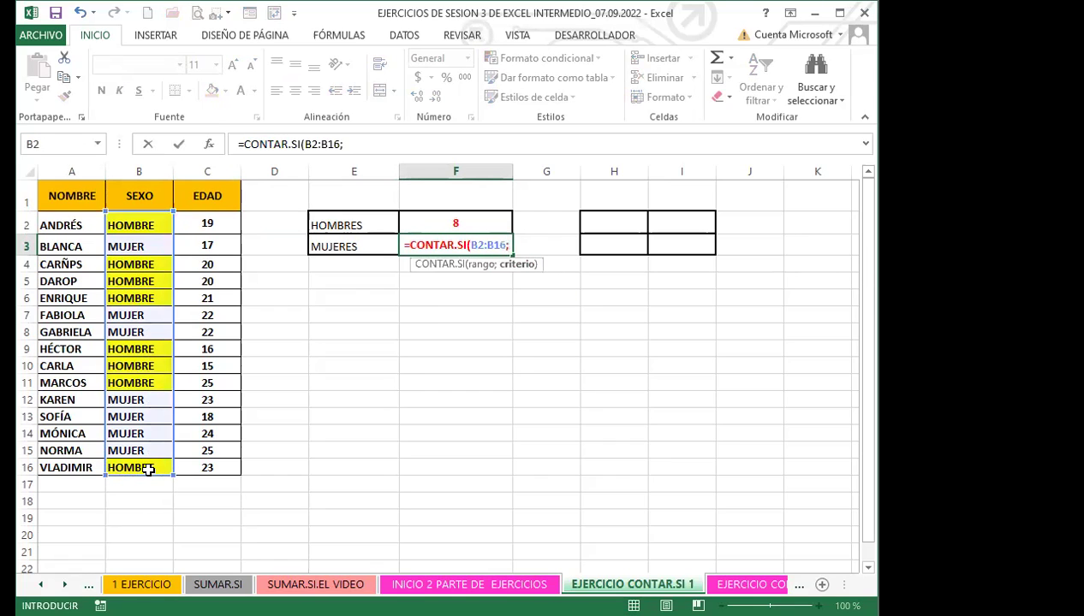
text(;#)
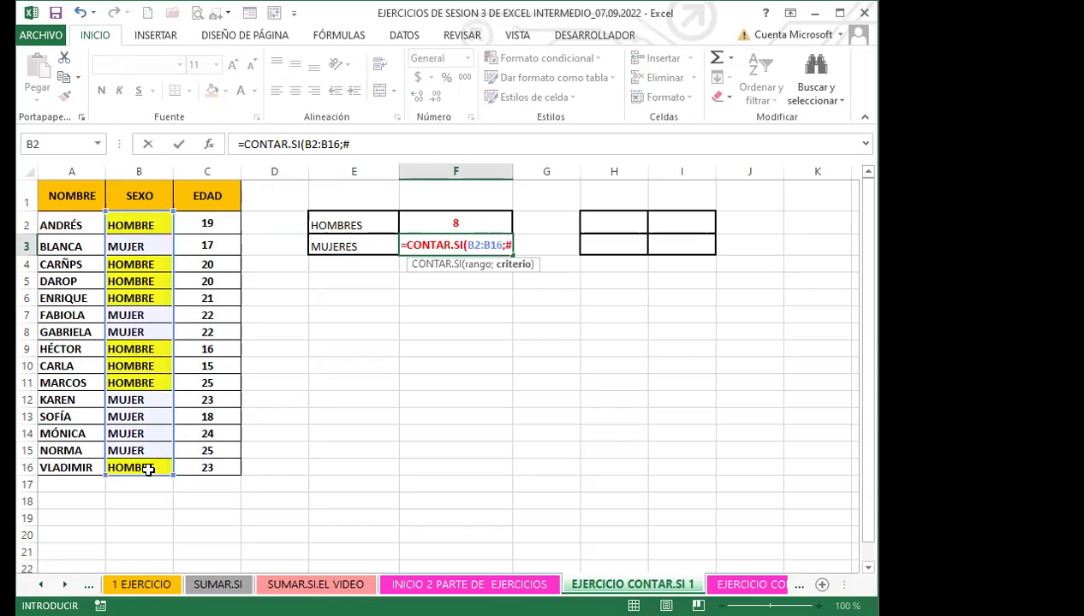
key(BackSpace)
text(")
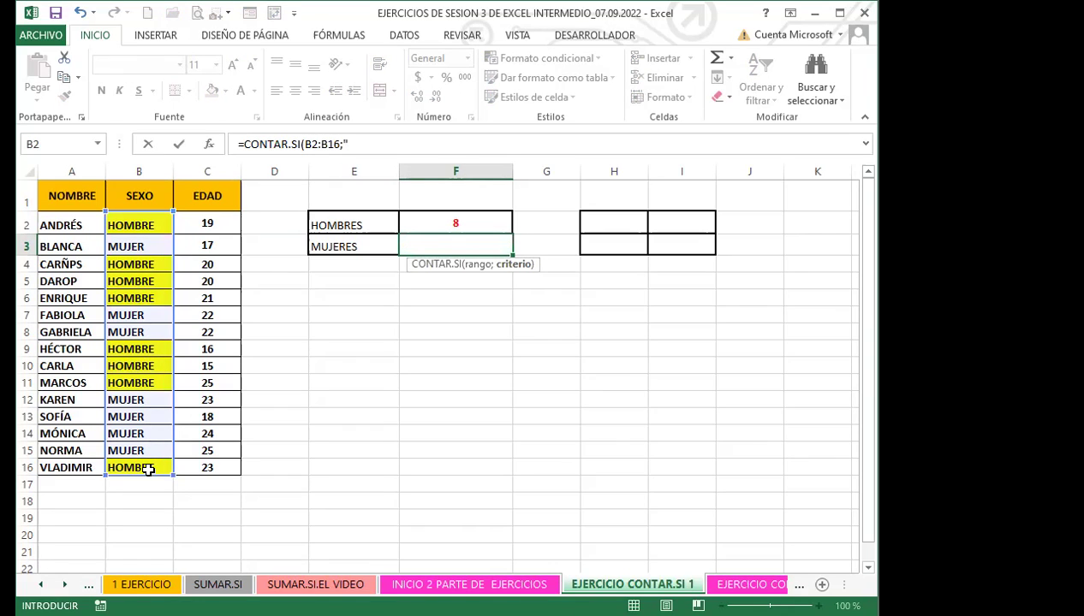
text(MUJER")
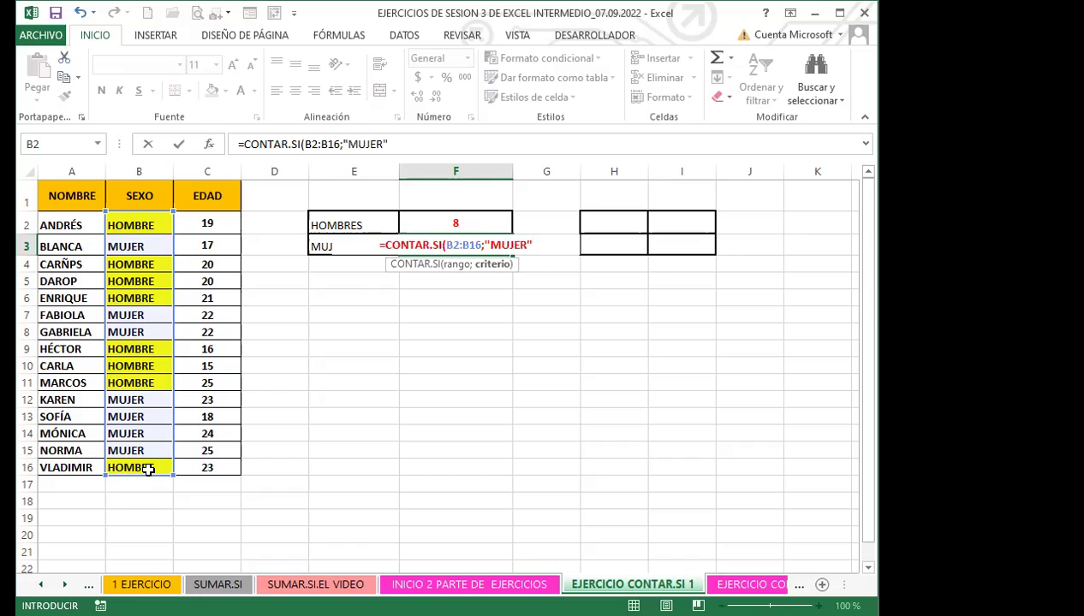
key(Return)
click(454, 246)
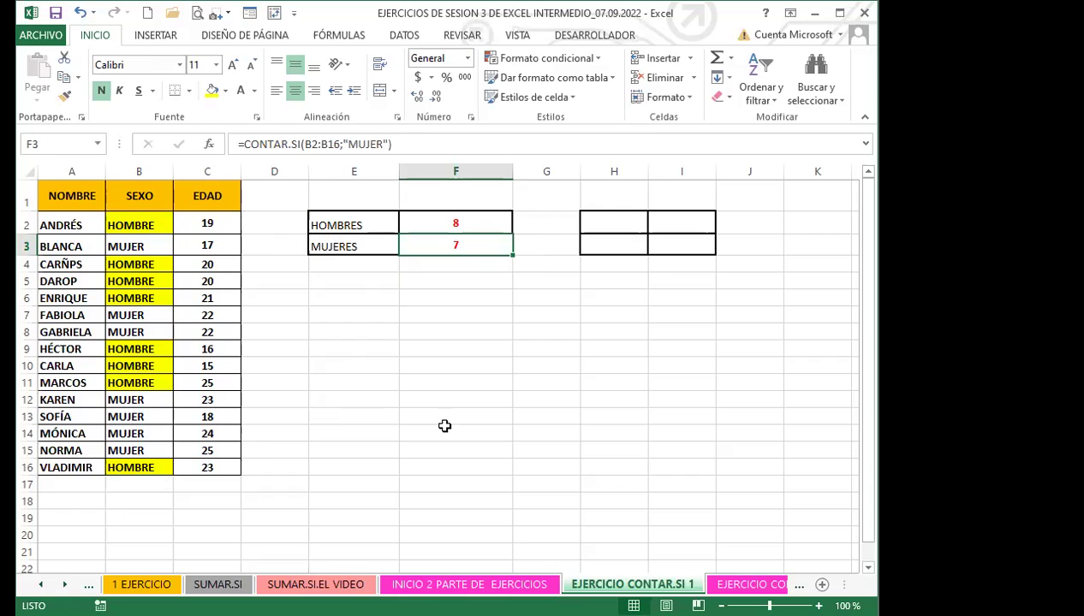
Step: Clear the SEXO entry in B2 to test the HOMBRES count, and undo the deletion
click(155, 225)
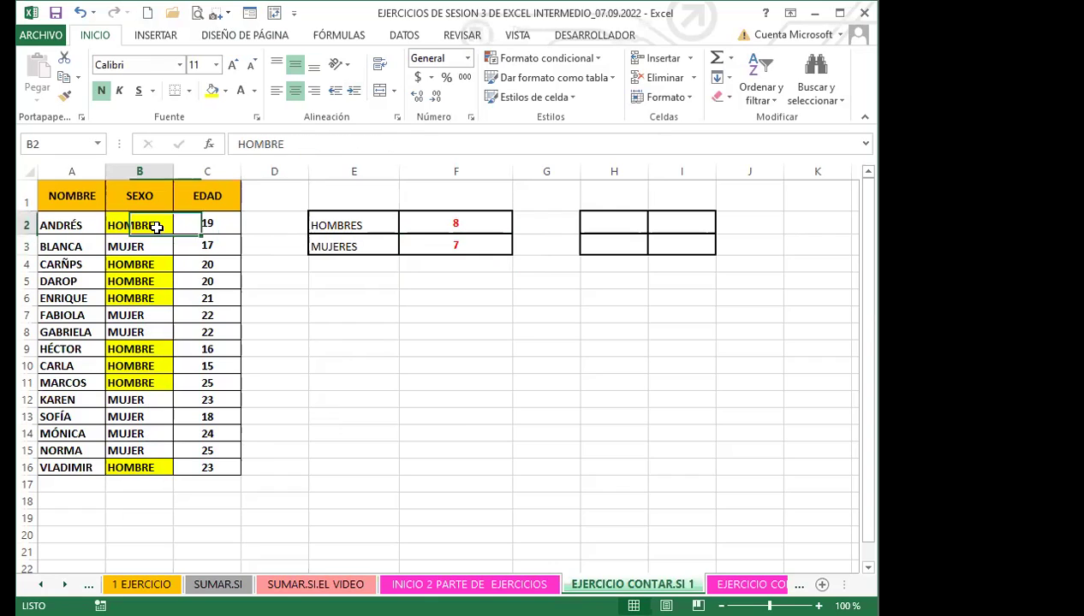
key(Delete)
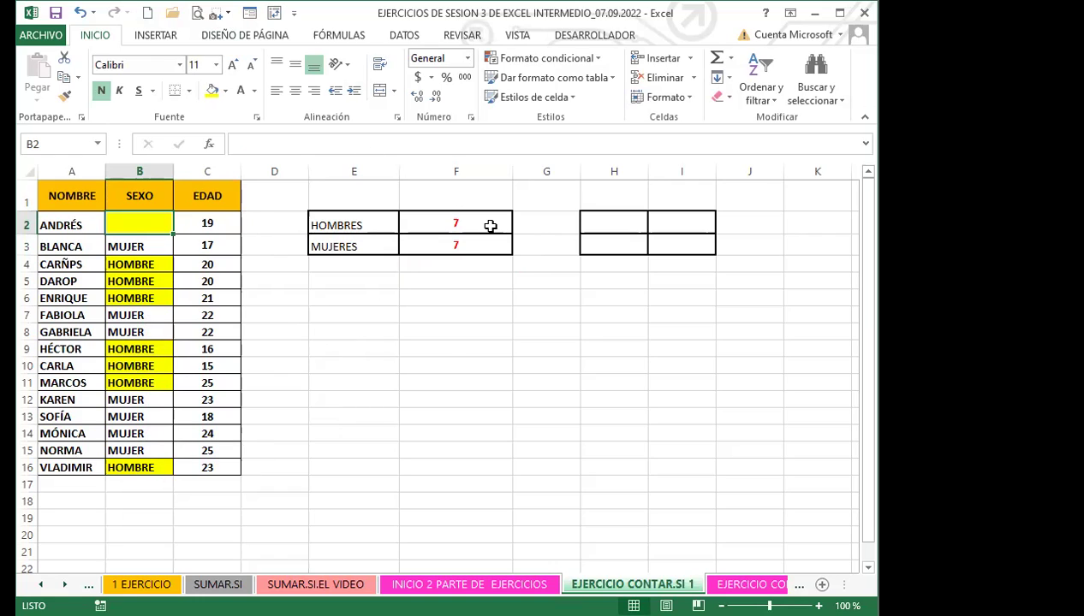
key(ctrl+z)
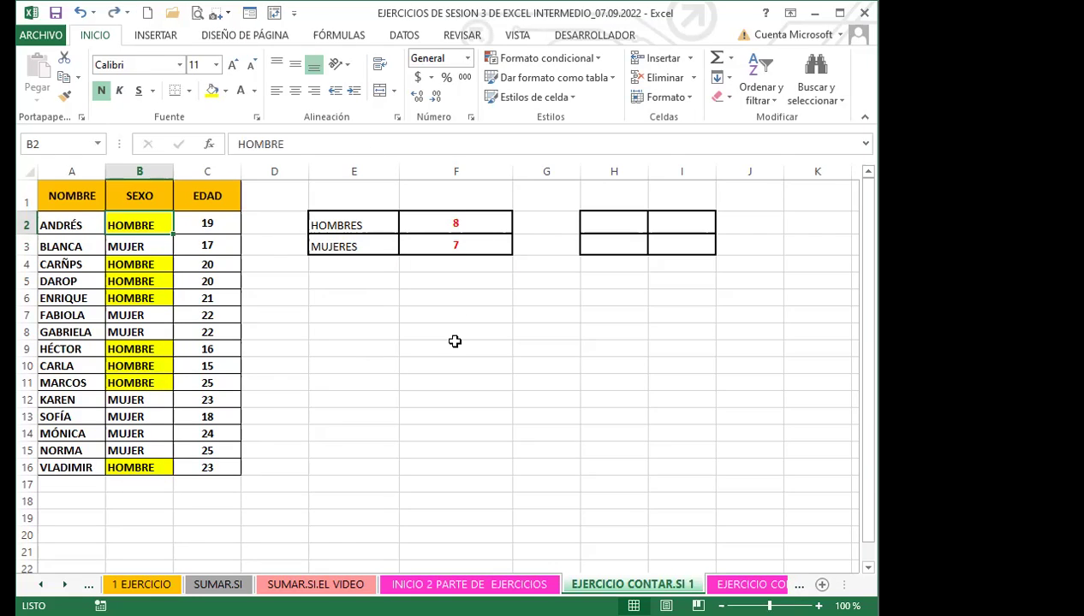
click(428, 294)
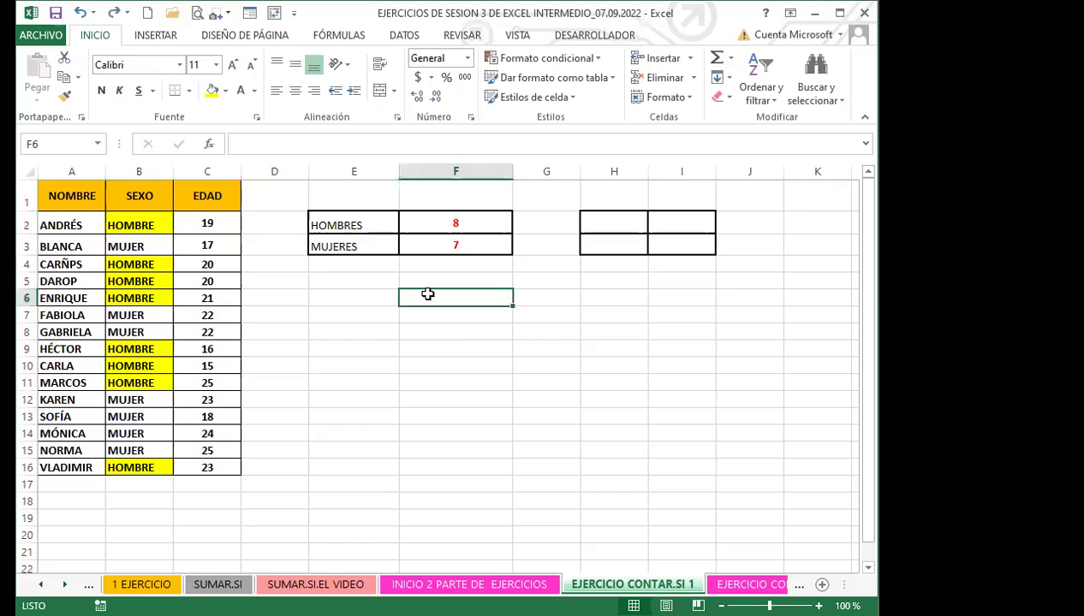